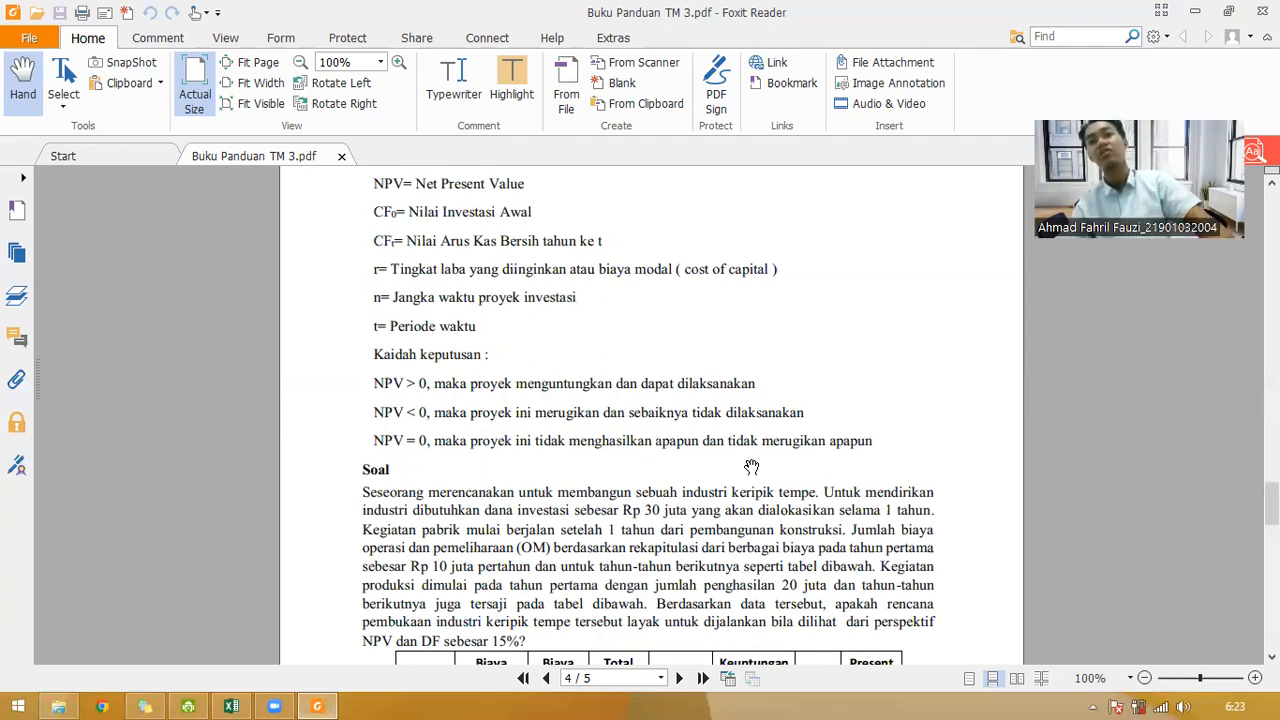
# Step: Review the NPV formula, the decision rules and the keripik tempe exercise with its cost and benefit table in the guide
pyautogui.scroll(-6, 751, 472)
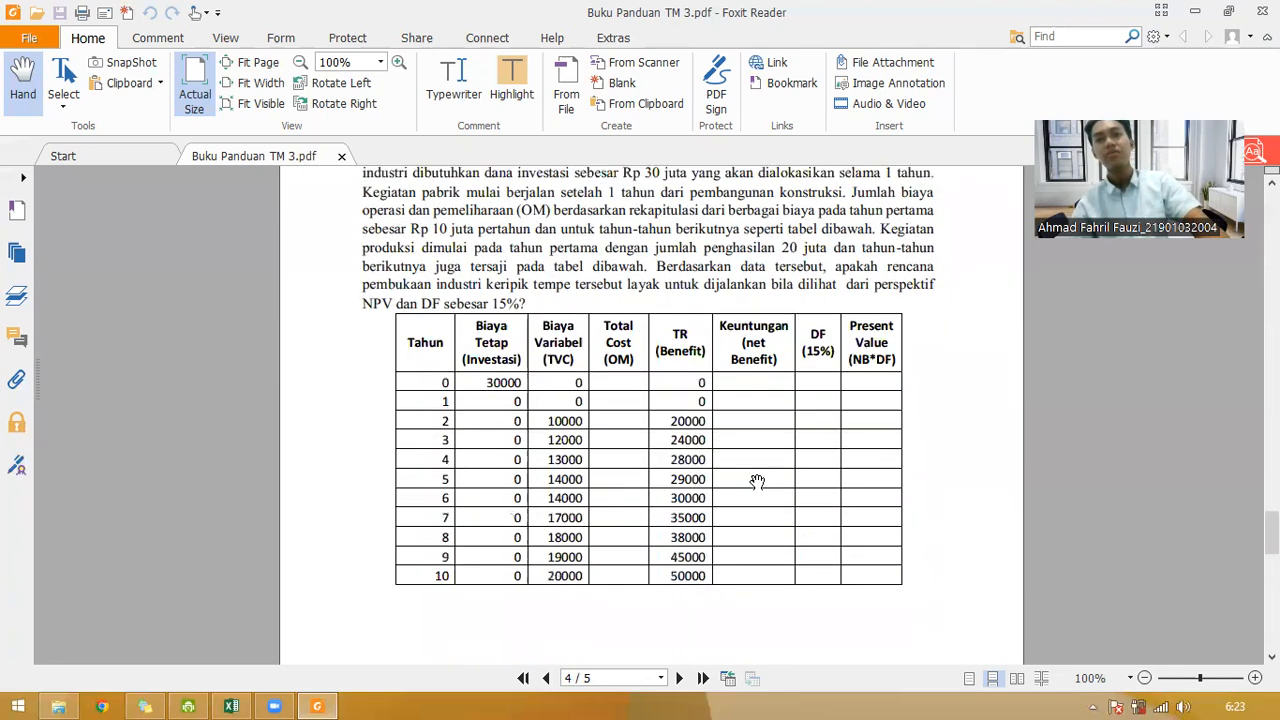
pyautogui.scroll(1, 757, 482)
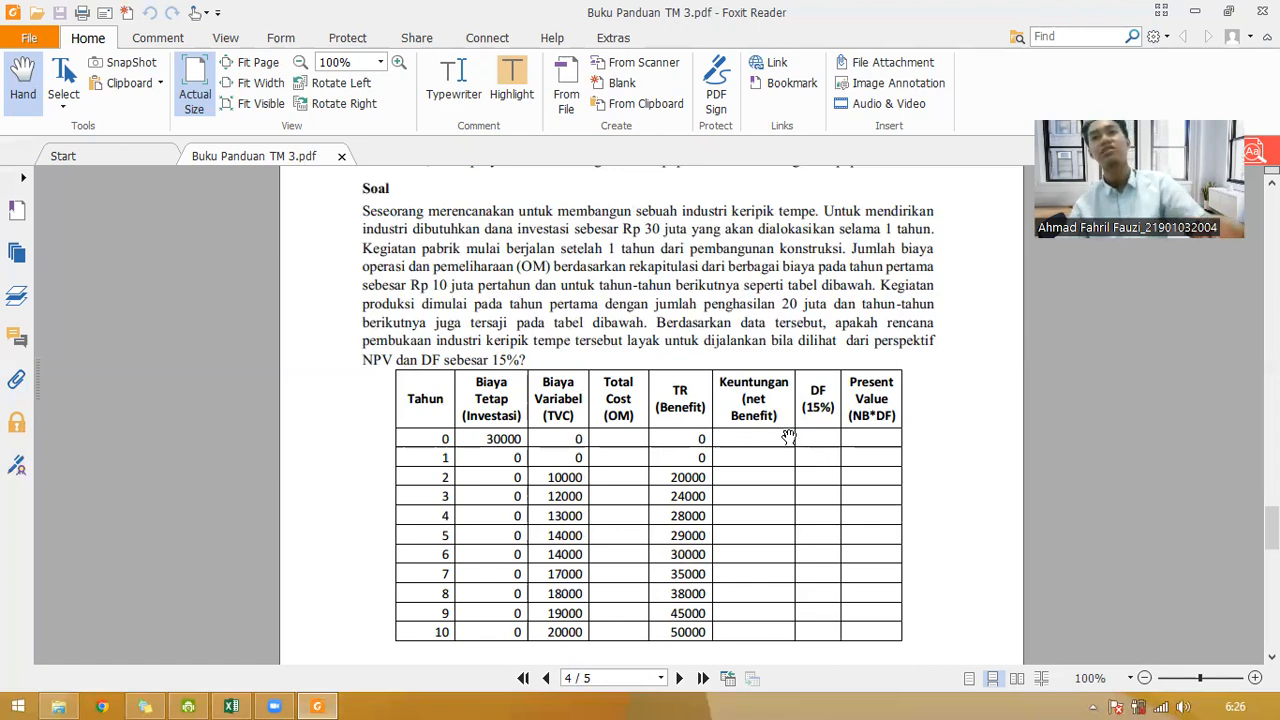
pyautogui.scroll(3, 790, 432)
pyautogui.scroll(4, 790, 432)
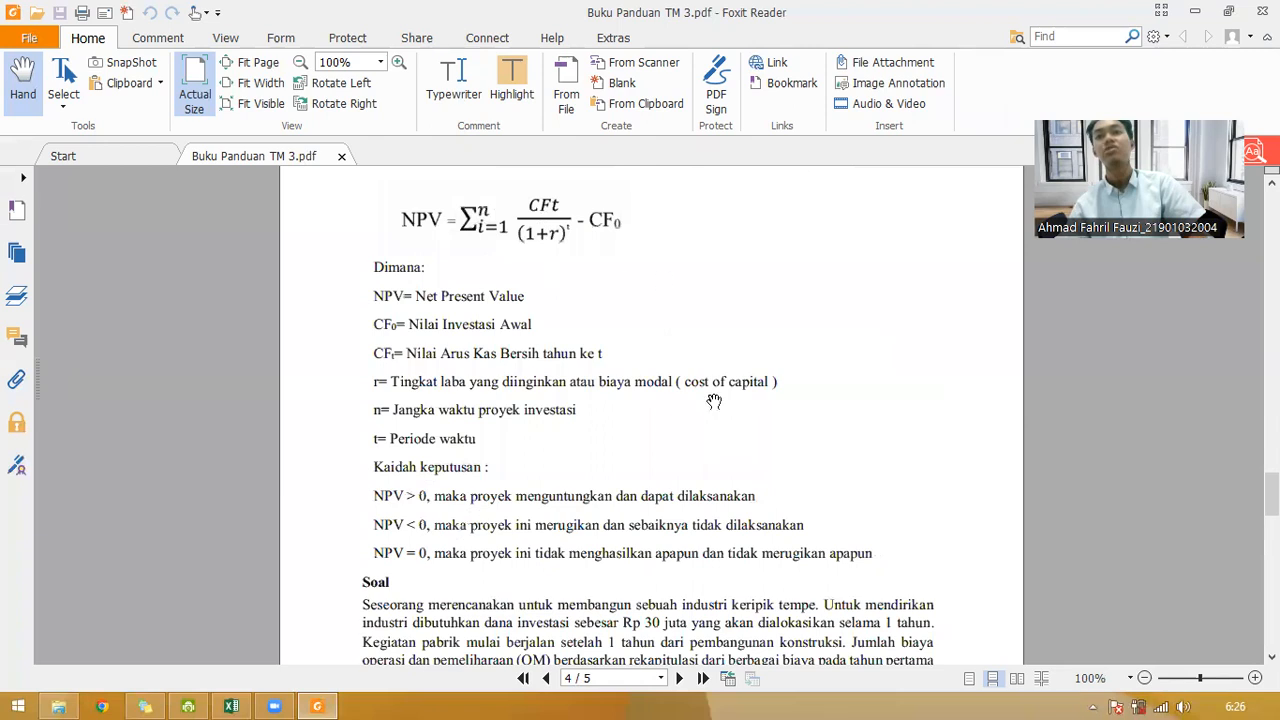
pyautogui.scroll(-9, 795, 415)
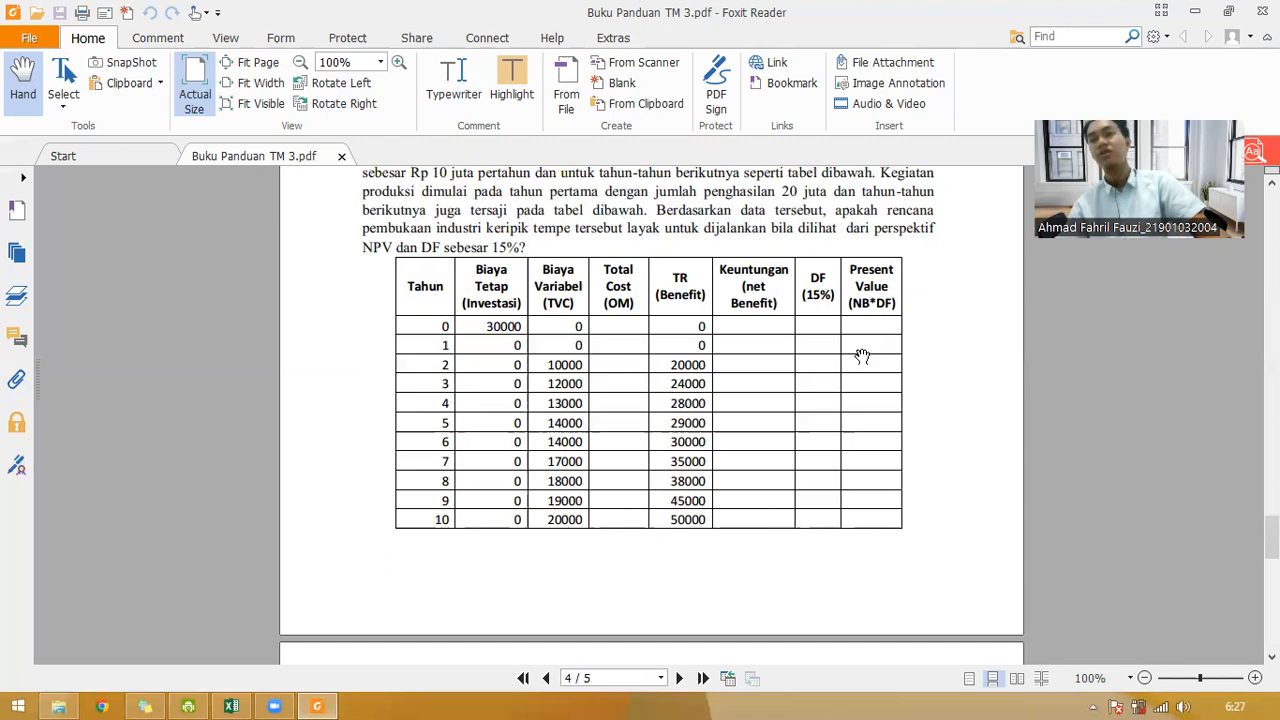
pyautogui.scroll(1, 877, 388)
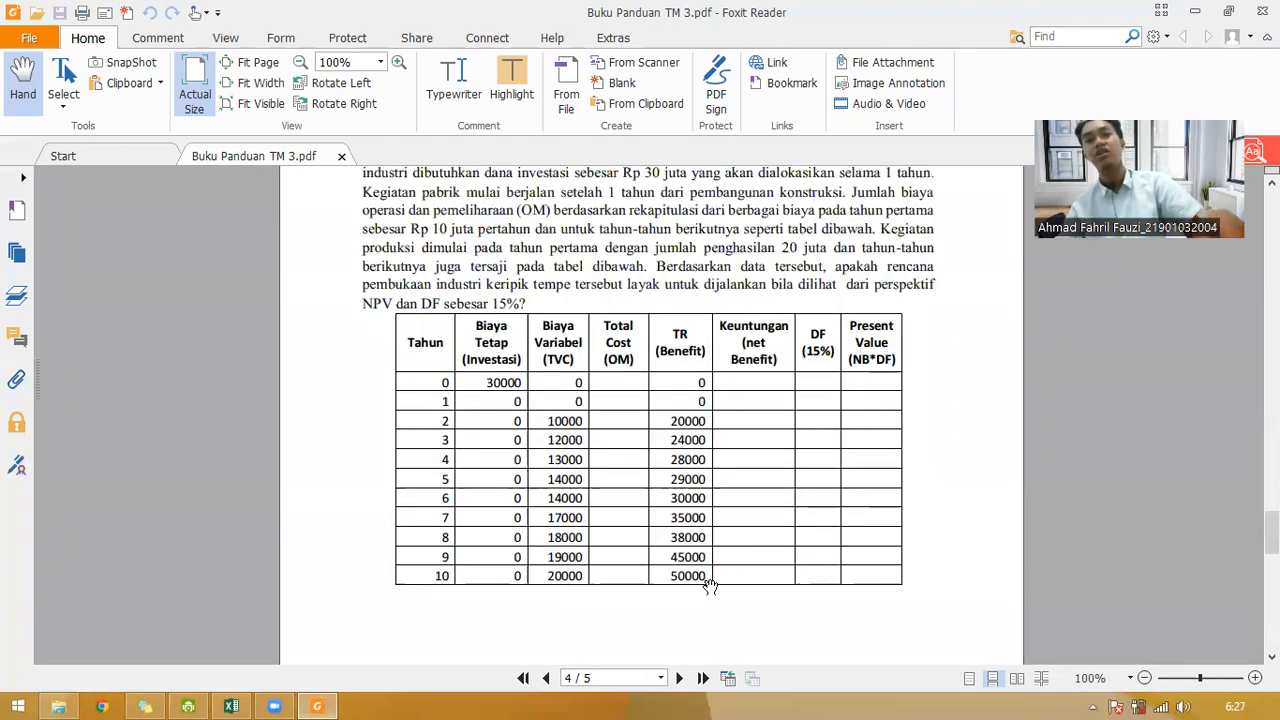
# Step: Switch to the Soal Evpro workbook in Excel and bring the Jawaban sheet's first columns into view from Tahun onward
pyautogui.click(248, 703)
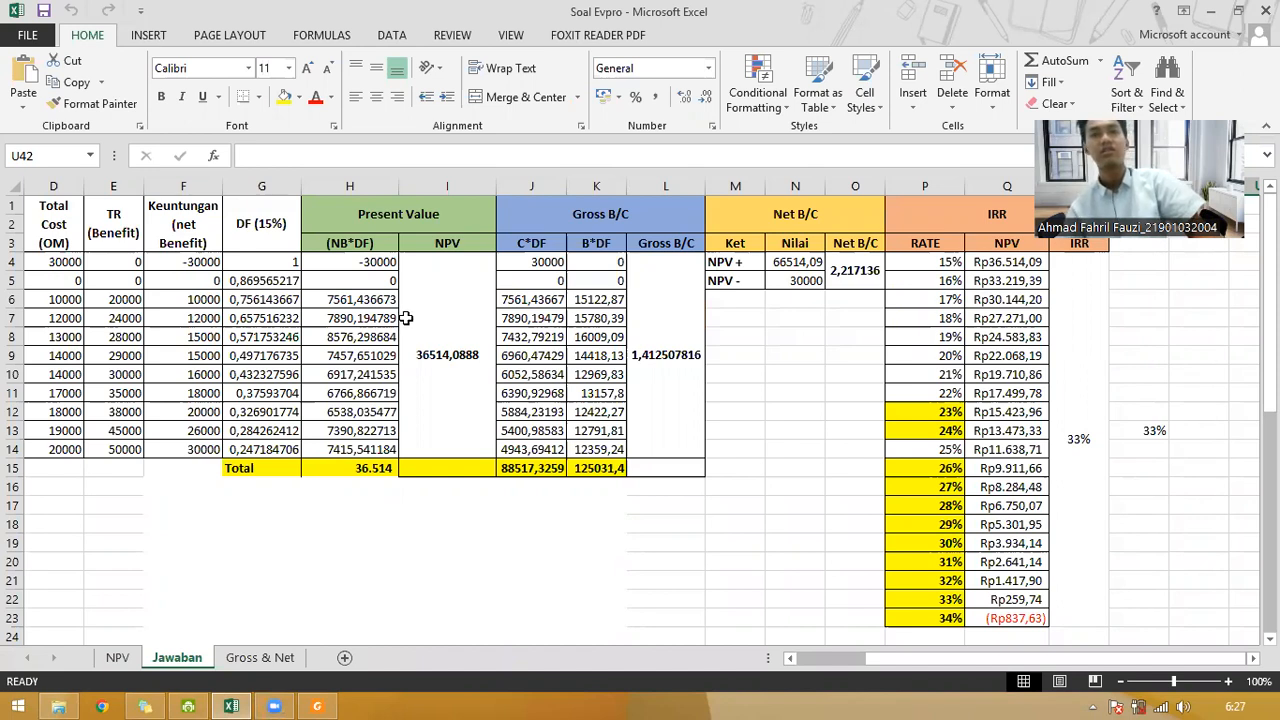
pyautogui.click(205, 320)
pyautogui.press('Left')
pyautogui.press('Left')
pyautogui.press('Left')
pyautogui.press('Left')
pyautogui.press('Left')
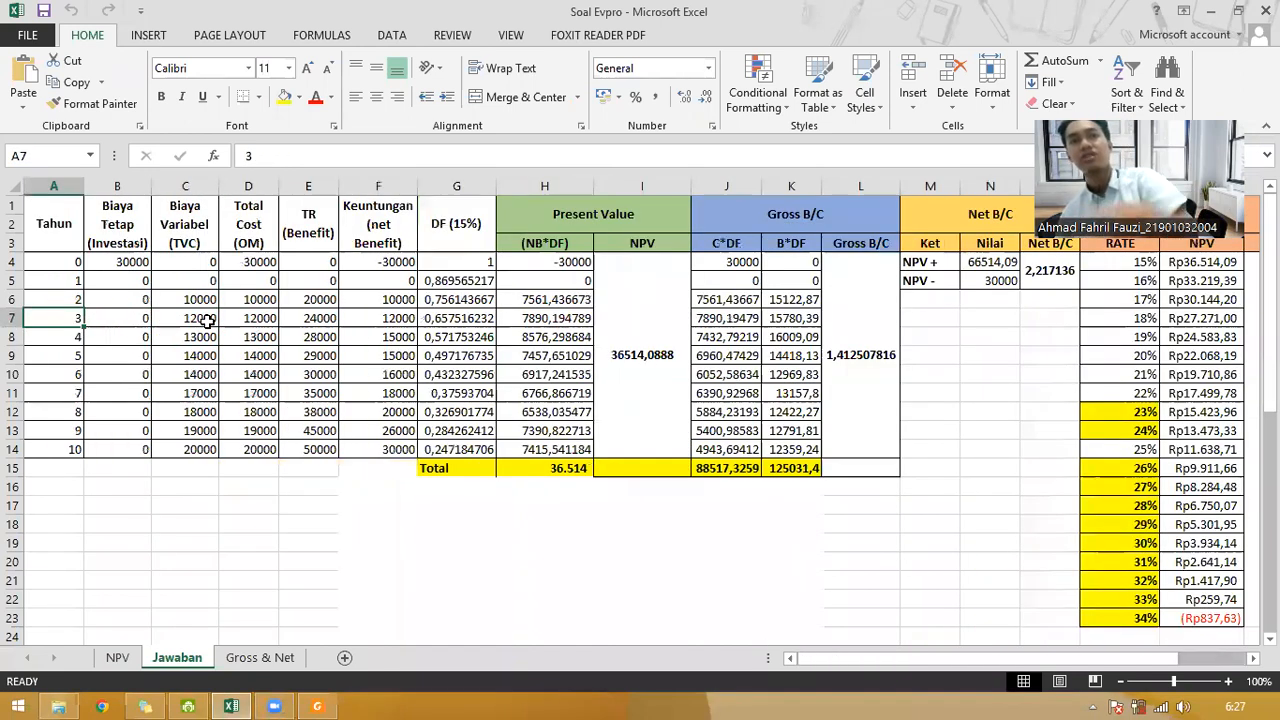
pyautogui.moveTo(202, 256); pyautogui.dragTo(192, 436)
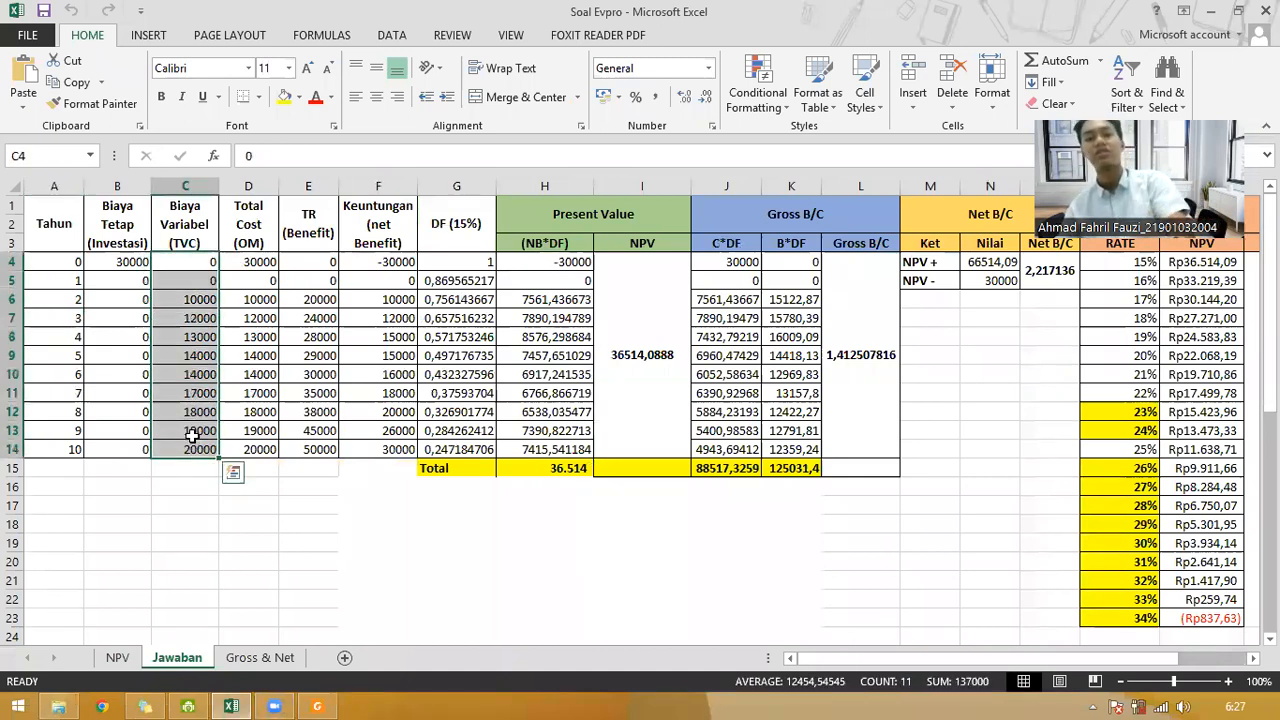
pyautogui.press('Delete')
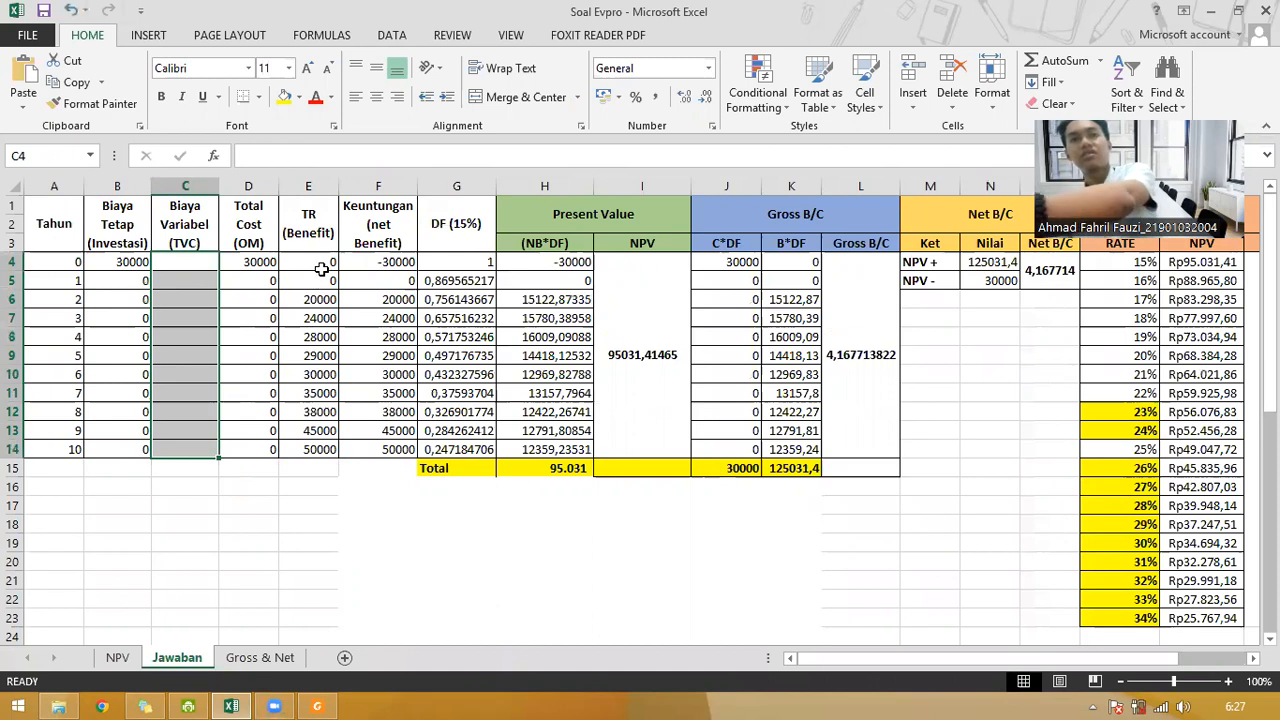
pyautogui.moveTo(323, 259); pyautogui.dragTo(318, 449)
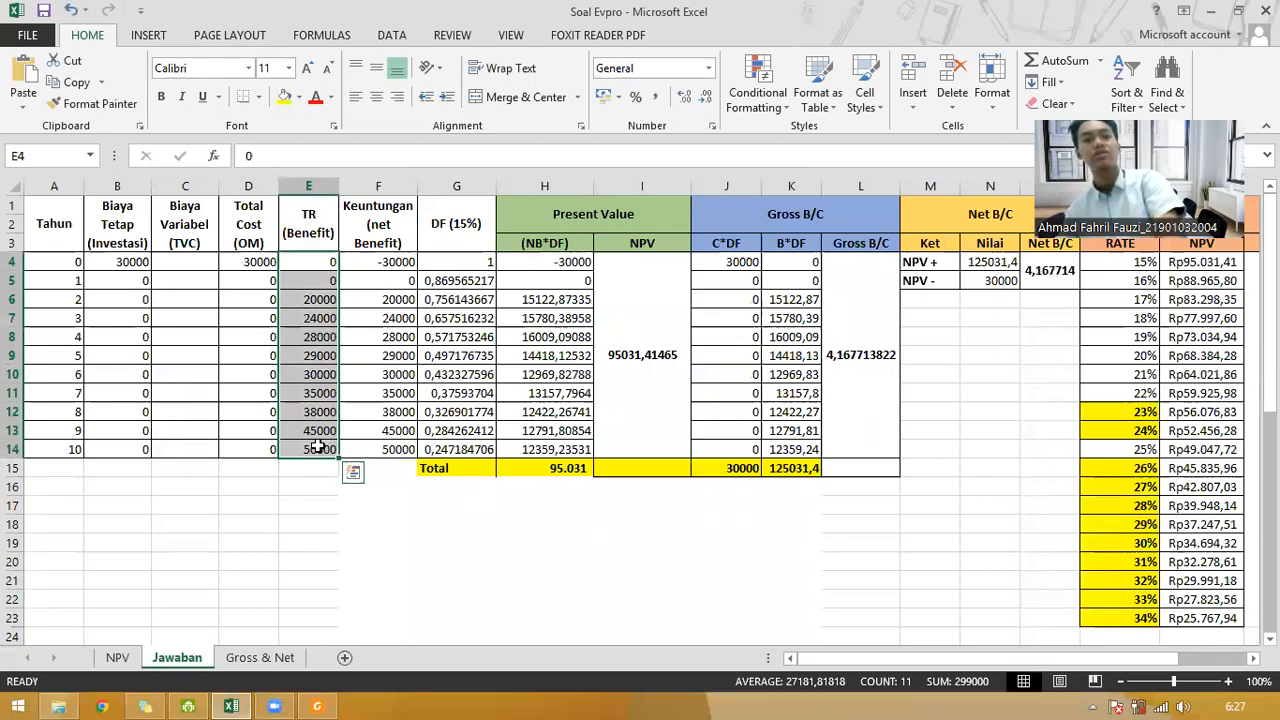
pyautogui.hotkey('ctrl', 'z')
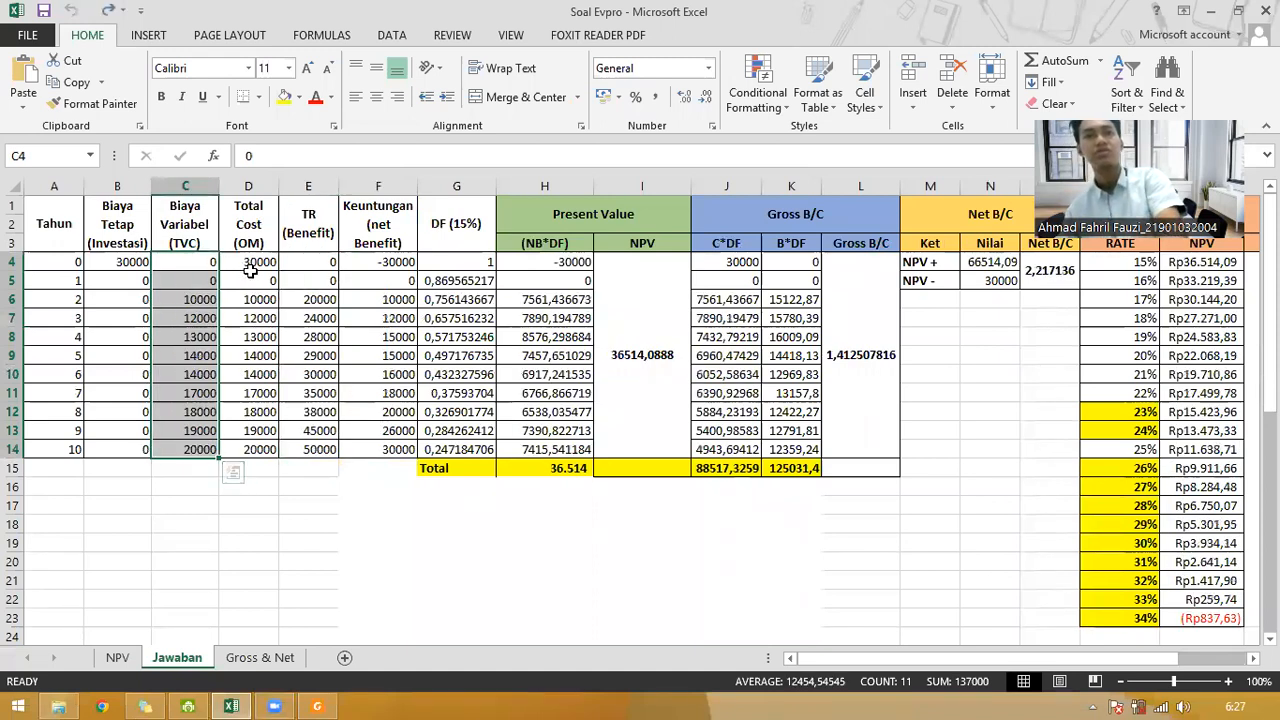
# Step: Clear the Total Cost (OM) cells D4:D14 and the Keuntungan (net Benefit) cells F4:F14
pyautogui.moveTo(250, 265); pyautogui.dragTo(256, 452)
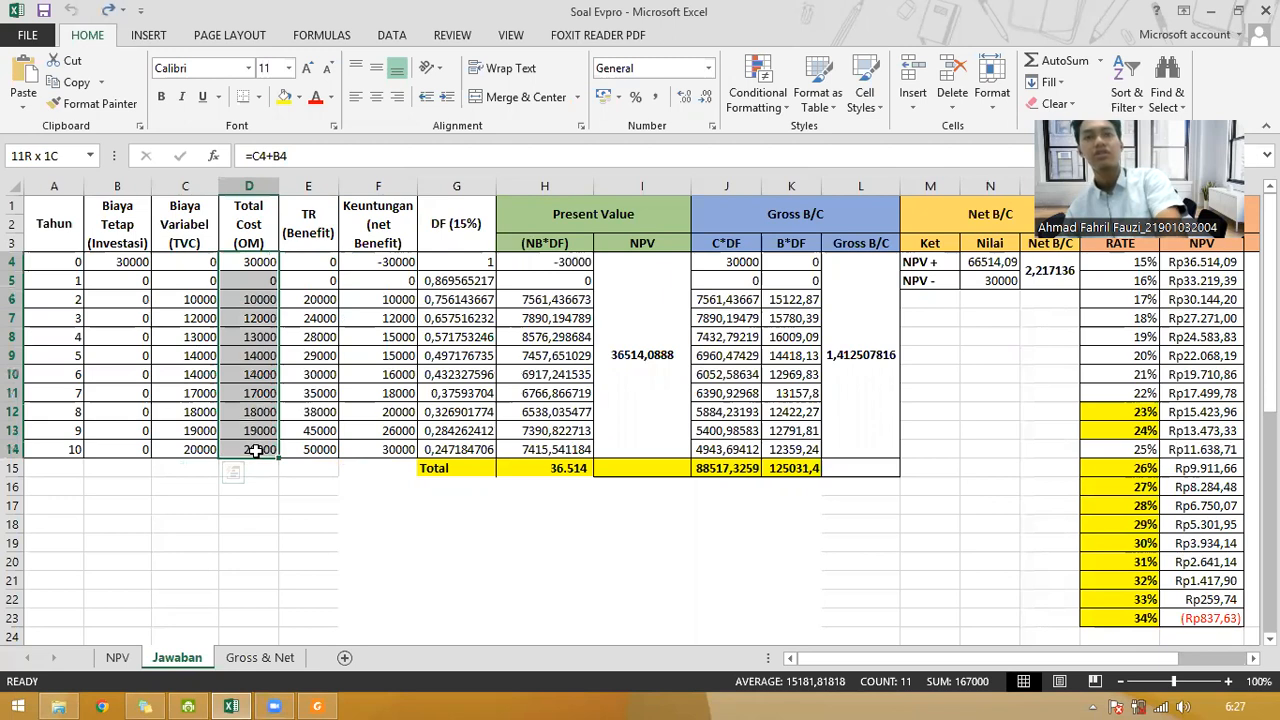
pyautogui.press('Delete')
pyautogui.moveTo(385, 262); pyautogui.dragTo(385, 449)
pyautogui.press('Delete')
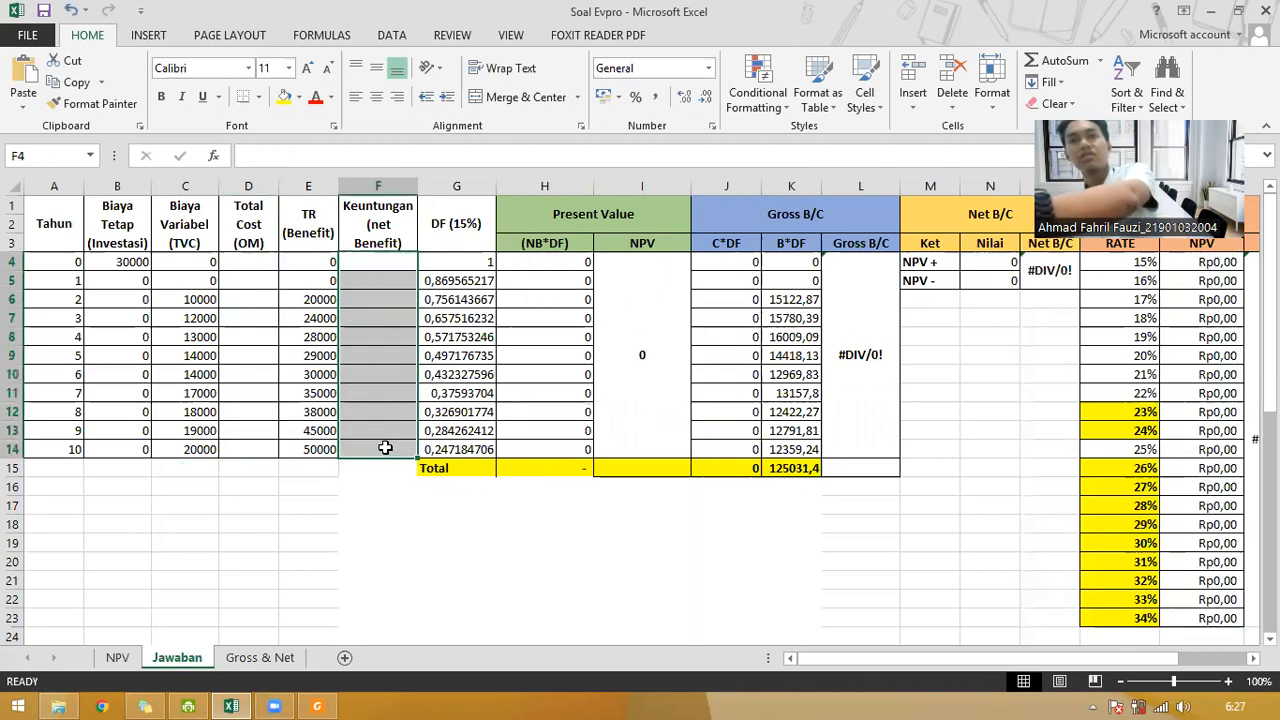
# Step: Clear the DF (15%) cells G4:G14 and the Present Value cells H4:I14, including the merged NPV cell
pyautogui.moveTo(476, 262); pyautogui.dragTo(476, 298)
pyautogui.moveTo(456, 430); pyautogui.dragTo(456, 449)
pyautogui.press('Delete')
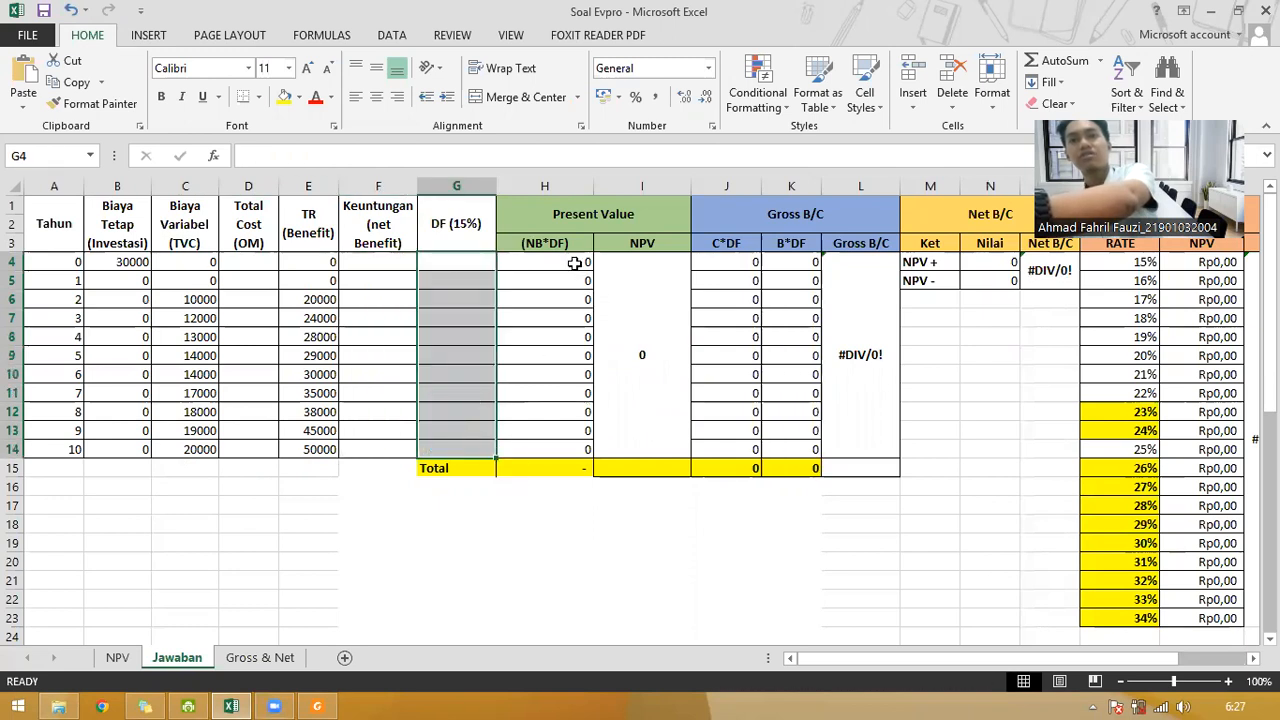
pyautogui.moveTo(592, 270); pyautogui.dragTo(632, 327)
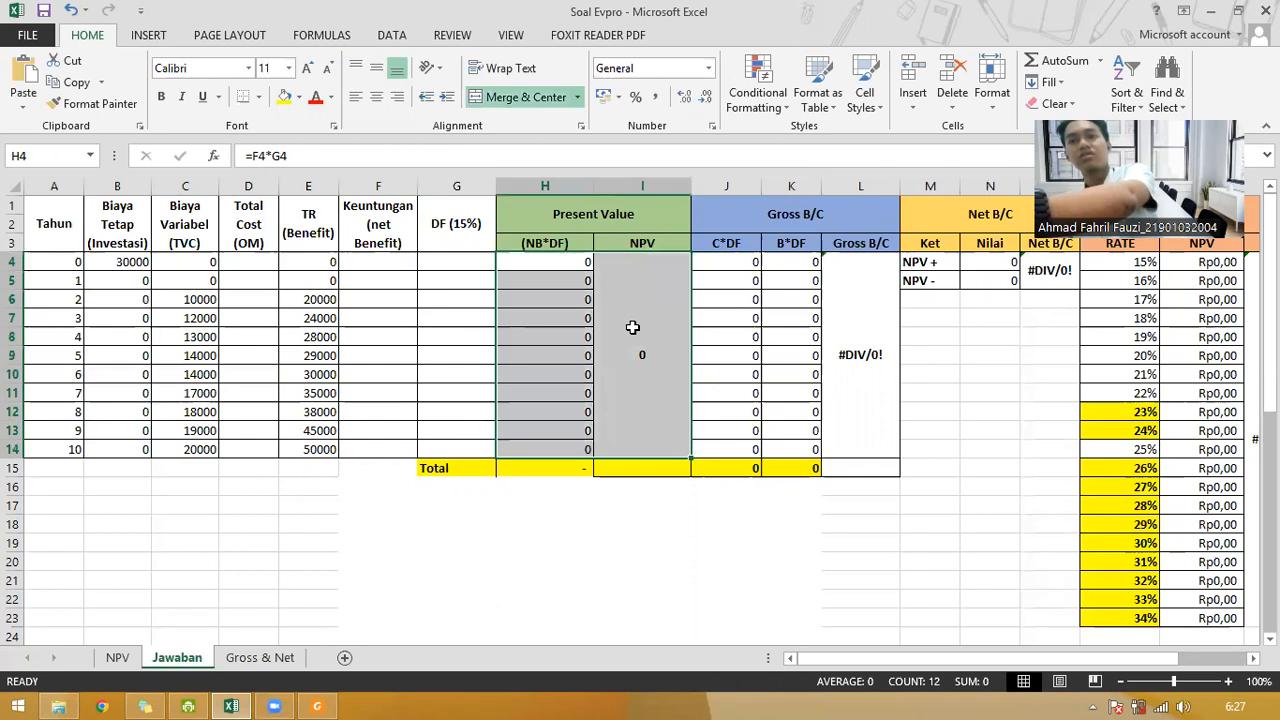
pyautogui.press('Delete')
pyautogui.moveTo(720, 262); pyautogui.dragTo(800, 374)
pyautogui.click(711, 499)
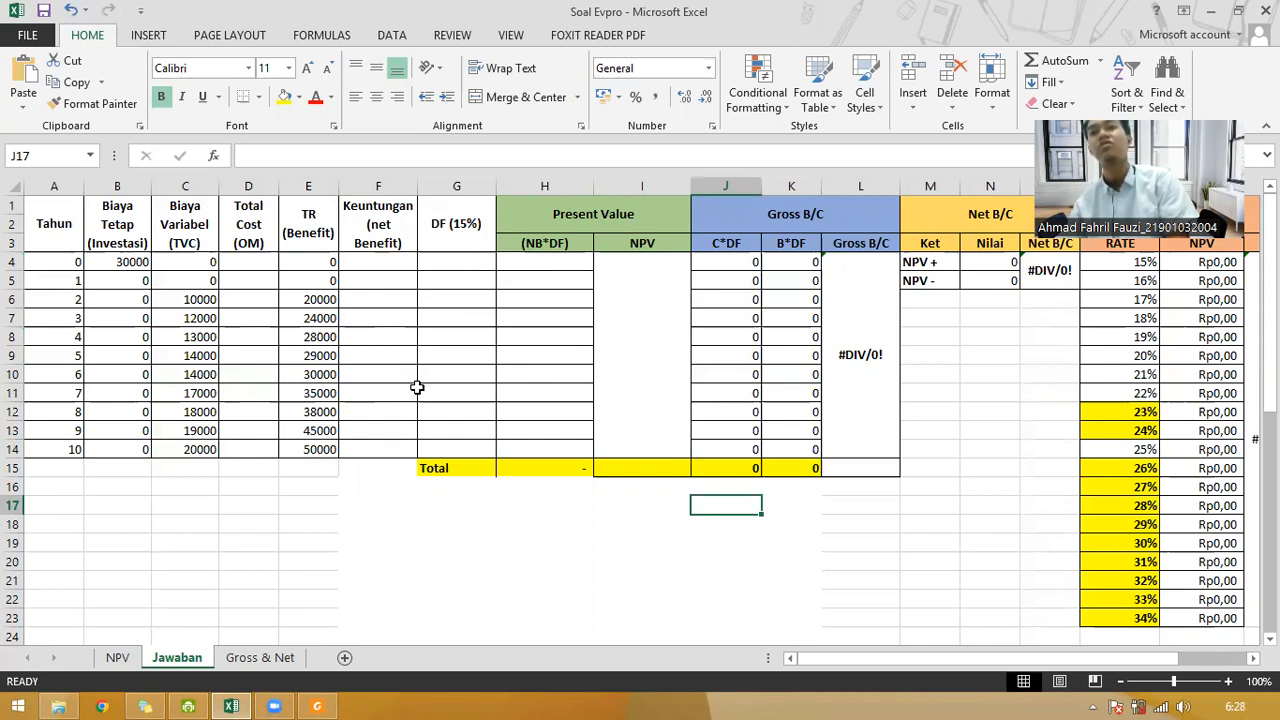
# Step: Enter the formula =B4*C4 in the Total Cost cell D4 for year 0
pyautogui.click(246, 262)
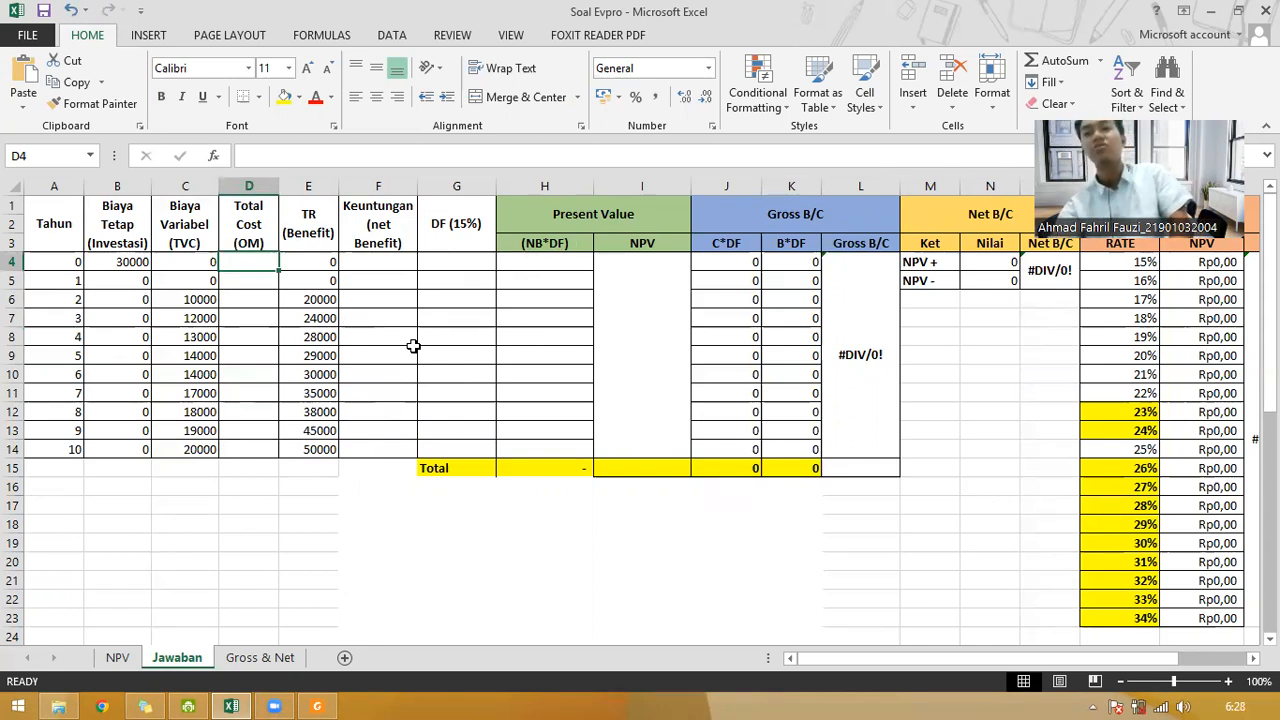
pyautogui.write('=')
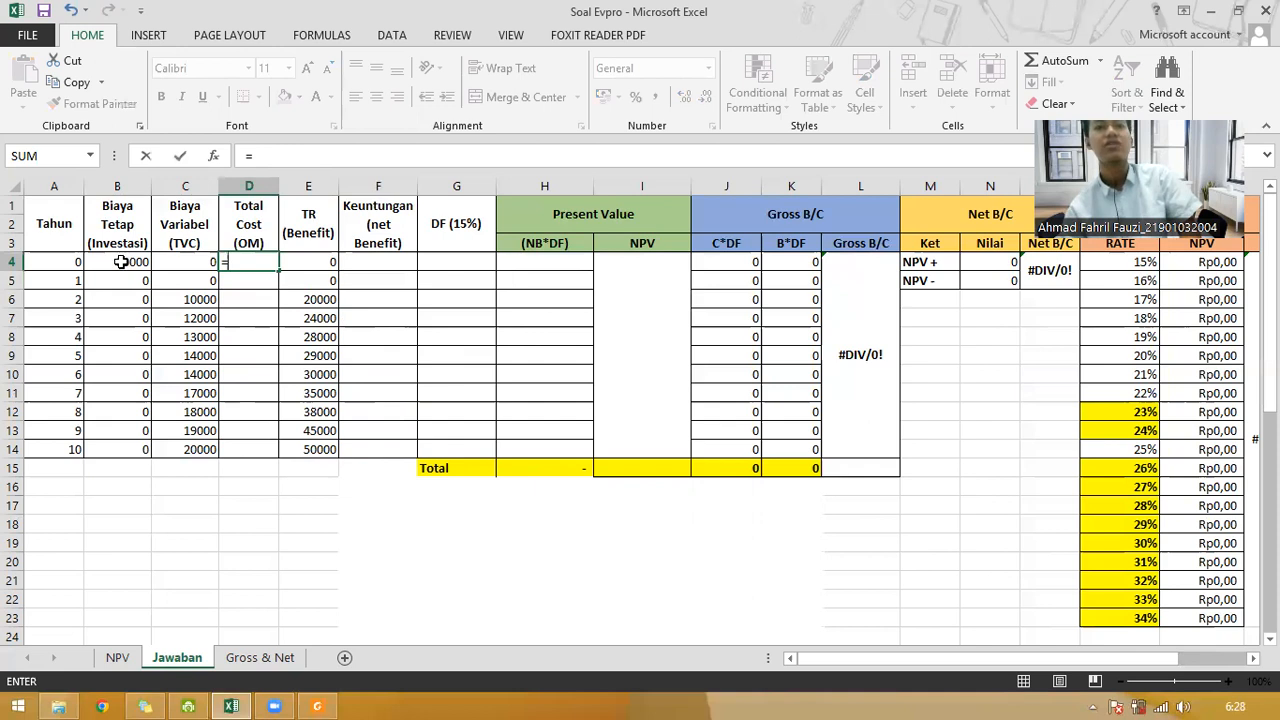
pyautogui.click(120, 262)
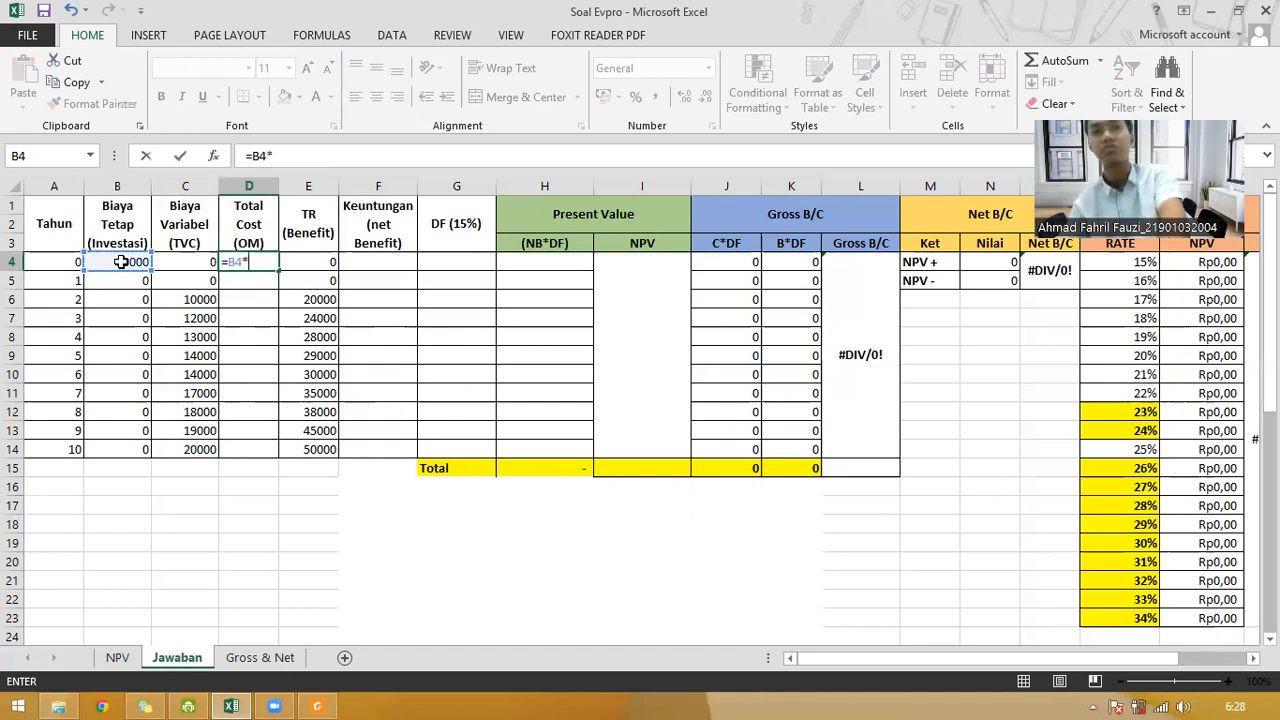
pyautogui.click(196, 262)
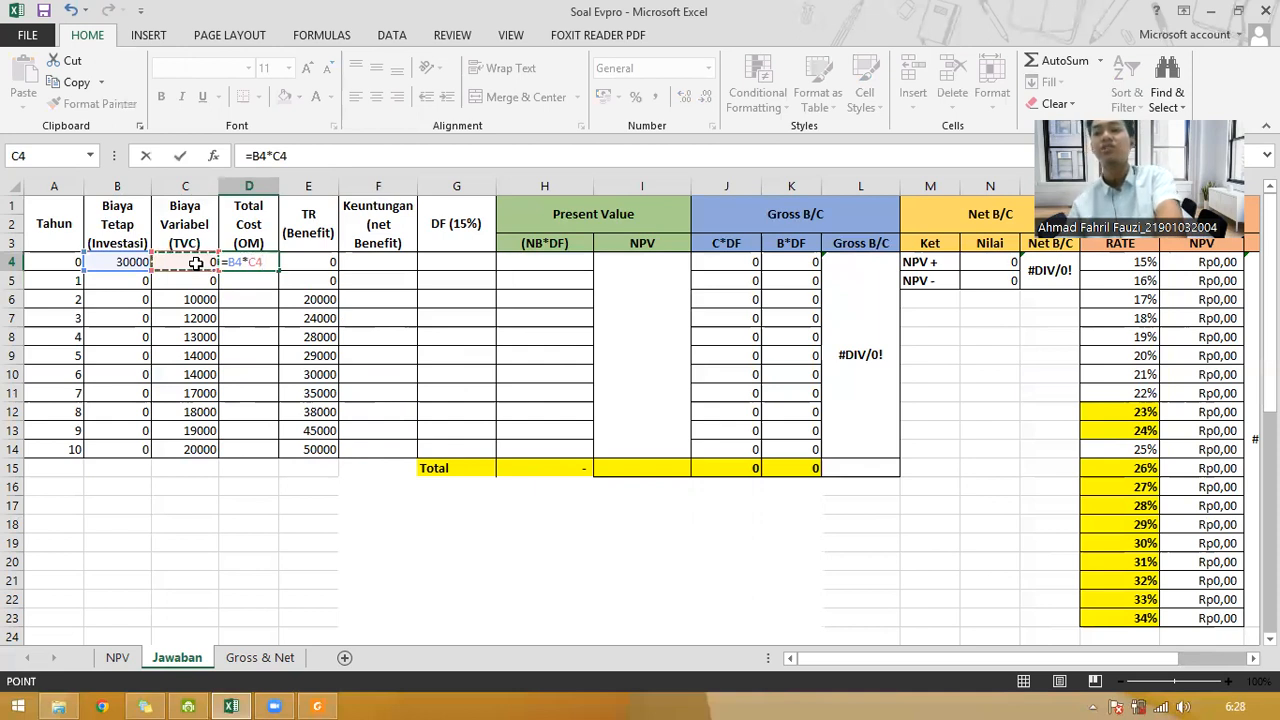
pyautogui.press('Return')
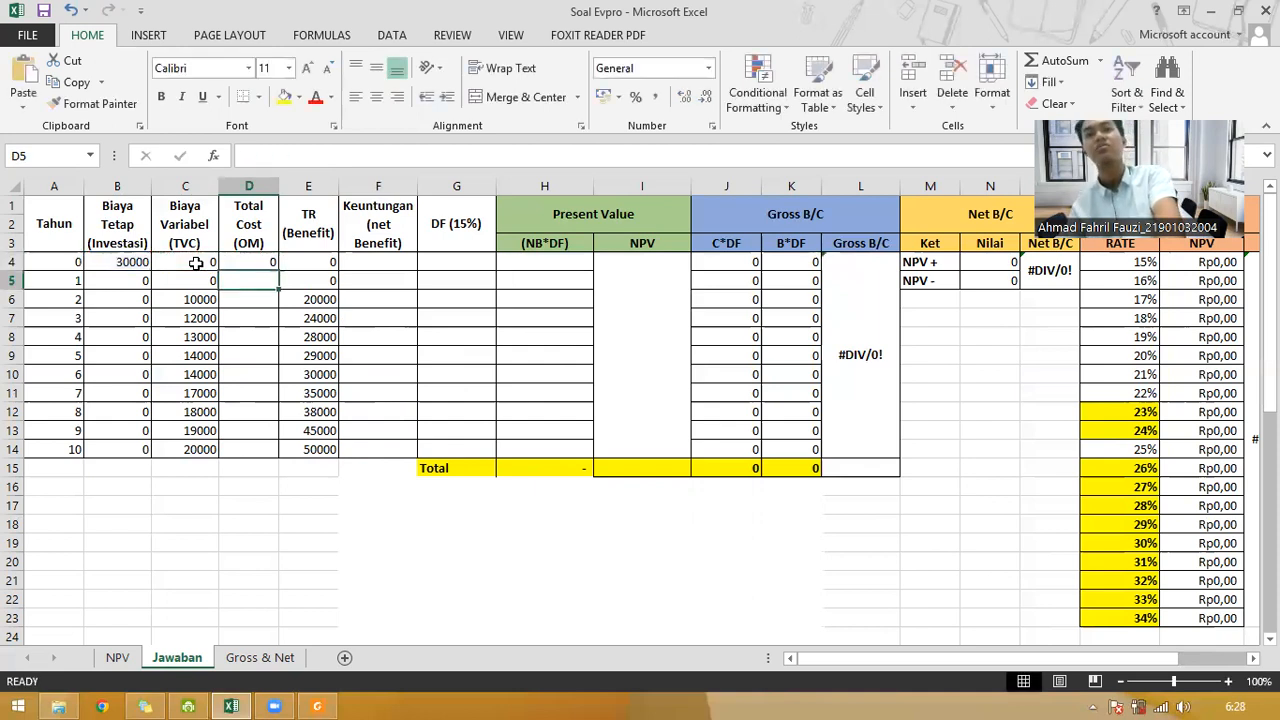
# Step: Copy the D4 formula down to D14 and inspect the formulas in the first Total Cost cells
pyautogui.click(254, 264)
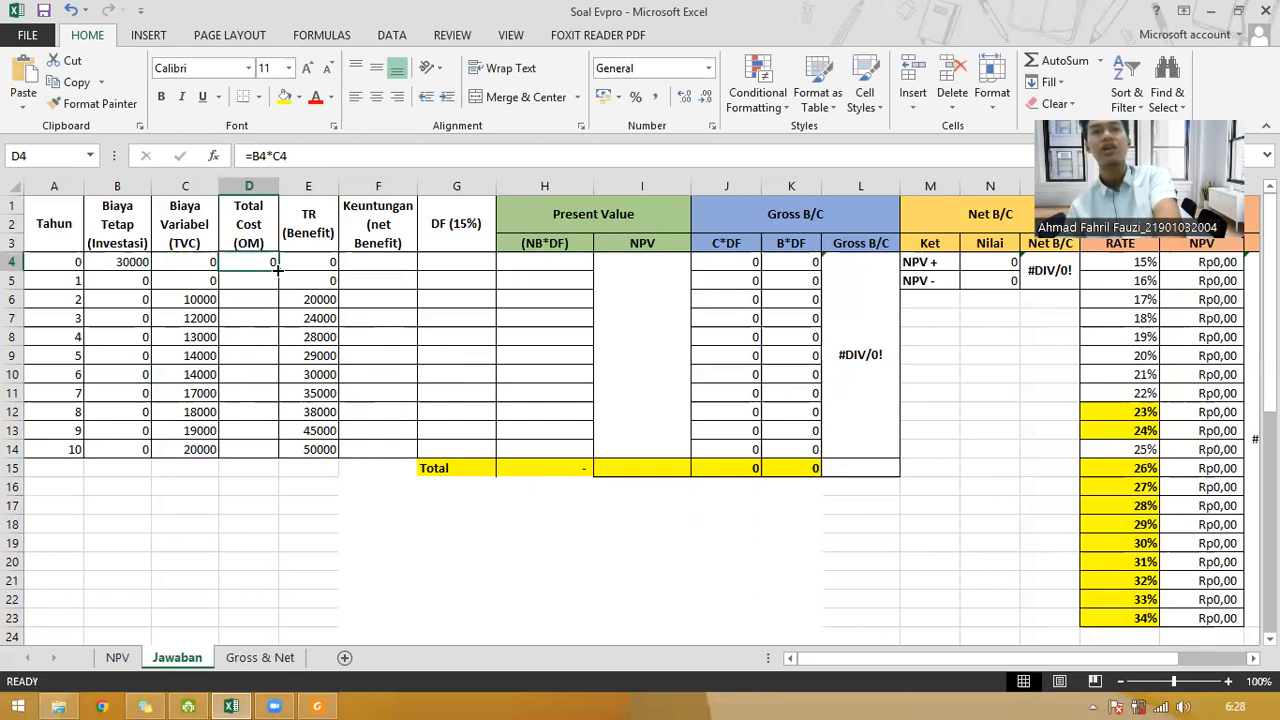
pyautogui.moveTo(278, 269); pyautogui.dragTo(270, 465)
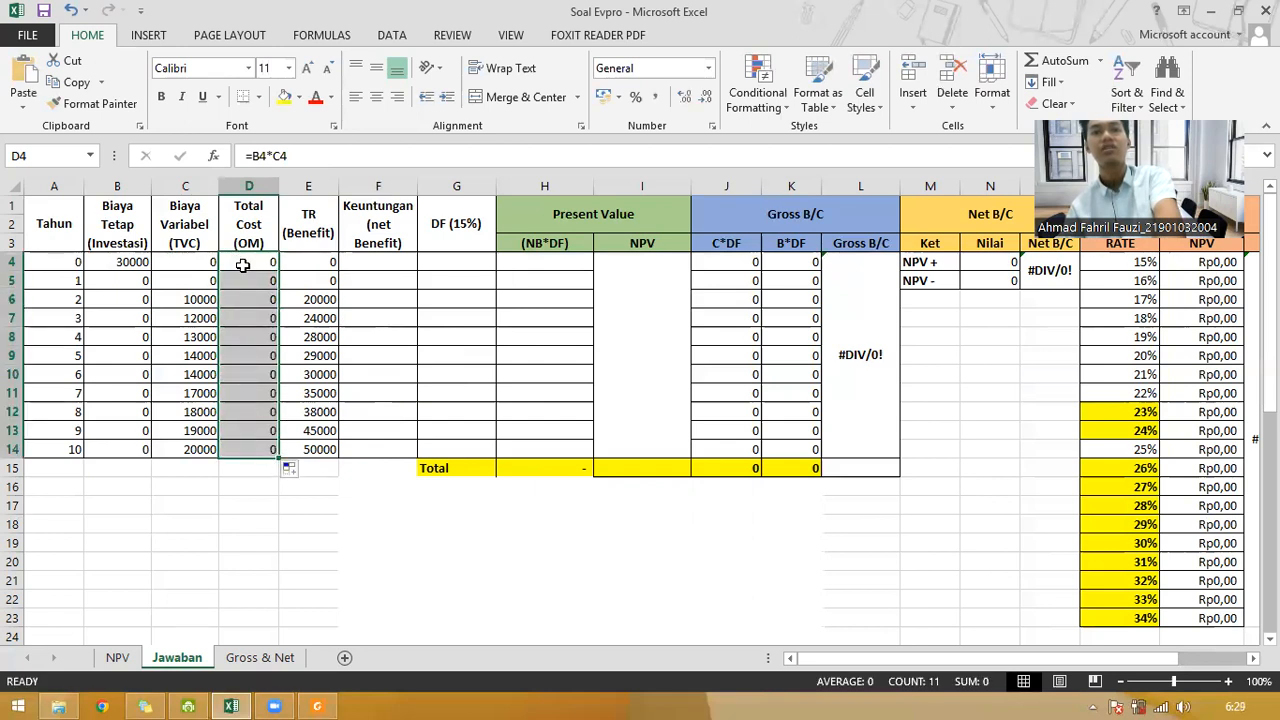
pyautogui.click(242, 265)
pyautogui.click(263, 279)
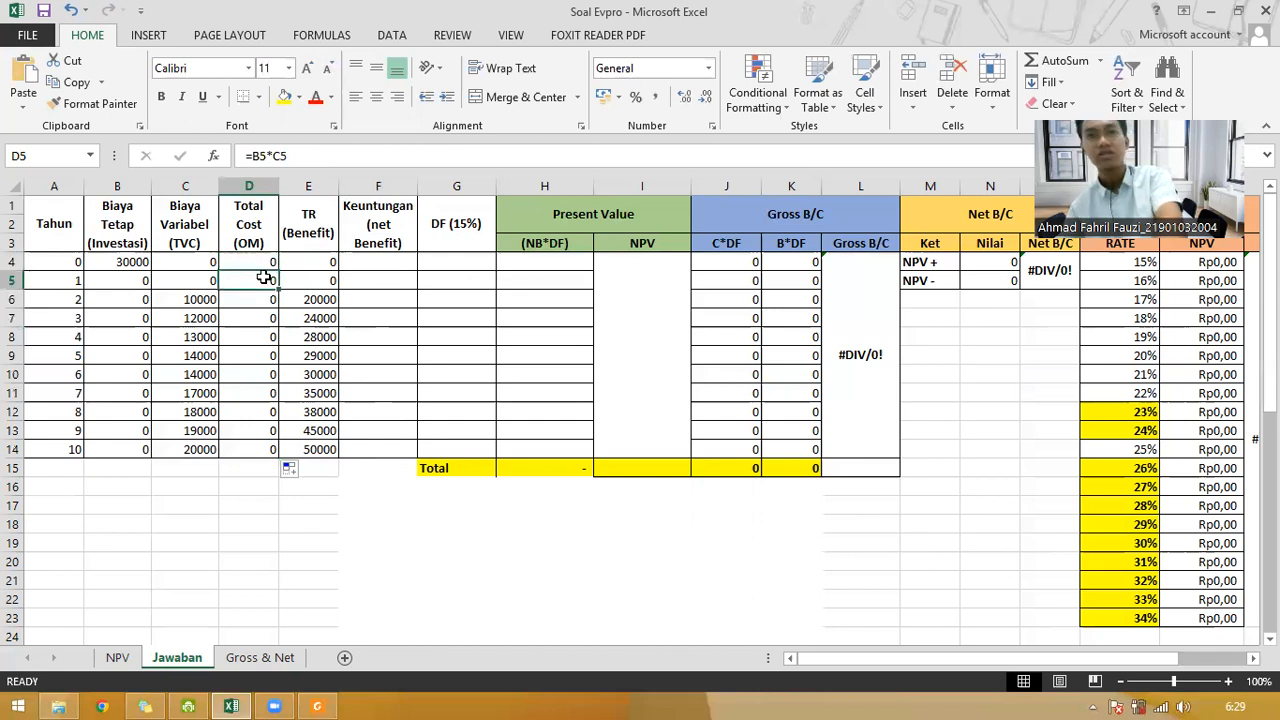
pyautogui.click(265, 263)
pyautogui.click(268, 277)
pyautogui.click(269, 298)
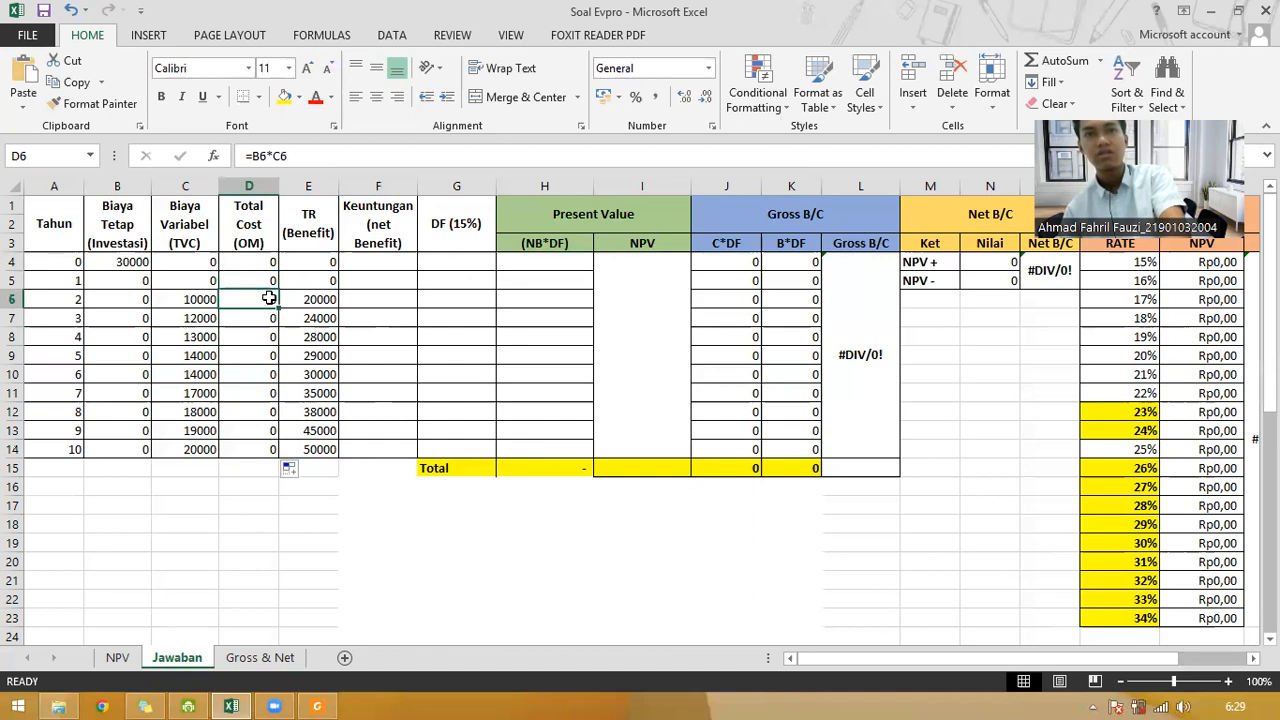
# Step: Change the Total Cost formula in D4 to =B4+C4
pyautogui.click(266, 262)
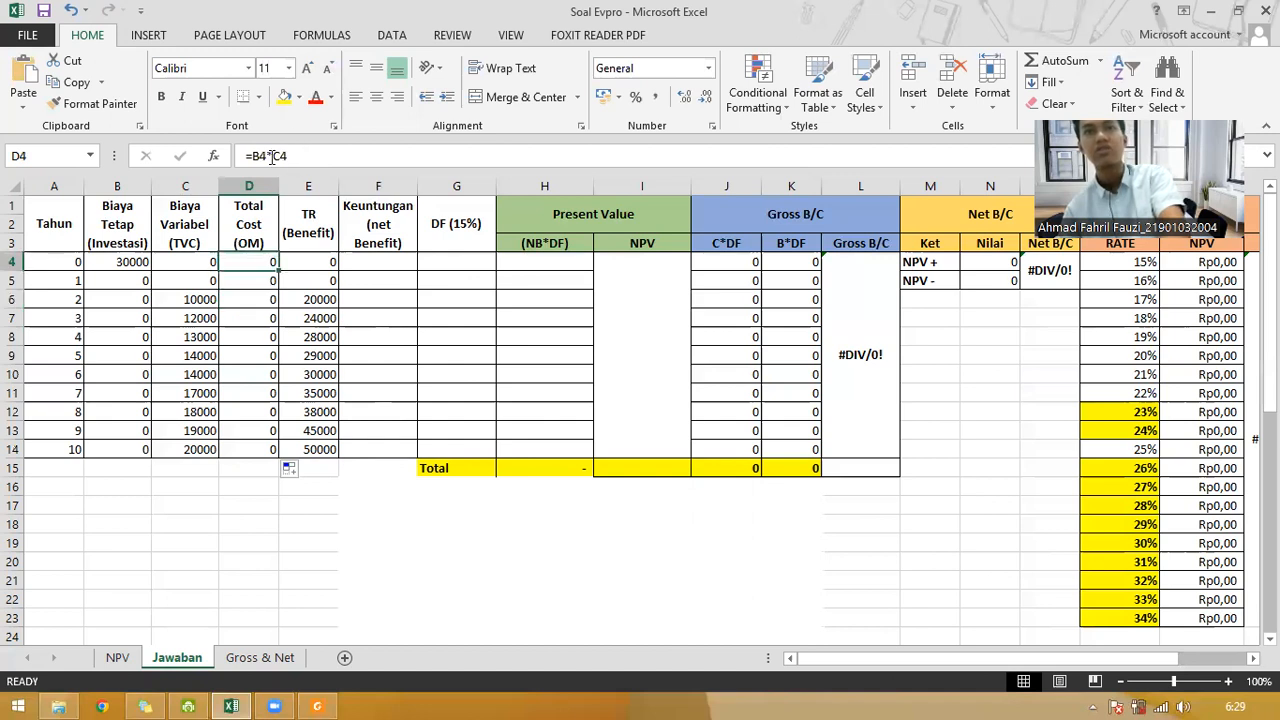
pyautogui.click(272, 156)
pyautogui.hotkey('shift', 'Left')
pyautogui.write('+')
pyautogui.press('Return')
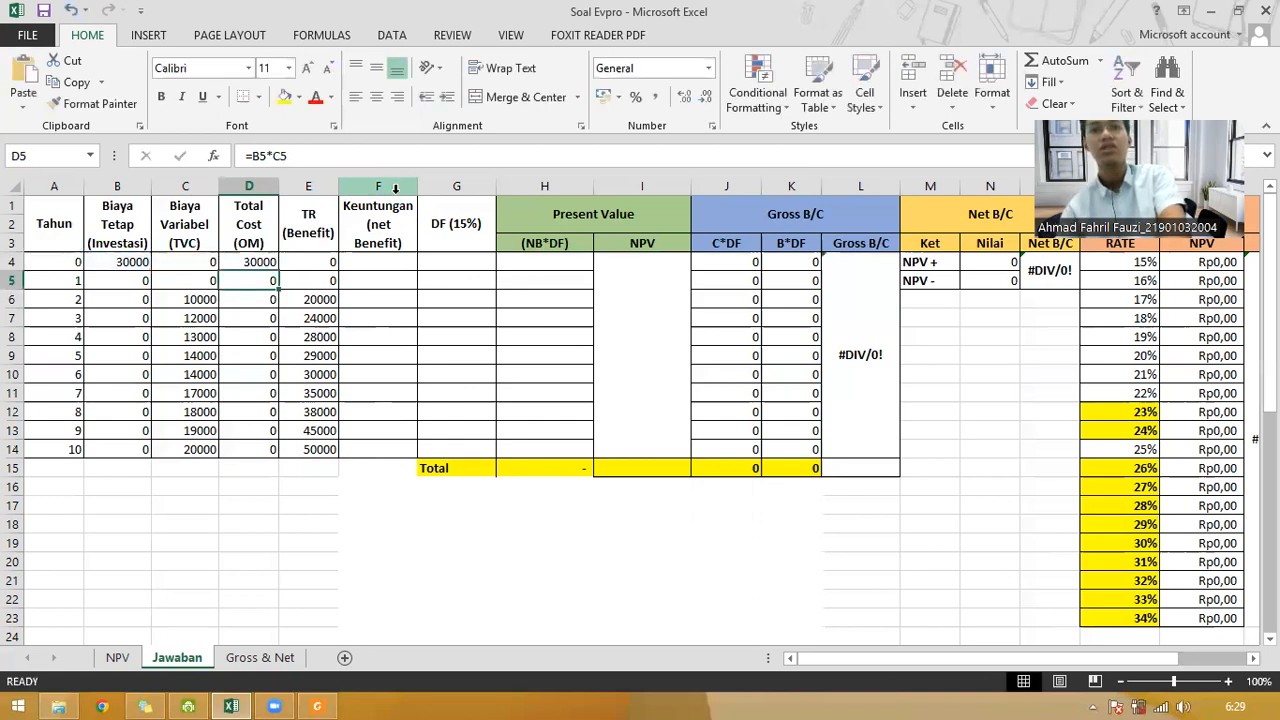
pyautogui.click(268, 262)
pyautogui.moveTo(279, 268); pyautogui.dragTo(274, 455)
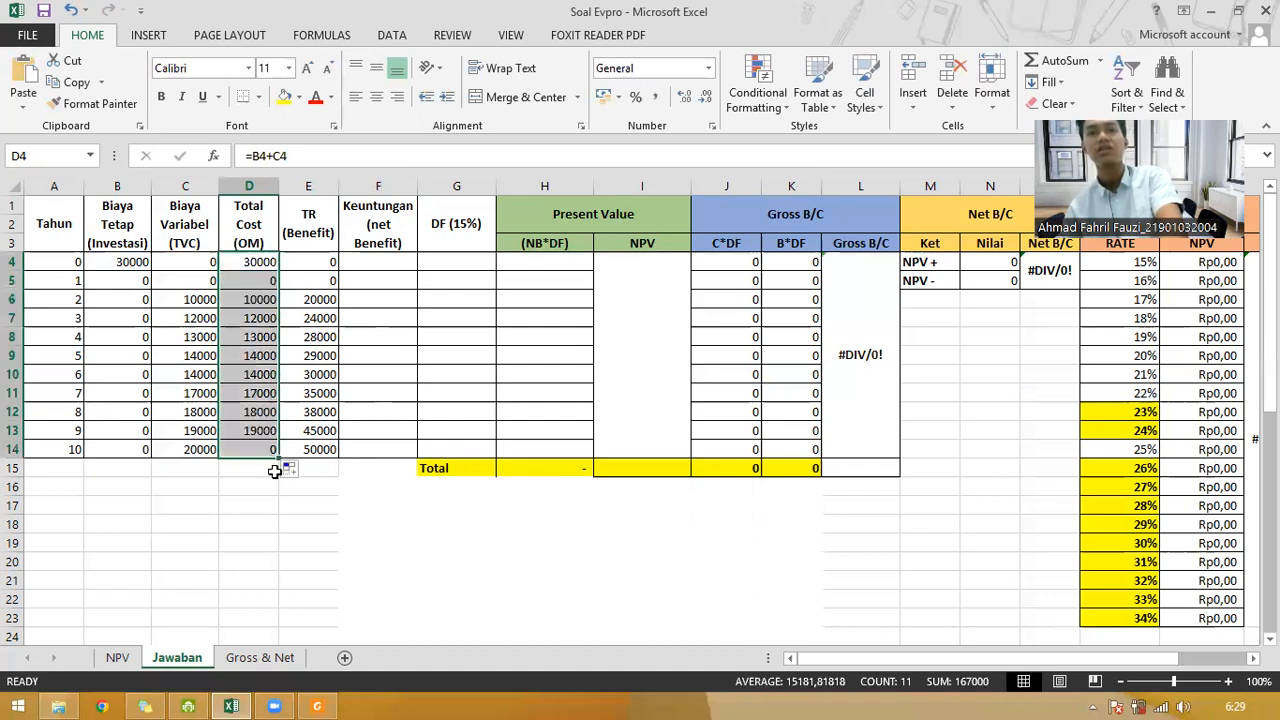
pyautogui.click(258, 262)
pyautogui.moveTo(265, 281); pyautogui.dragTo(268, 466)
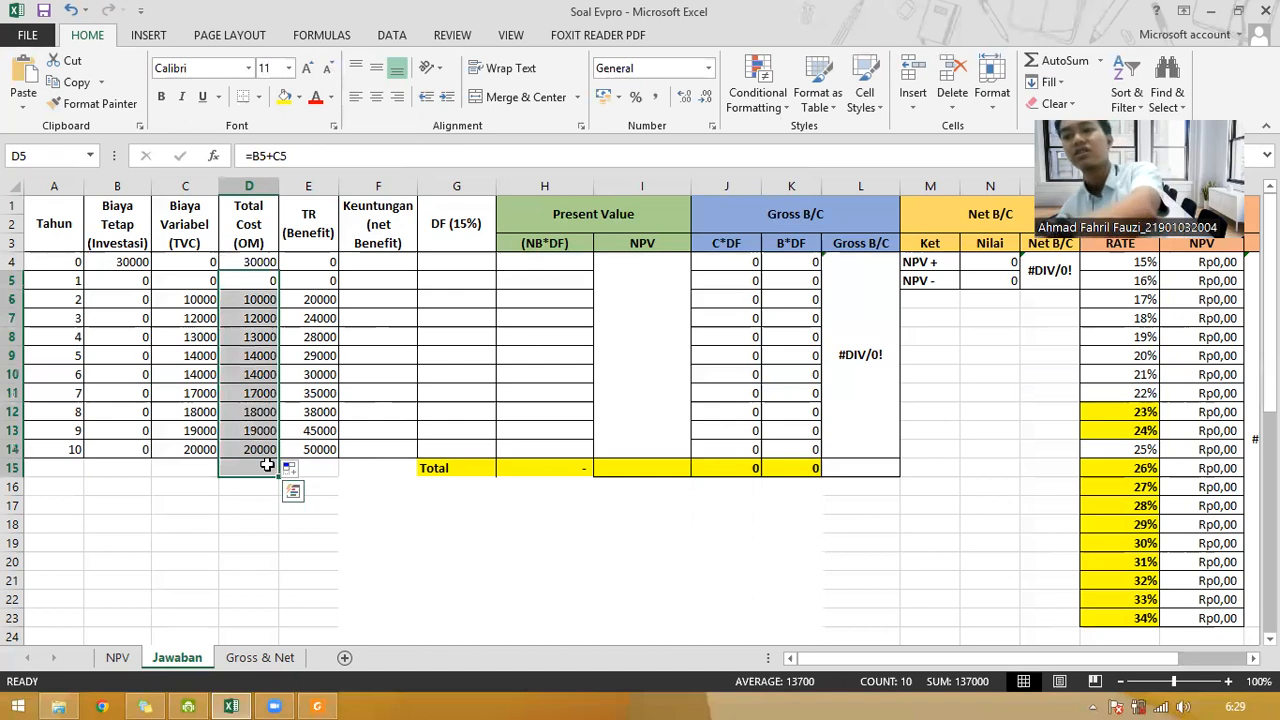
pyautogui.hotkey('ctrl', 'z')
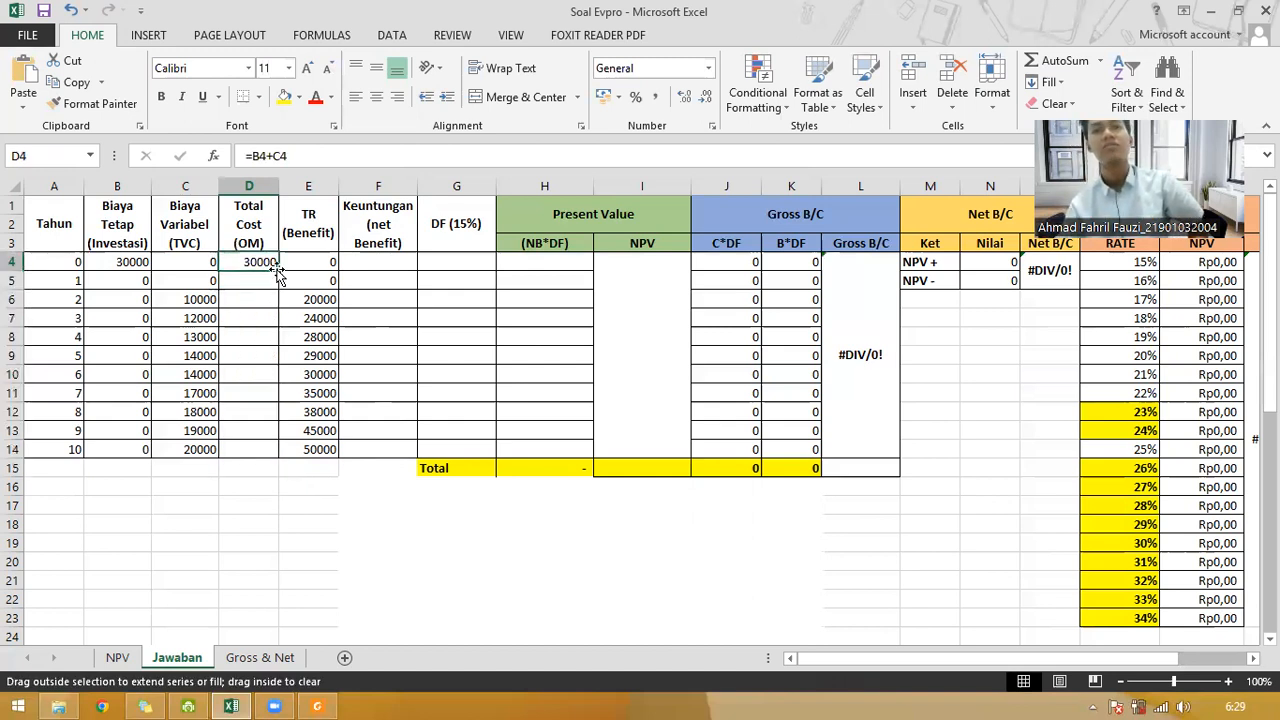
pyautogui.doubleClick(278, 270)
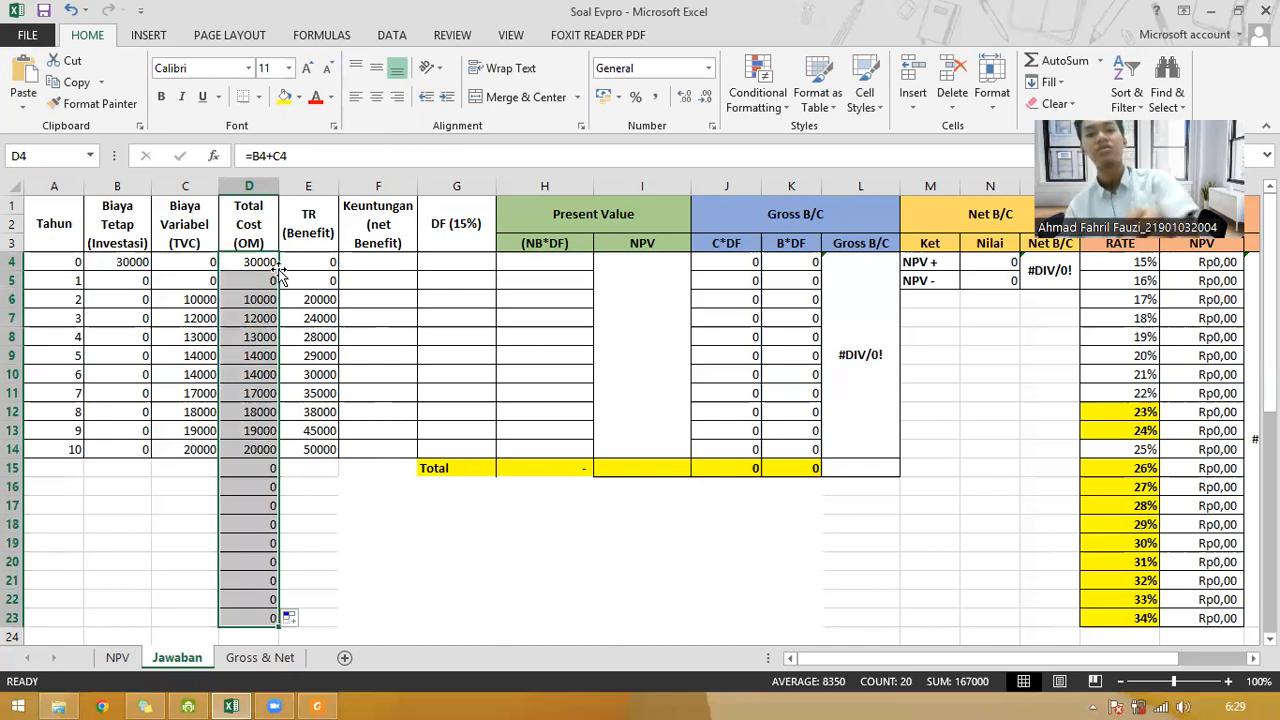
pyautogui.scroll(-3, 299, 533)
pyautogui.scroll(3, 299, 533)
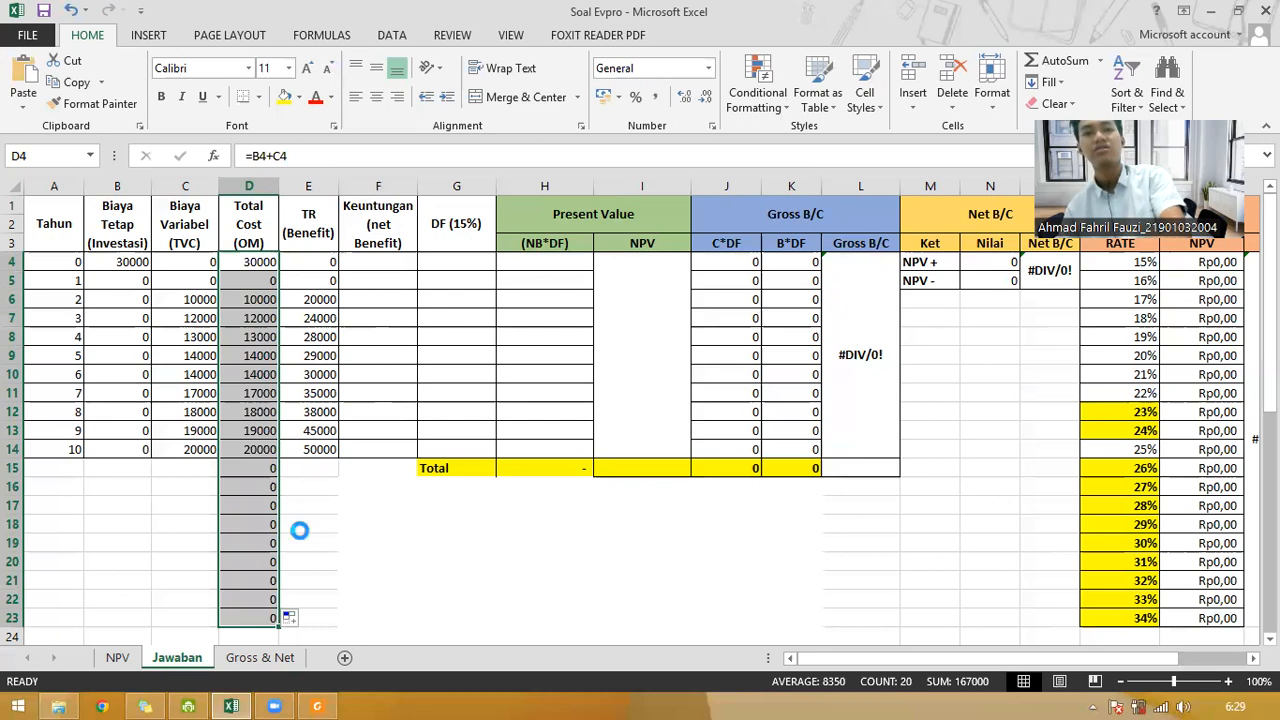
pyautogui.hotkey('ctrl', 'z')
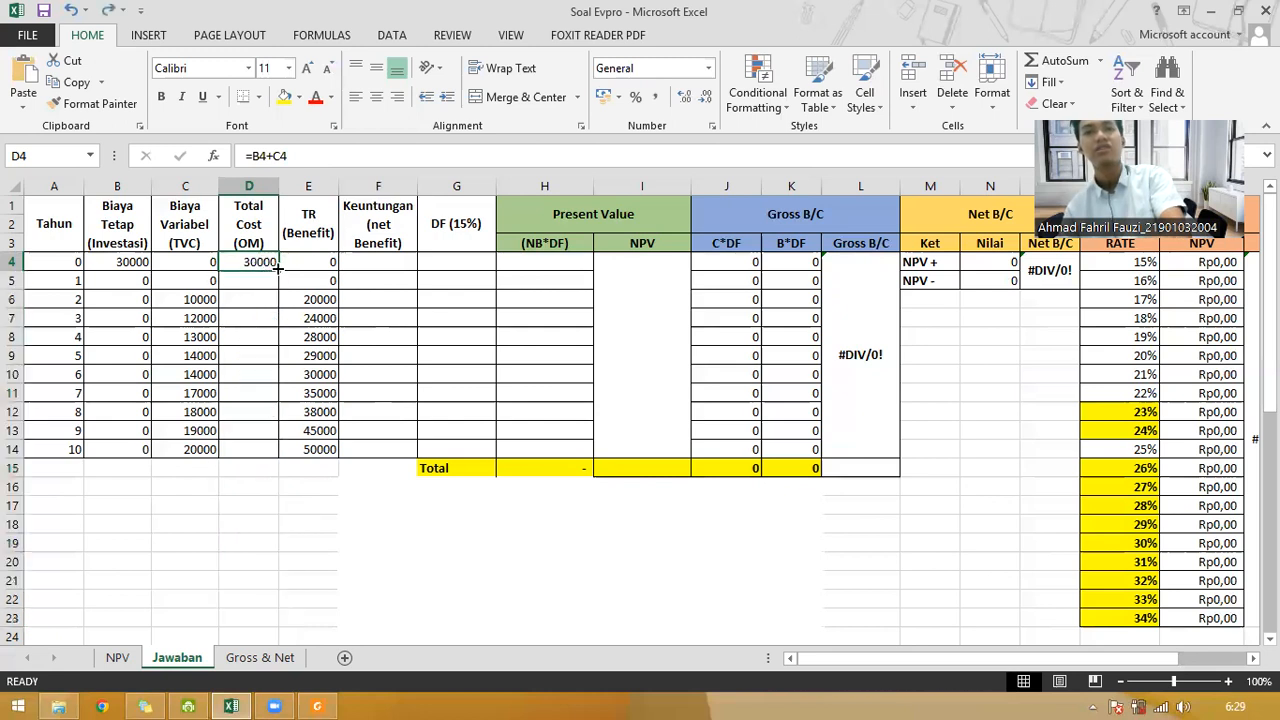
# Step: Fill the Total Cost formula from D4 down through D14, covering years 0 to 10
pyautogui.moveTo(280, 270); pyautogui.dragTo(280, 460)
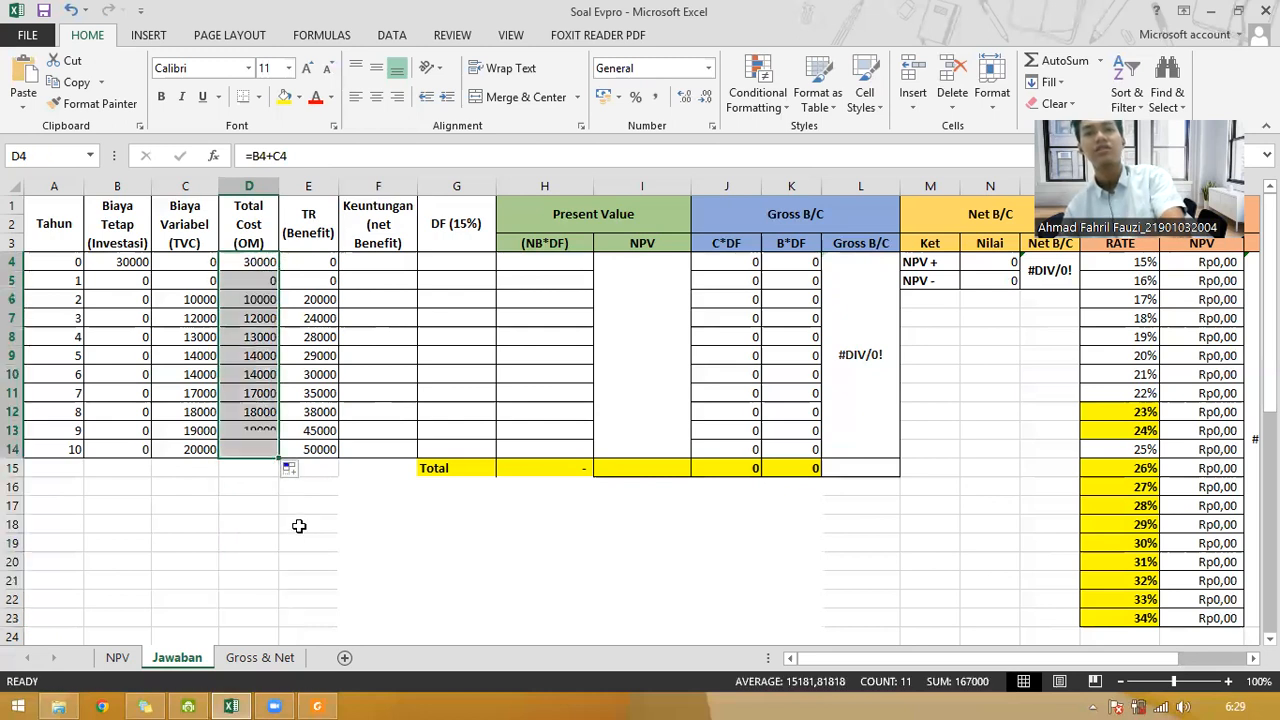
pyautogui.click(310, 550)
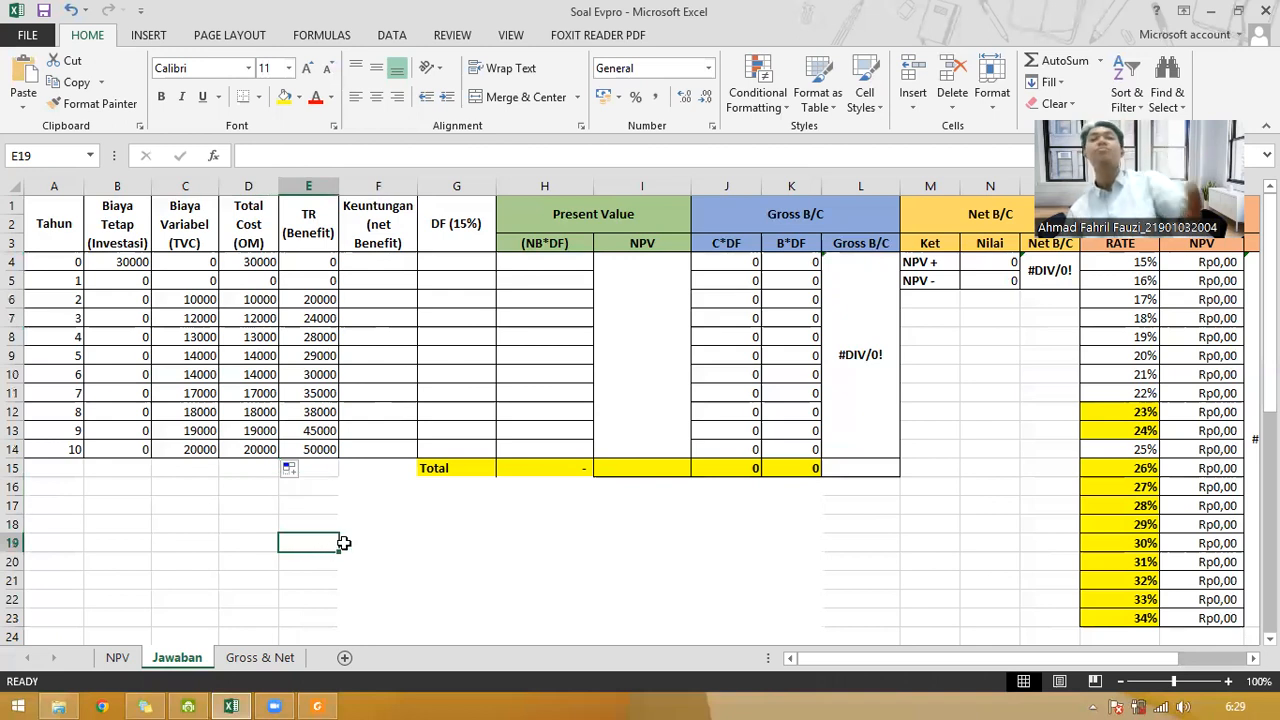
# Step: Enter the formula =E4-D4 in the Keuntungan (net Benefit) cell F4 for year 0
pyautogui.click(368, 261)
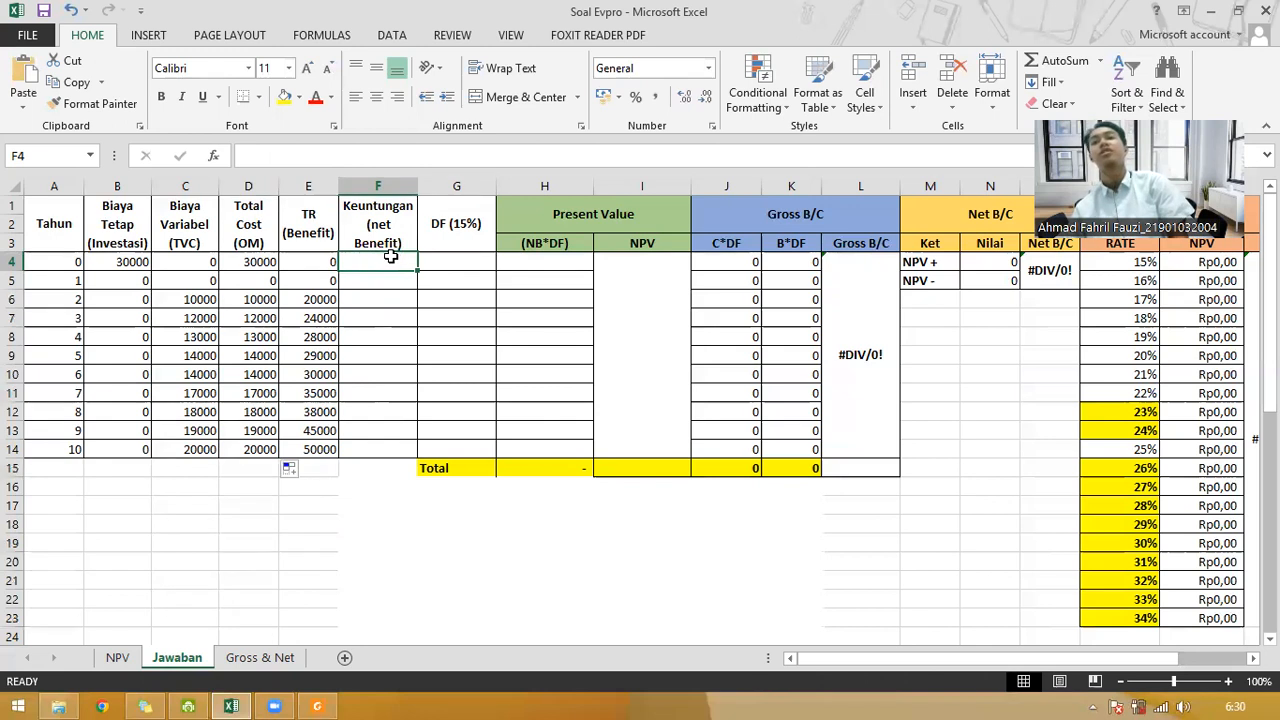
pyautogui.write('=')
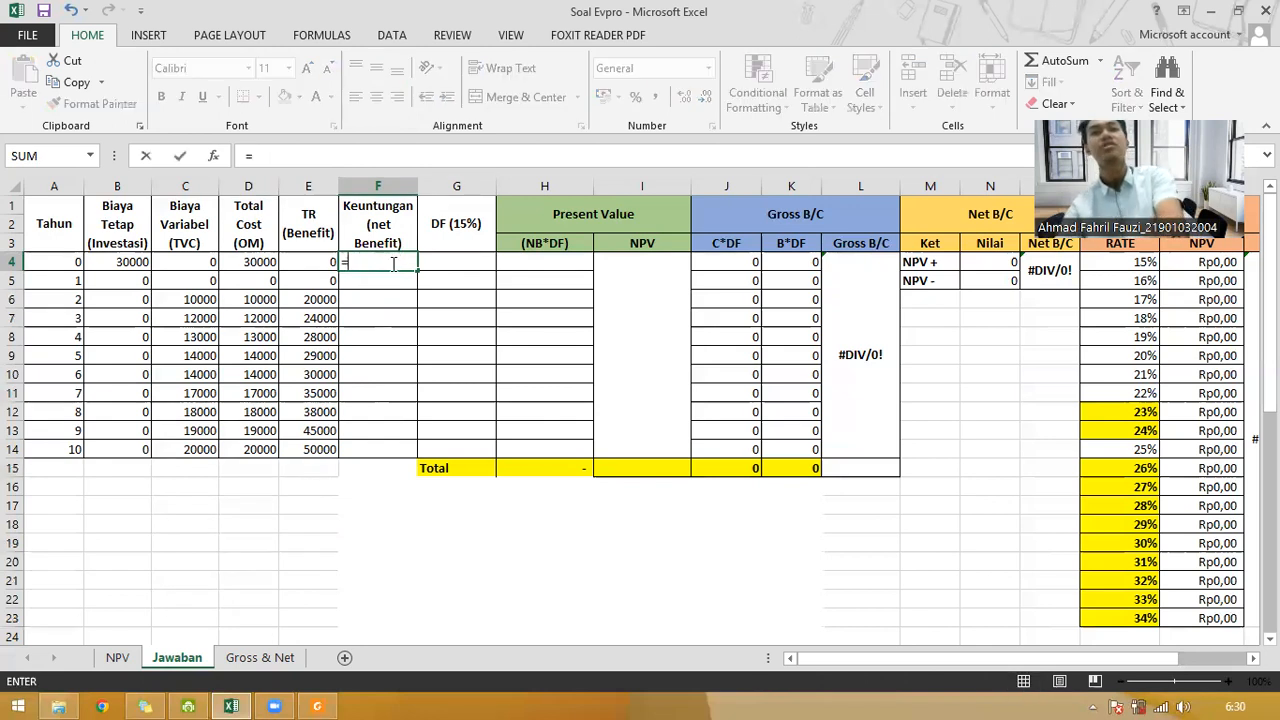
pyautogui.click(319, 262)
pyautogui.write('-')
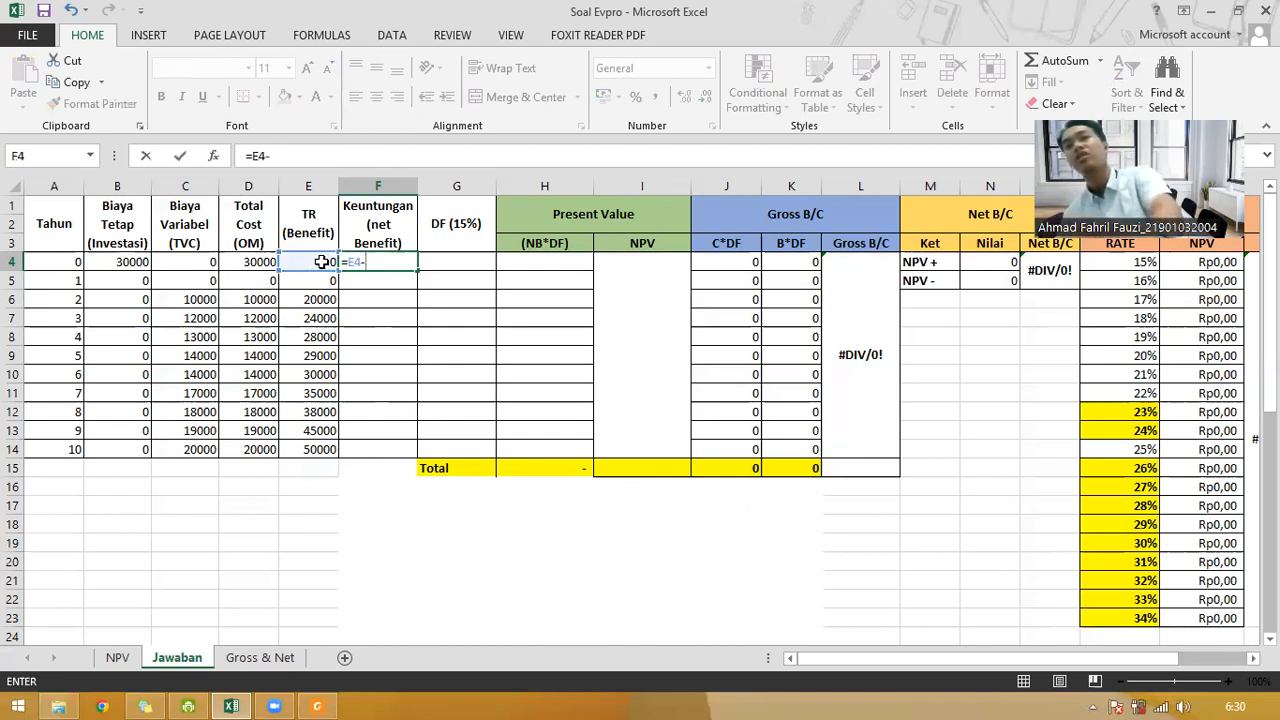
pyautogui.click(247, 262)
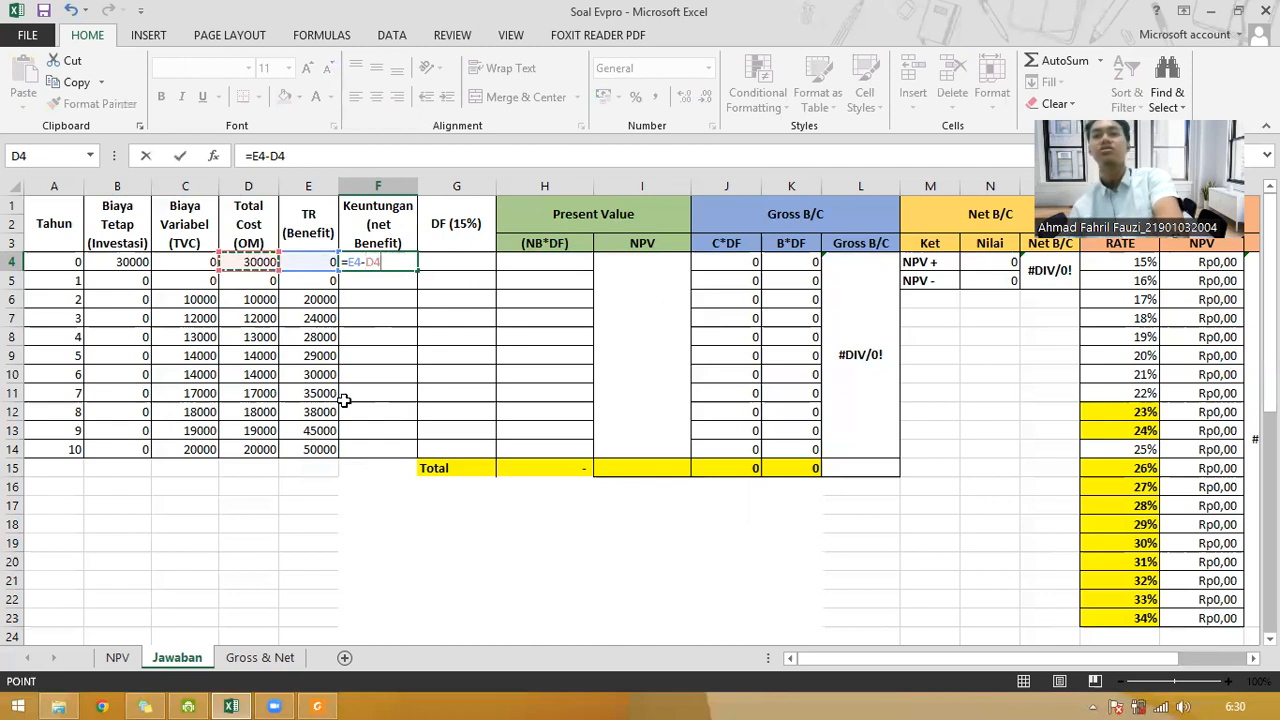
pyautogui.press('Return')
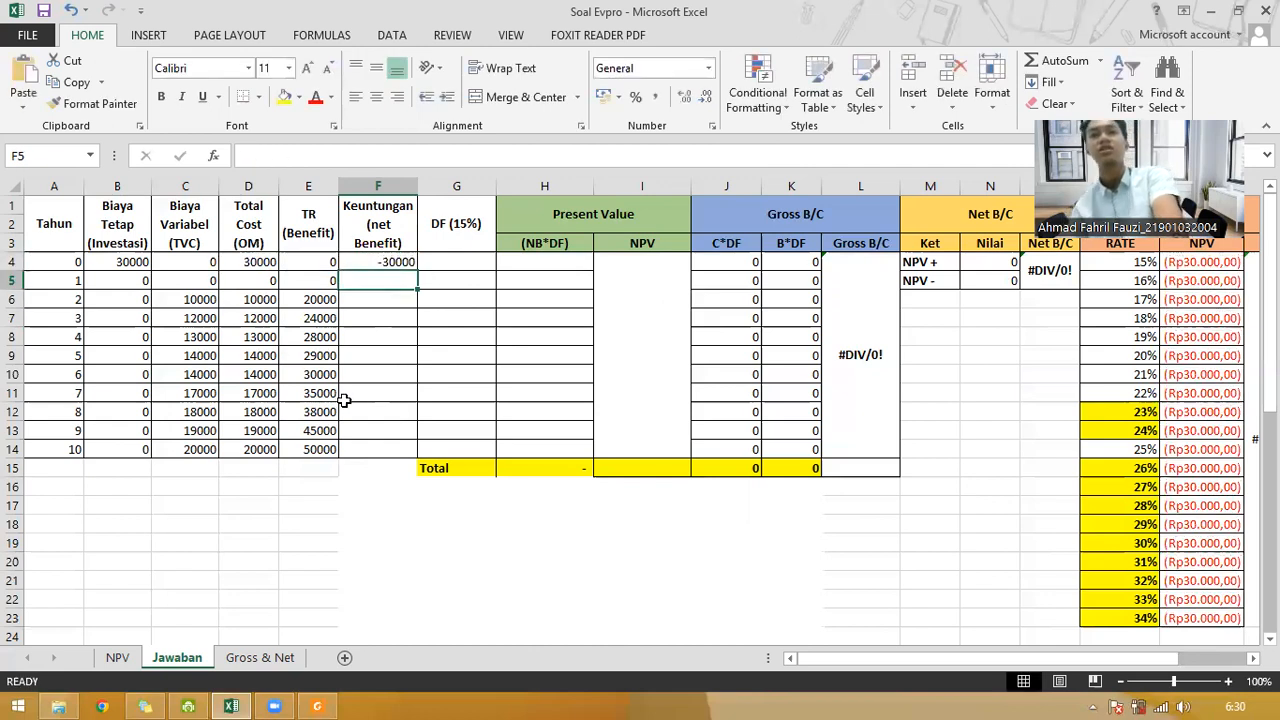
# Step: Fill the net benefit formula from F4 down through F14, covering years 0 to 10
pyautogui.click(395, 262)
pyautogui.moveTo(416, 270); pyautogui.dragTo(409, 455)
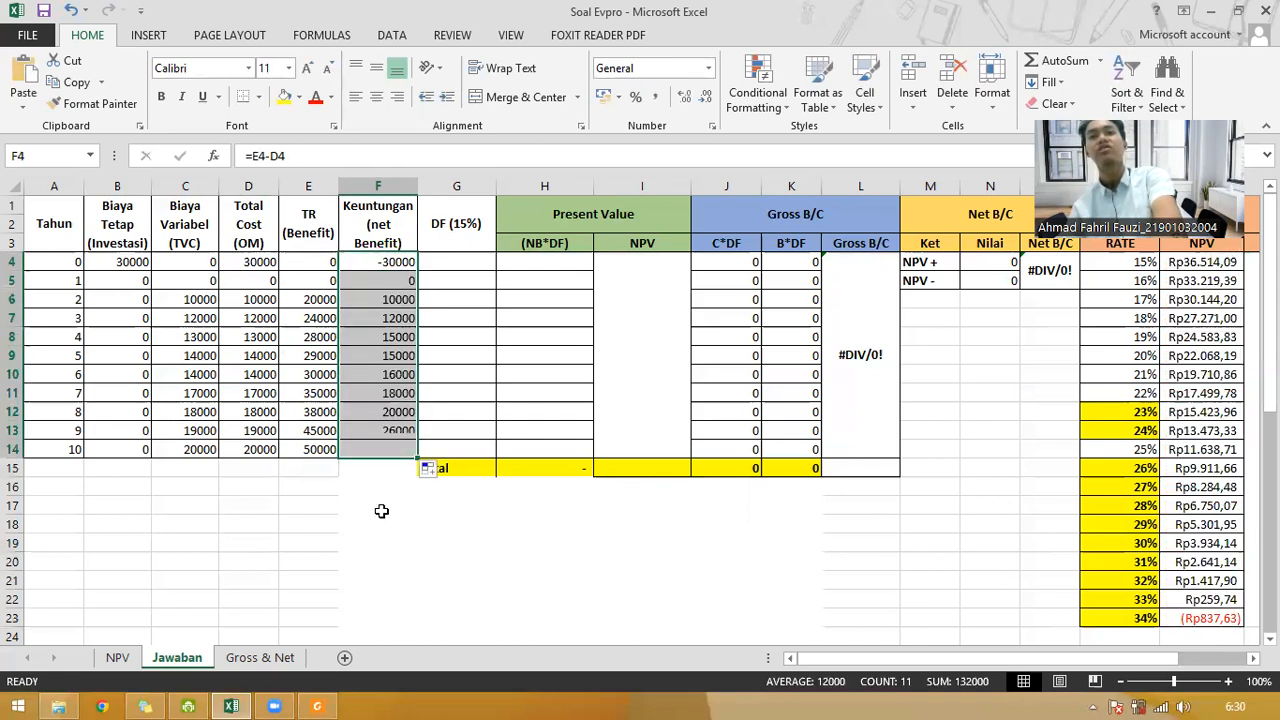
pyautogui.click(380, 512)
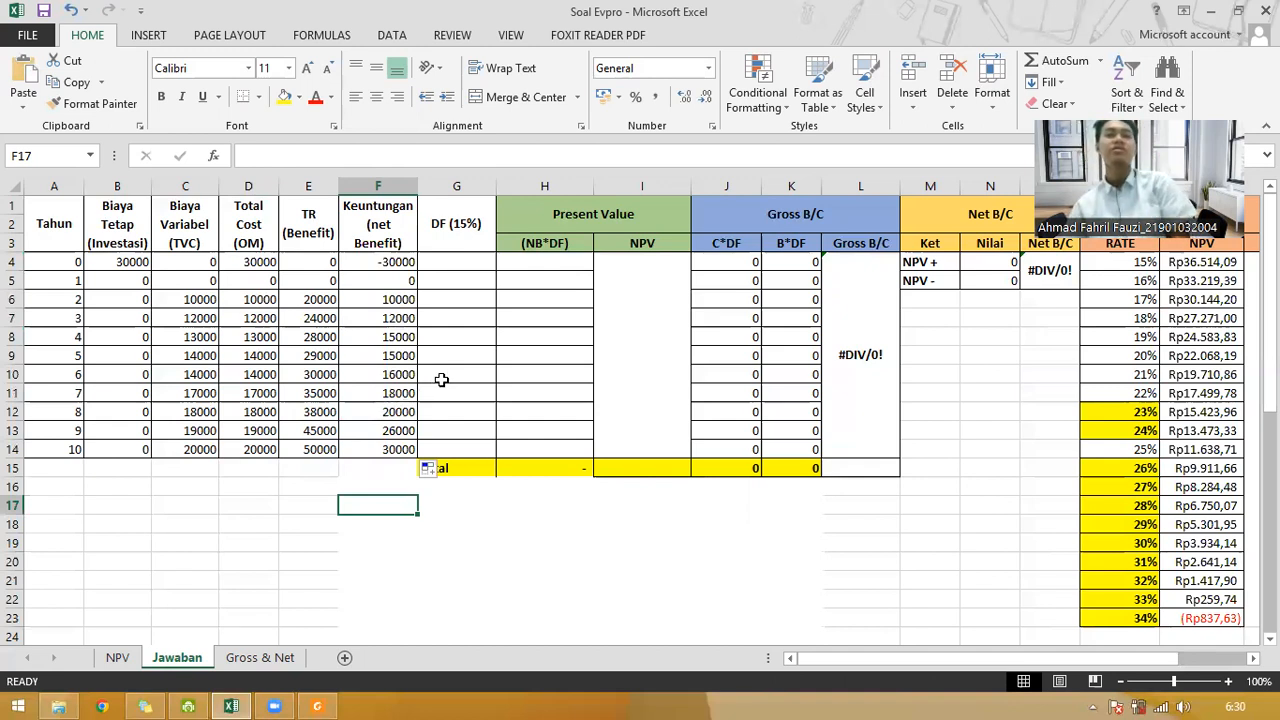
pyautogui.click(456, 264)
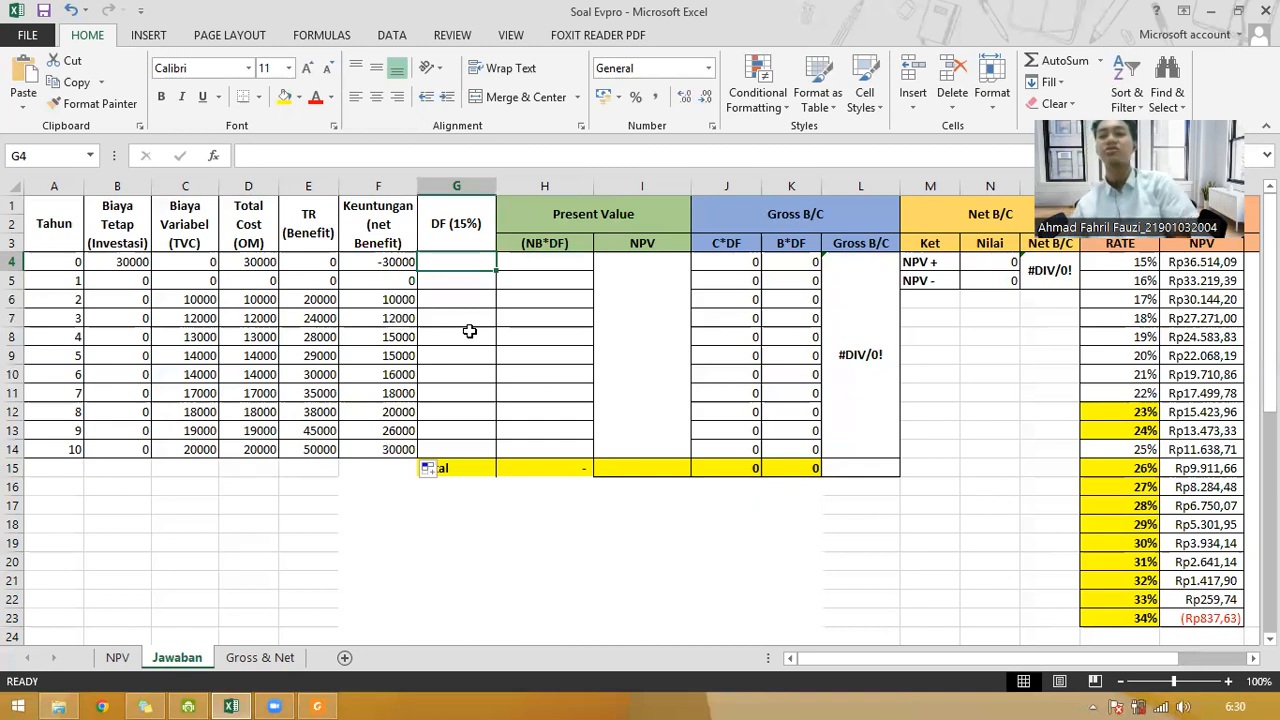
pyautogui.write('=')
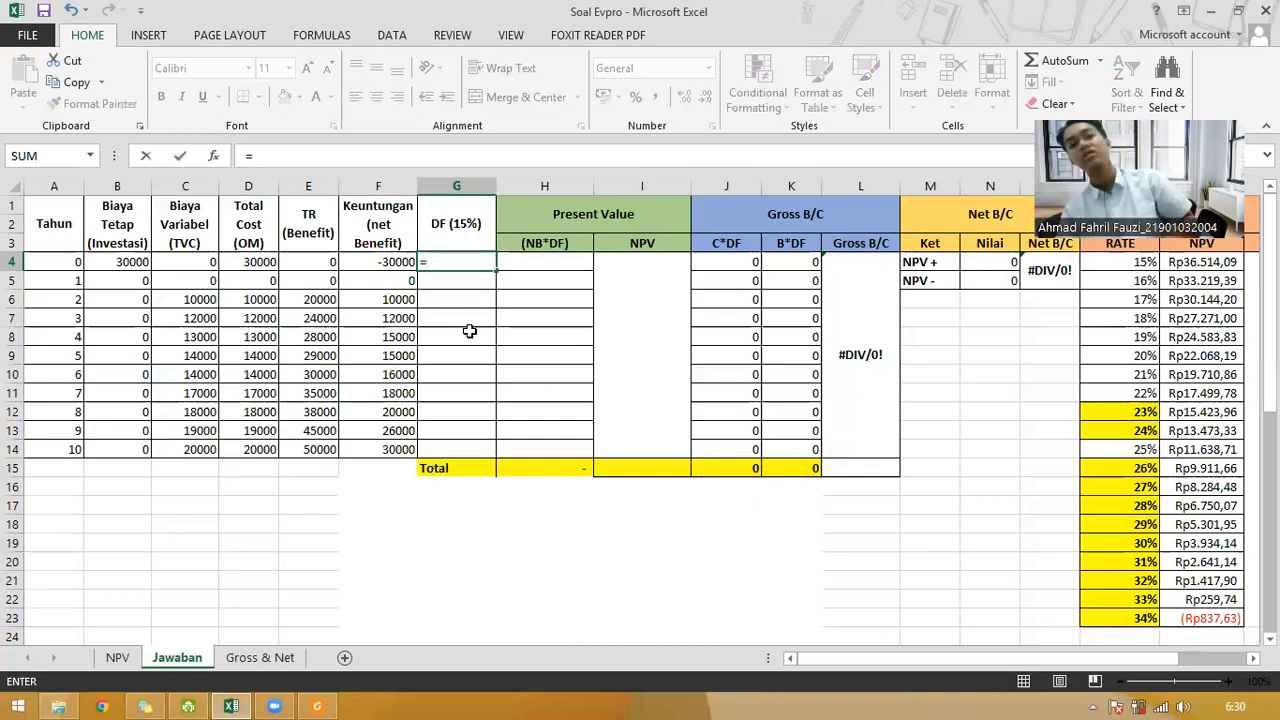
pyautogui.write('1')
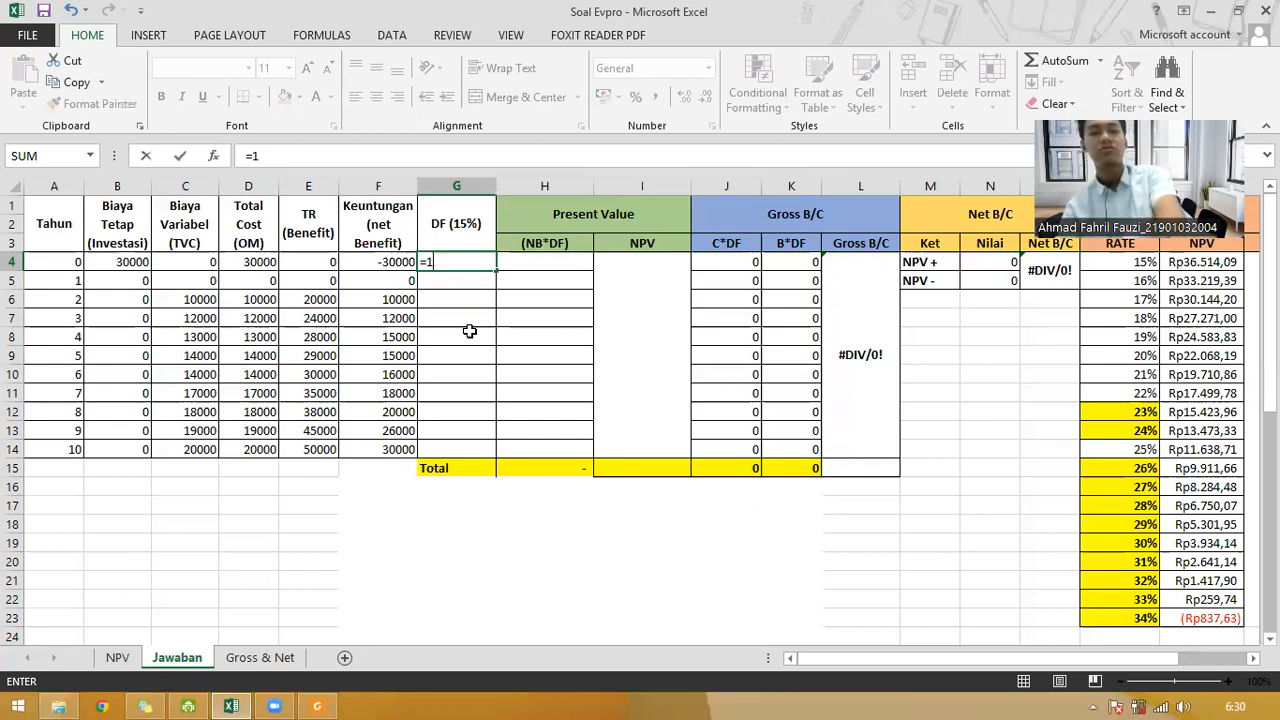
pyautogui.write('/')
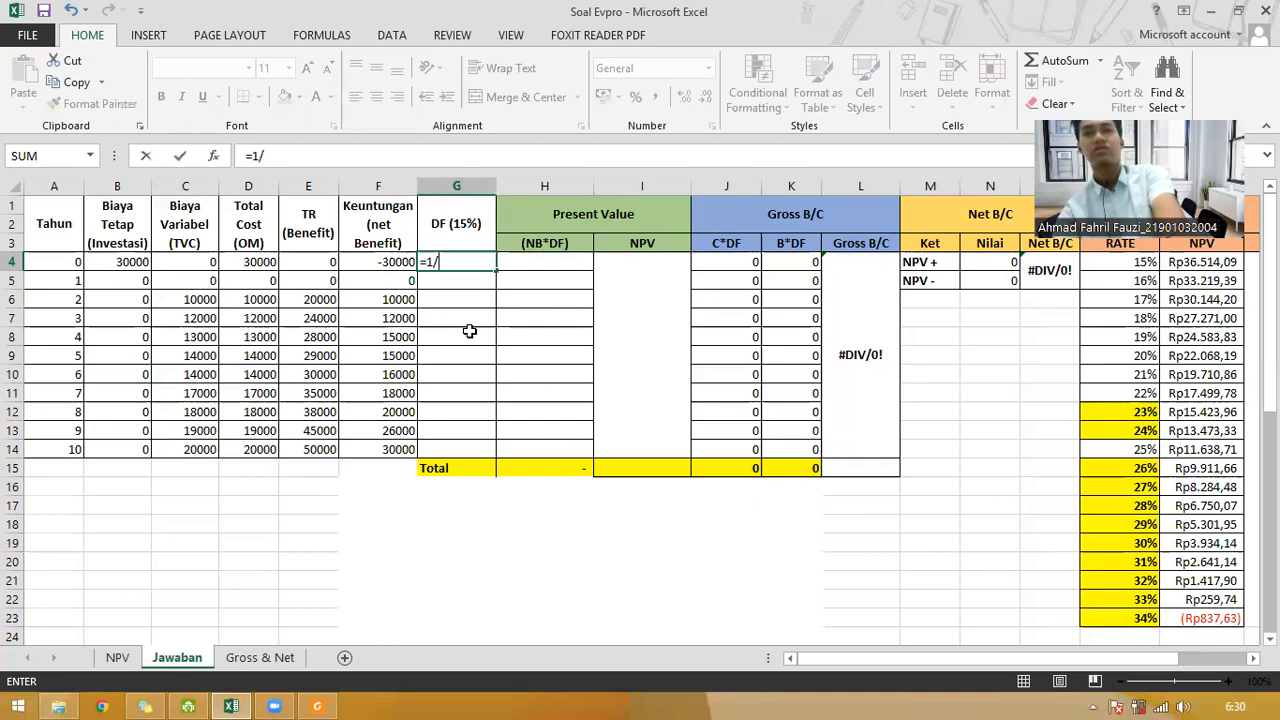
pyautogui.press('BackSpace')
pyautogui.press('BackSpace')
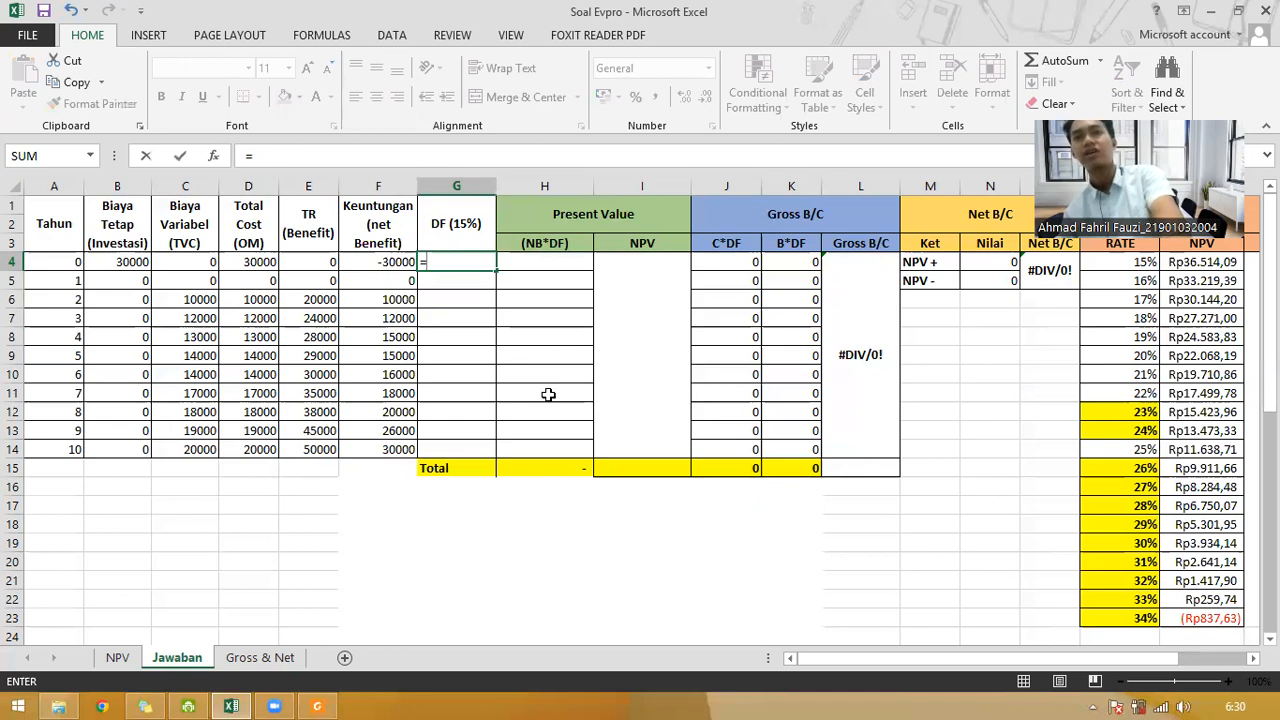
pyautogui.scroll(-3, 548, 396)
pyautogui.scroll(-3, 548, 396)
pyautogui.click(467, 528)
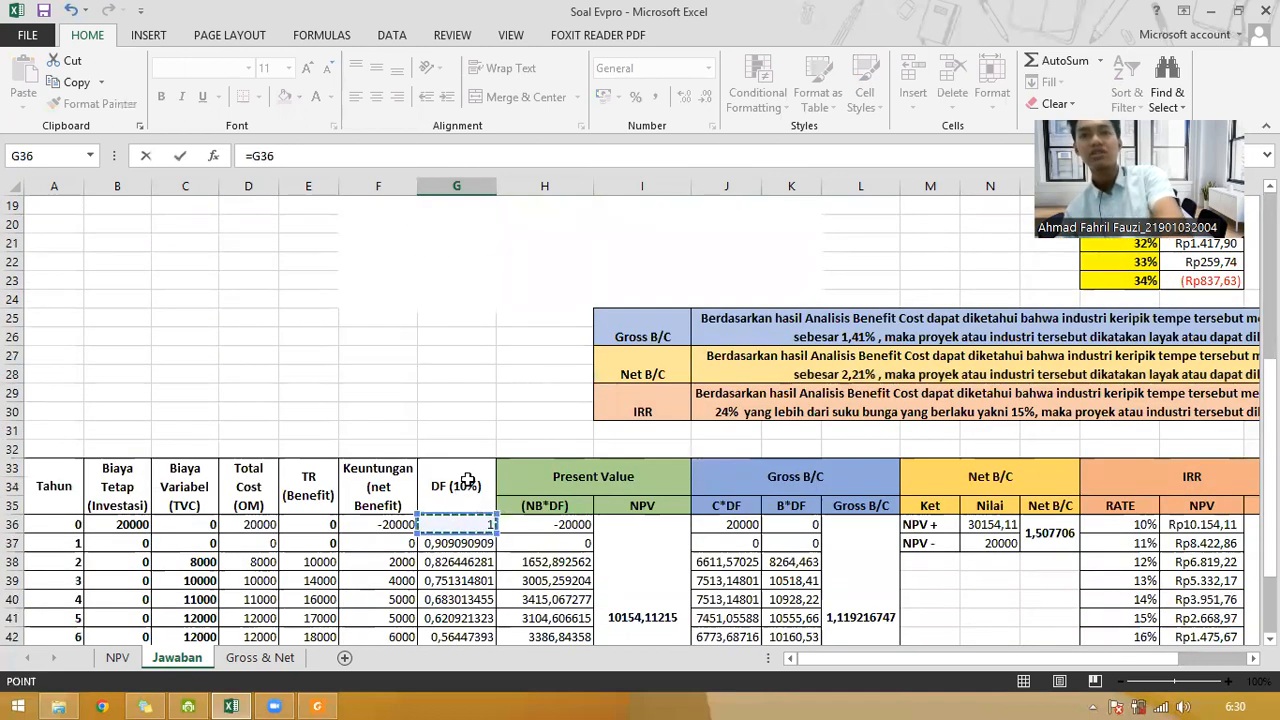
pyautogui.press('BackSpace')
pyautogui.press('BackSpace')
pyautogui.press('BackSpace')
pyautogui.press('BackSpace')
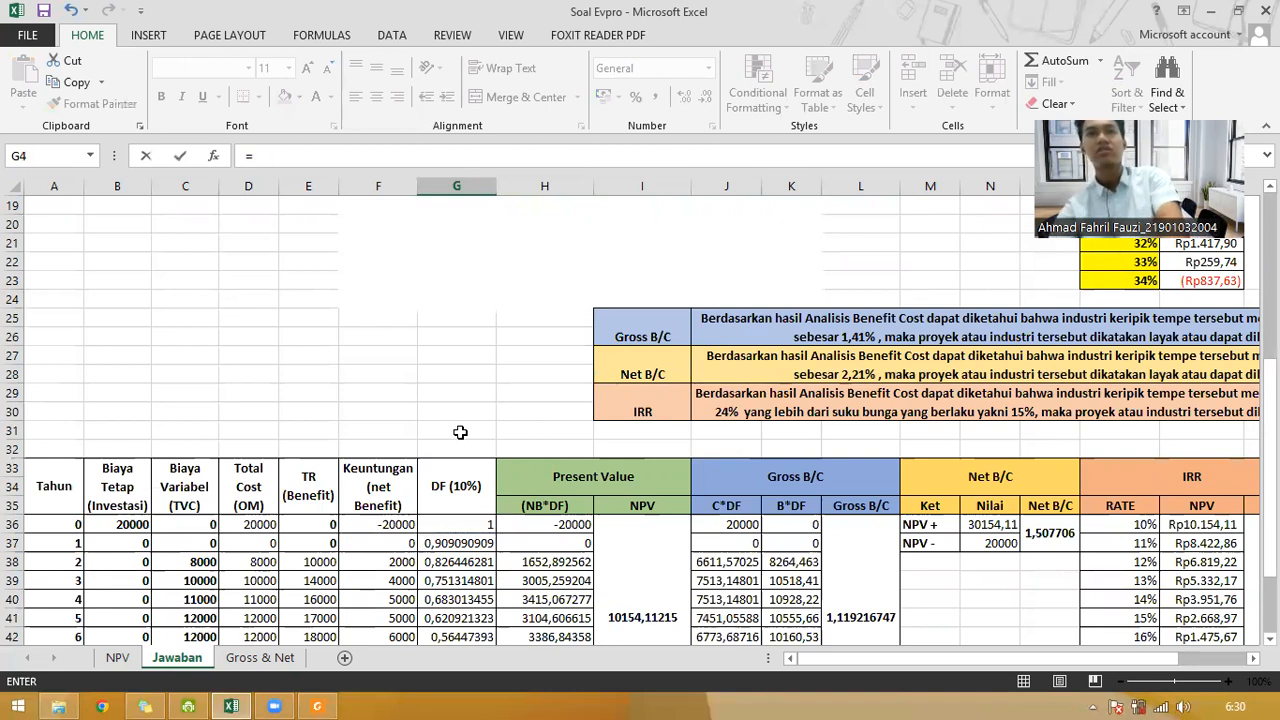
pyautogui.press('Return')
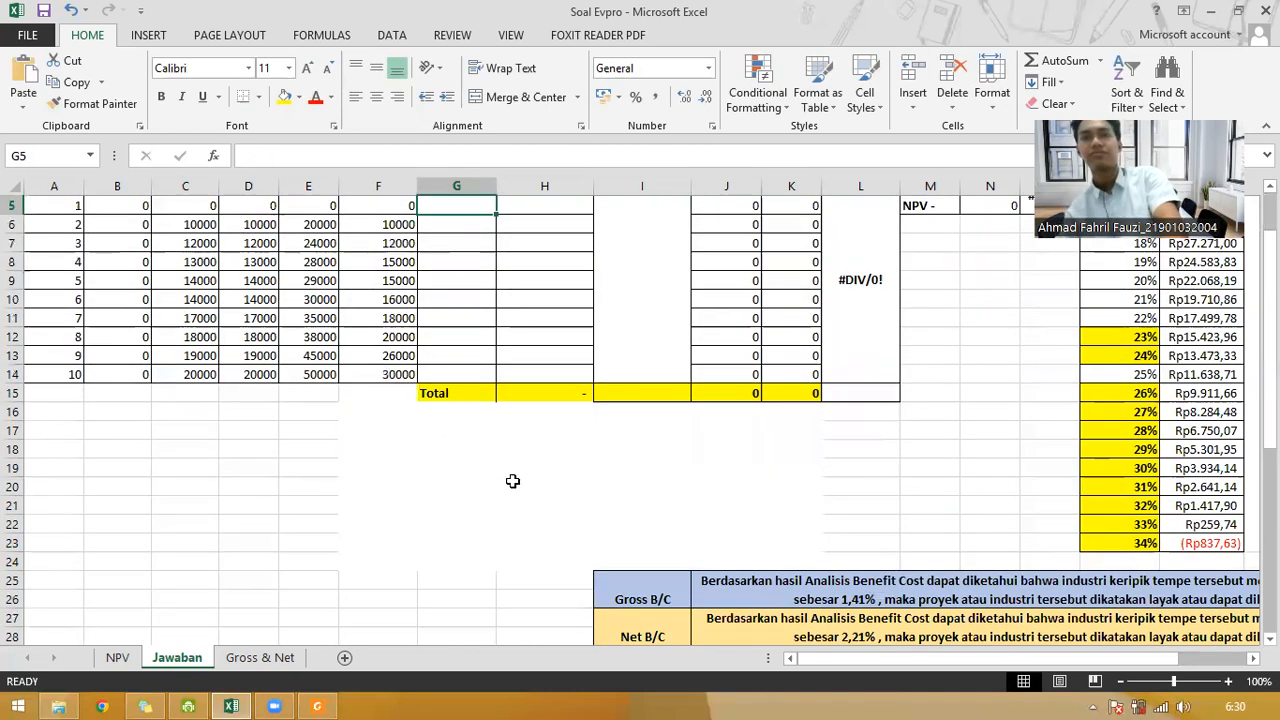
# Step: Inspect the DF (10%) formula for year 0 in cell G36 of the lower table
pyautogui.scroll(-3, 508, 480)
pyautogui.click(454, 565)
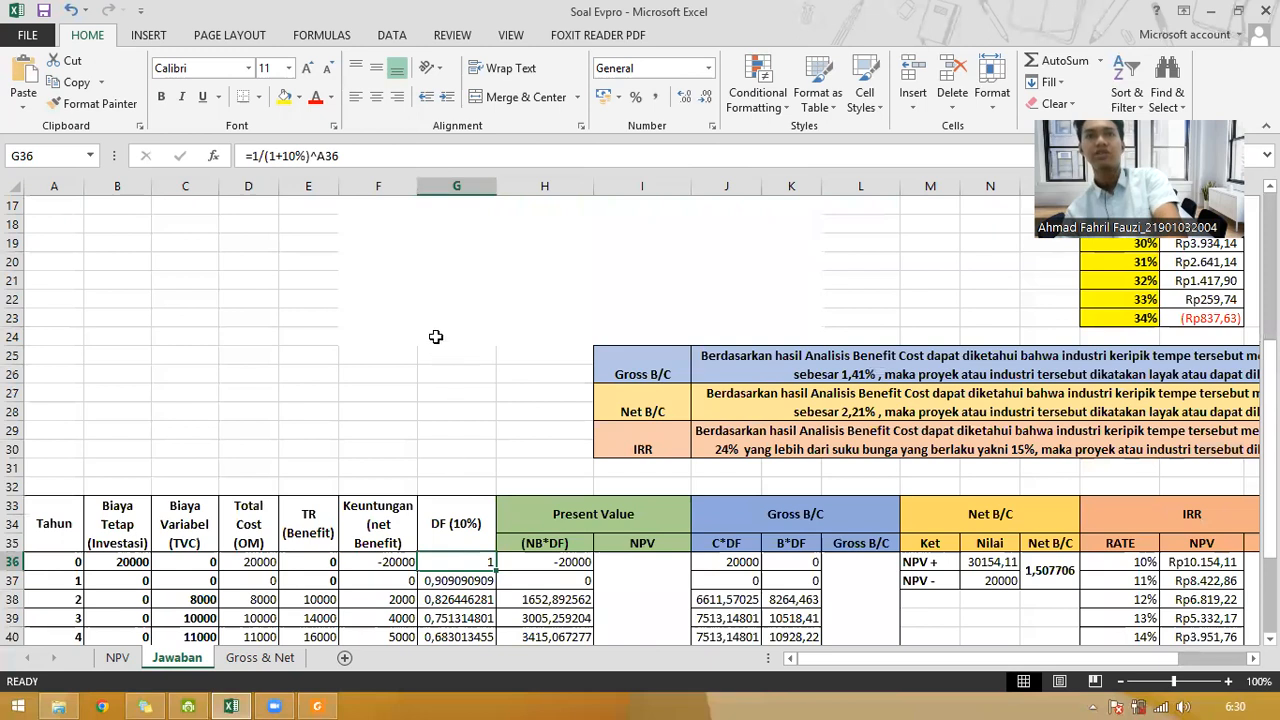
pyautogui.scroll(5, 426, 327)
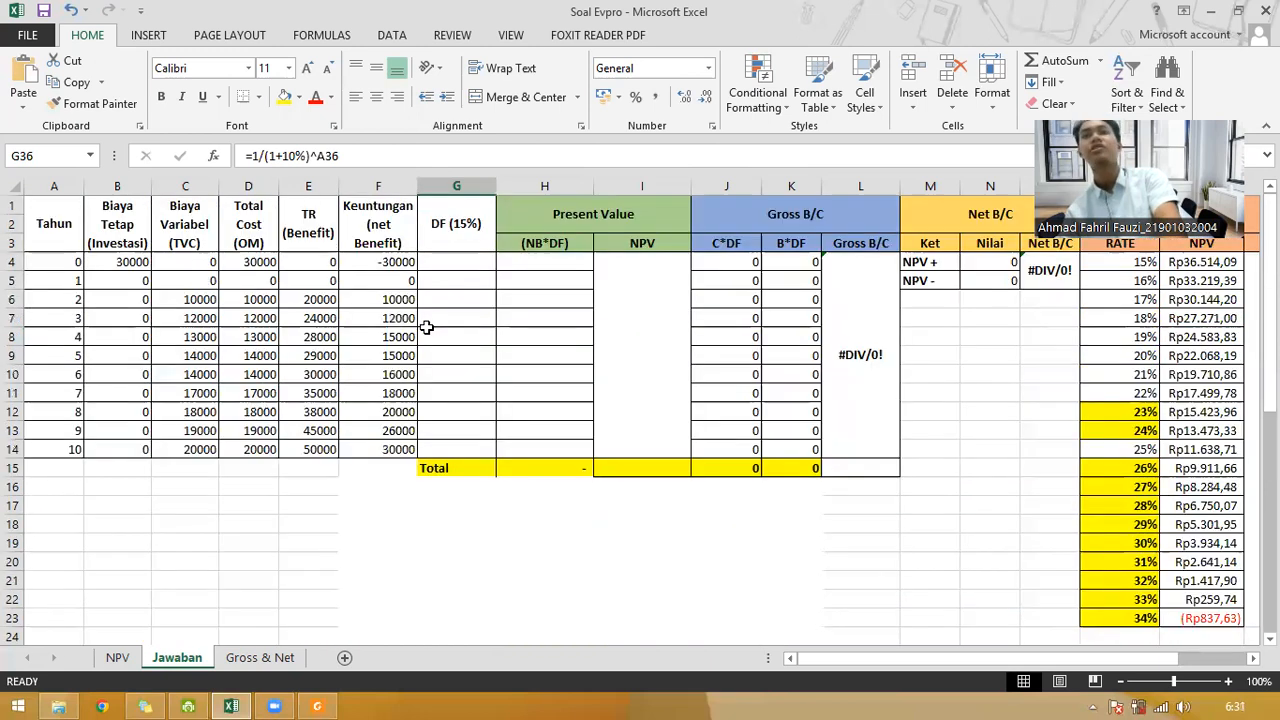
# Step: Enter the discount factor formula =1/(1+15%)^A4 in the DF (15%) cell G4 for year 0
pyautogui.click(458, 264)
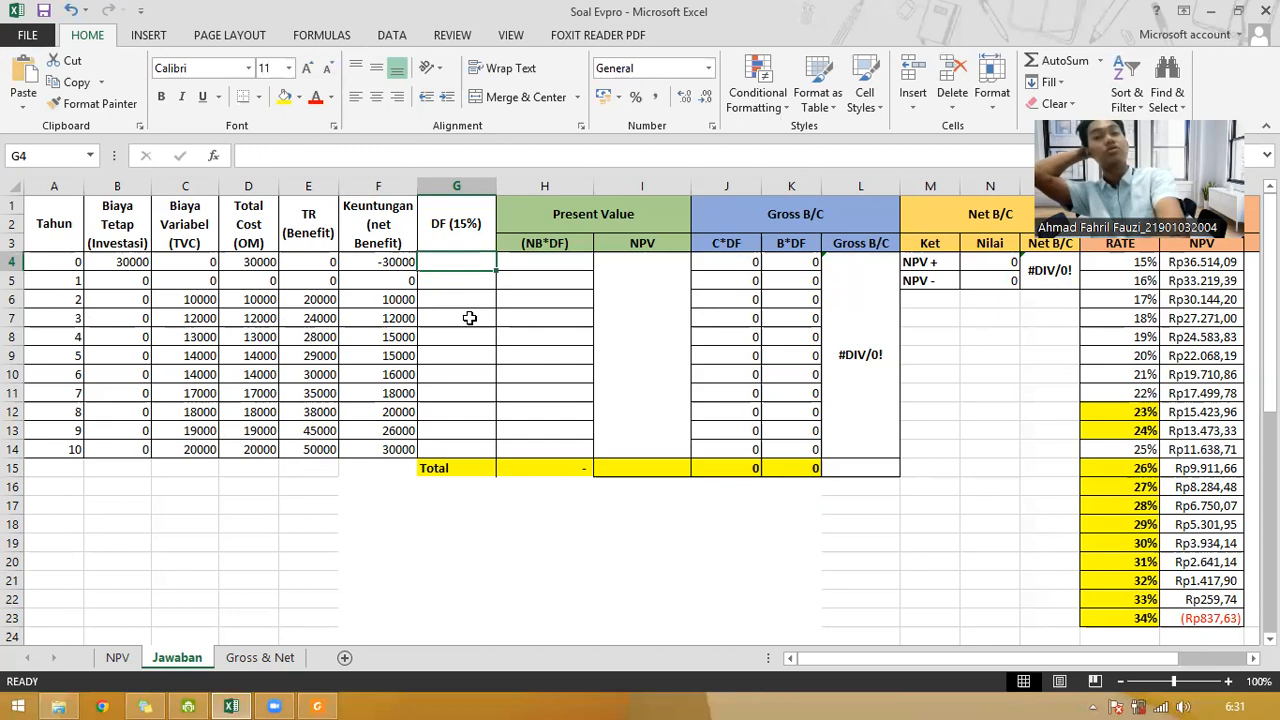
pyautogui.write('=')
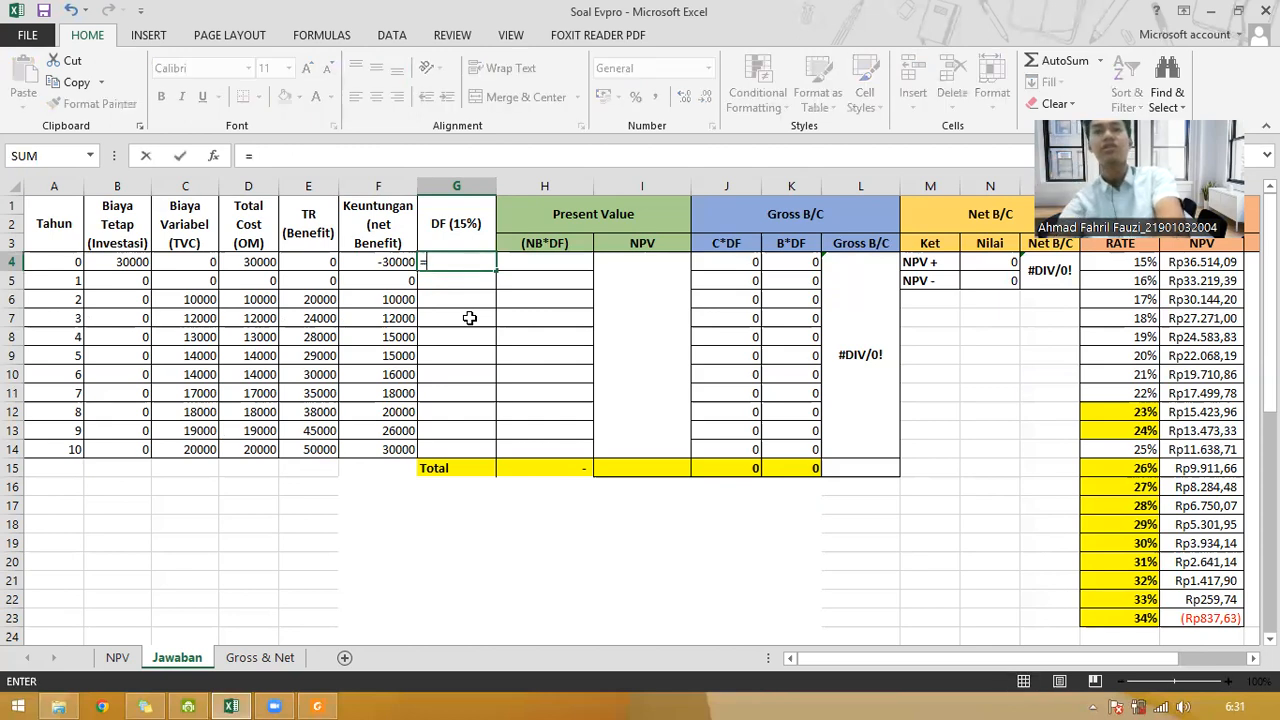
pyautogui.write('1/1')
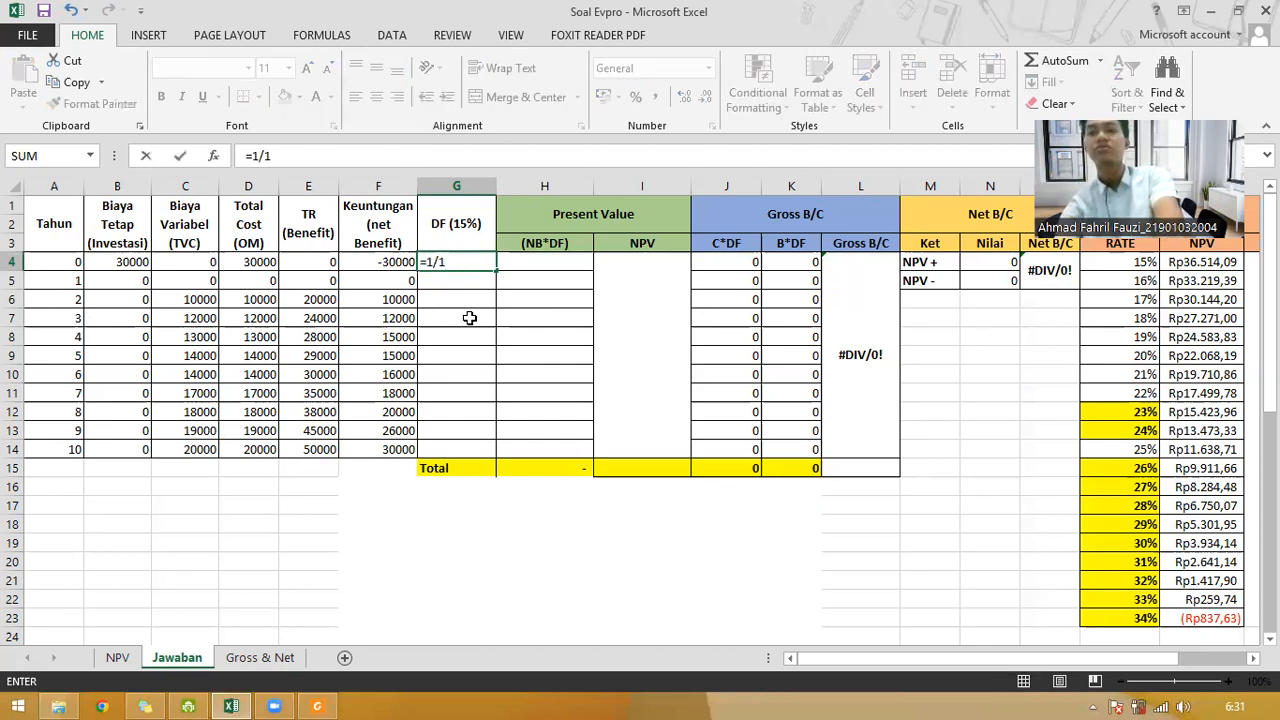
pyautogui.press('BackSpace')
pyautogui.write('(1+')
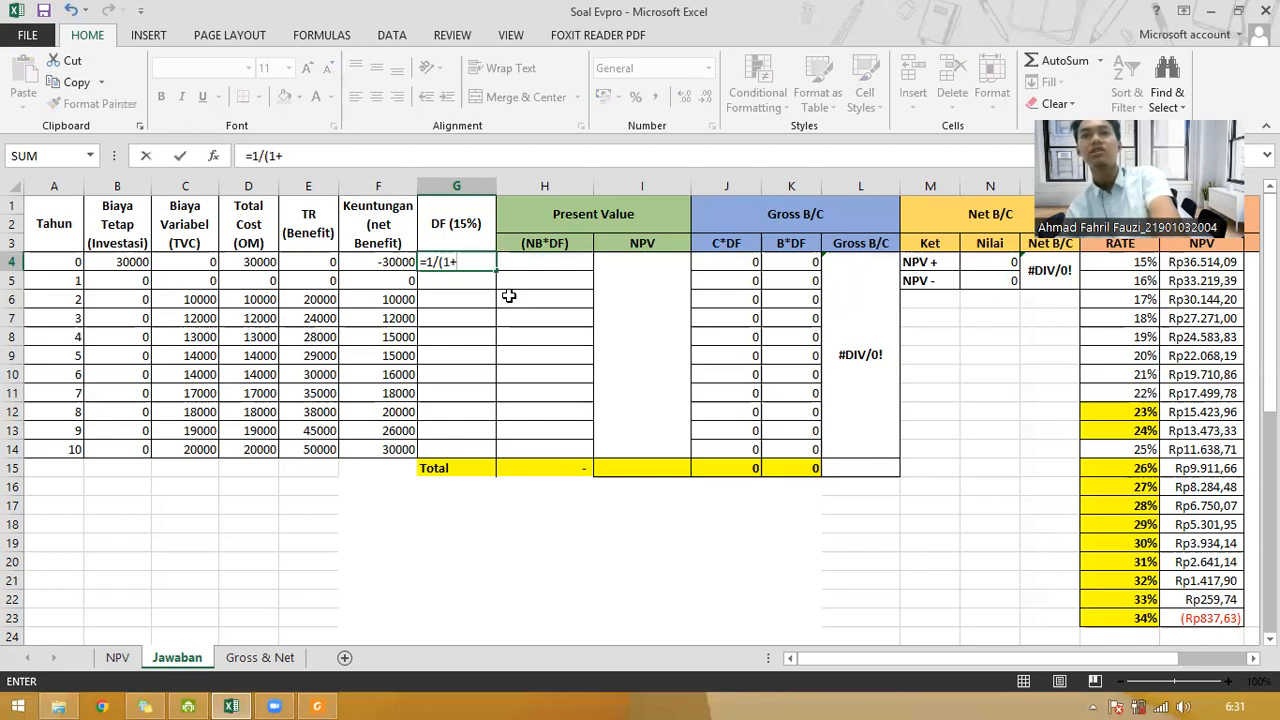
pyautogui.write('15%')
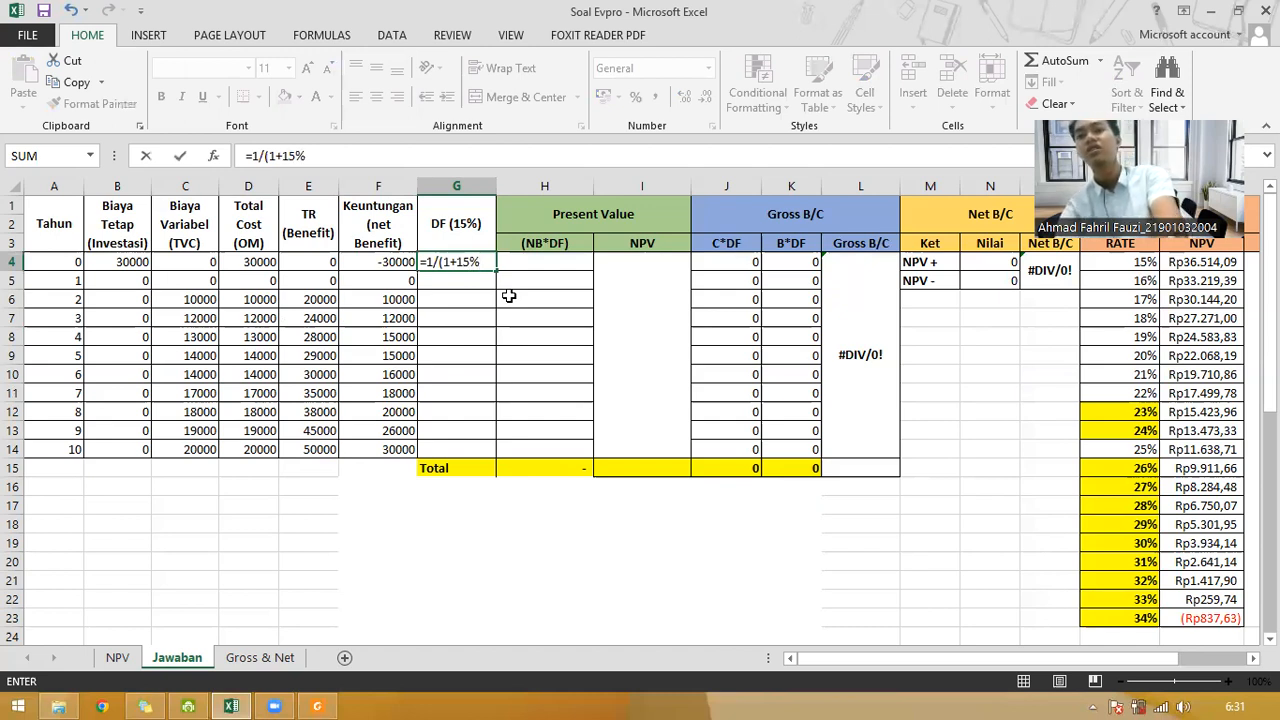
pyautogui.press('BackSpace')
pyautogui.press('BackSpace')
pyautogui.press('BackSpace')
pyautogui.write('0,15')
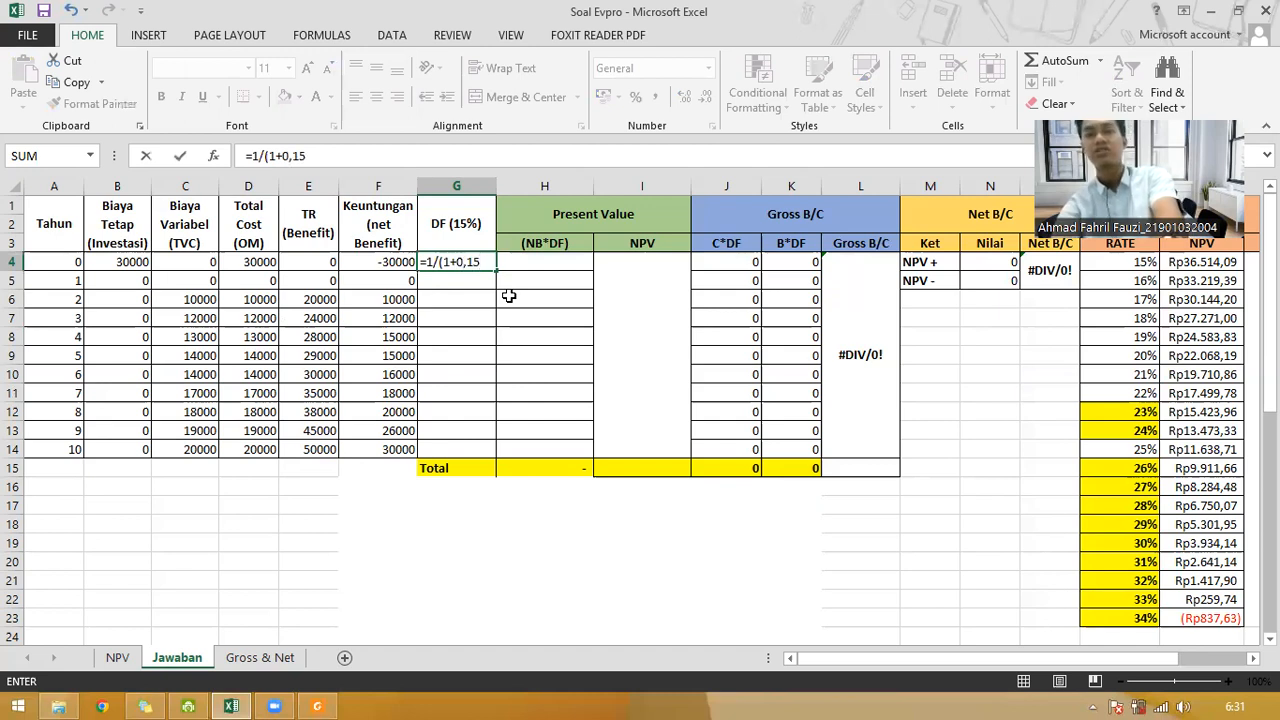
pyautogui.press('BackSpace')
pyautogui.press('BackSpace')
pyautogui.press('BackSpace')
pyautogui.press('BackSpace')
pyautogui.write('15%)')
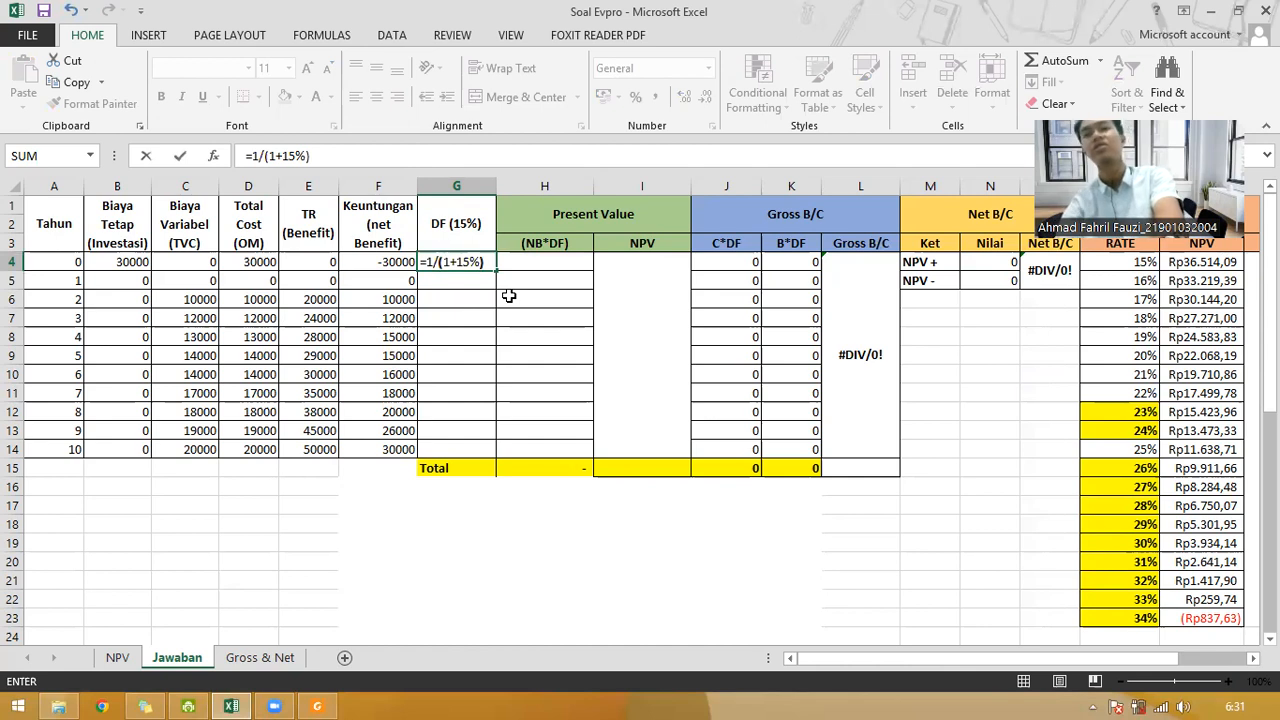
pyautogui.write('^')
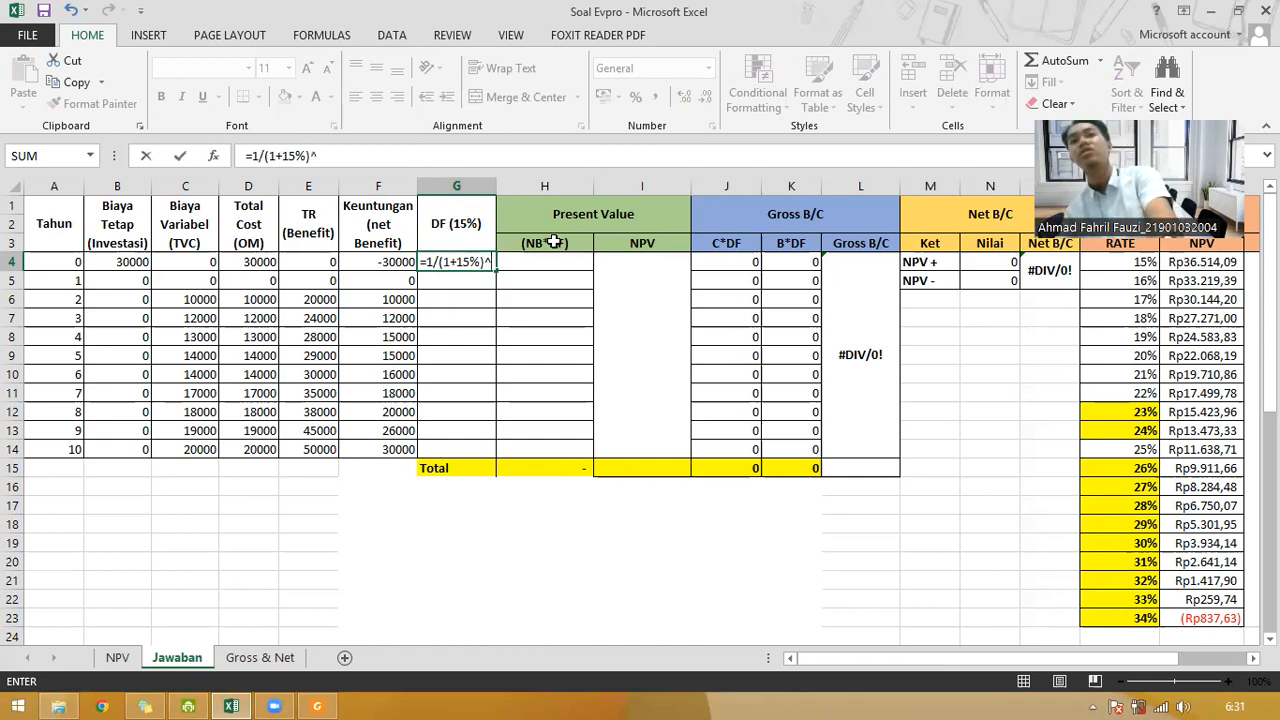
pyautogui.click(62, 261)
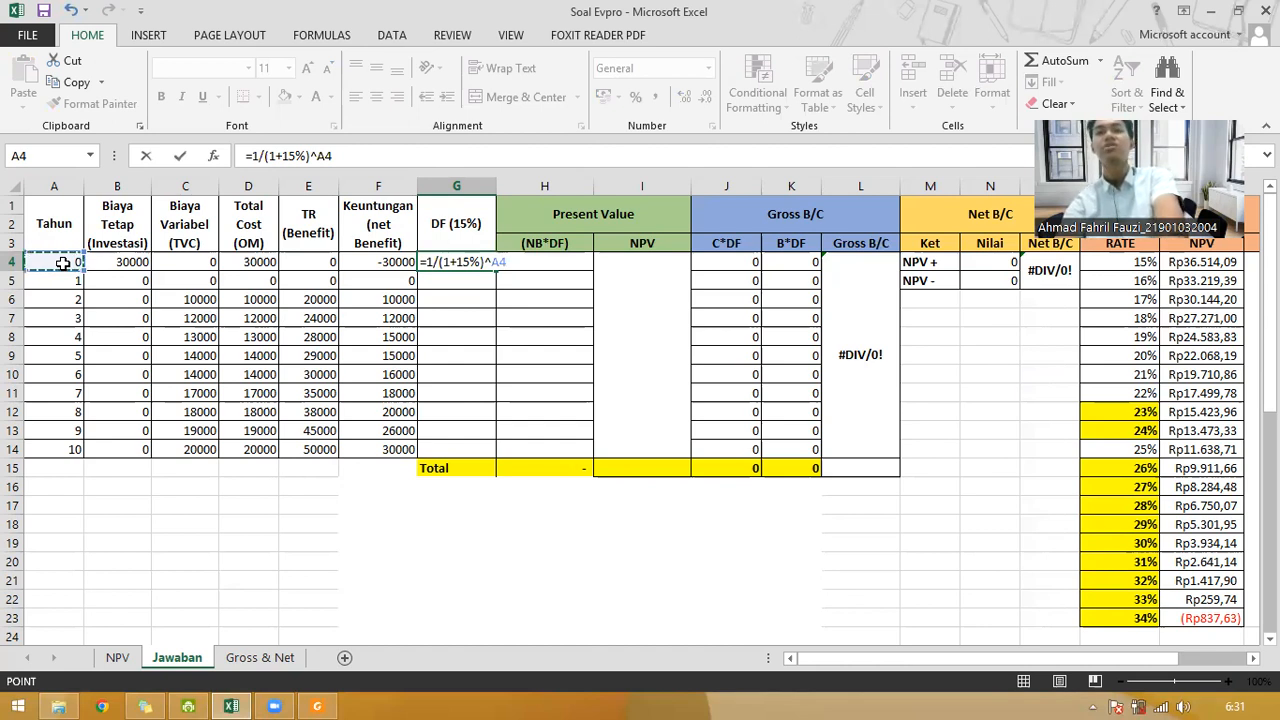
pyautogui.press('Return')
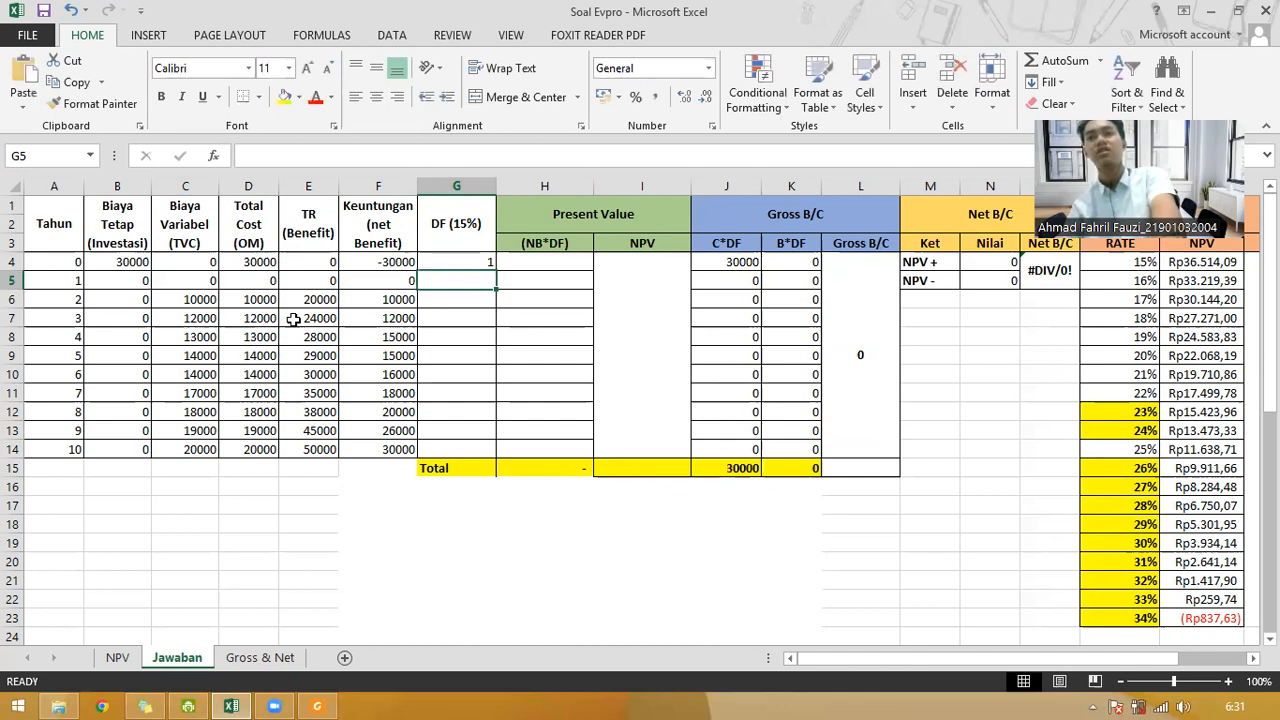
# Step: Fill the DF (15%) formula from G4 down through G14 and check the Gross B/C block
pyautogui.click(470, 262)
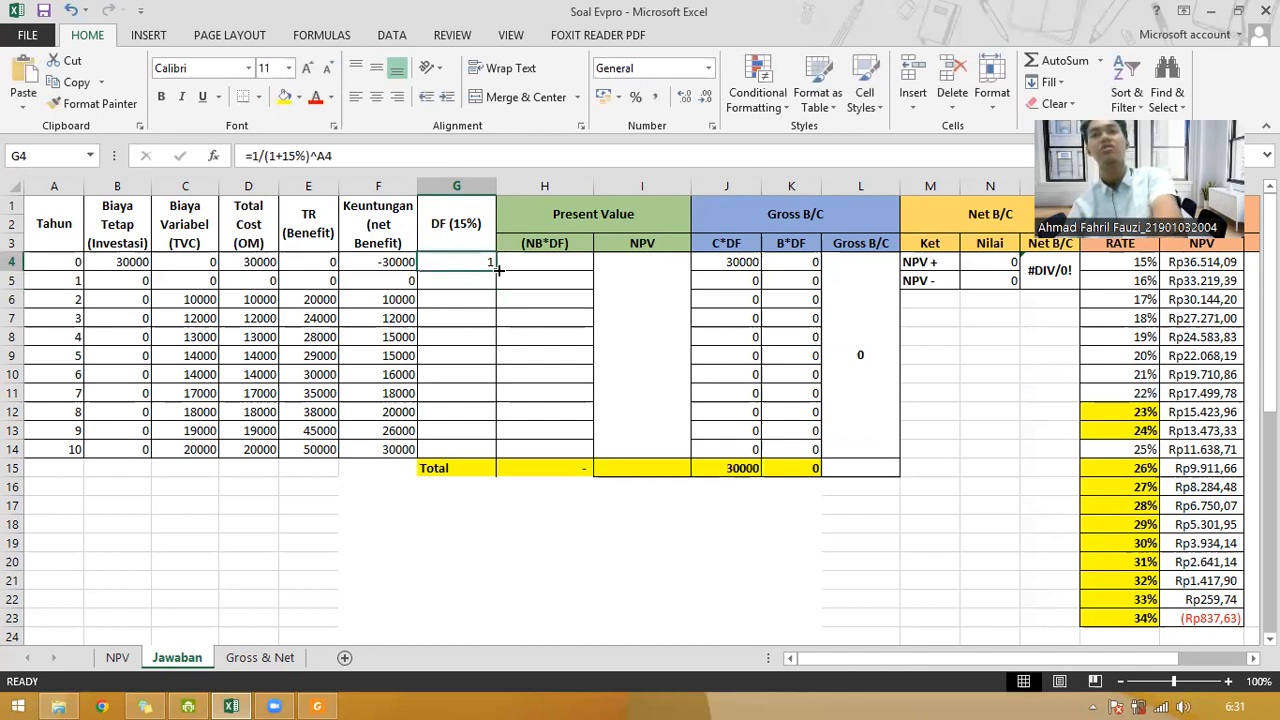
pyautogui.moveTo(497, 268); pyautogui.dragTo(475, 462)
pyautogui.click(390, 540)
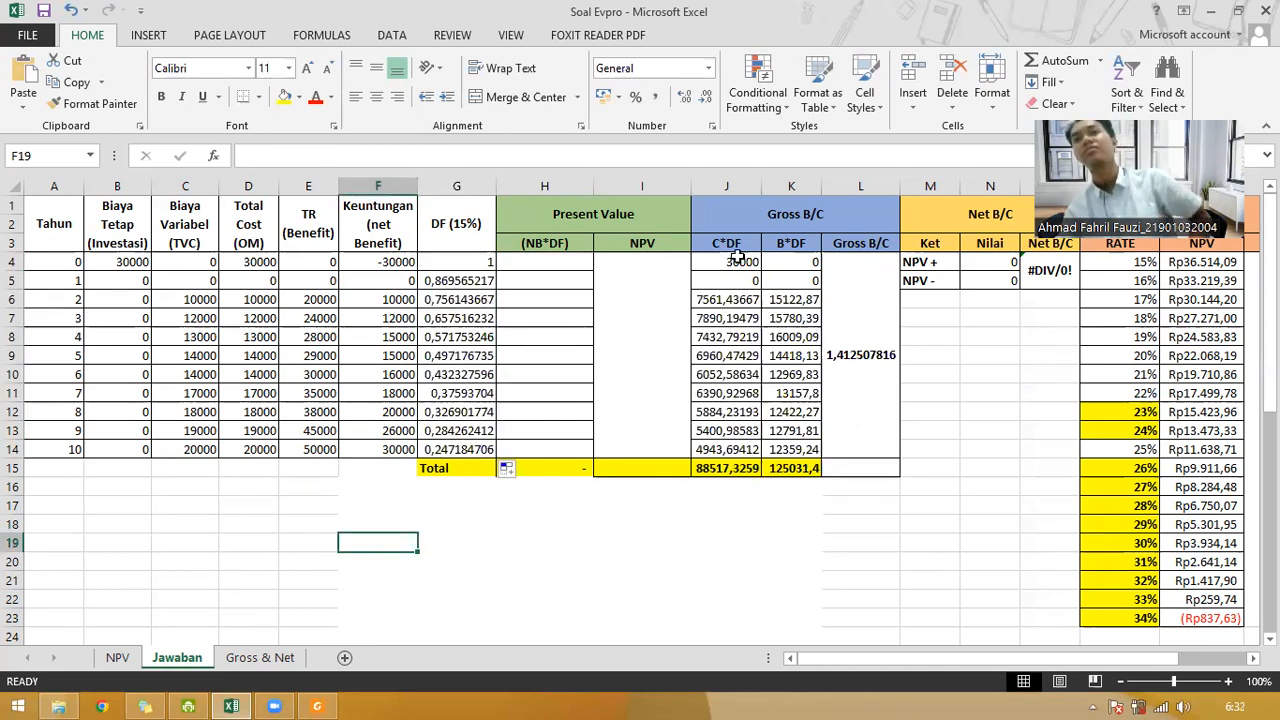
pyautogui.moveTo(740, 262); pyautogui.dragTo(866, 400)
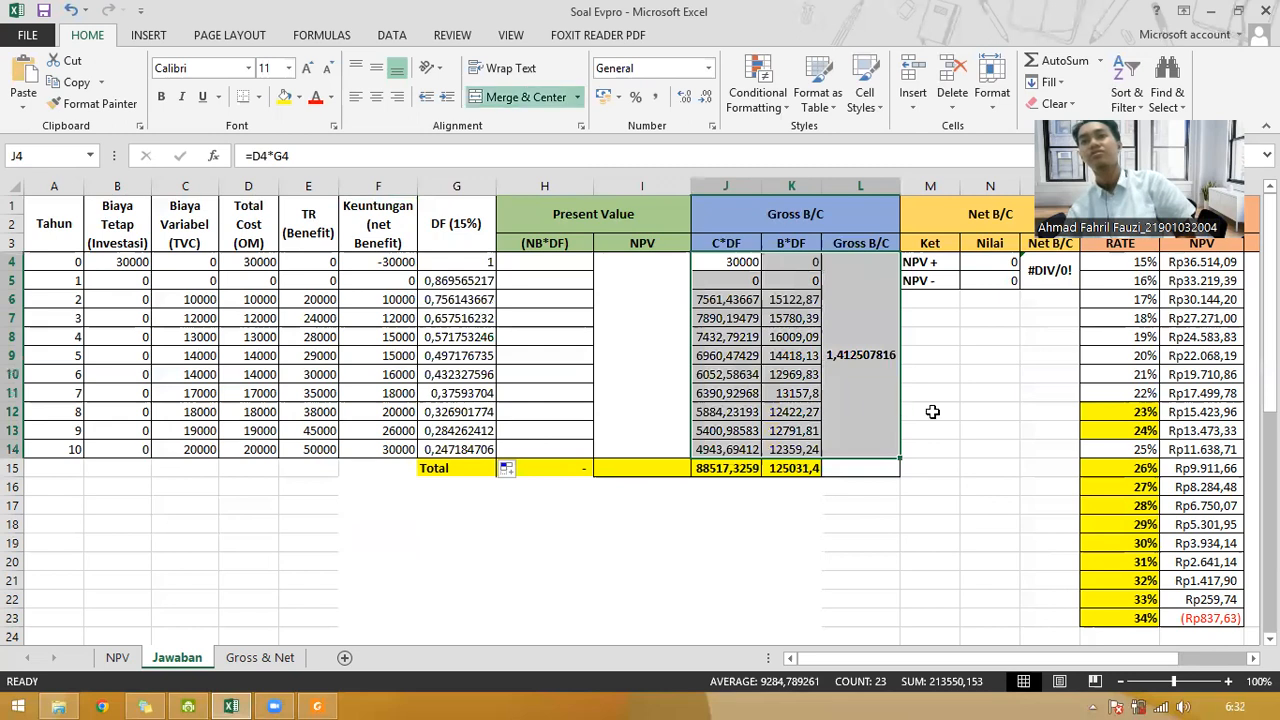
pyautogui.click(869, 592)
# Step: Enter the present value formula =F4*G4 in the (NB*DF) cell H4 for year 0
pyautogui.click(540, 263)
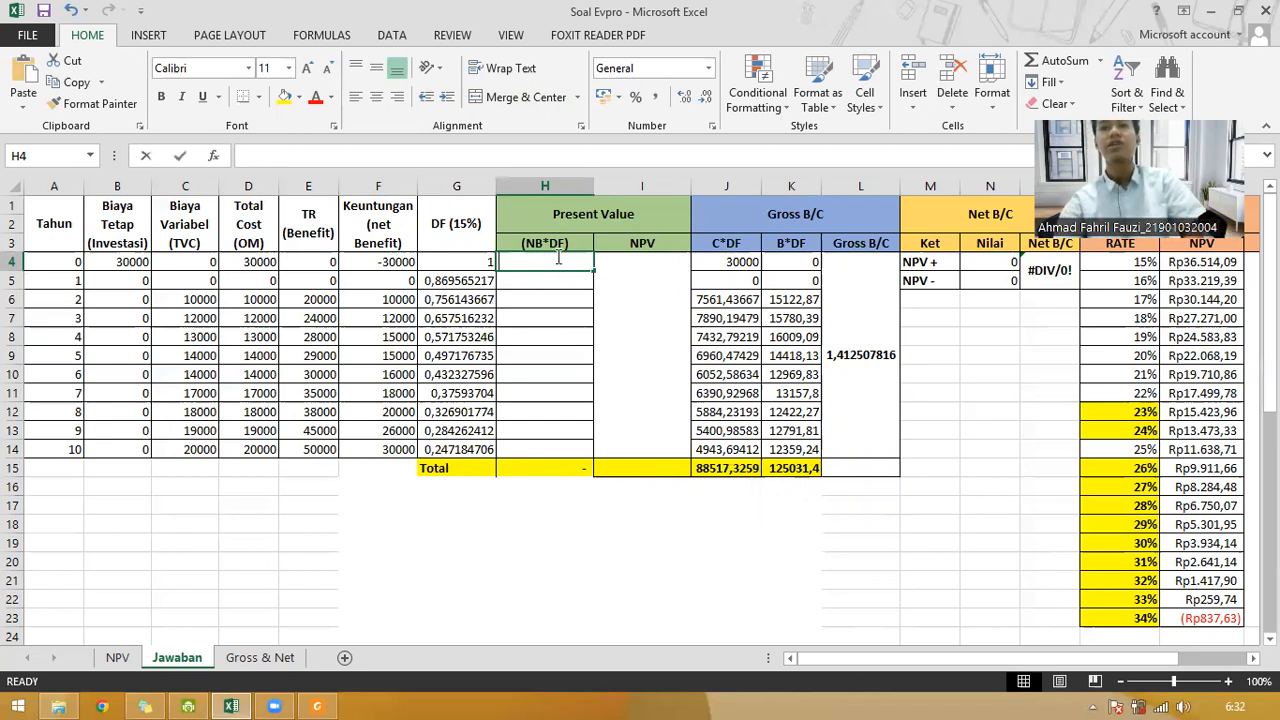
pyautogui.write('=')
pyautogui.click(395, 261)
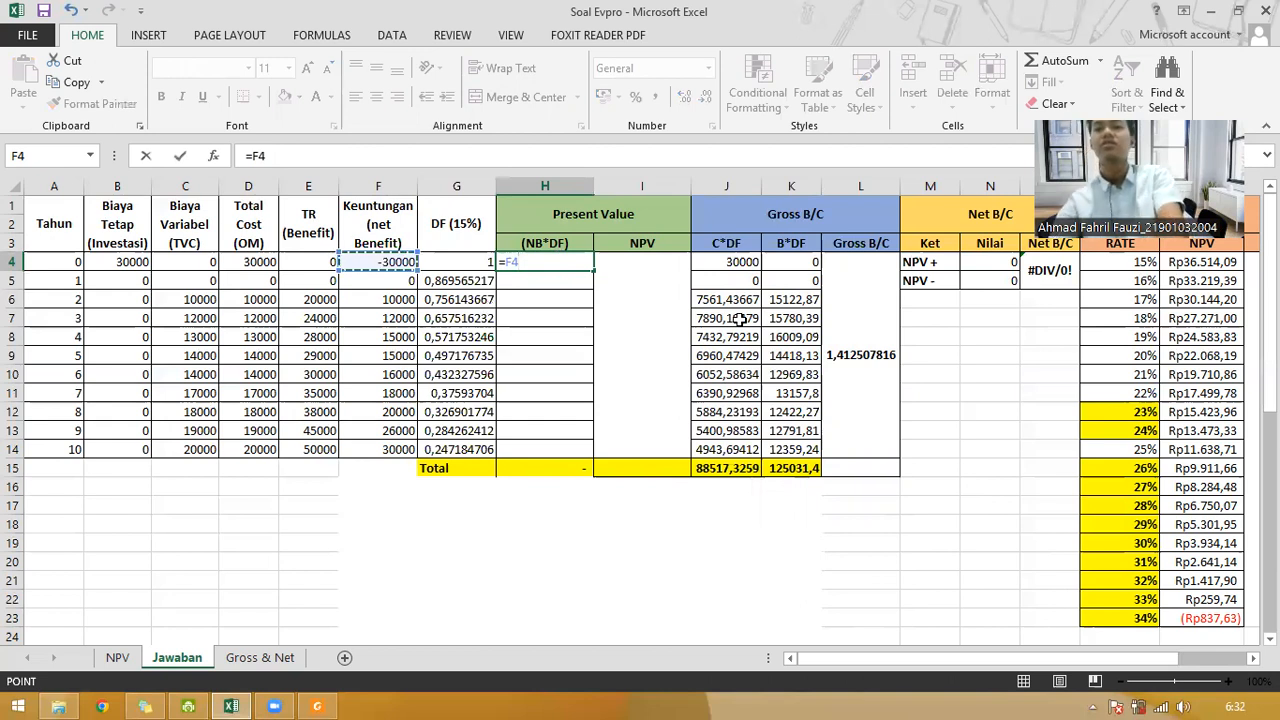
pyautogui.write('*')
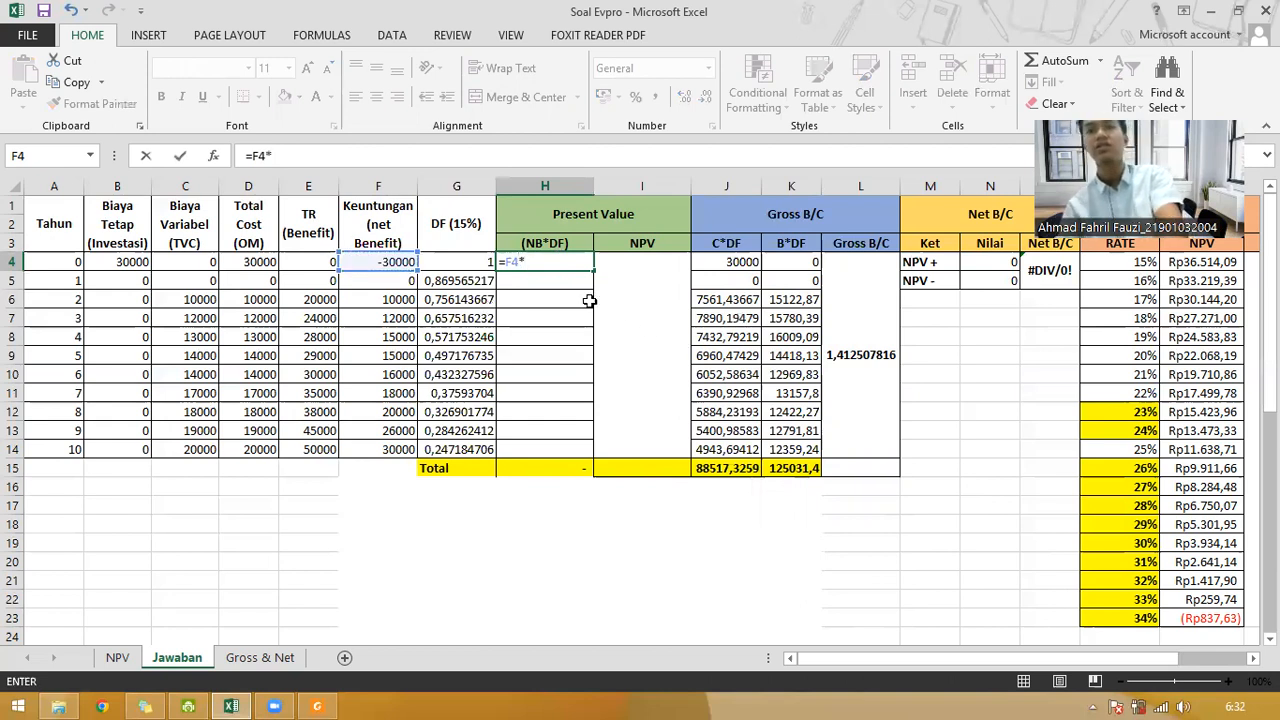
pyautogui.click(467, 261)
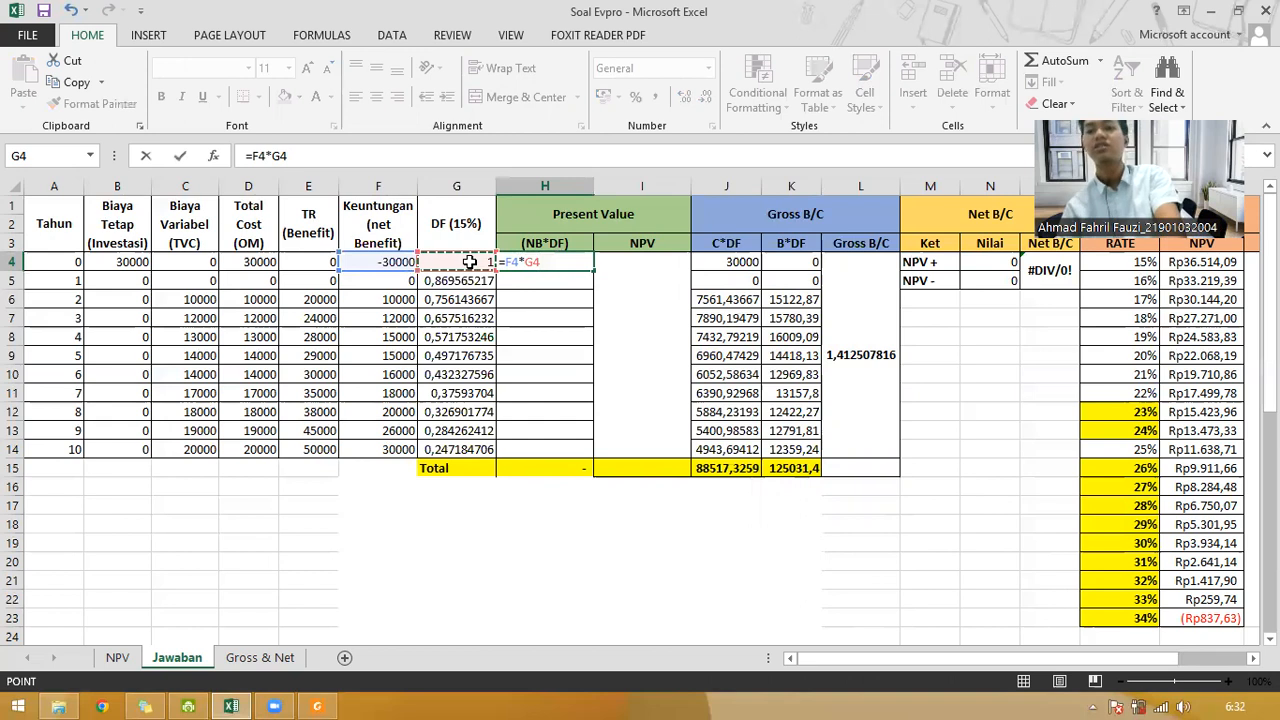
pyautogui.press('Return')
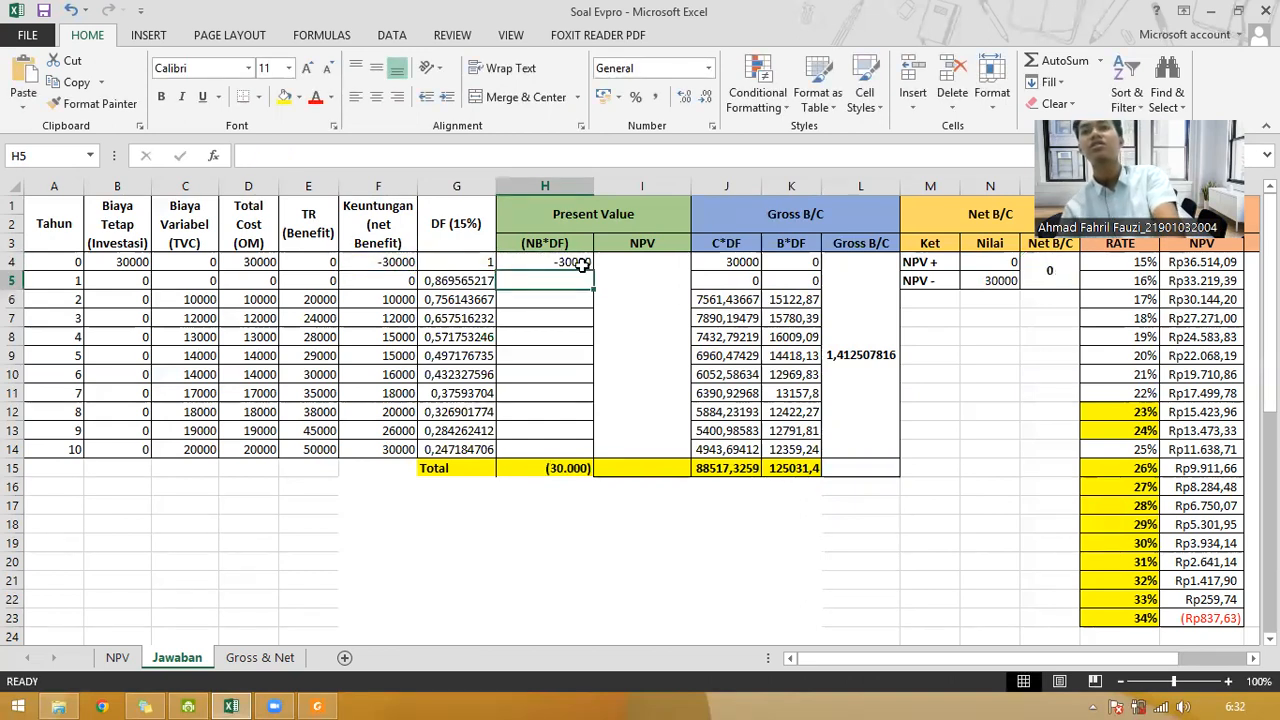
# Step: Fill the (NB*DF) present value formula from H4 down through H14
pyautogui.click(578, 263)
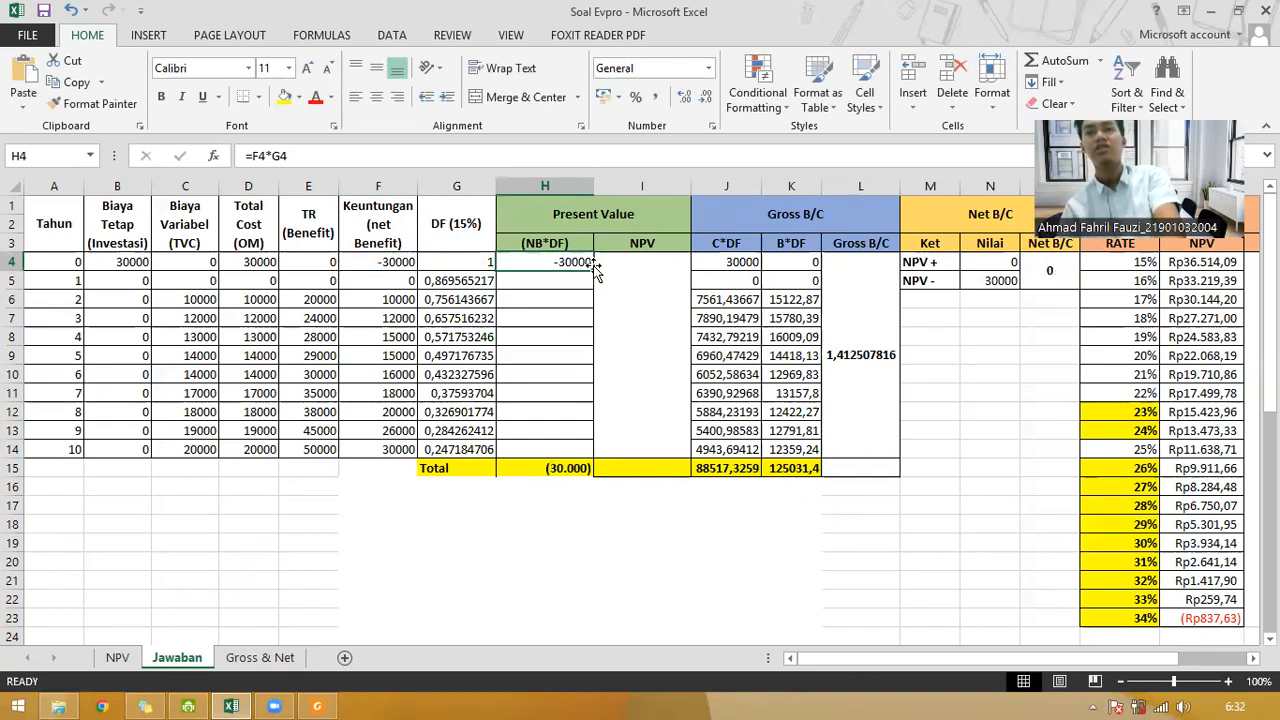
pyautogui.moveTo(595, 270); pyautogui.dragTo(595, 457)
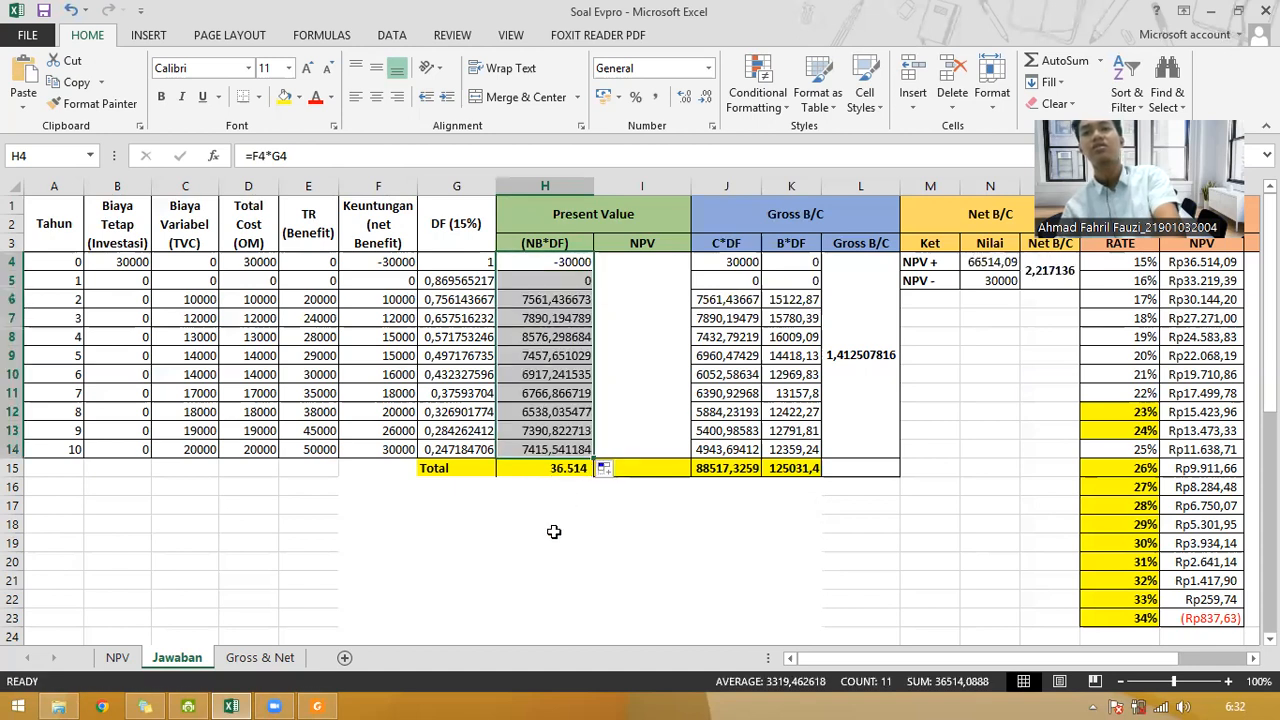
pyautogui.click(551, 526)
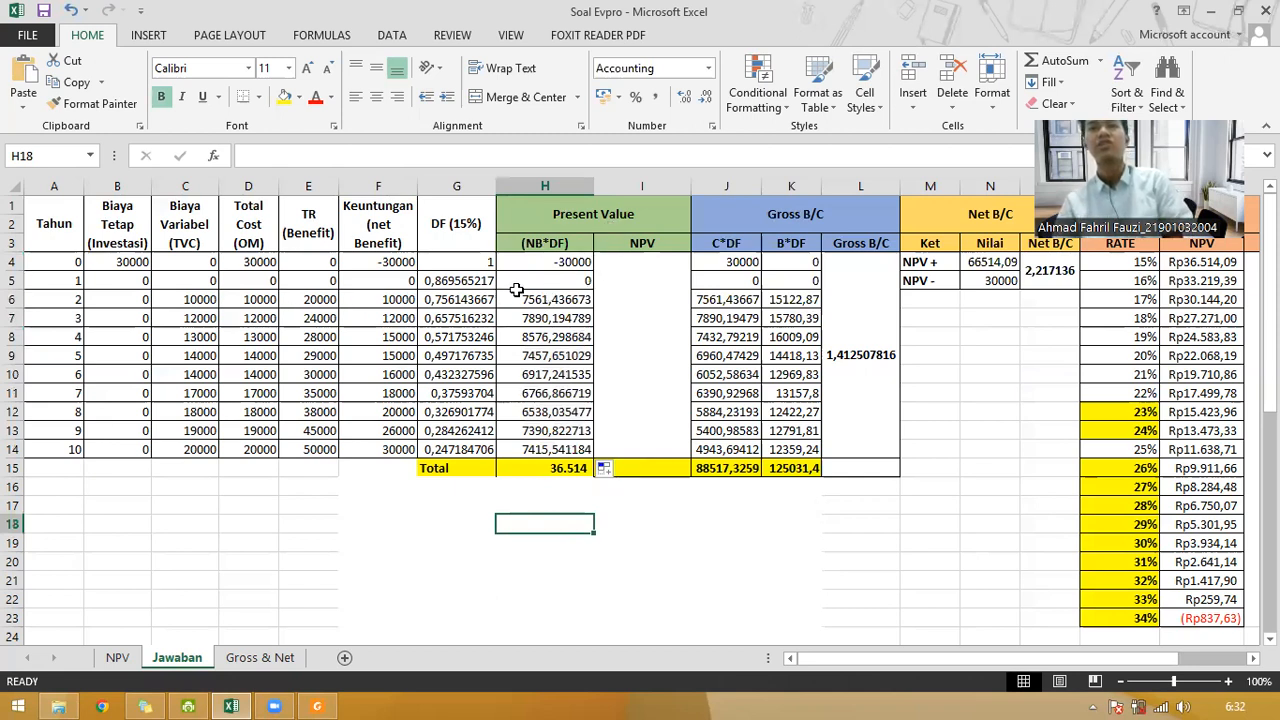
# Step: Check each (NB*DF) formula from H4 to H14, and review the case table in Buku Panduan TM 3.pdf in Foxit Reader
pyautogui.click(550, 262)
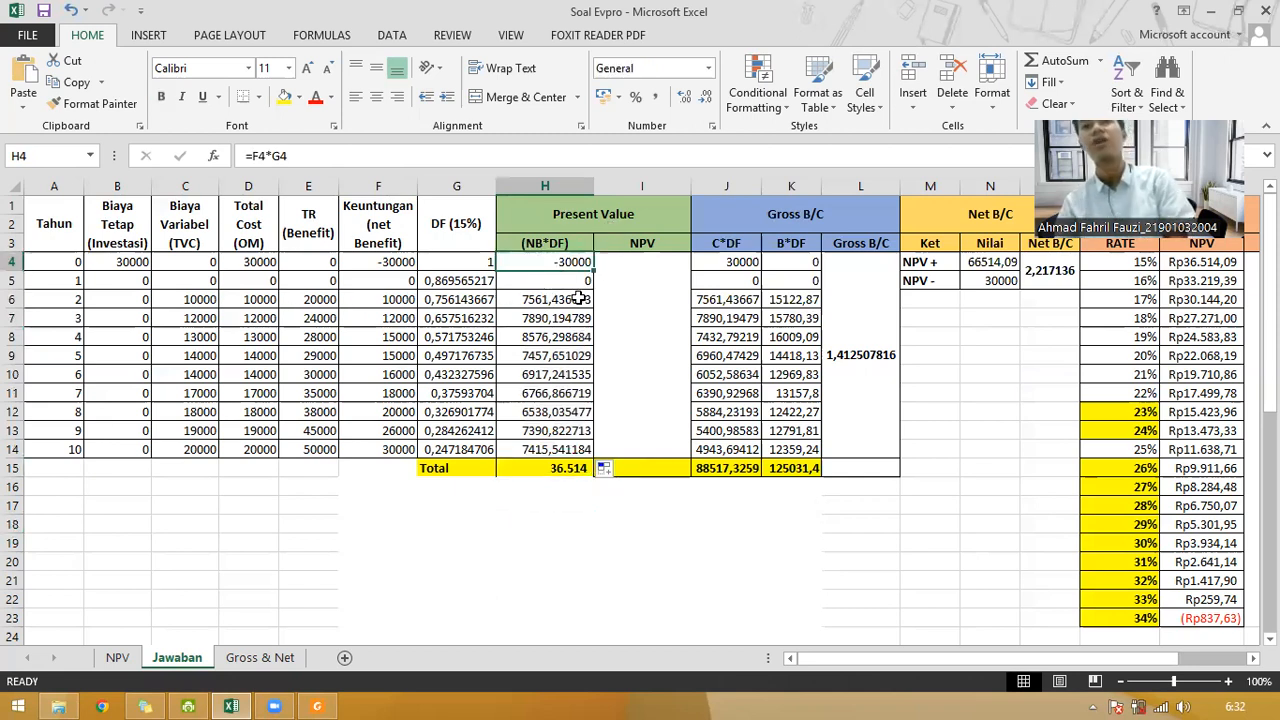
pyautogui.click(575, 281)
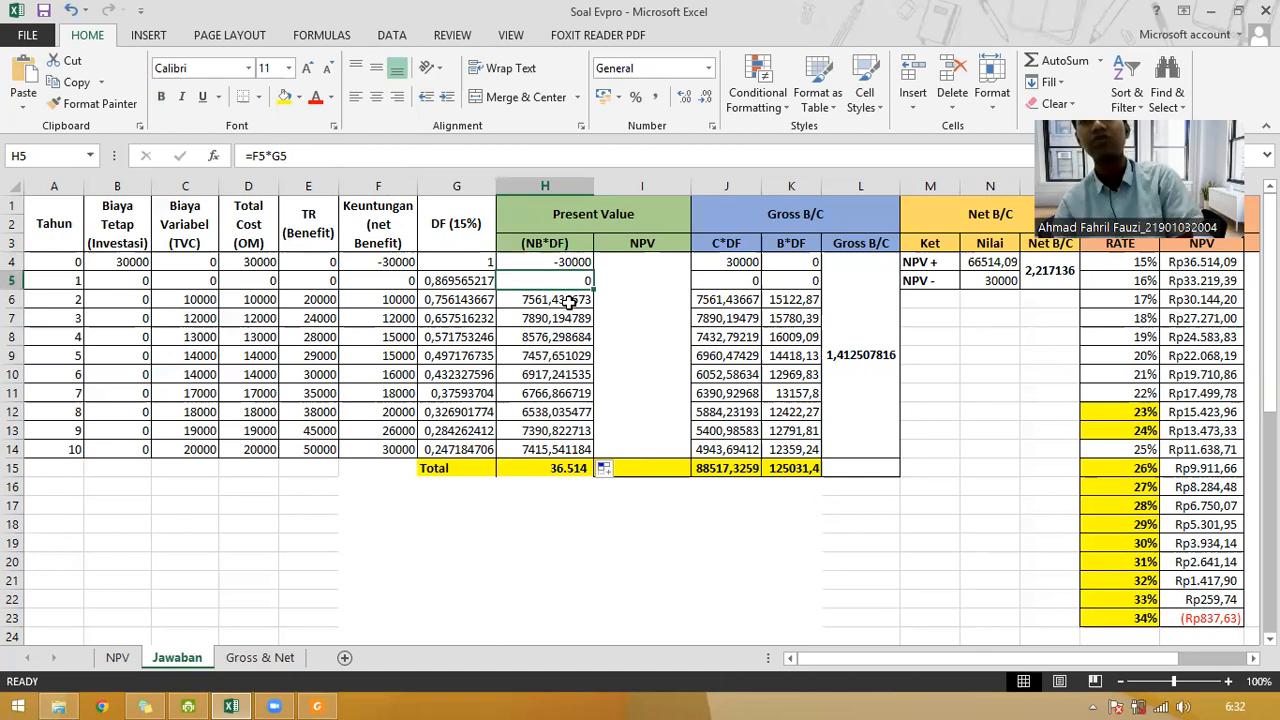
pyautogui.click(569, 302)
pyautogui.click(572, 319)
pyautogui.click(574, 341)
pyautogui.click(577, 360)
pyautogui.moveTo(579, 378); pyautogui.dragTo(581, 395)
pyautogui.click(577, 412)
pyautogui.click(578, 431)
pyautogui.click(580, 450)
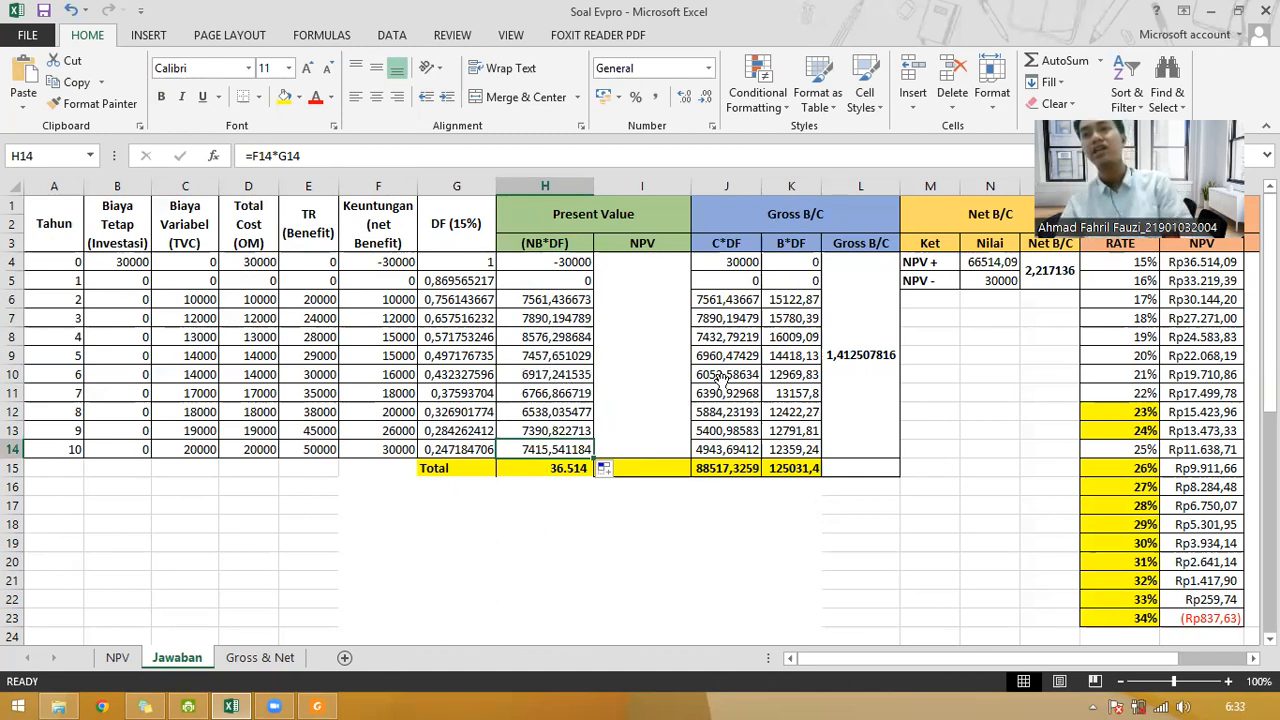
pyautogui.hotkey('alt', 'Tab')
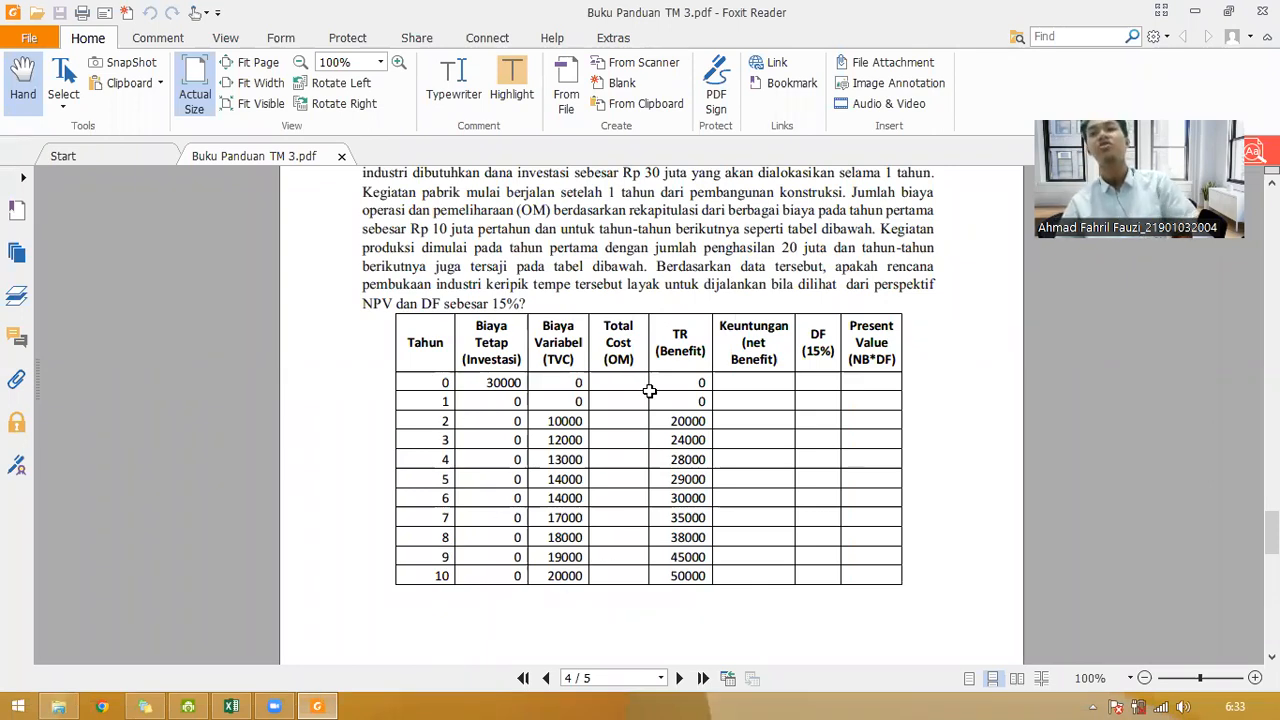
pyautogui.hotkey('alt', 'Tab')
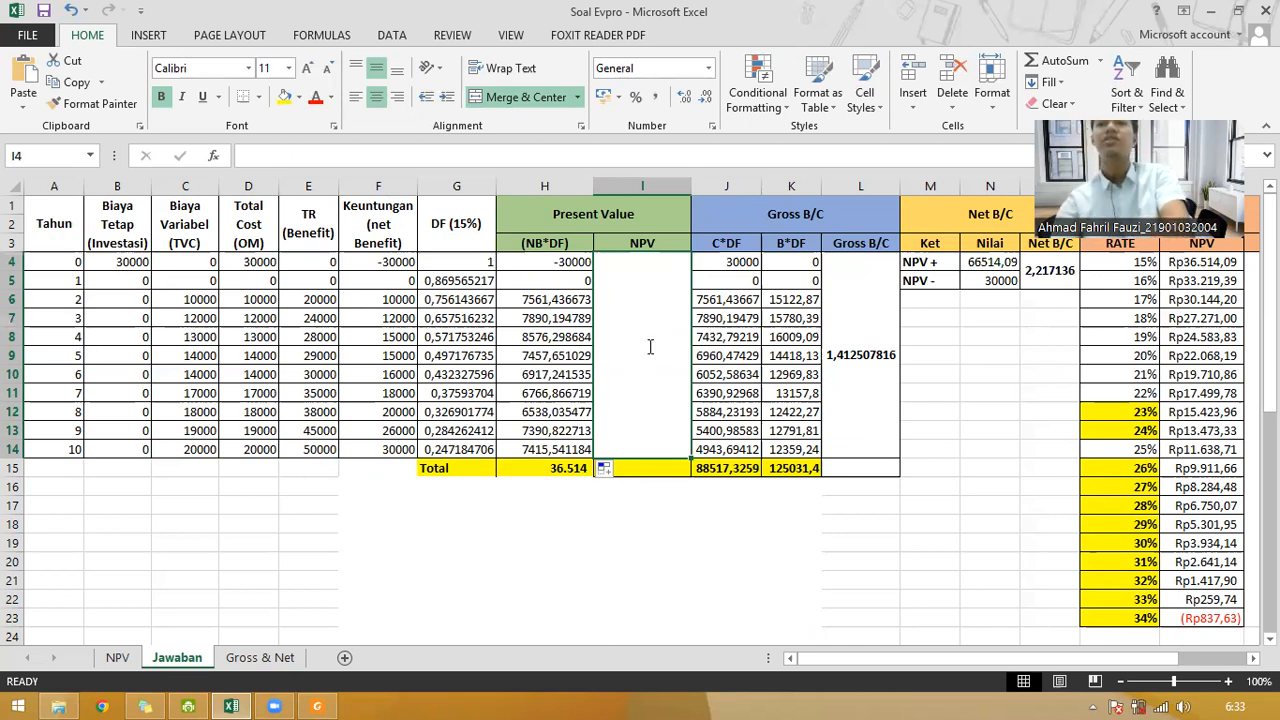
# Step: Enter the formula =SUM(H4:H14) in the merged NPV cell I4 of the Excel table and review the result against the totals
pyautogui.write('=')
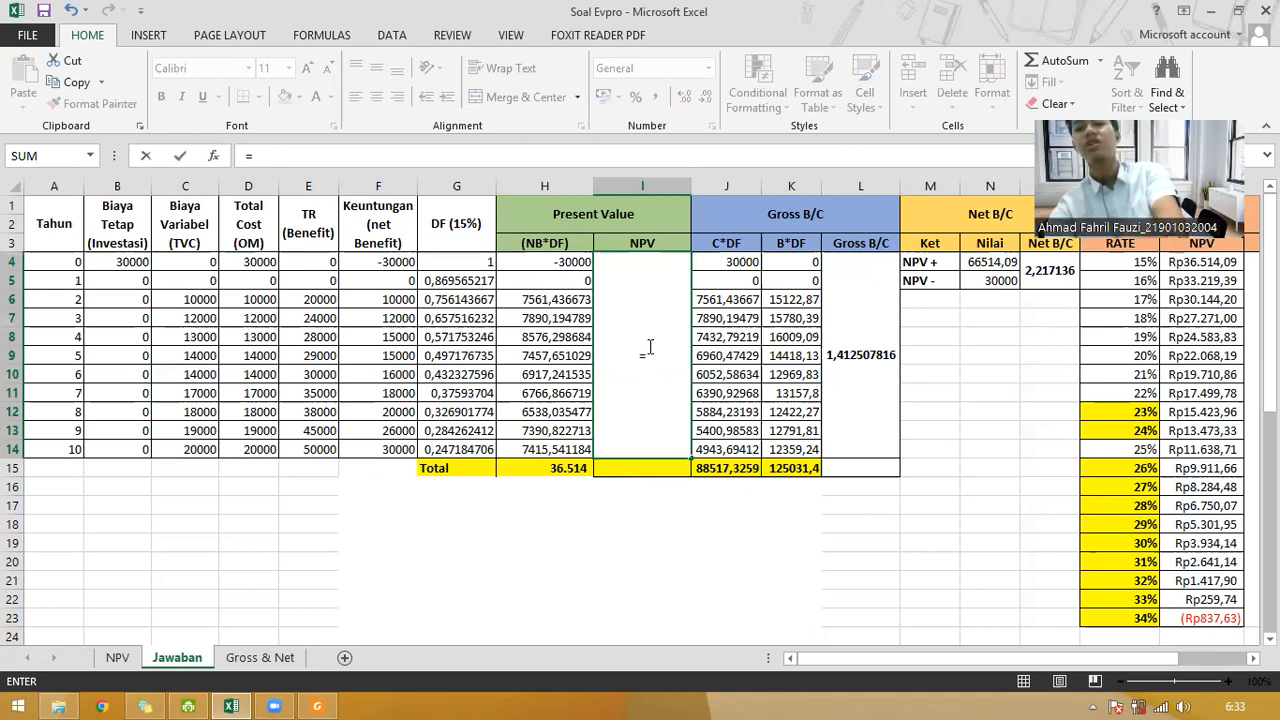
pyautogui.write('sum')
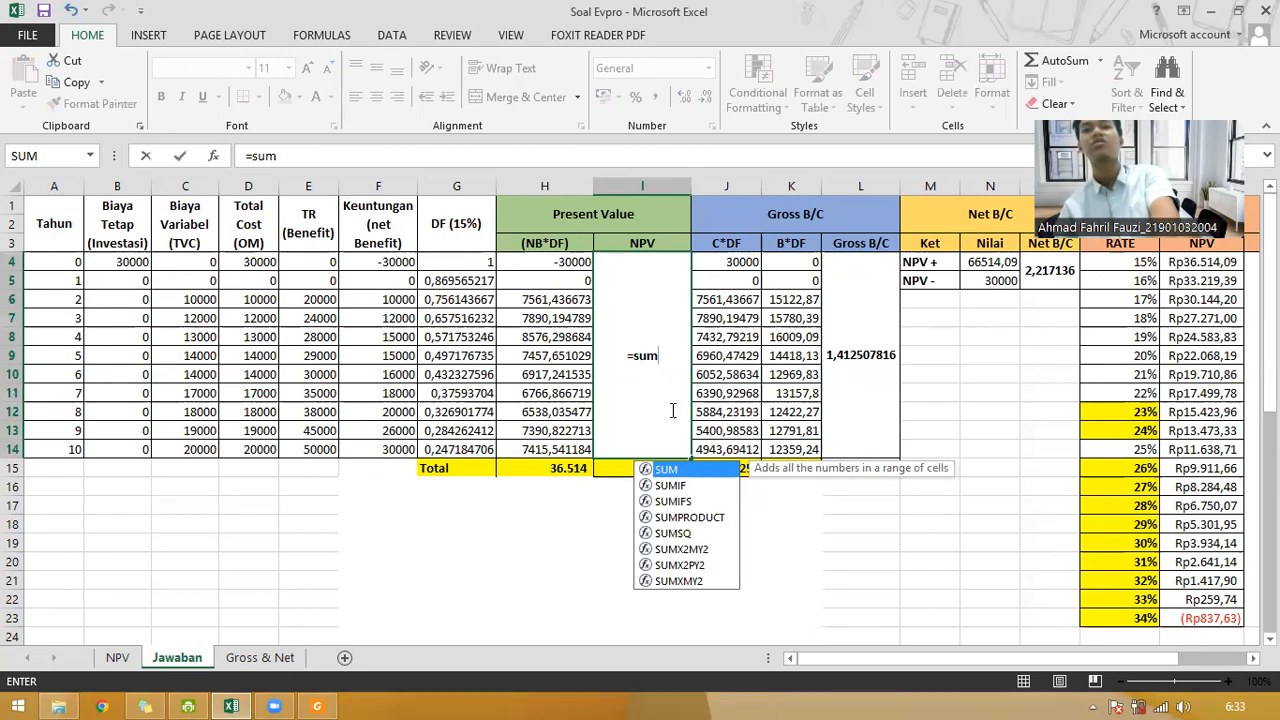
pyautogui.press('Tab')
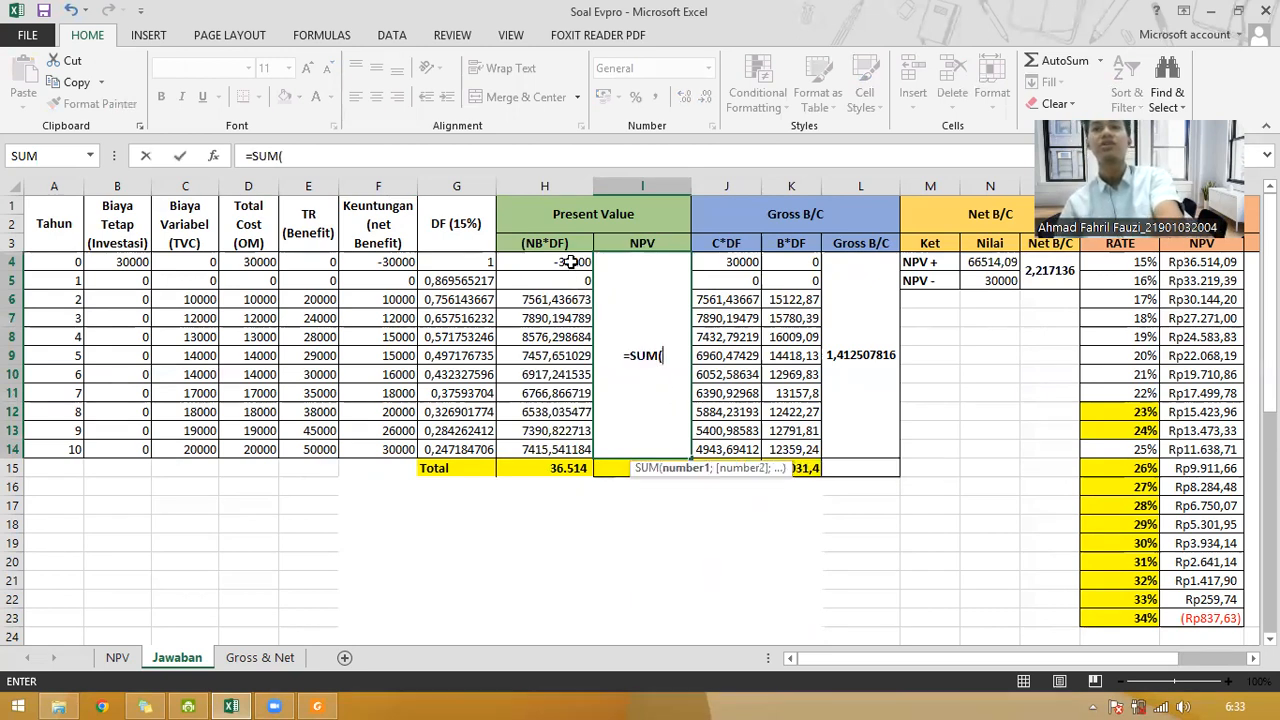
pyautogui.moveTo(570, 262); pyautogui.dragTo(572, 448)
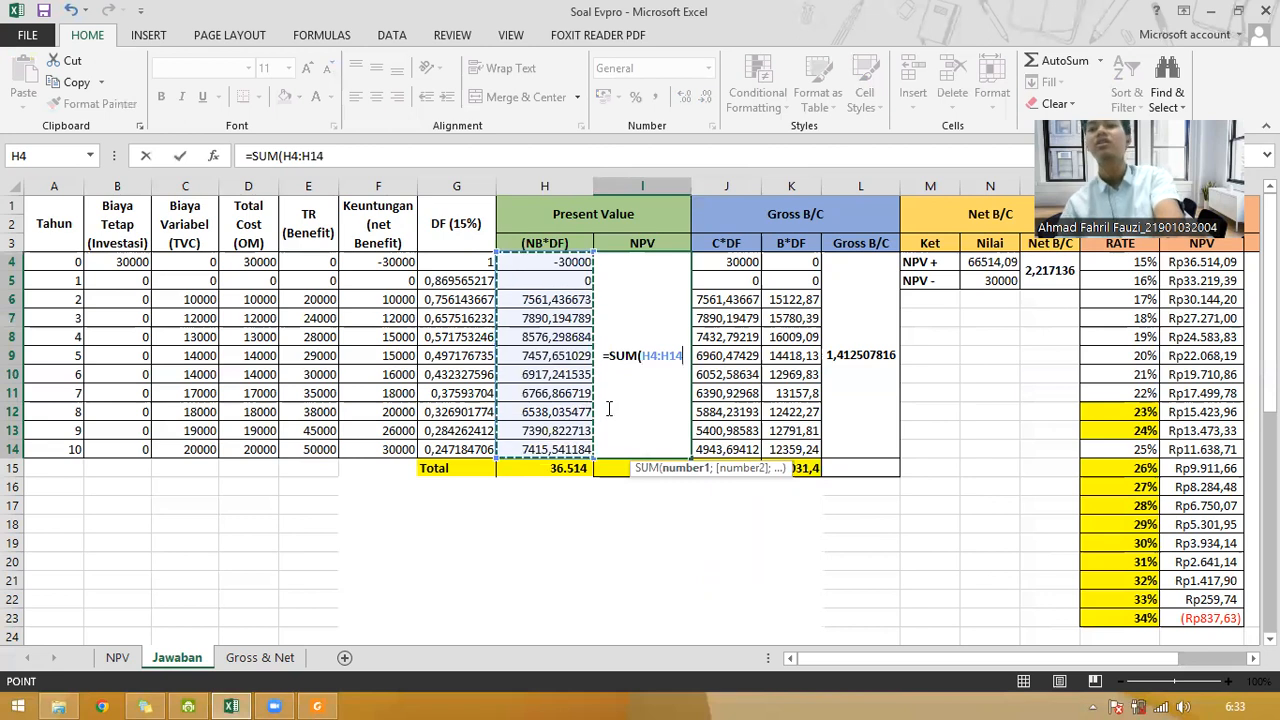
pyautogui.press('Return')
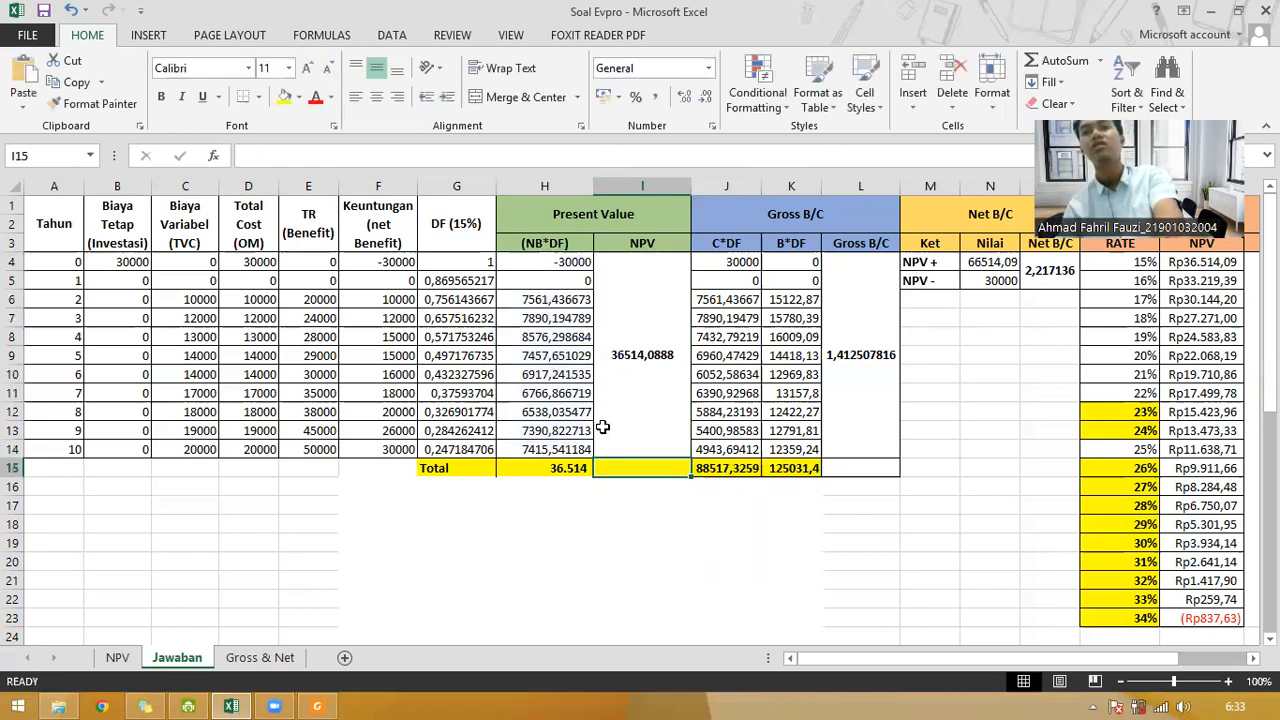
pyautogui.click(641, 394)
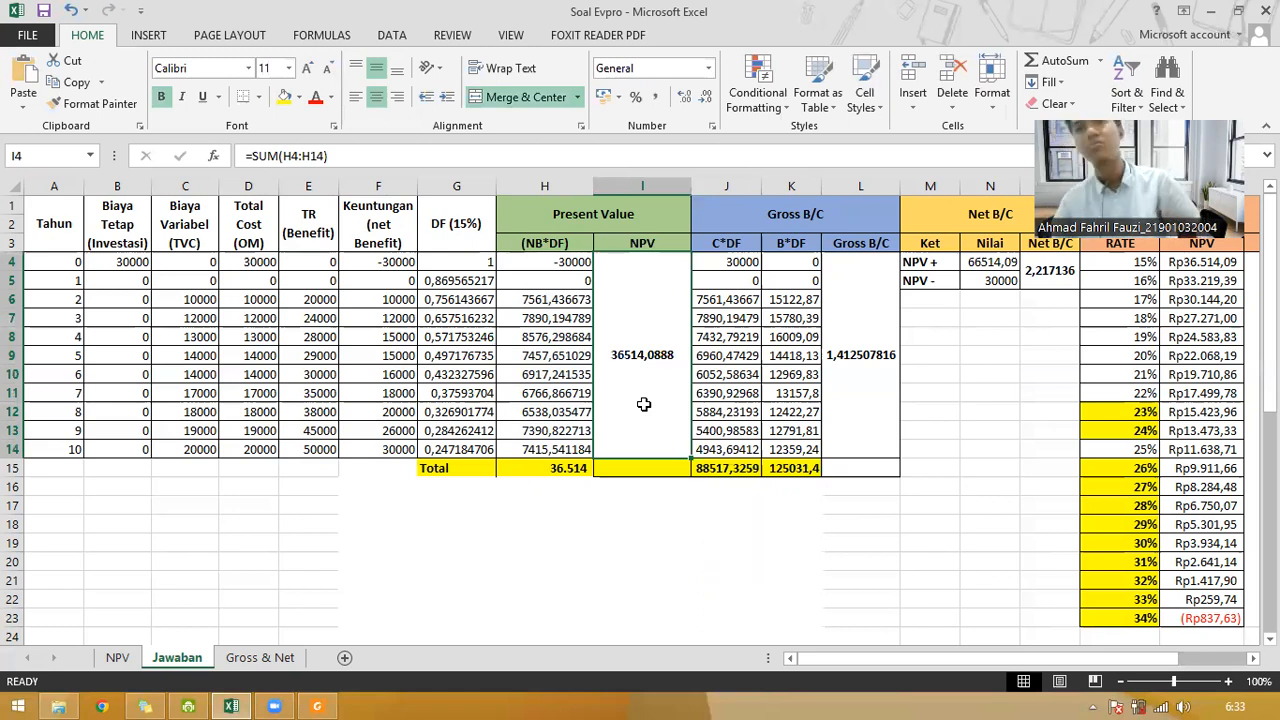
pyautogui.scroll(-1, 647, 402)
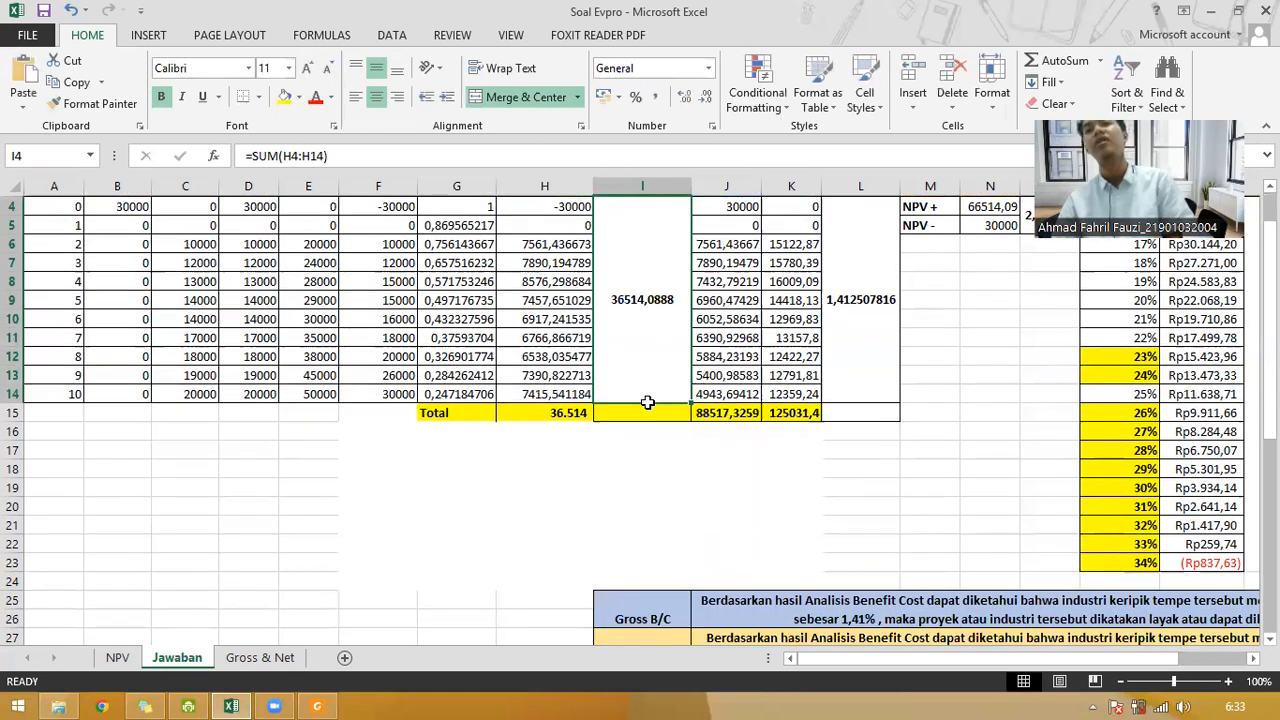
pyautogui.scroll(1, 645, 402)
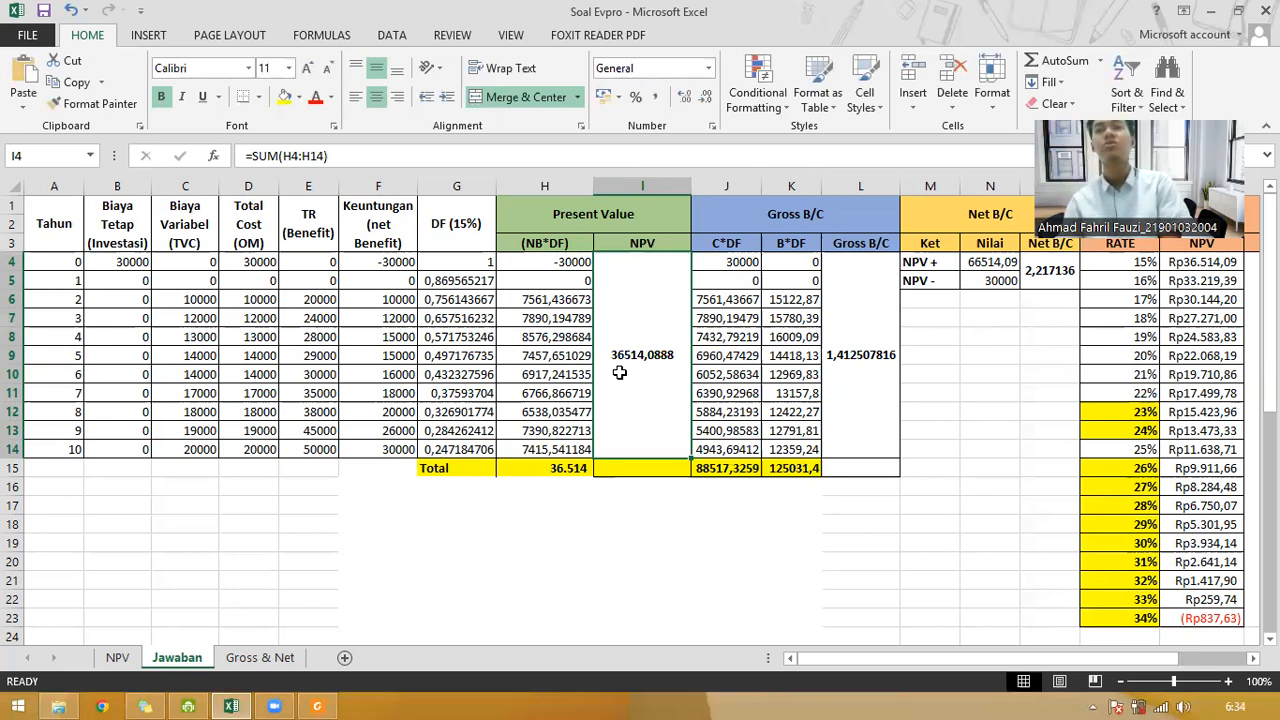
# Step: Try to insert a blank row at row 23
pyautogui.scroll(-4, 642, 402)
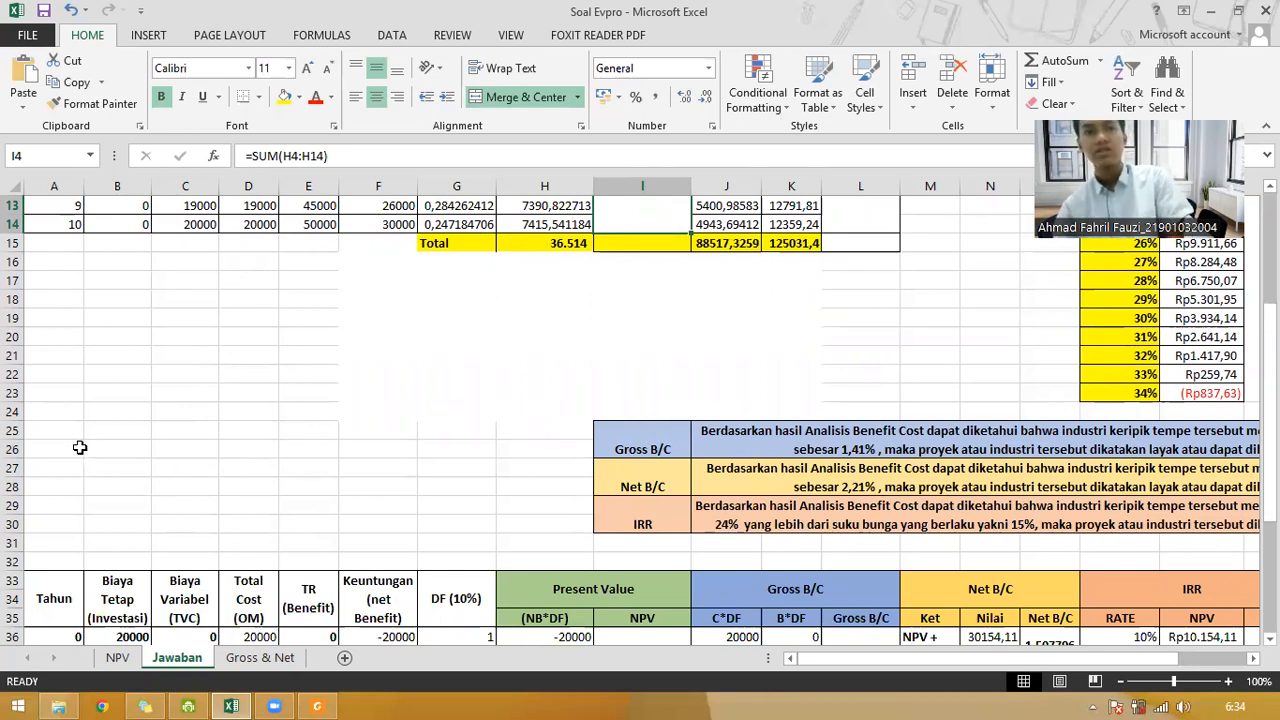
pyautogui.click(36, 389)
pyautogui.rightClick(37, 389)
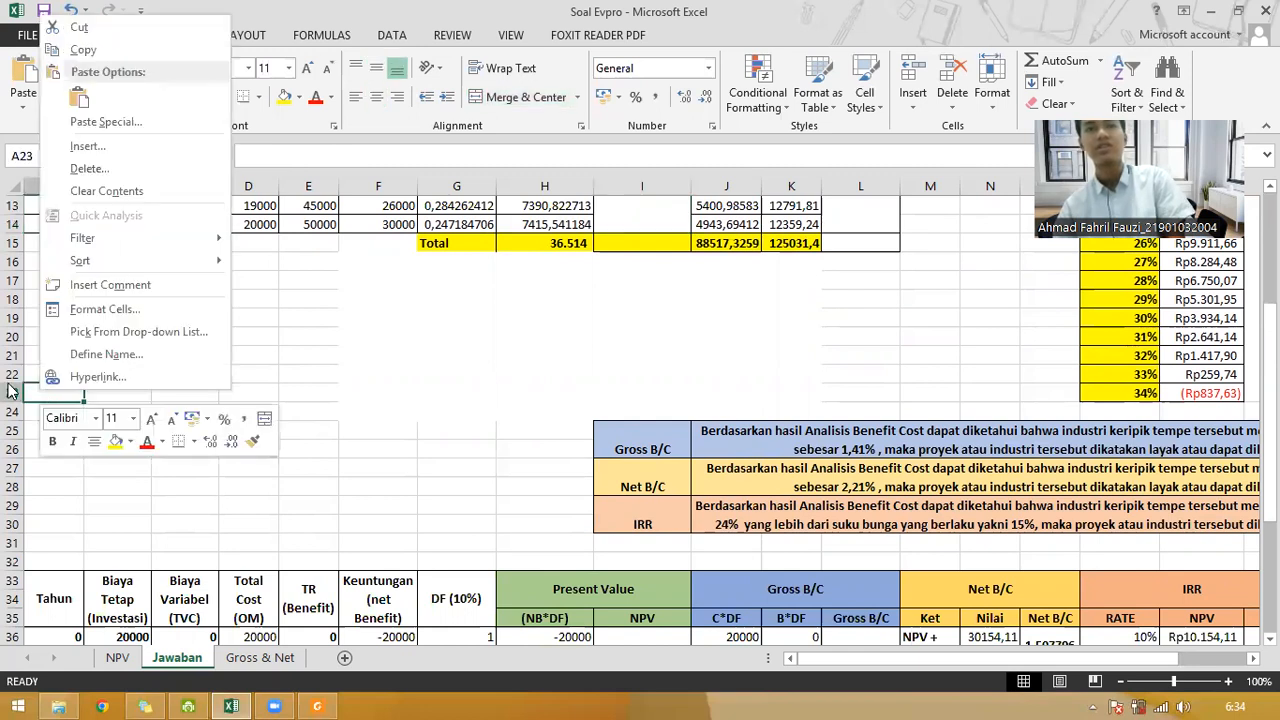
pyautogui.press('Escape')
pyautogui.rightClick(10, 392)
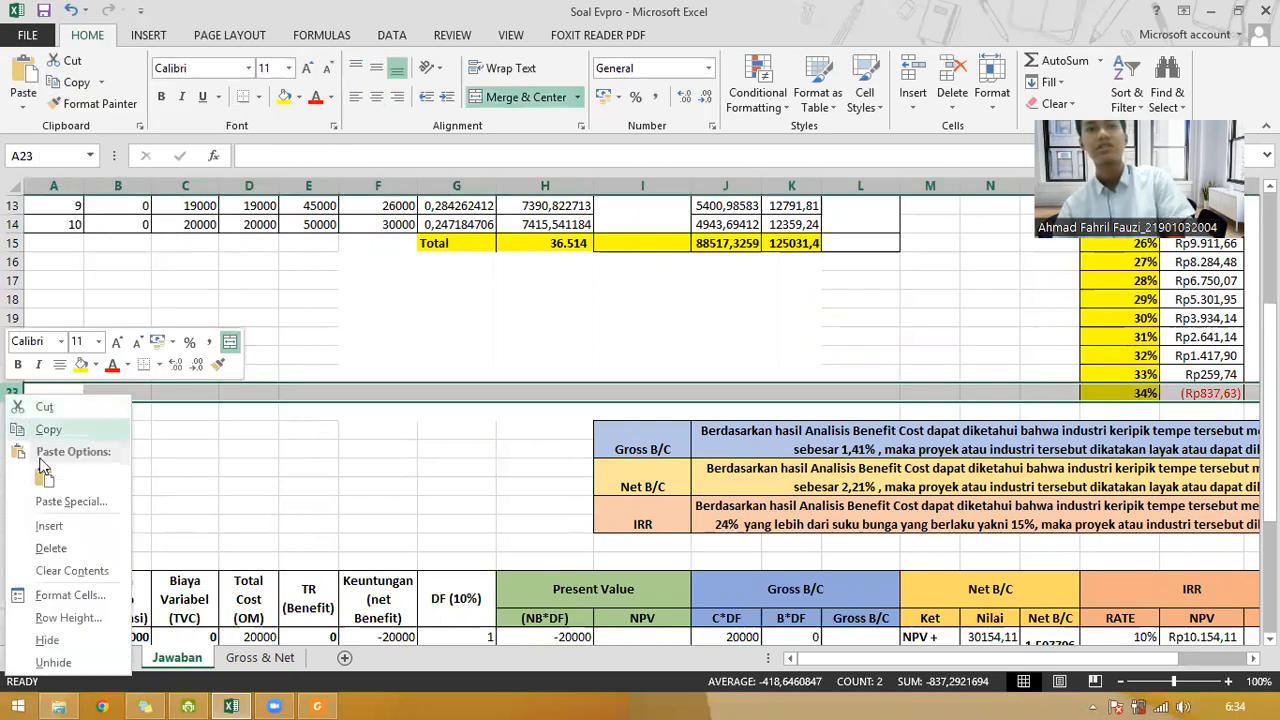
pyautogui.click(46, 527)
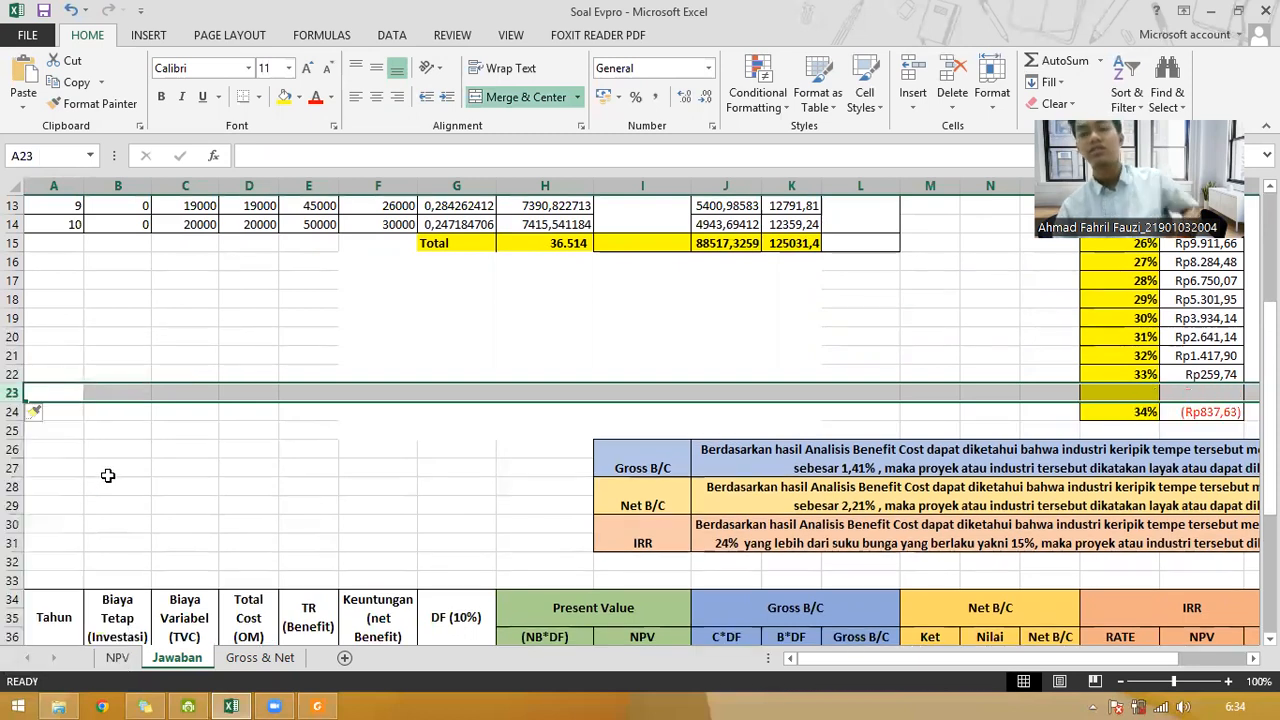
pyautogui.hotkey('ctrl', 'z')
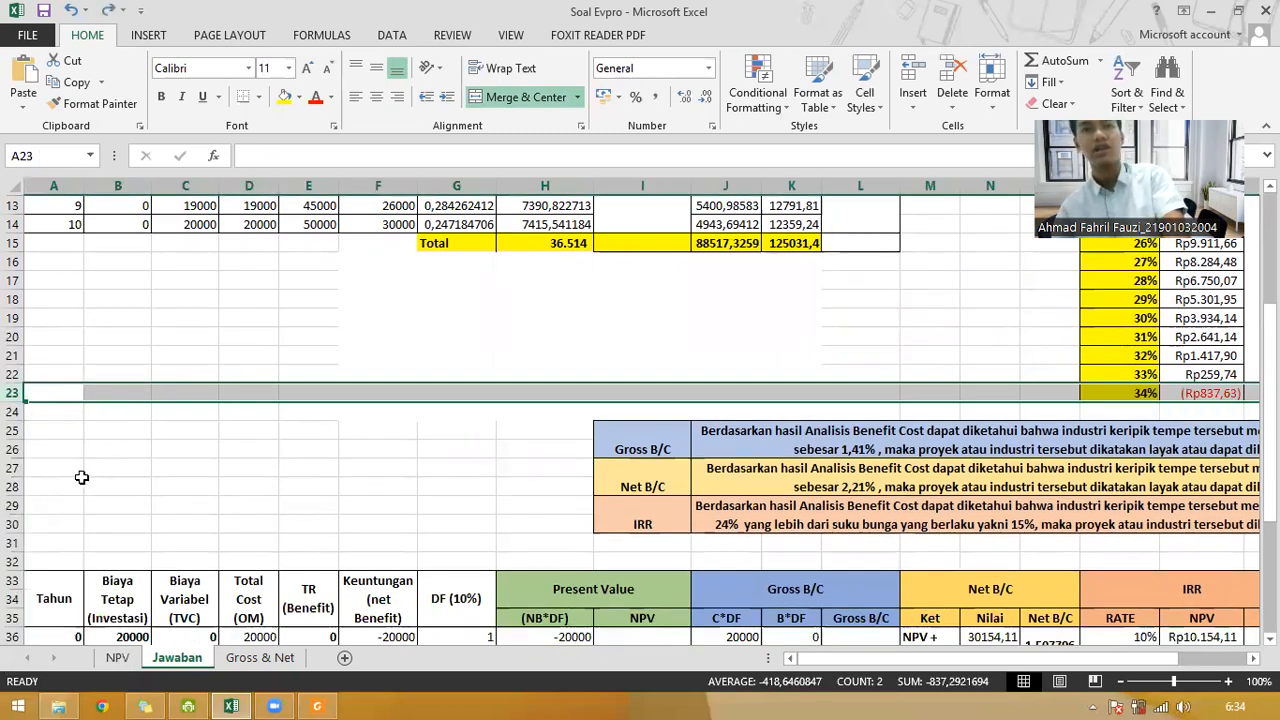
# Step: Insert two blank rows at row 25, directly above the Gross B/C conclusion
pyautogui.click(13, 430)
pyautogui.rightClick(13, 430)
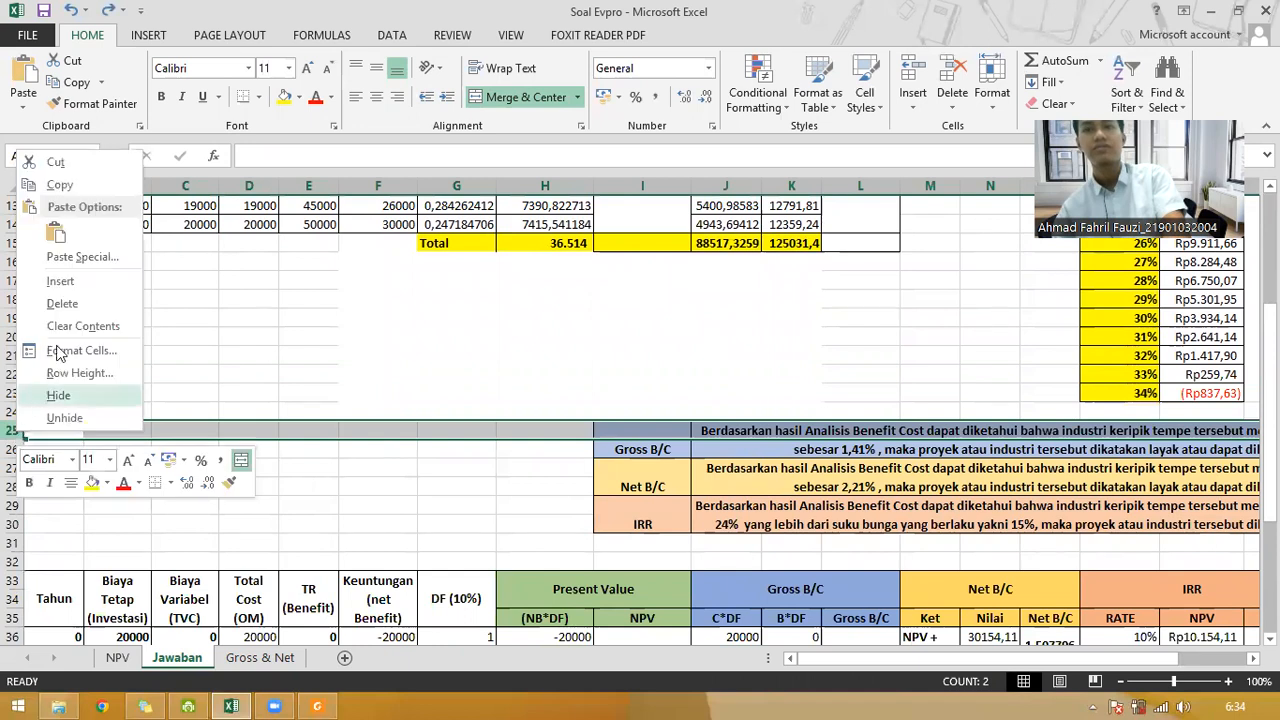
pyautogui.click(58, 282)
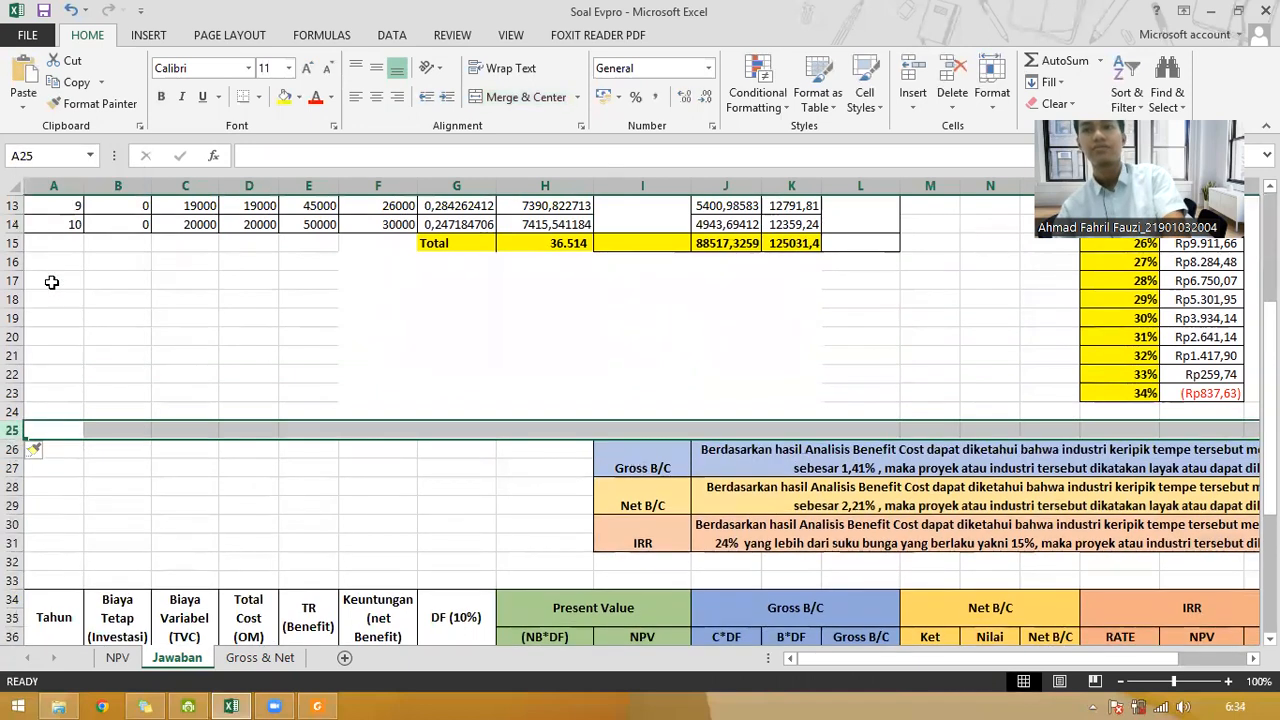
pyautogui.rightClick(15, 449)
pyautogui.click(50, 304)
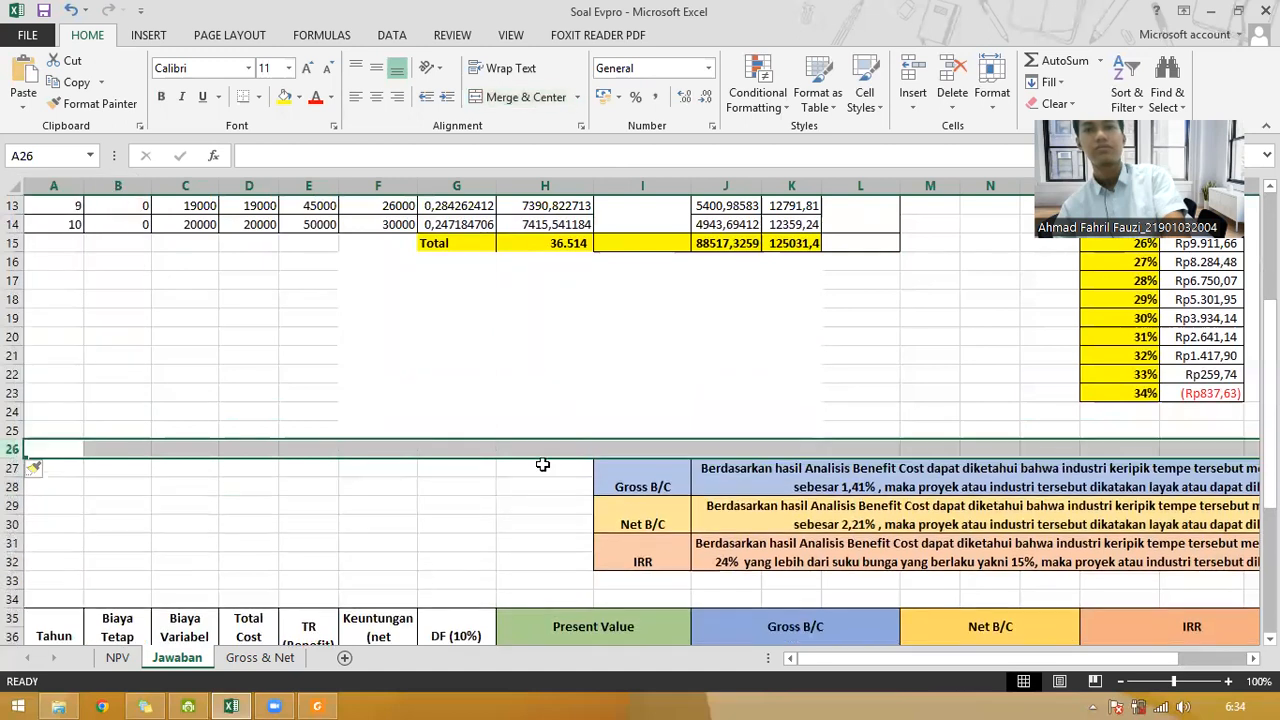
# Step: Try to paste a copy of the two-row Gross B/C conclusion one row higher, at row 26
pyautogui.click(633, 483)
pyautogui.hotkey('ctrl', 'shift', 'Right')
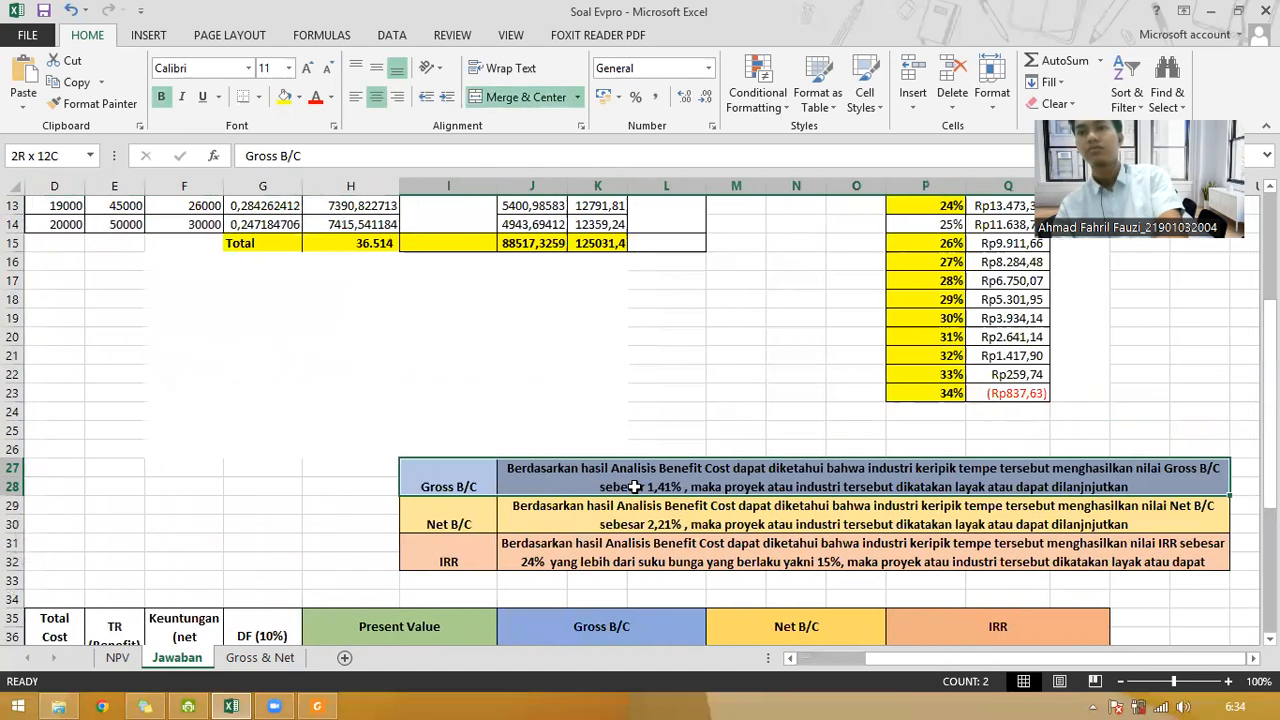
pyautogui.hotkey('ctrl', 'c')
pyautogui.press('Up')
pyautogui.hotkey('ctrl', 'v')
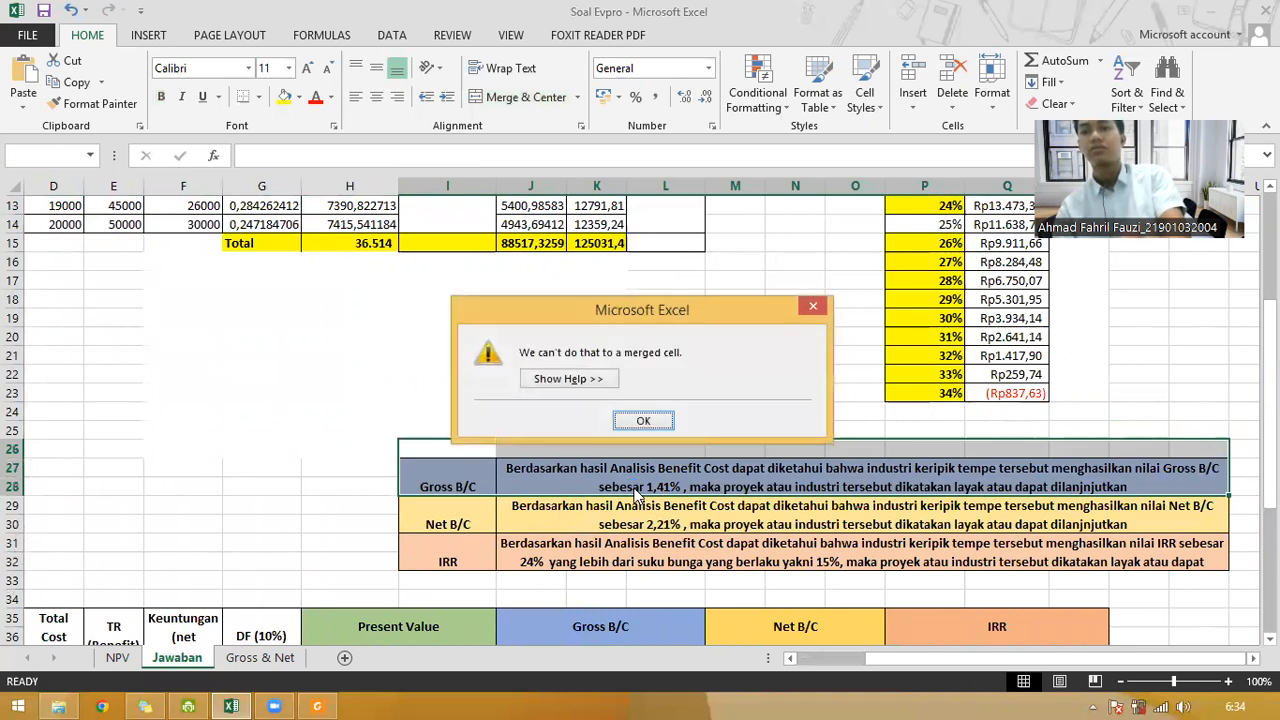
pyautogui.press('Return')
# Step: Copy the Gross B/C label and conclusion from rows 27–28 into the blank rows 25–26, starting at I25
pyautogui.press('Up')
pyautogui.press('Up')
pyautogui.press('Down')
pyautogui.press('Down')
pyautogui.press('Down')
pyautogui.hotkey('ctrl', 'shift', 'Right')
pyautogui.hotkey('ctrl', 'c')
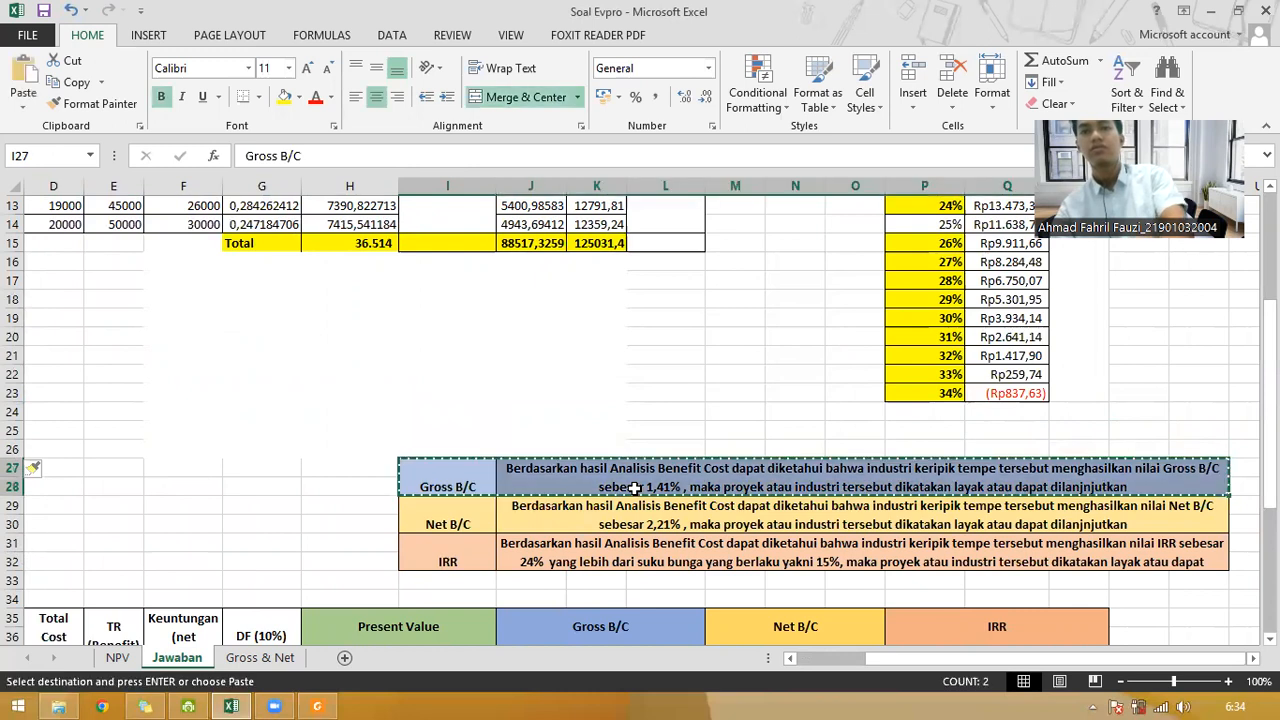
pyautogui.press('Up')
pyautogui.press('Up')
pyautogui.press('Return')
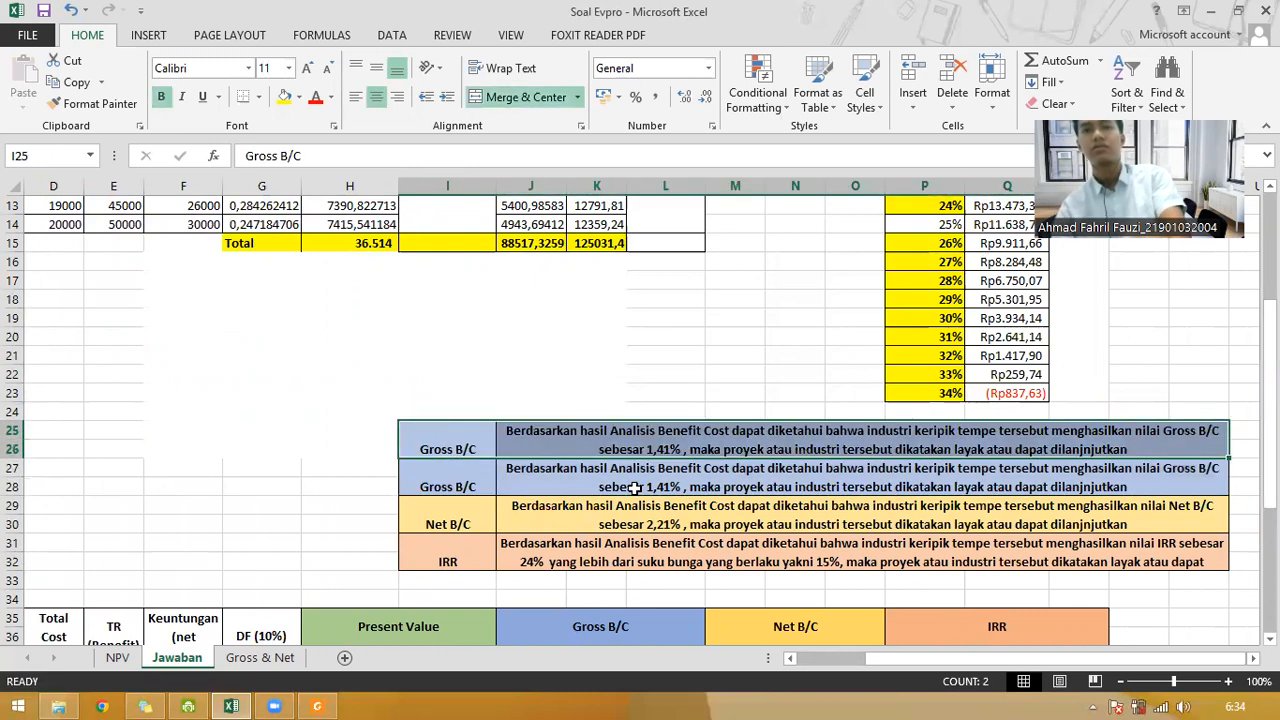
# Step: Change the label of the copied conclusion in cell I25 to NPV
pyautogui.click(460, 447)
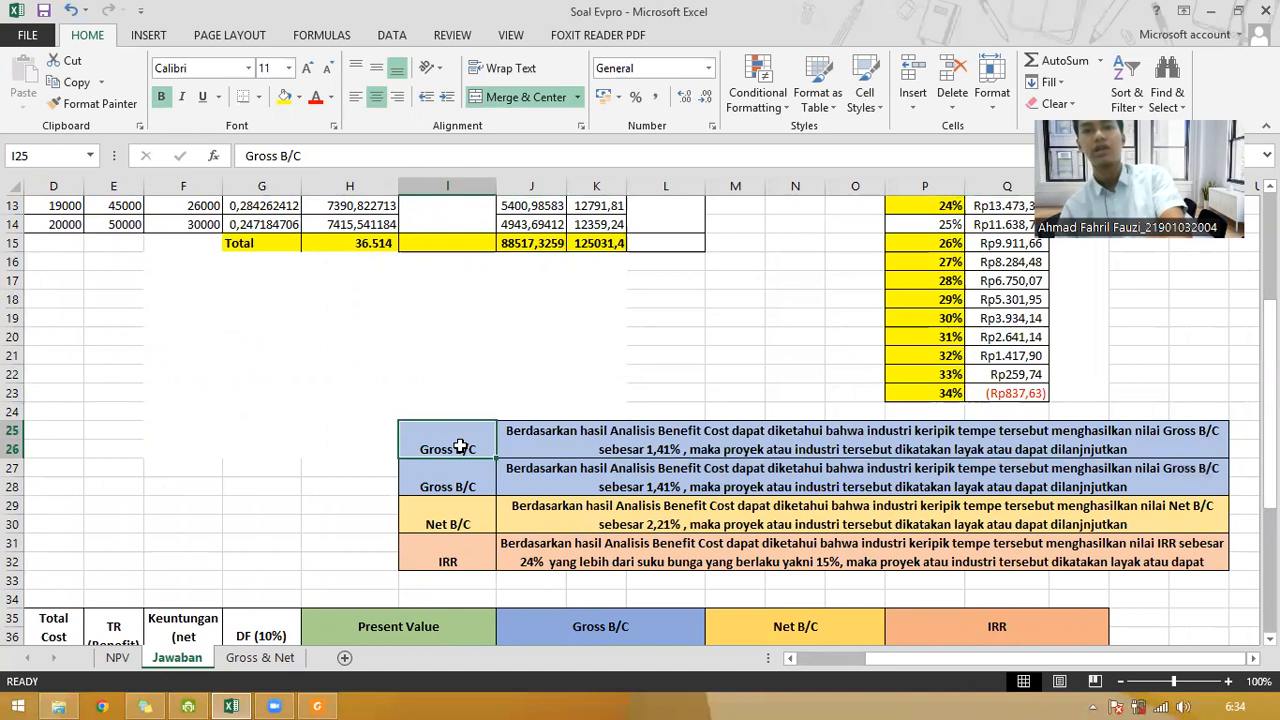
pyautogui.write('NPV')
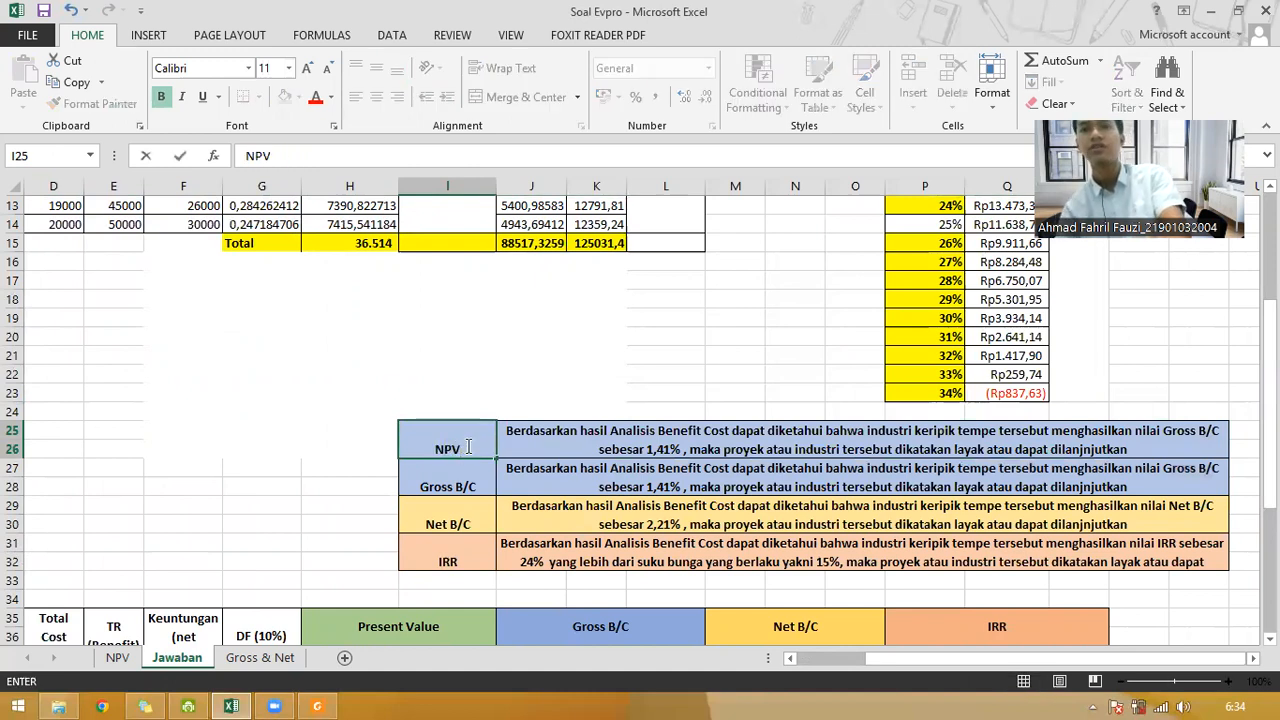
pyautogui.scroll(4, 466, 450)
pyautogui.scroll(-4, 466, 571)
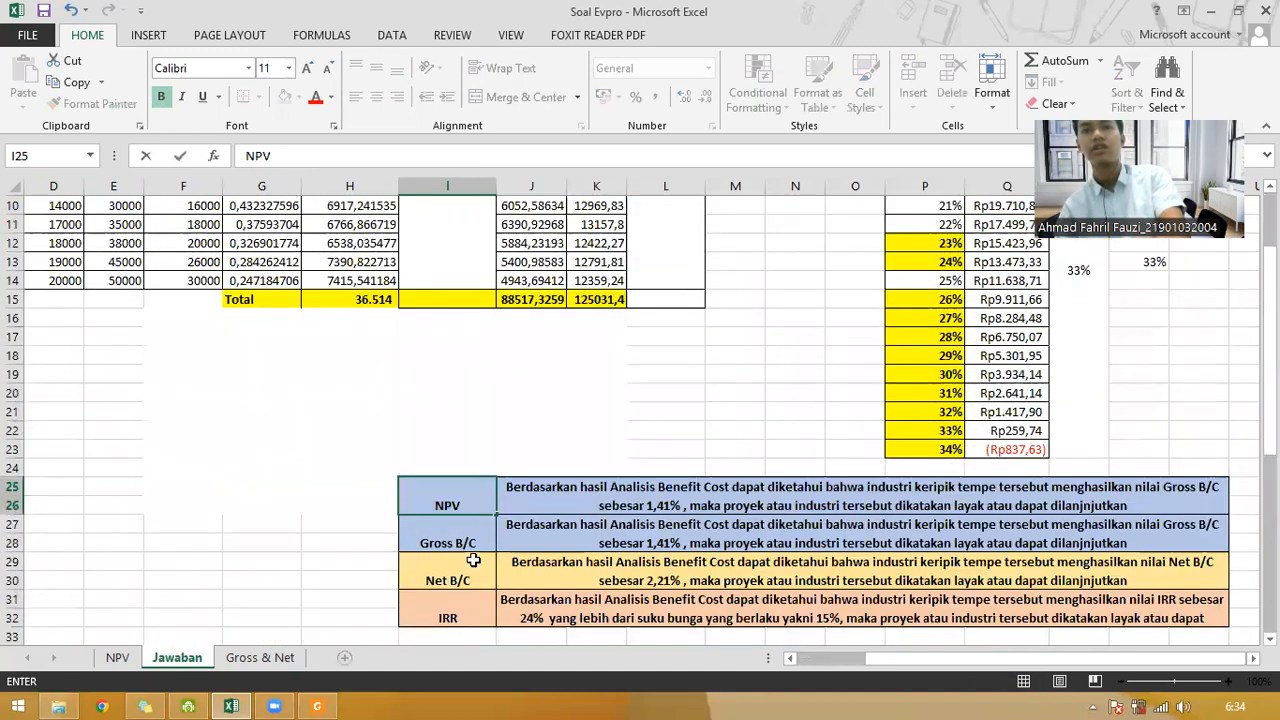
pyautogui.click(466, 372)
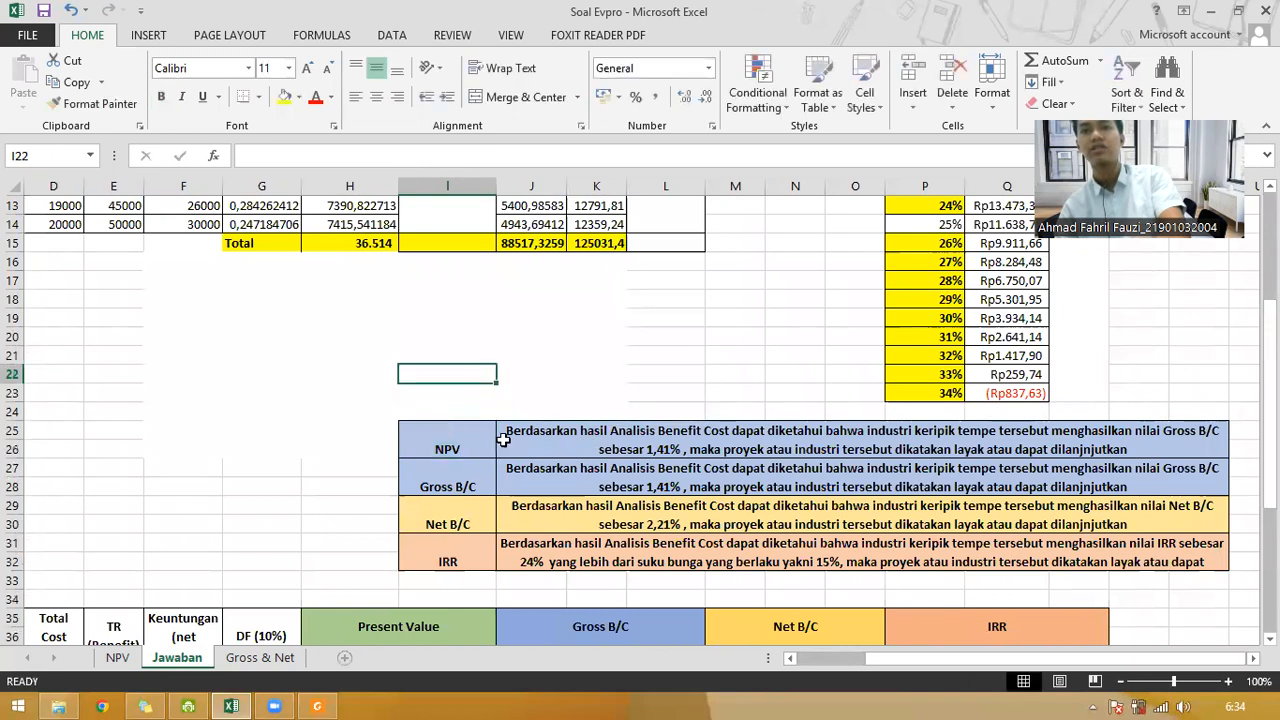
# Step: Apply a light green fill to the NPV label and its conclusion text in rows 25–26, and select the conclusion cell J25
pyautogui.moveTo(450, 440); pyautogui.dragTo(570, 443)
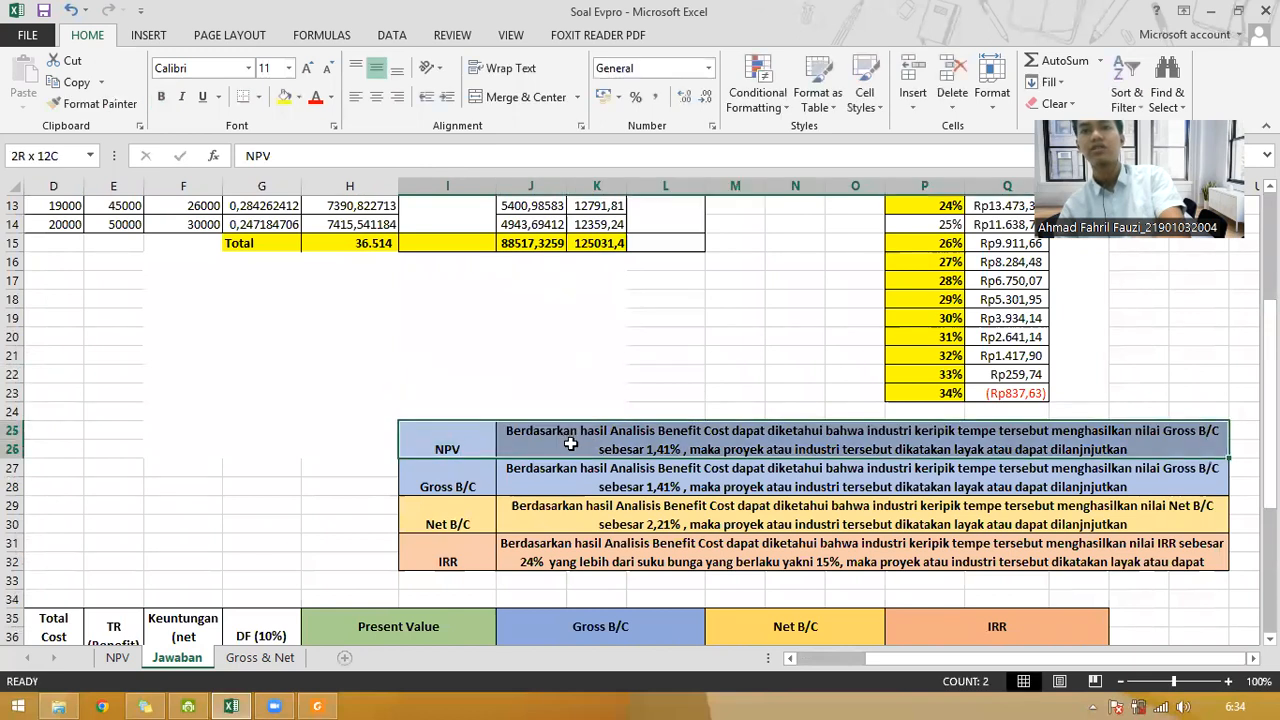
pyautogui.click(299, 98)
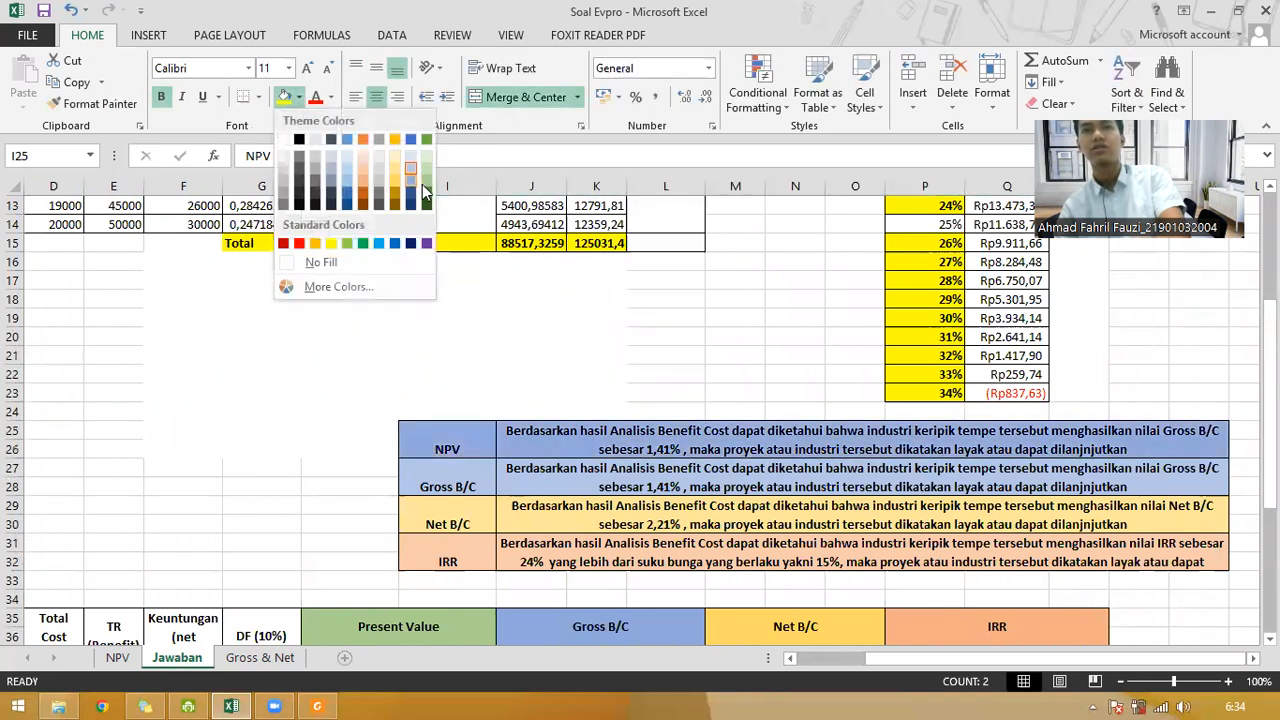
pyautogui.click(425, 190)
pyautogui.click(600, 432)
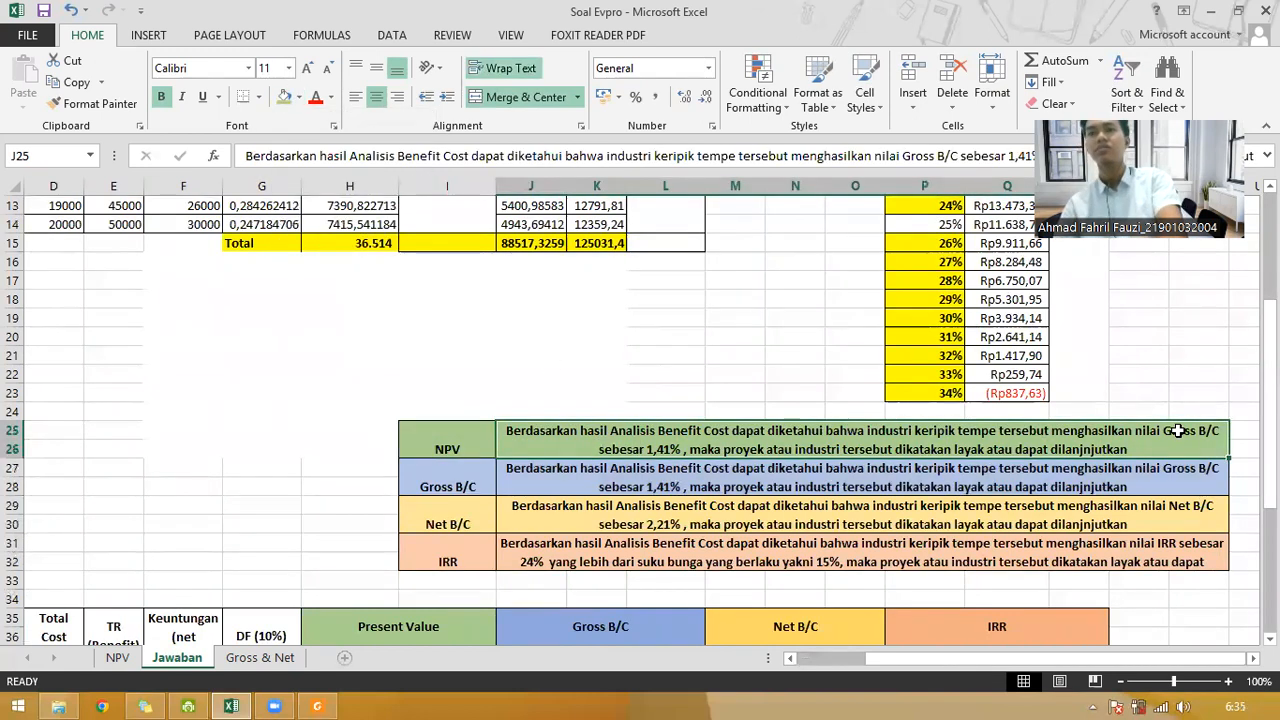
# Step: In the NPV conclusion in cell J25, replace "Gross B/C" with "NPV" and the 1,41% value with 36514,0888
pyautogui.click(901, 155)
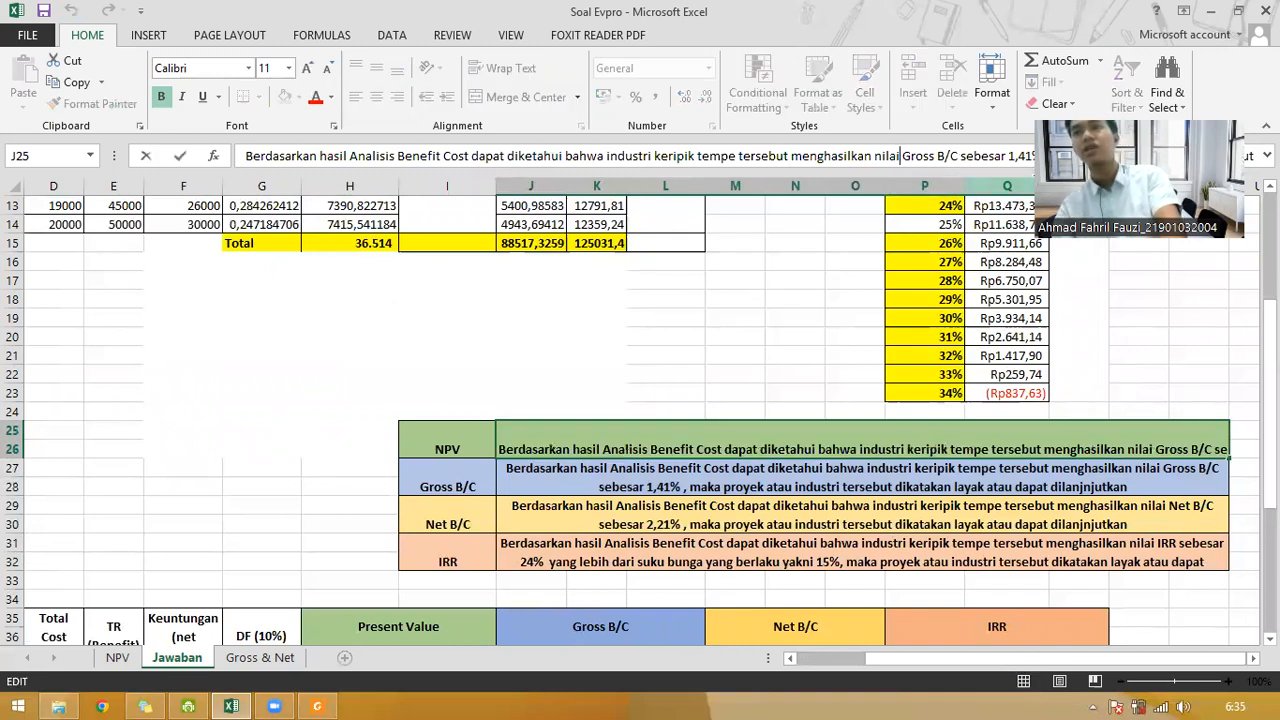
pyautogui.moveTo(902, 155); pyautogui.dragTo(958, 155)
pyautogui.write('NPV')
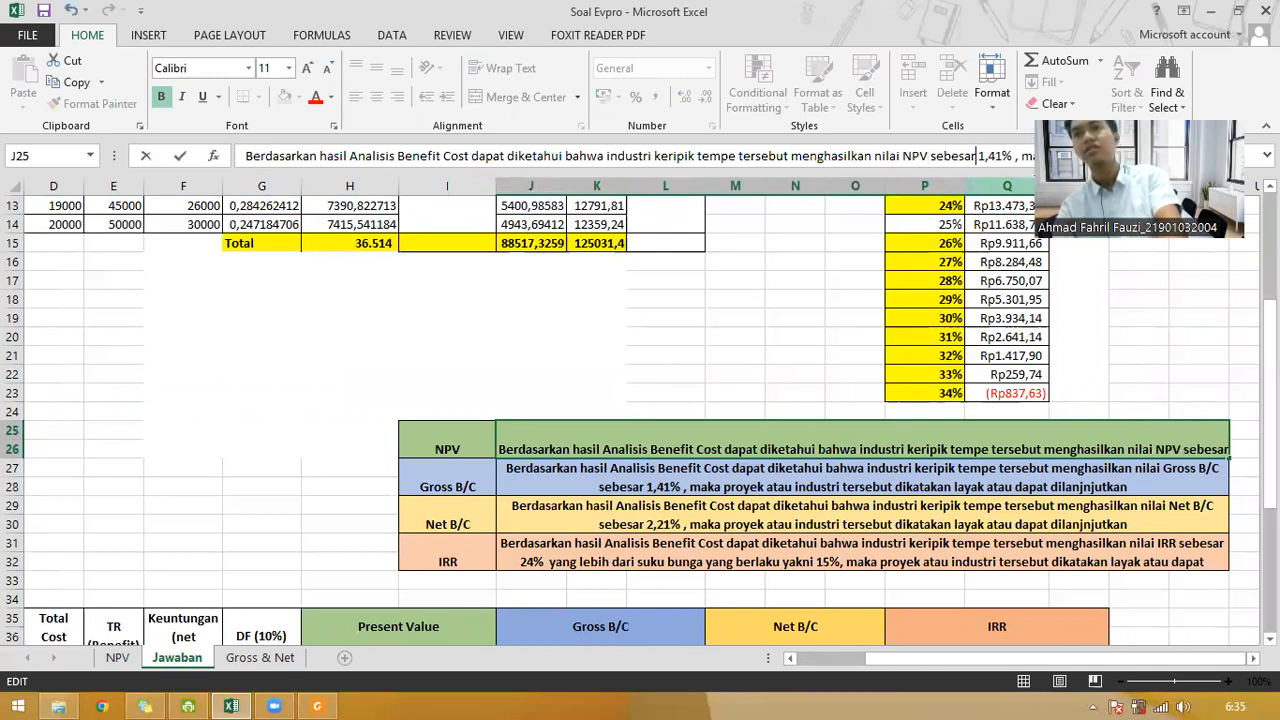
pyautogui.moveTo(984, 155); pyautogui.dragTo(1013, 155)
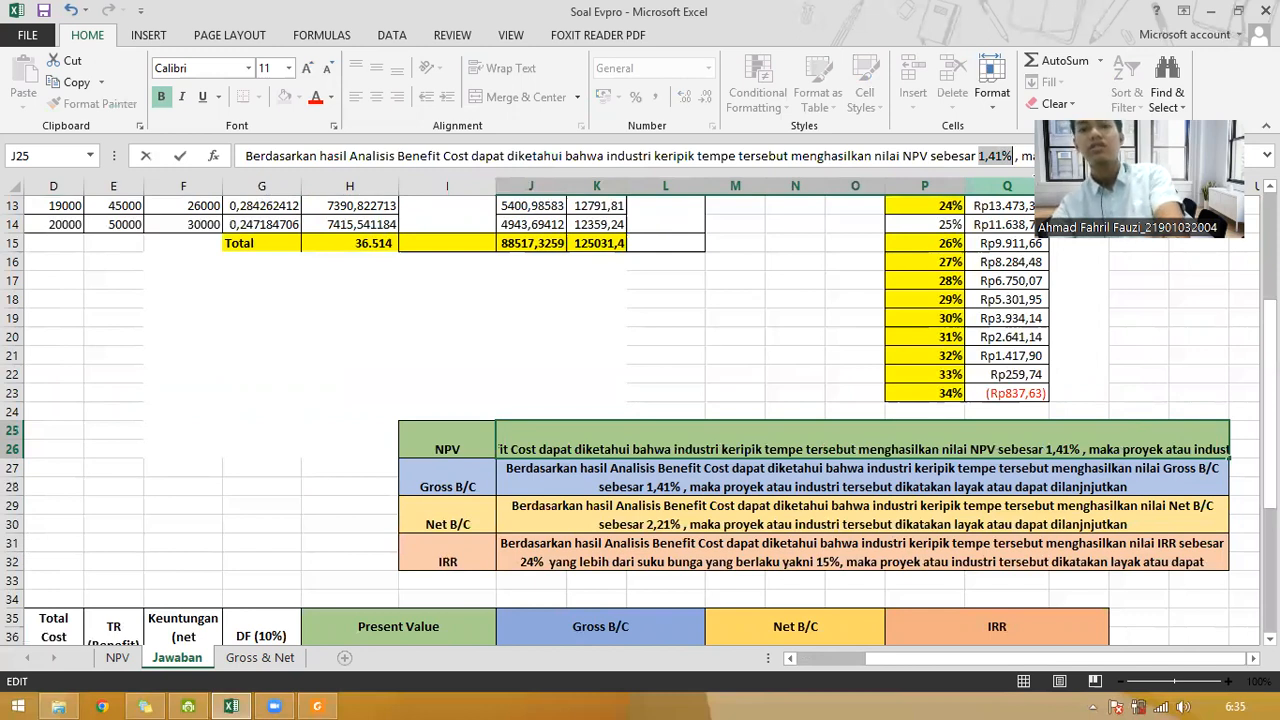
pyautogui.write('36')
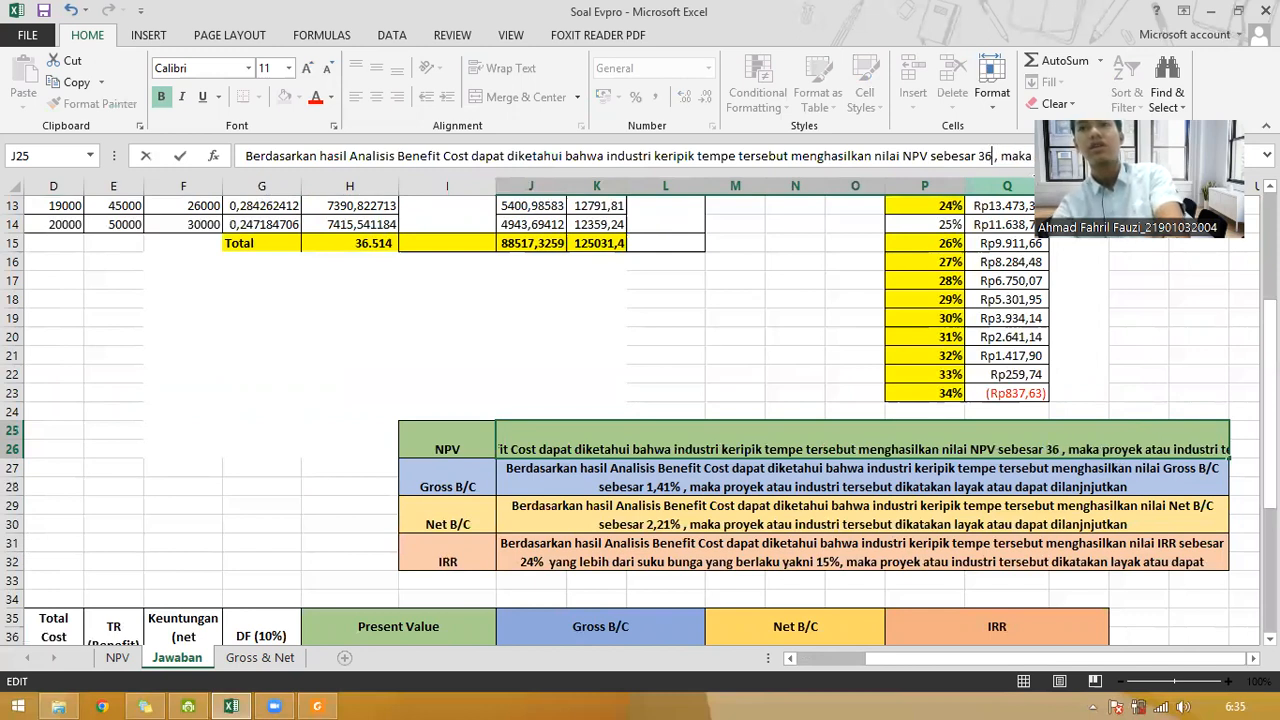
pyautogui.write('514')
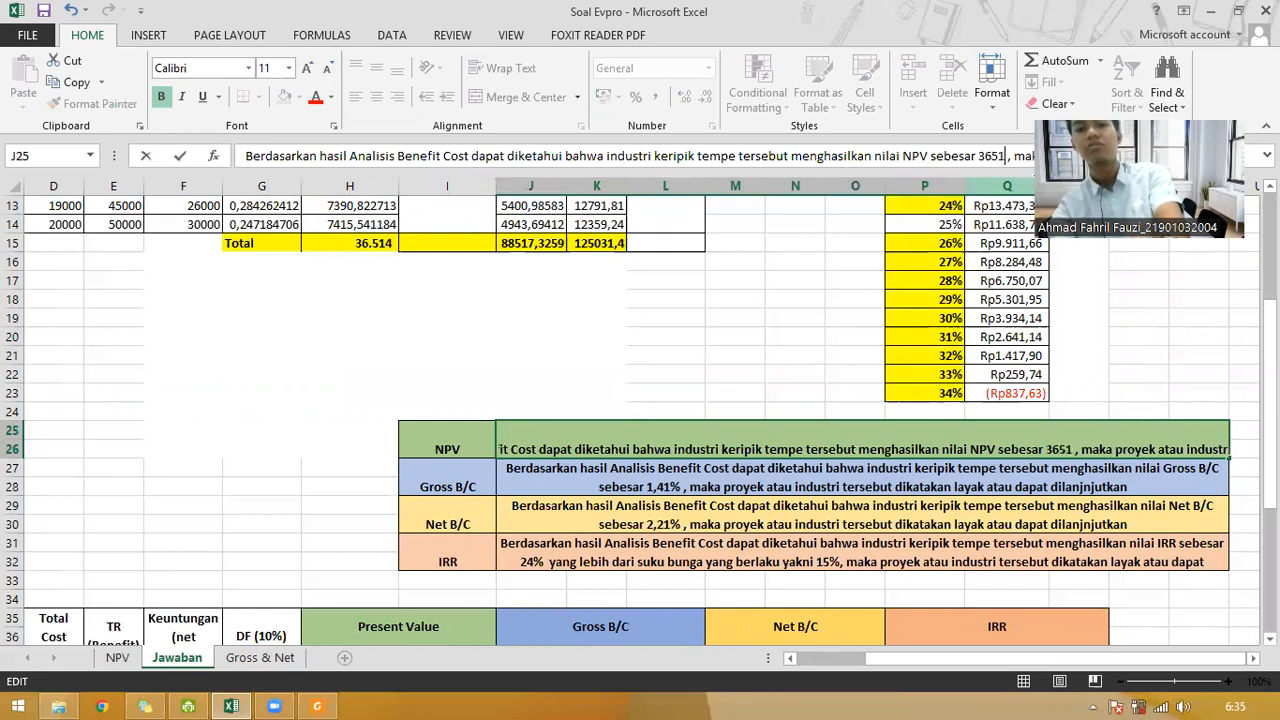
pyautogui.write(',0888')
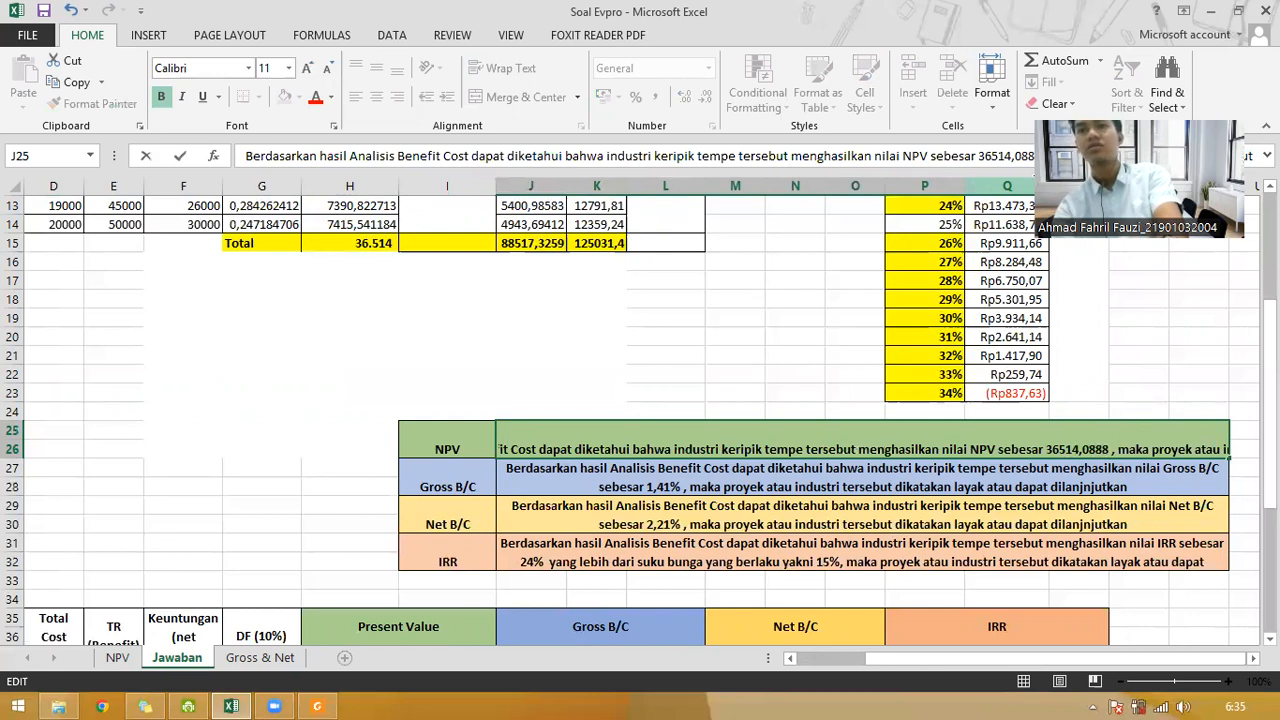
pyautogui.press('Return')
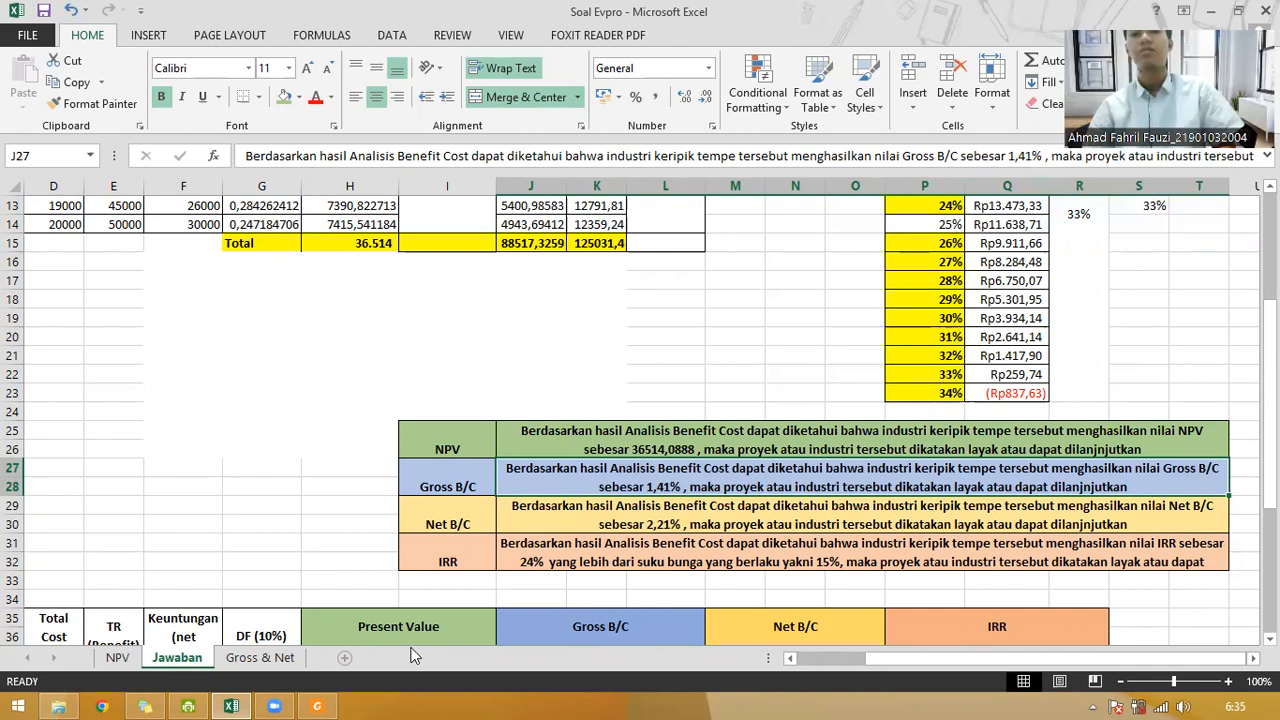
# Step: Review the NPV decision rules (Kaidah keputusan) in Buku Panduan TM 3.pdf in Foxit Reader, and return to the Excel workbook
pyautogui.hotkey('alt', 'Tab')
pyautogui.scroll(-10, 460, 388)
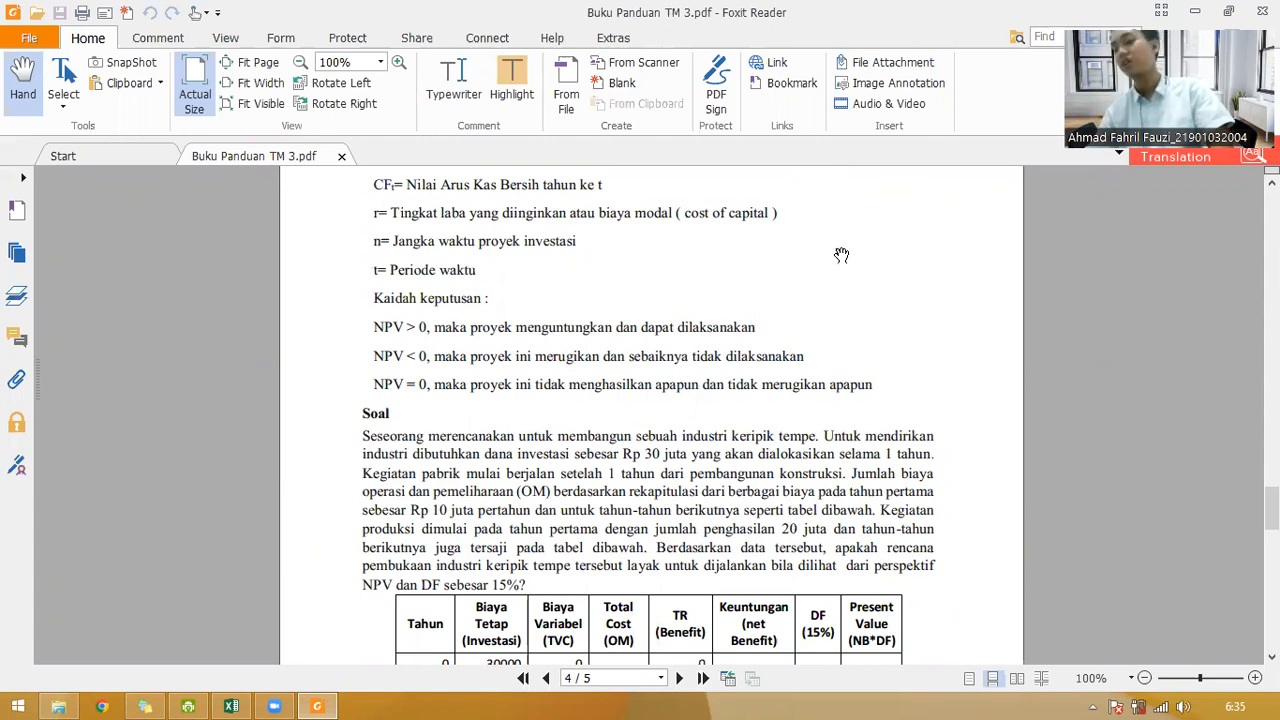
pyautogui.click(1197, 12)
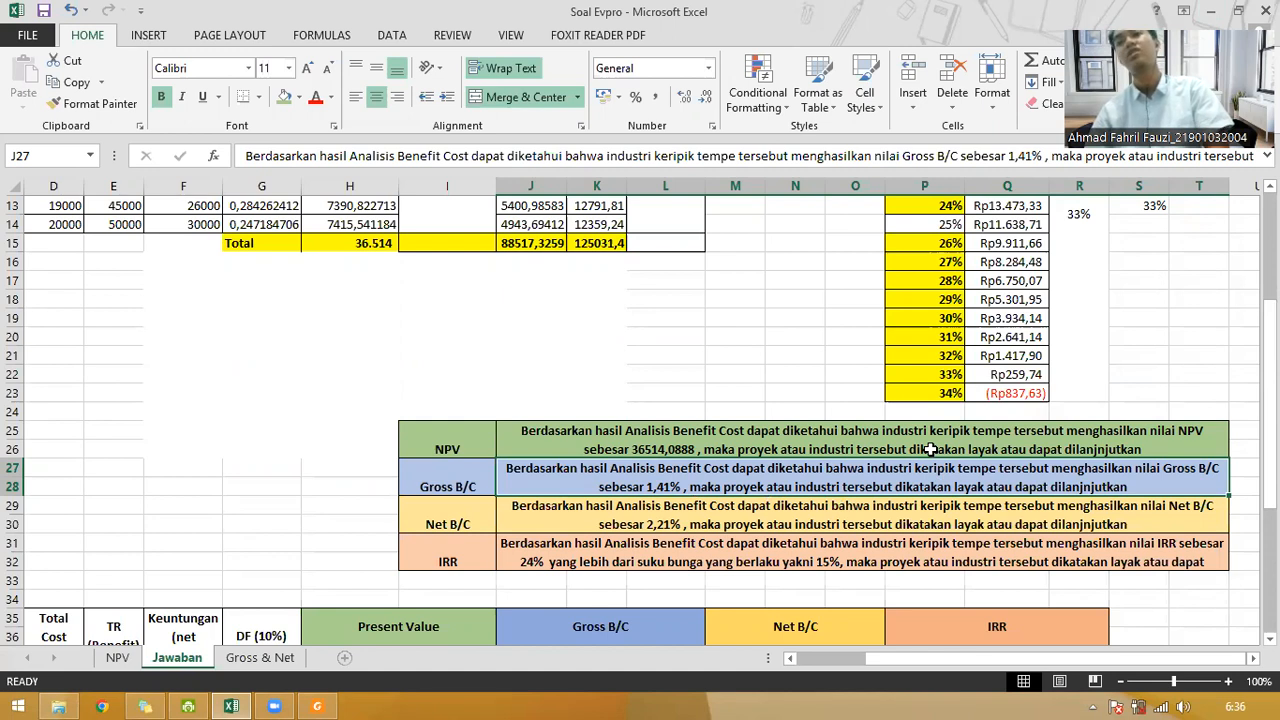
# Step: Clear the Gross B/C entries in J4:L14 and the Net B/C entries in N4:O6 of the investment table
pyautogui.scroll(4, 705, 357)
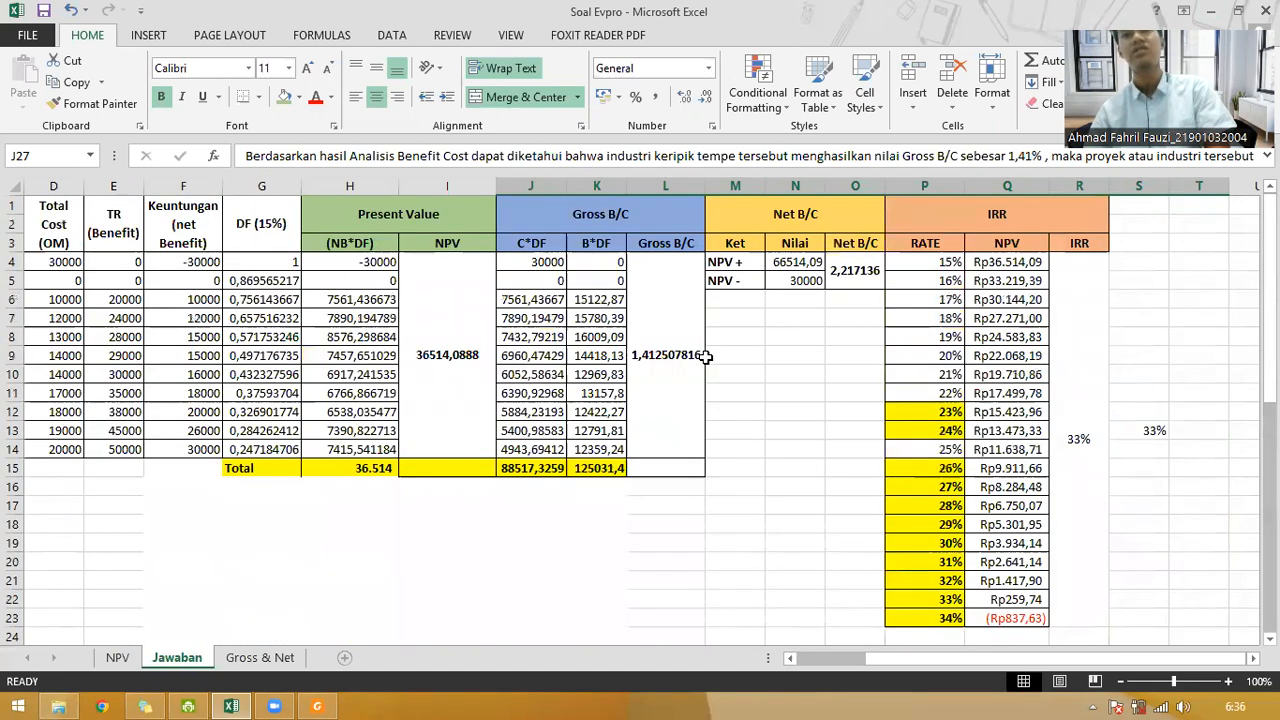
pyautogui.click(287, 339)
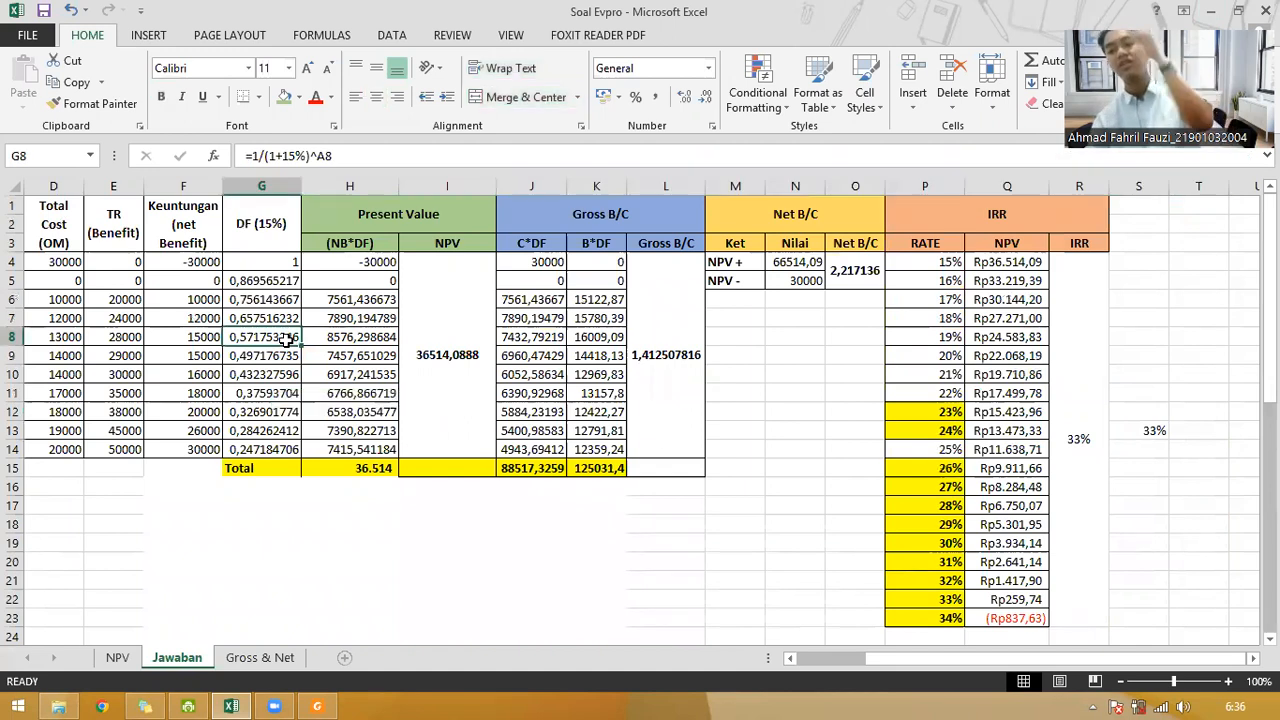
pyautogui.press('Left')
pyautogui.press('Left')
pyautogui.press('Left')
pyautogui.press('Left')
pyautogui.press('Left')
pyautogui.press('Left')
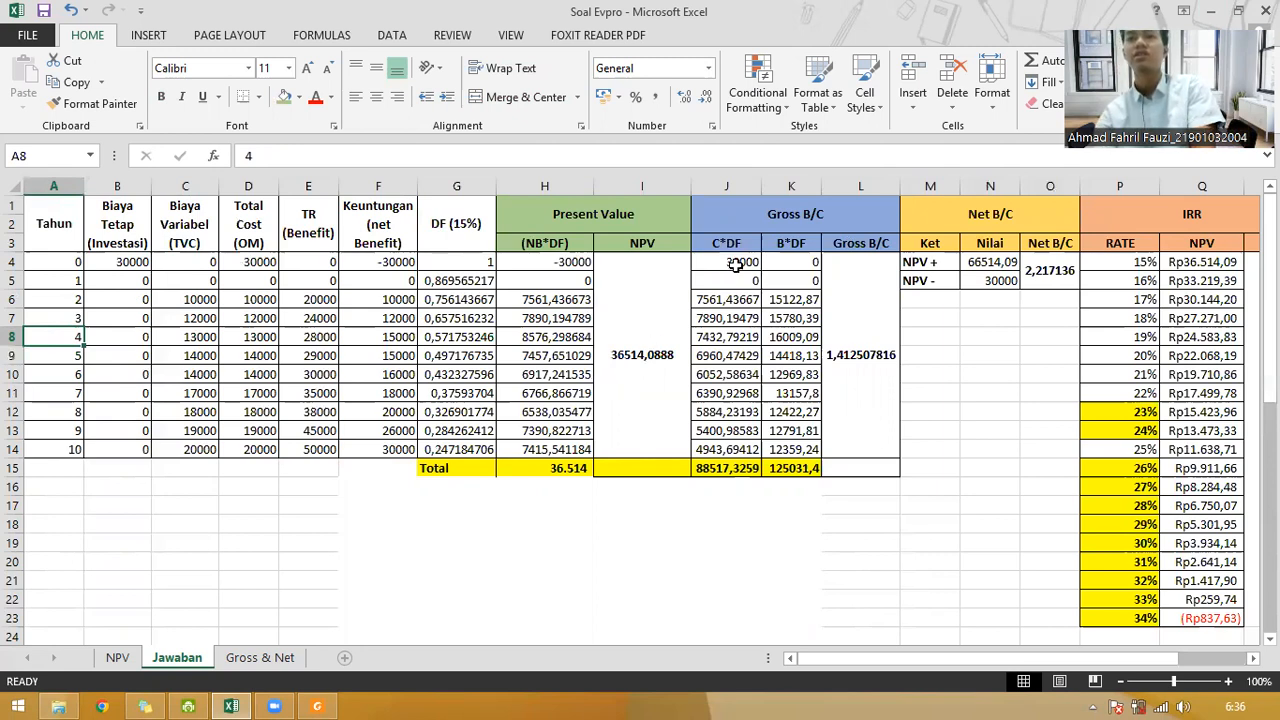
pyautogui.moveTo(738, 262); pyautogui.dragTo(849, 394)
pyautogui.press('Delete')
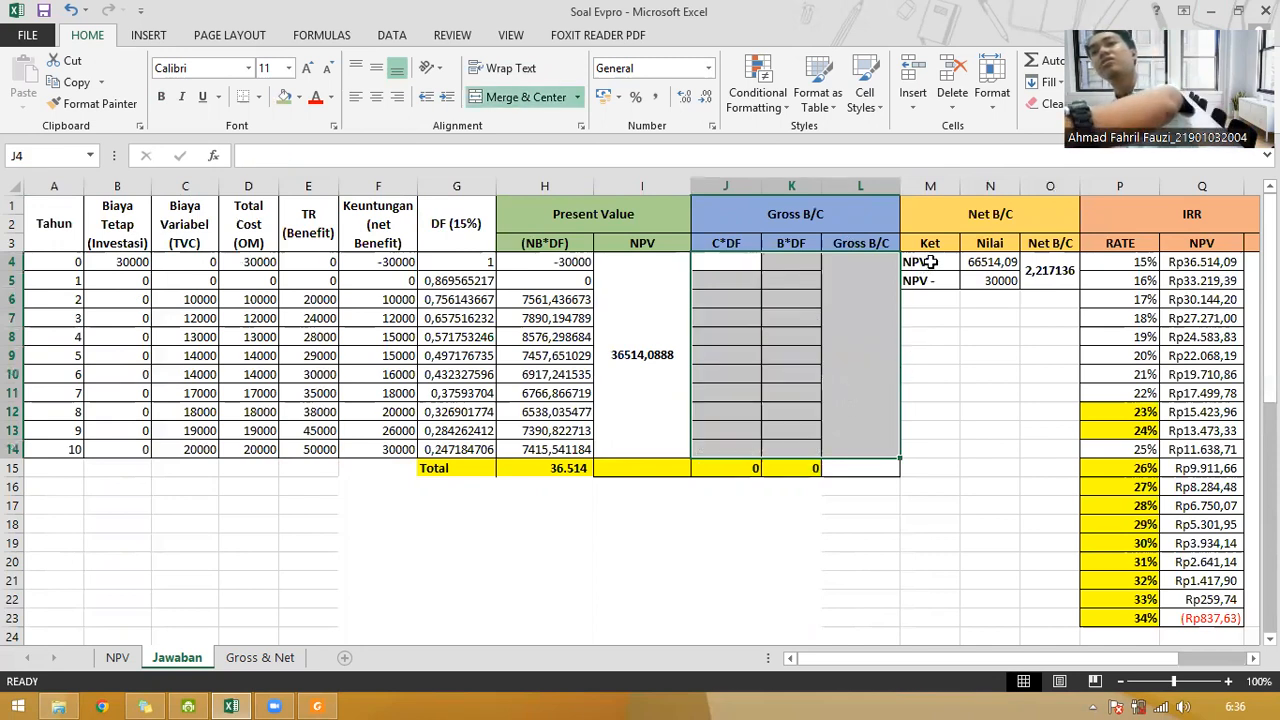
pyautogui.moveTo(988, 263); pyautogui.dragTo(1034, 293)
pyautogui.press('Delete')
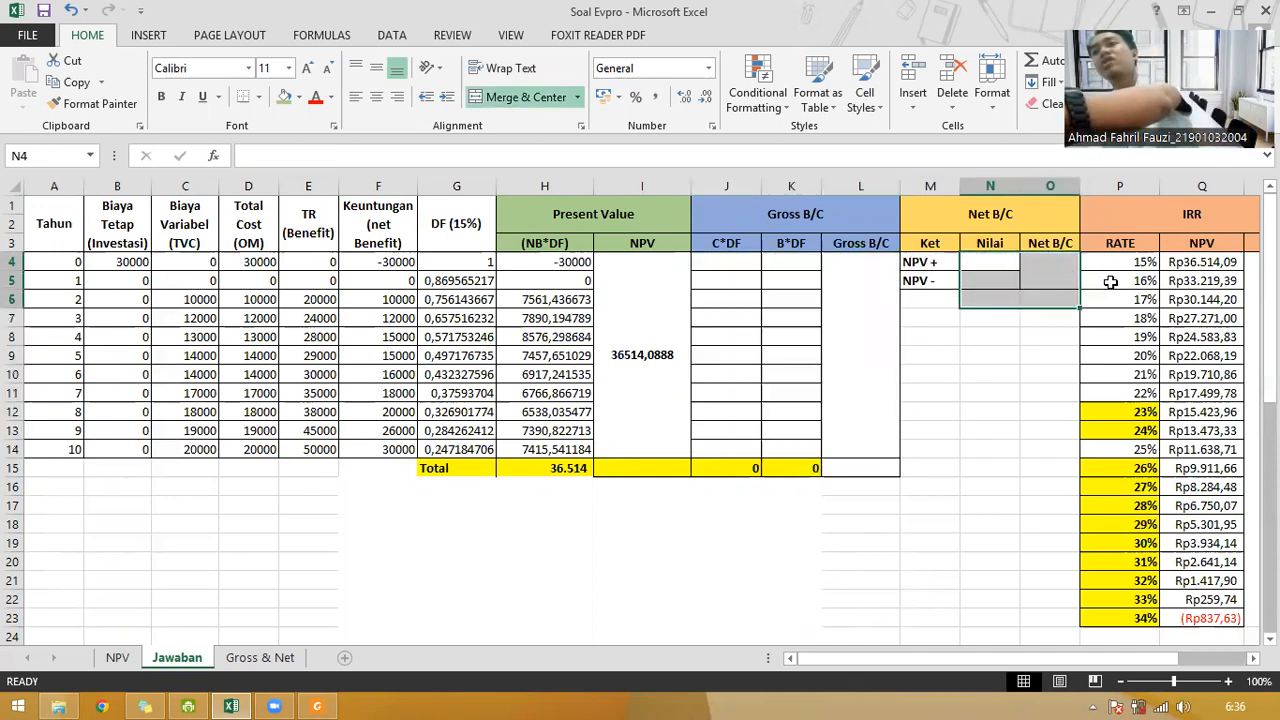
# Step: Clear the NPV formulas for the 15% to 34% rates in Q4:Q23 of the IRR section
pyautogui.click(1185, 262)
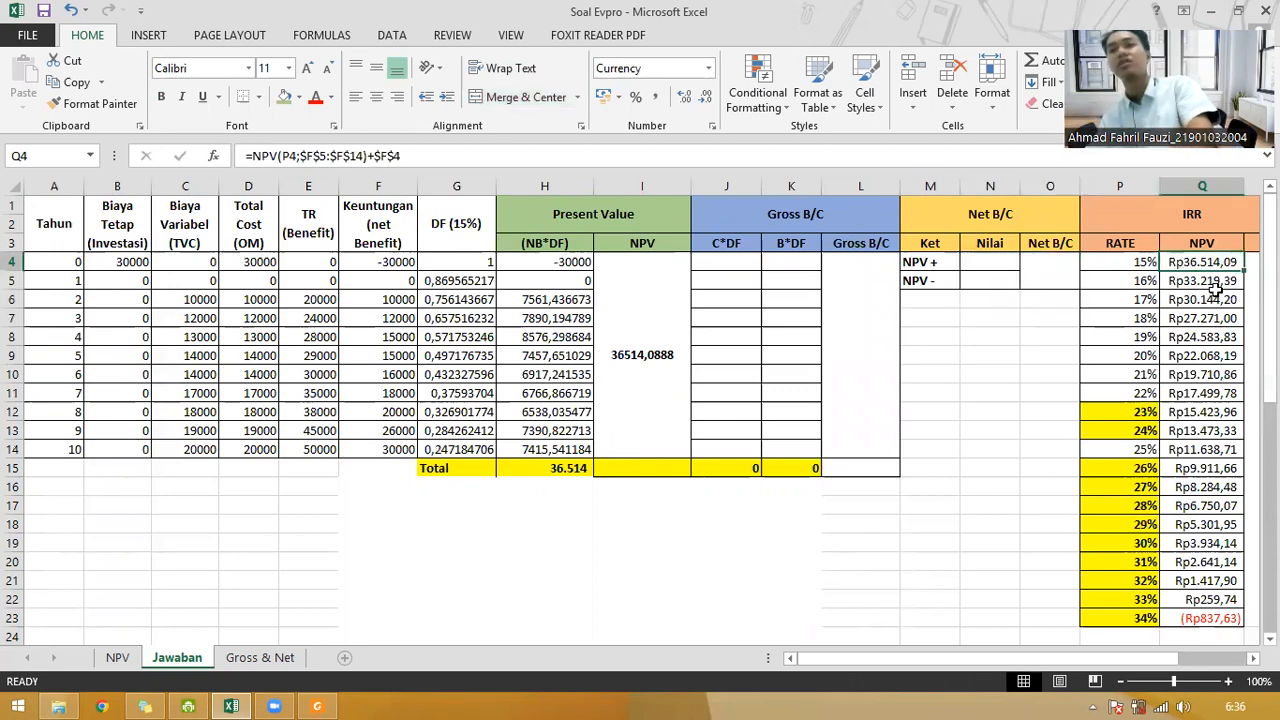
pyautogui.hotkey('shift', 'Down')
pyautogui.hotkey('shift', 'Down')
pyautogui.hotkey('shift', 'Down')
pyautogui.hotkey('shift', 'Down')
pyautogui.hotkey('shift', 'Down')
pyautogui.hotkey('shift', 'Down')
pyautogui.hotkey('shift', 'Down')
pyautogui.hotkey('shift', 'Down')
pyautogui.hotkey('shift', 'Down')
pyautogui.hotkey('shift', 'Down')
pyautogui.hotkey('shift', 'Down')
pyautogui.hotkey('shift', 'Down')
pyautogui.hotkey('shift', 'Down')
pyautogui.hotkey('shift', 'Down')
pyautogui.hotkey('shift', 'Down')
pyautogui.hotkey('shift', 'Down')
pyautogui.hotkey('shift', 'Down')
pyautogui.hotkey('shift', 'Down')
pyautogui.hotkey('shift', 'Down')
pyautogui.hotkey('shift', 'Down')
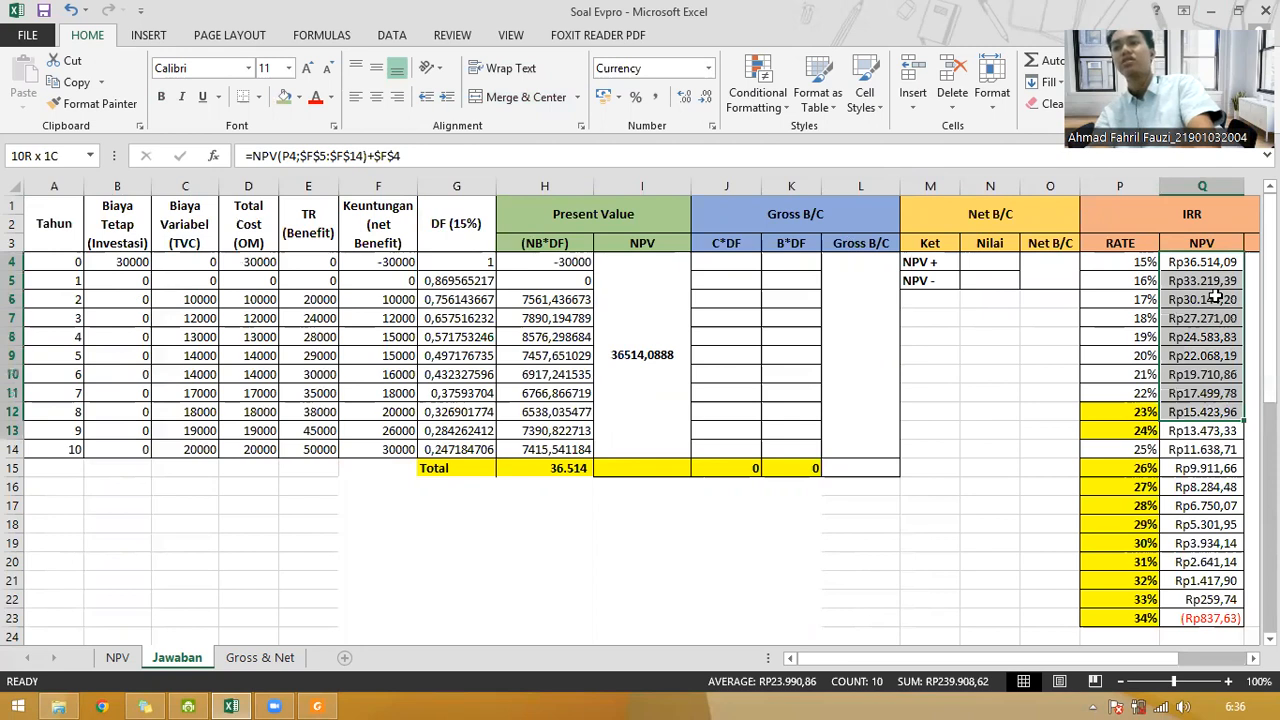
pyautogui.hotkey('shift', 'Up')
pyautogui.hotkey('shift', 'Up')
pyautogui.hotkey('shift', 'Up')
pyautogui.hotkey('shift', 'Up')
pyautogui.hotkey('shift', 'Up')
pyautogui.hotkey('shift', 'Up')
pyautogui.hotkey('shift', 'Right')
pyautogui.hotkey('shift', 'Right')
pyautogui.hotkey('shift', 'Right')
pyautogui.hotkey('shift', 'Right')
pyautogui.hotkey('shift', 'Right')
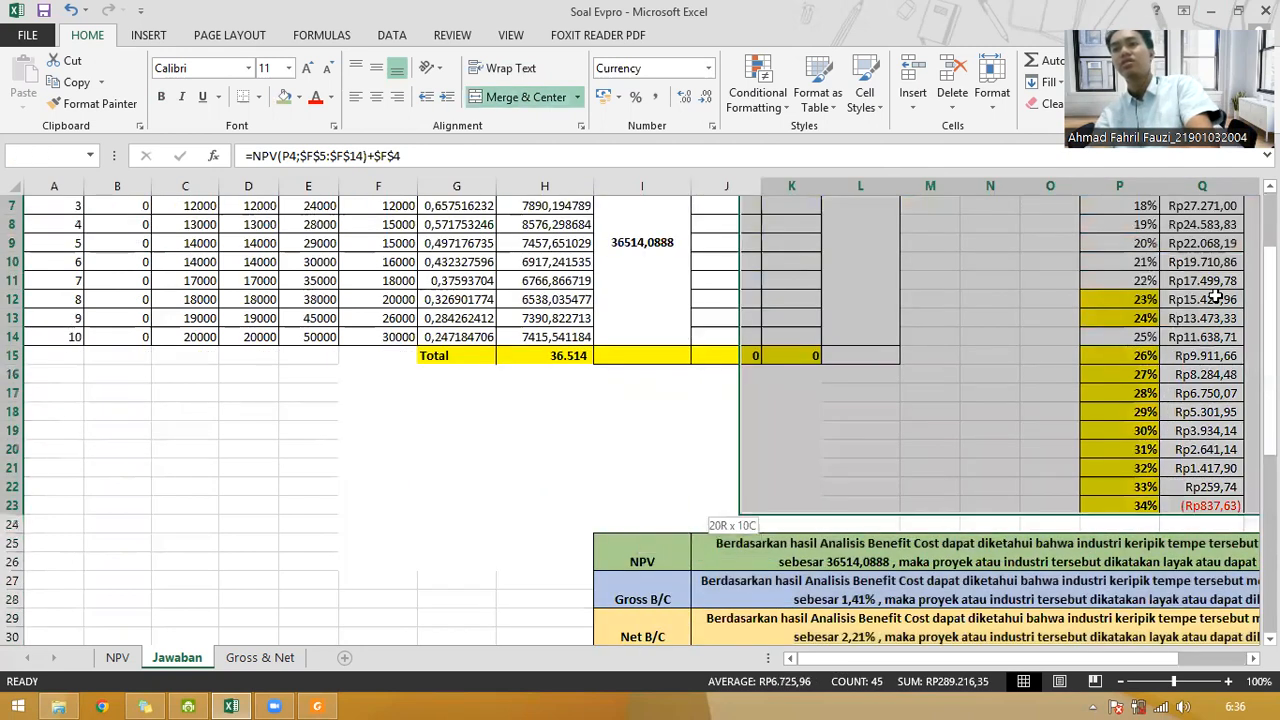
pyautogui.hotkey('shift', 'Right')
pyautogui.hotkey('shift', 'Left')
pyautogui.hotkey('shift', 'Right')
pyautogui.hotkey('shift', 'Right')
pyautogui.hotkey('shift', 'Right')
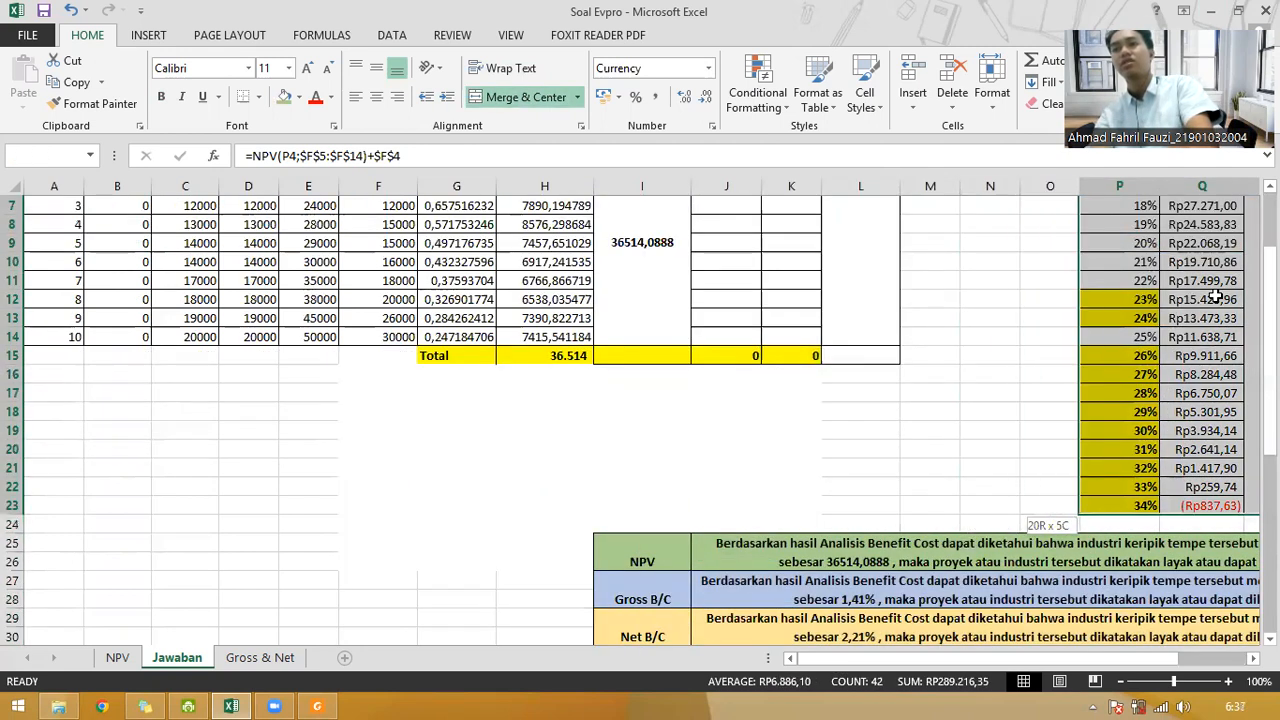
pyautogui.hotkey('shift', 'Left')
pyautogui.hotkey('shift', 'Left')
pyautogui.hotkey('shift', 'Left')
pyautogui.hotkey('shift', 'Left')
pyautogui.hotkey('shift', 'Left')
pyautogui.hotkey('shift', 'Right')
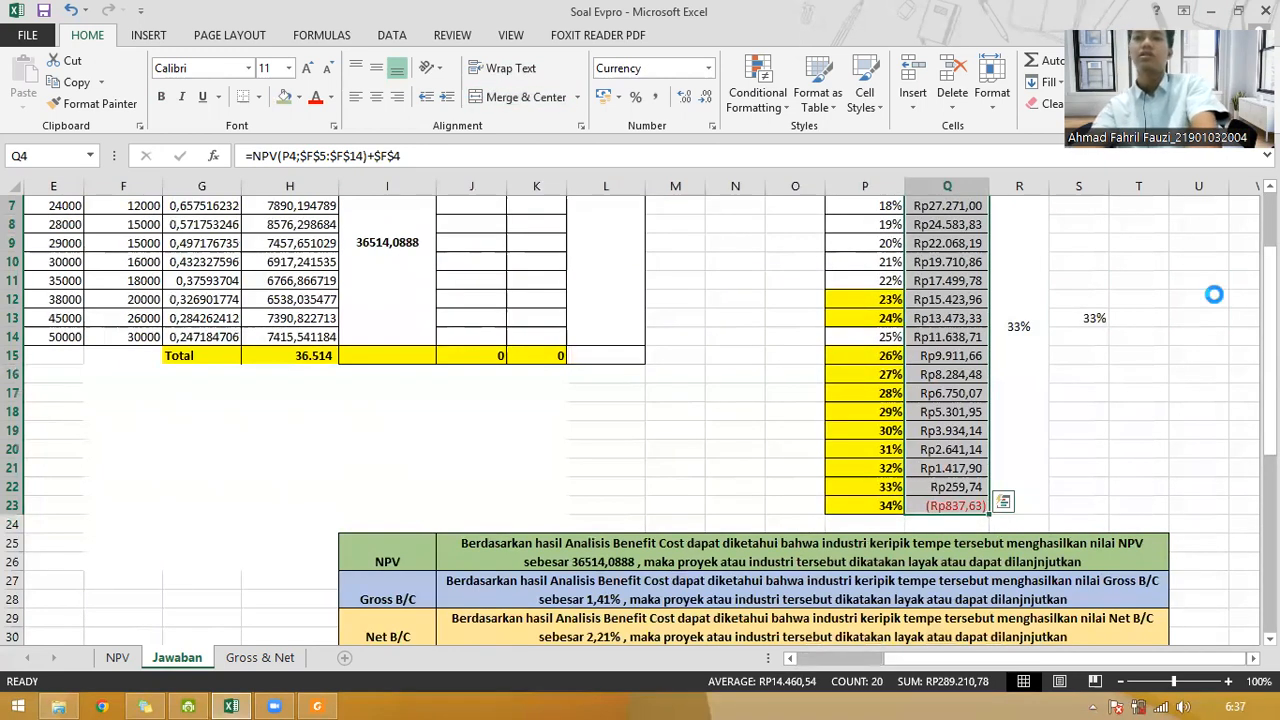
pyautogui.press('Delete')
pyautogui.scroll(2, 1215, 295)
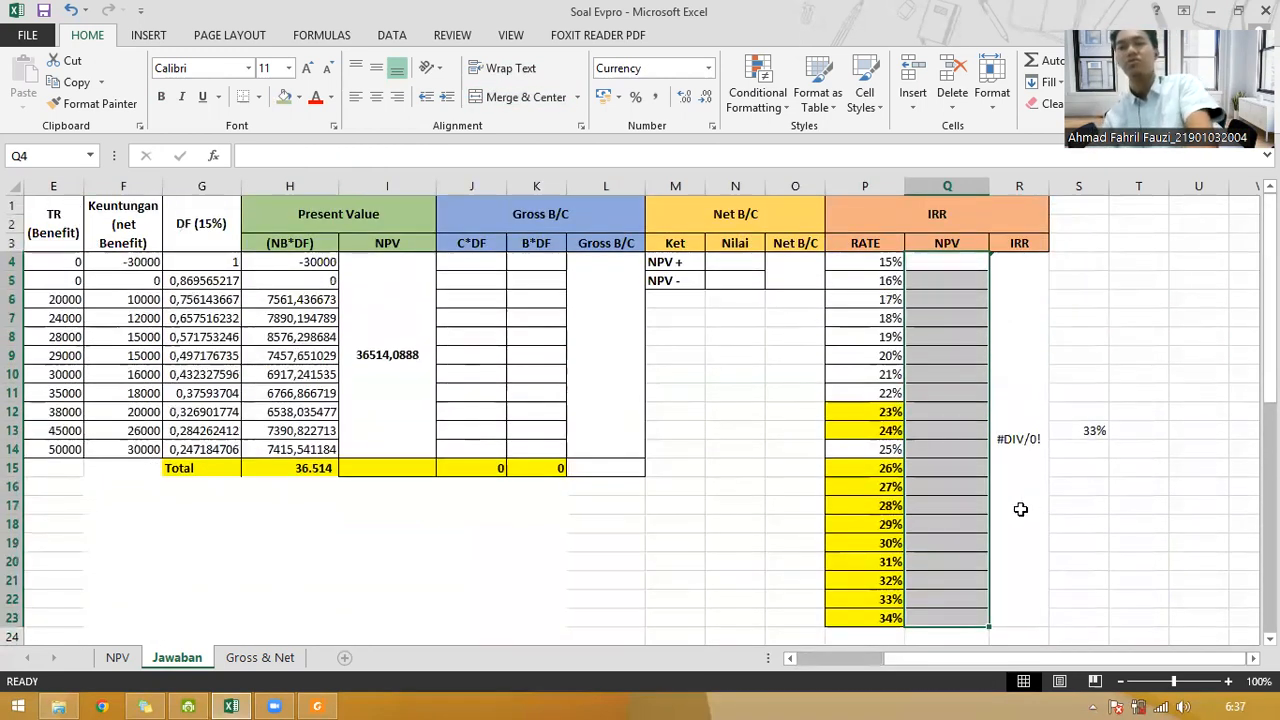
pyautogui.click(691, 396)
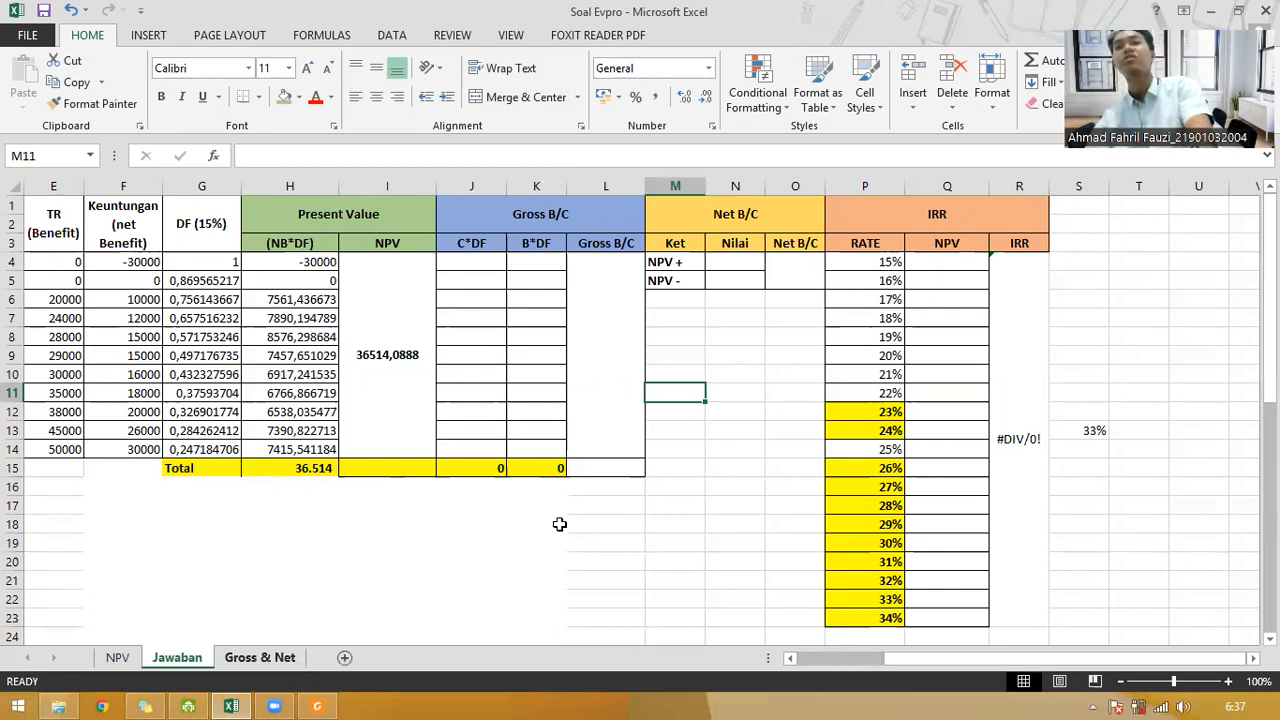
# Step: Switch to File Explorer, open Panduan Praktikum Evaluasi Proyek TM 4.pdf from the TM 4 folder, and view its Gross B/C Ratio section
pyautogui.hotkey('alt', 'Tab')
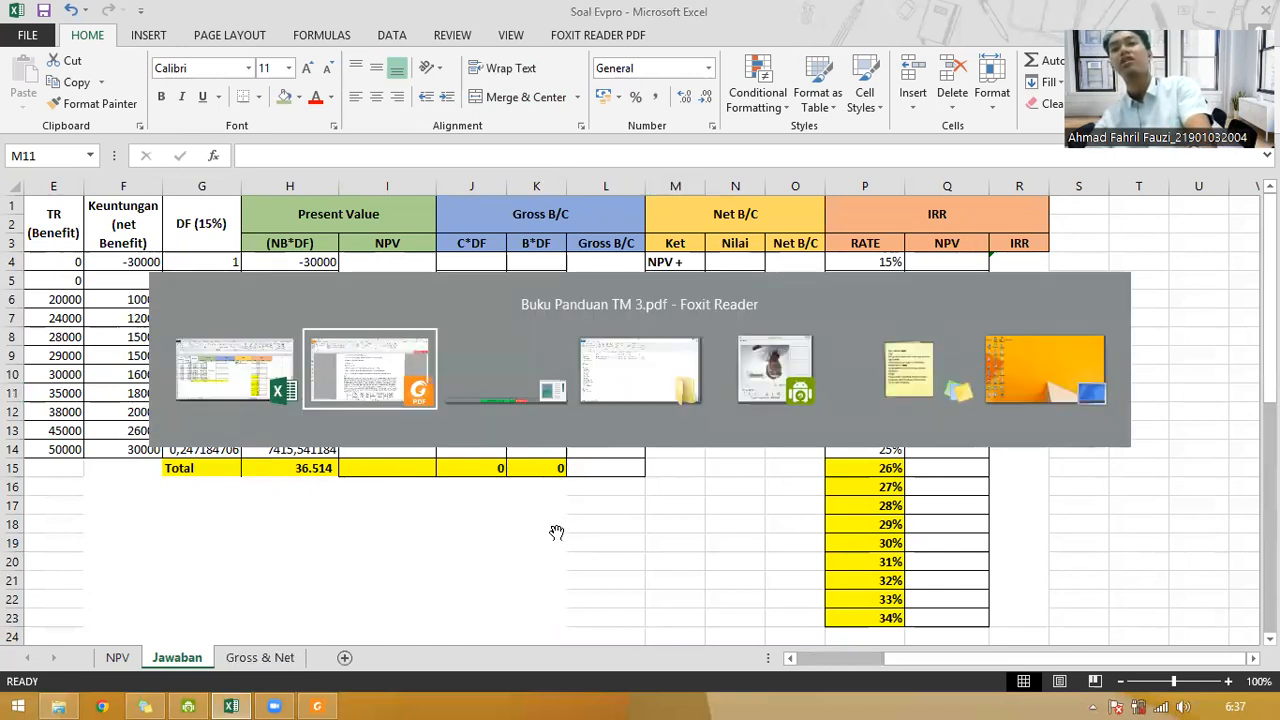
pyautogui.hotkey('alt', 'Tab')
pyautogui.hotkey('alt', 'Tab')
pyautogui.hotkey('alt', 'Tab')
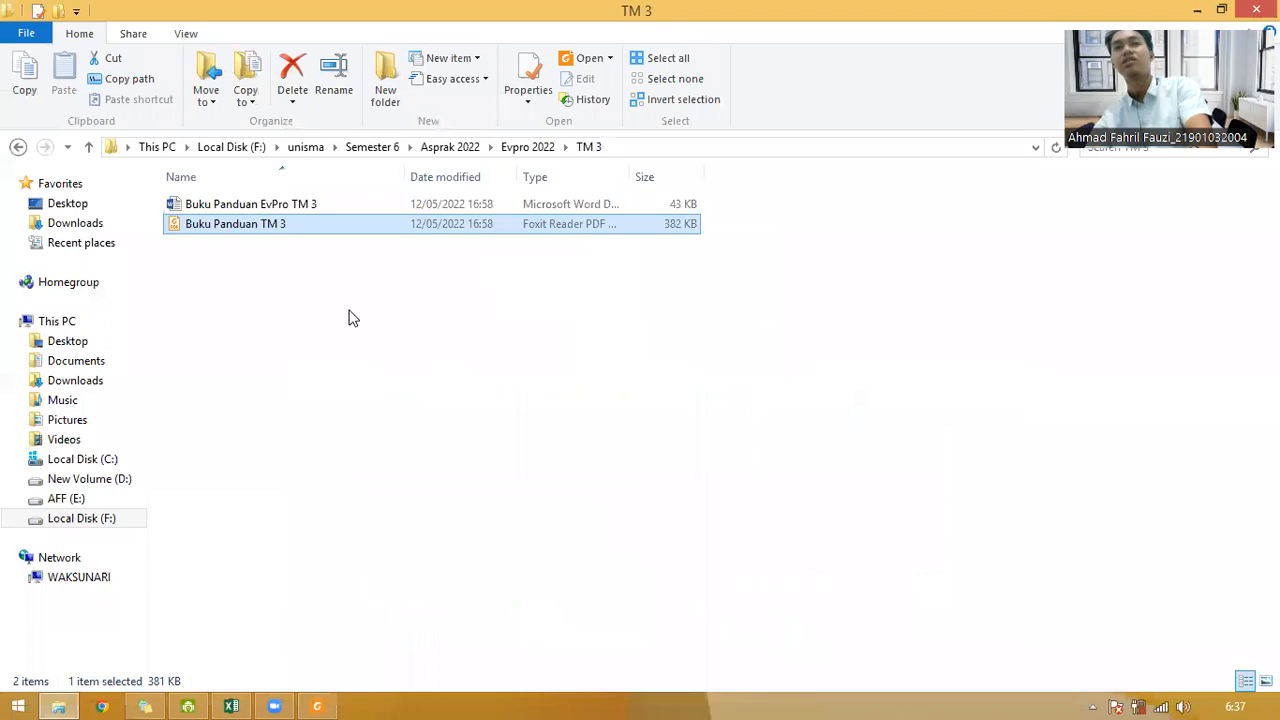
pyautogui.press('BackSpace')
pyautogui.click(335, 272)
pyautogui.doubleClick(333, 270)
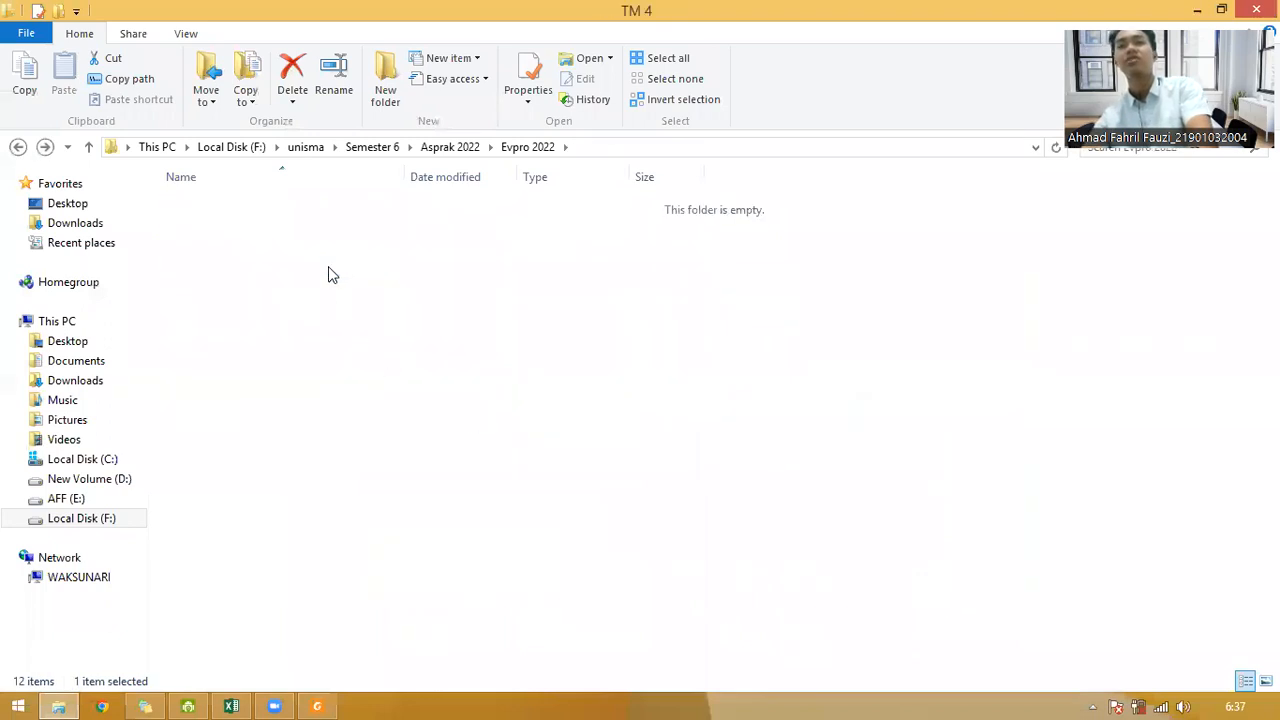
pyautogui.press('p')
pyautogui.press('Return')
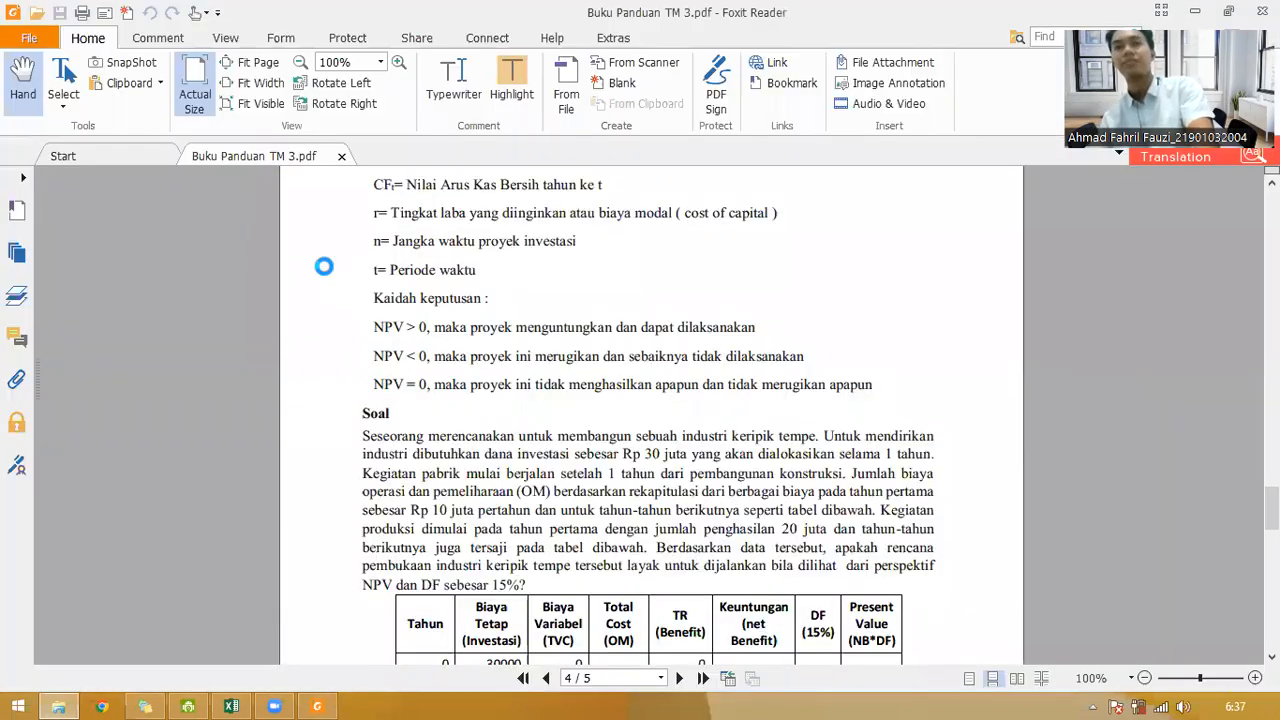
pyautogui.scroll(10, 440, 294)
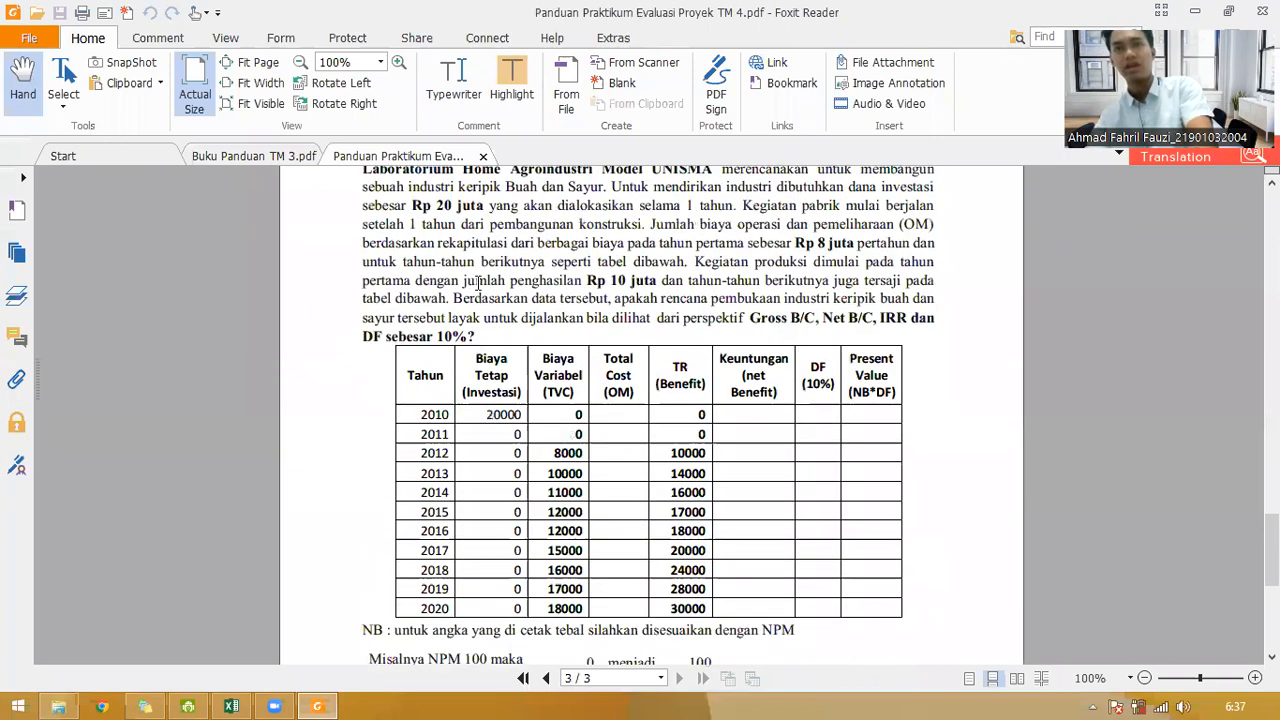
pyautogui.scroll(15, 478, 287)
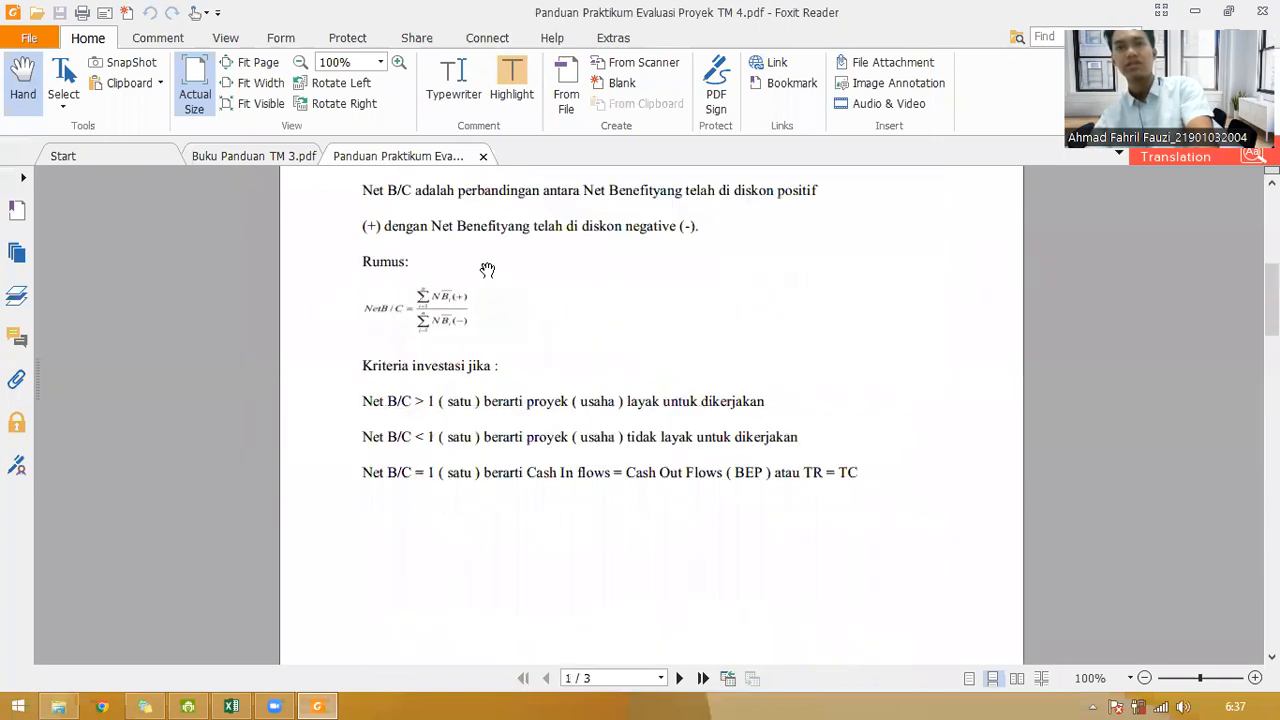
pyautogui.scroll(-2, 492, 255)
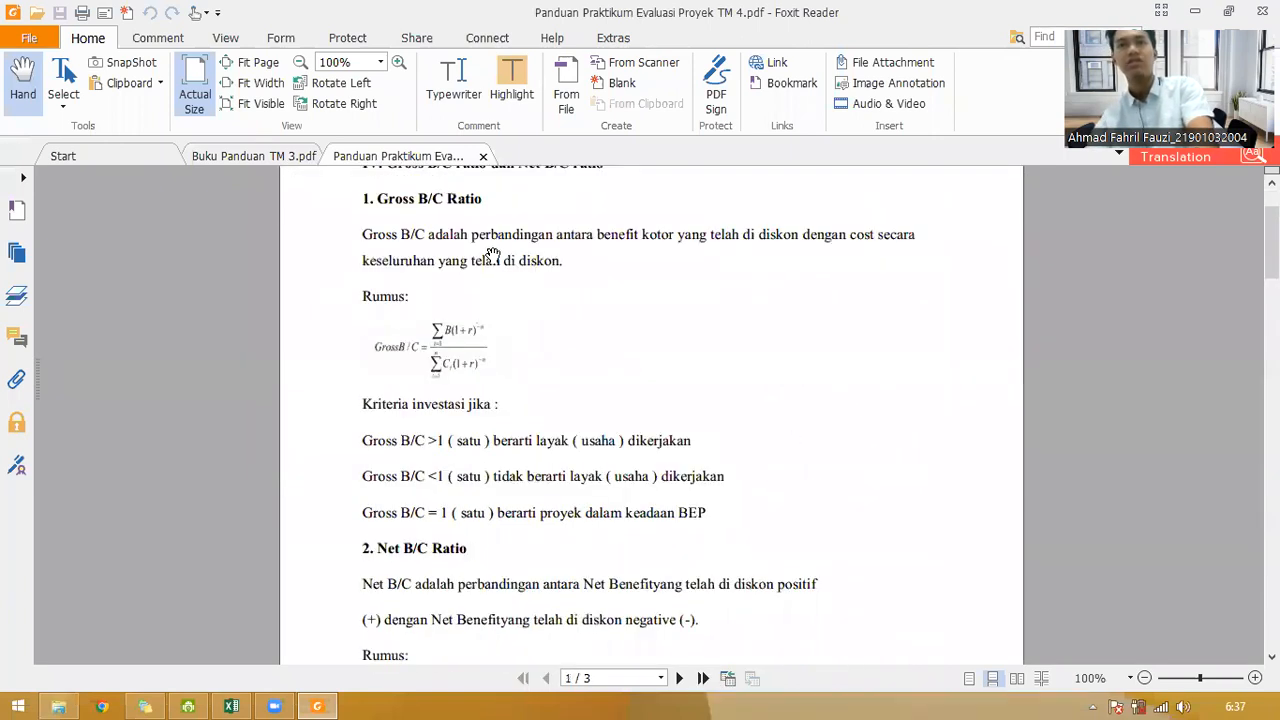
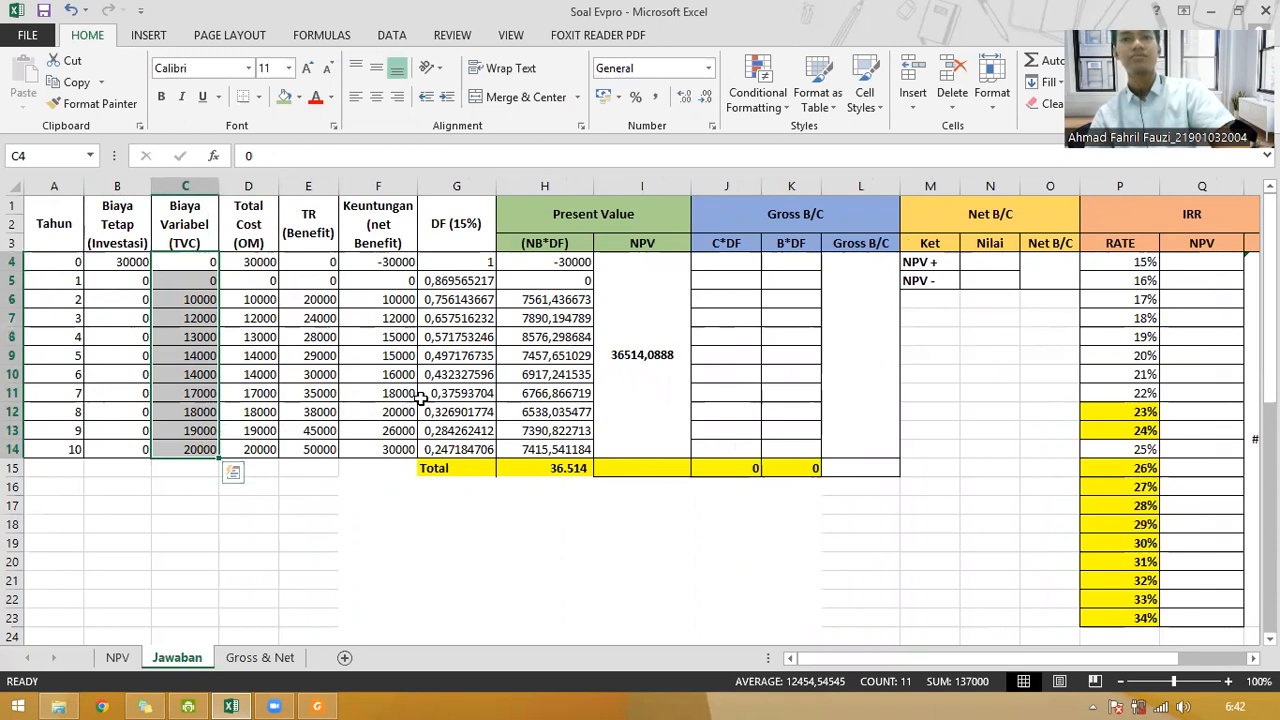
# Step: Enter the formula =D4*G4 in cell J4 to calculate the first discounted cost under C*DF
pyautogui.click(745, 263)
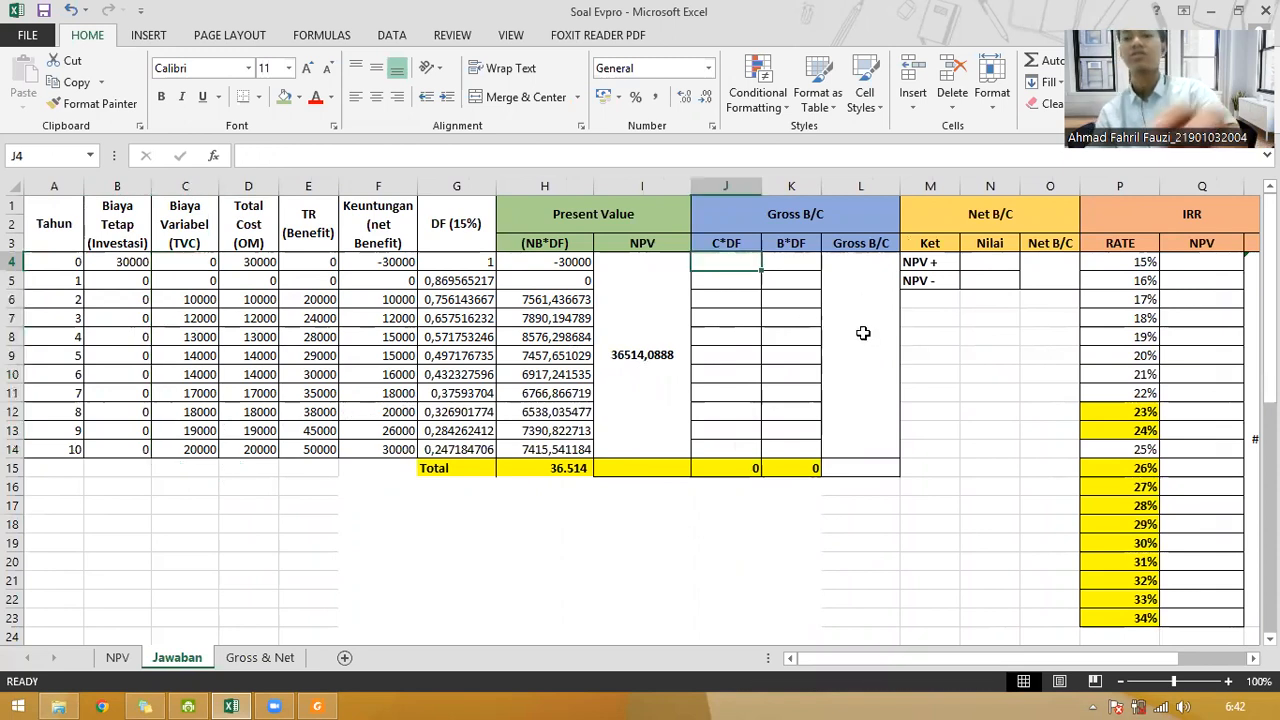
pyautogui.write('=')
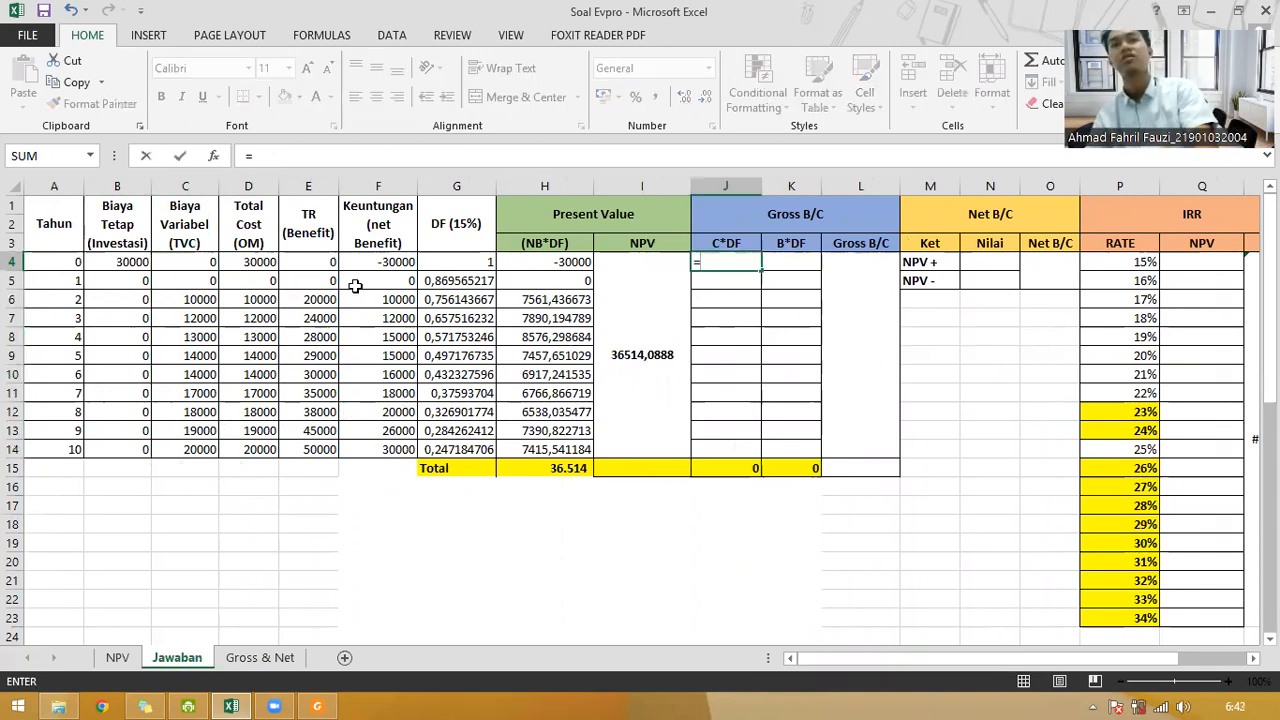
pyautogui.click(258, 262)
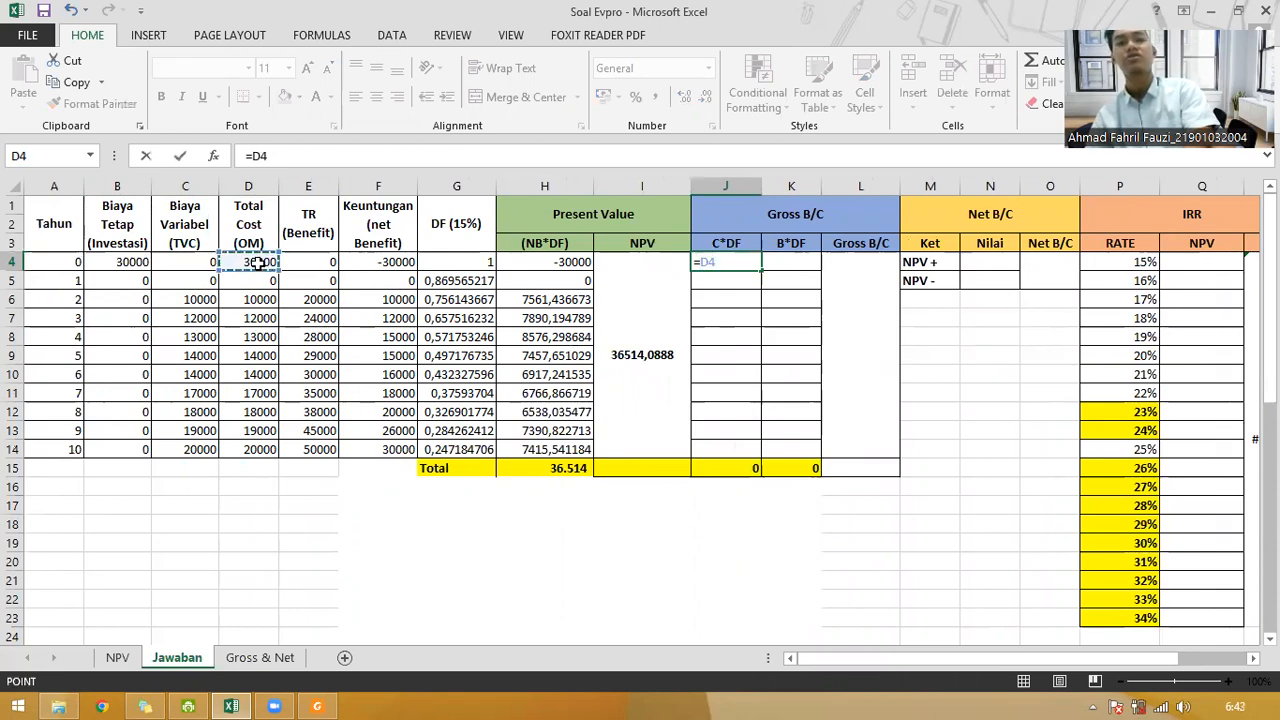
pyautogui.write('*')
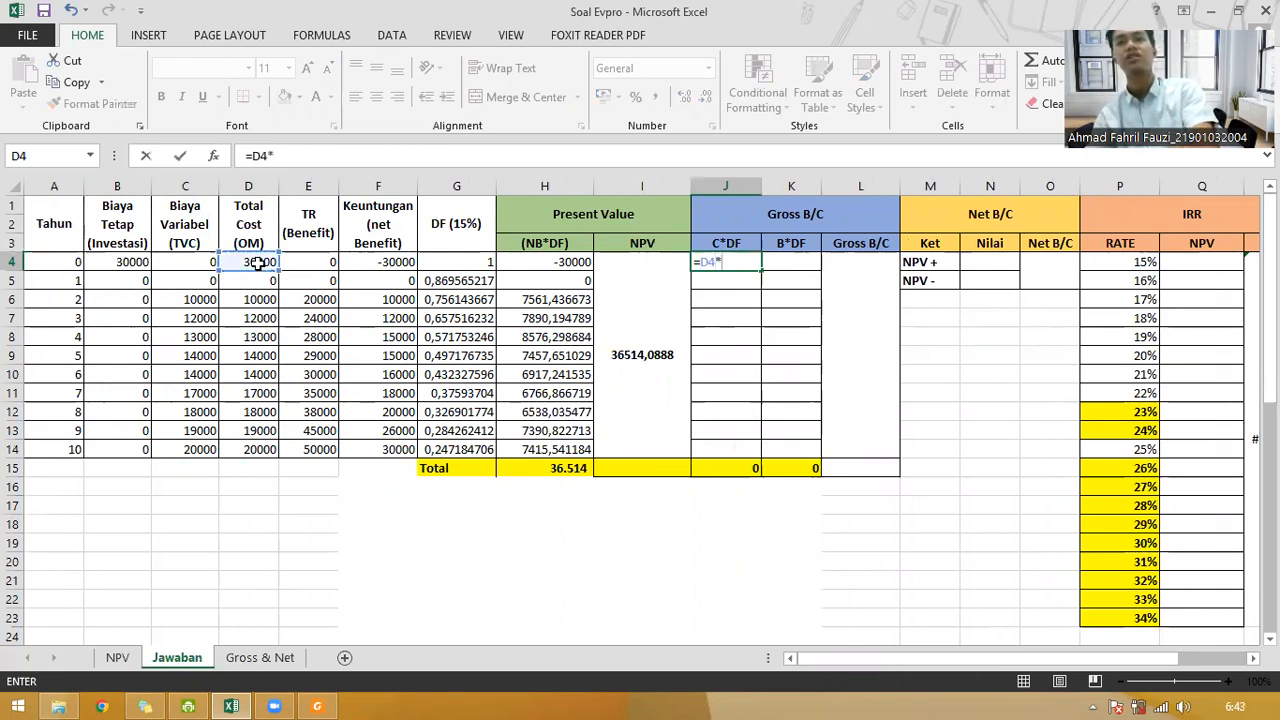
pyautogui.click(473, 263)
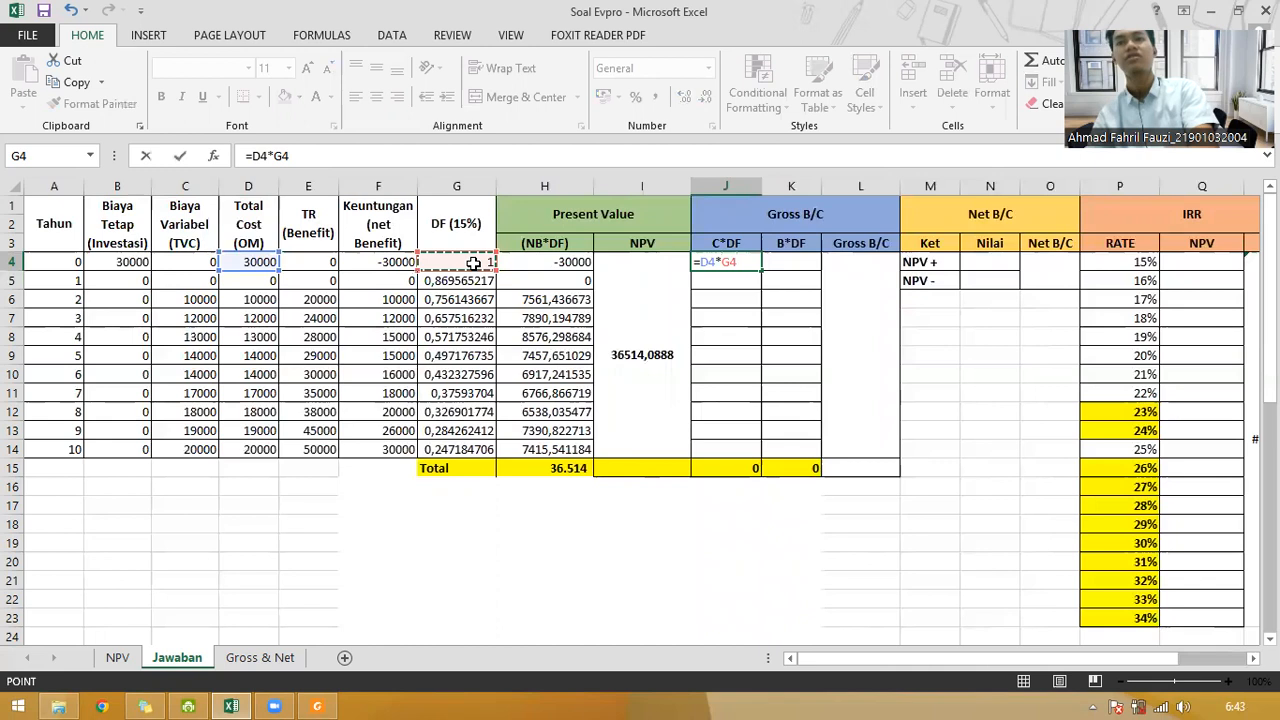
pyautogui.press('Return')
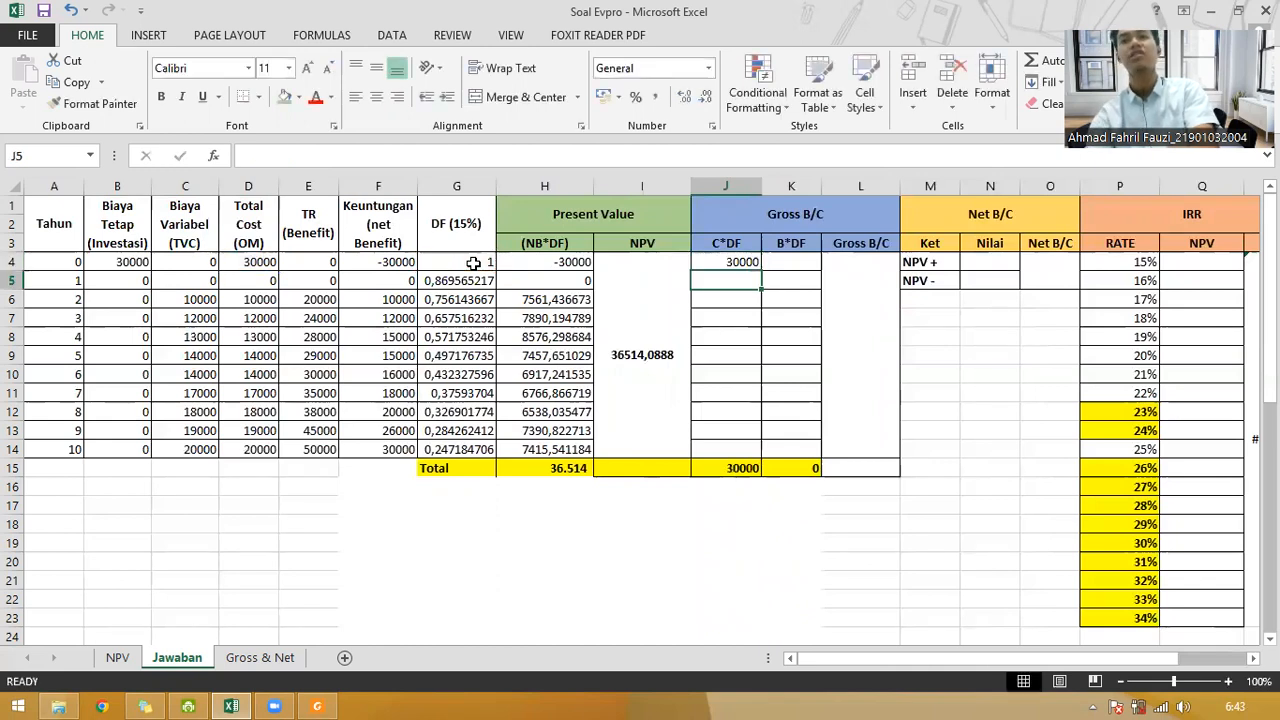
# Step: Copy the discounted cost formula from J4 down through J14 in the C*DF column
pyautogui.click(752, 262)
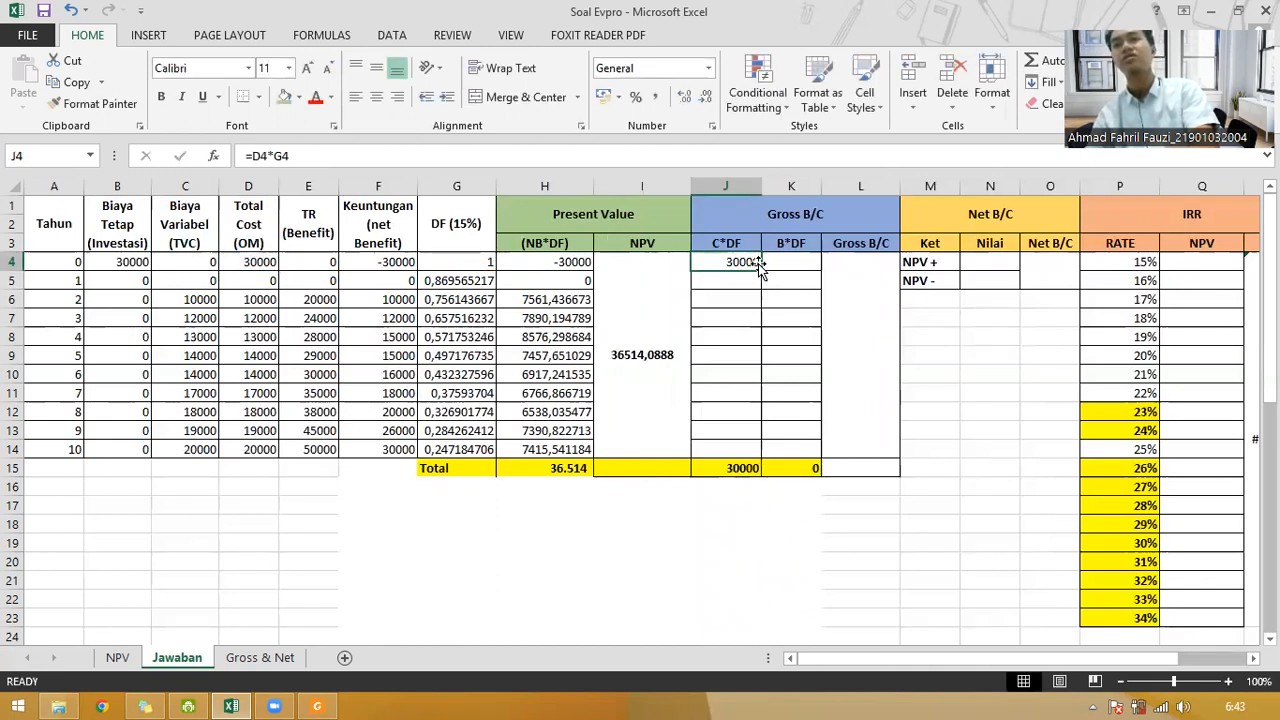
pyautogui.moveTo(761, 269); pyautogui.dragTo(752, 455)
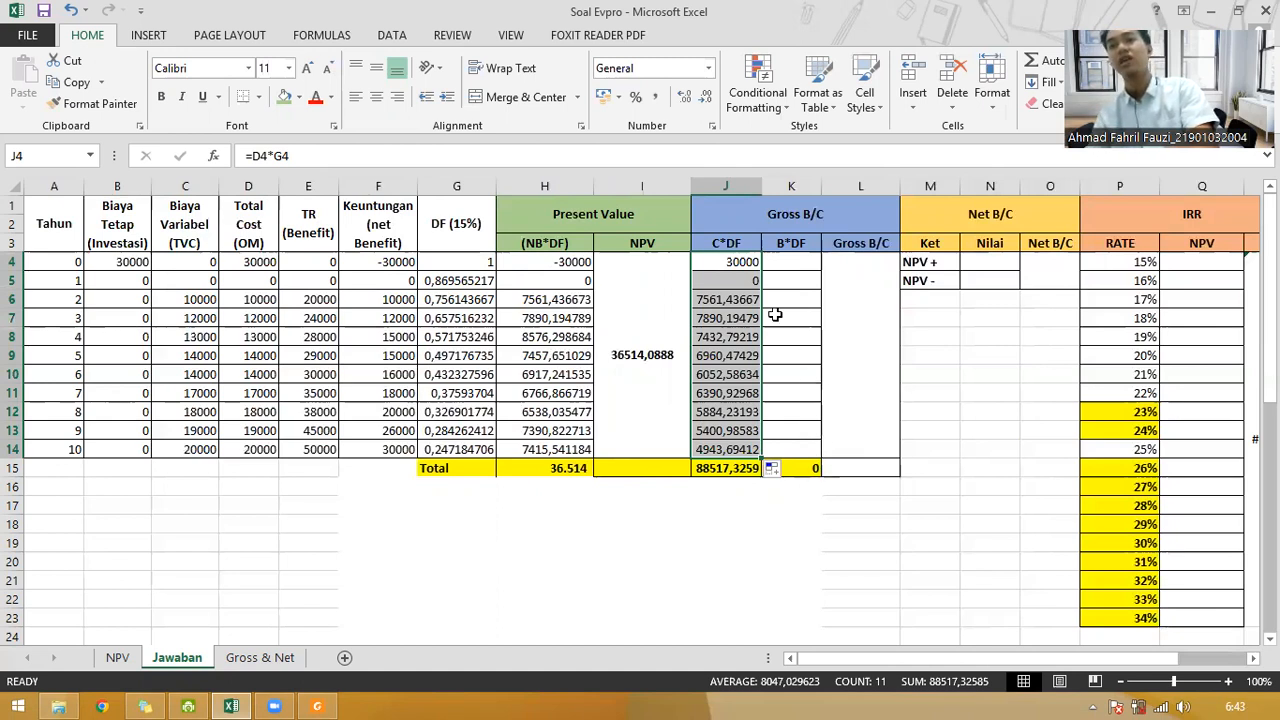
# Step: Enter the formula =E4*G4 in K4 under B*DF and fill it down through K14
pyautogui.moveTo(799, 262); pyautogui.dragTo(799, 300)
pyautogui.click(799, 262)
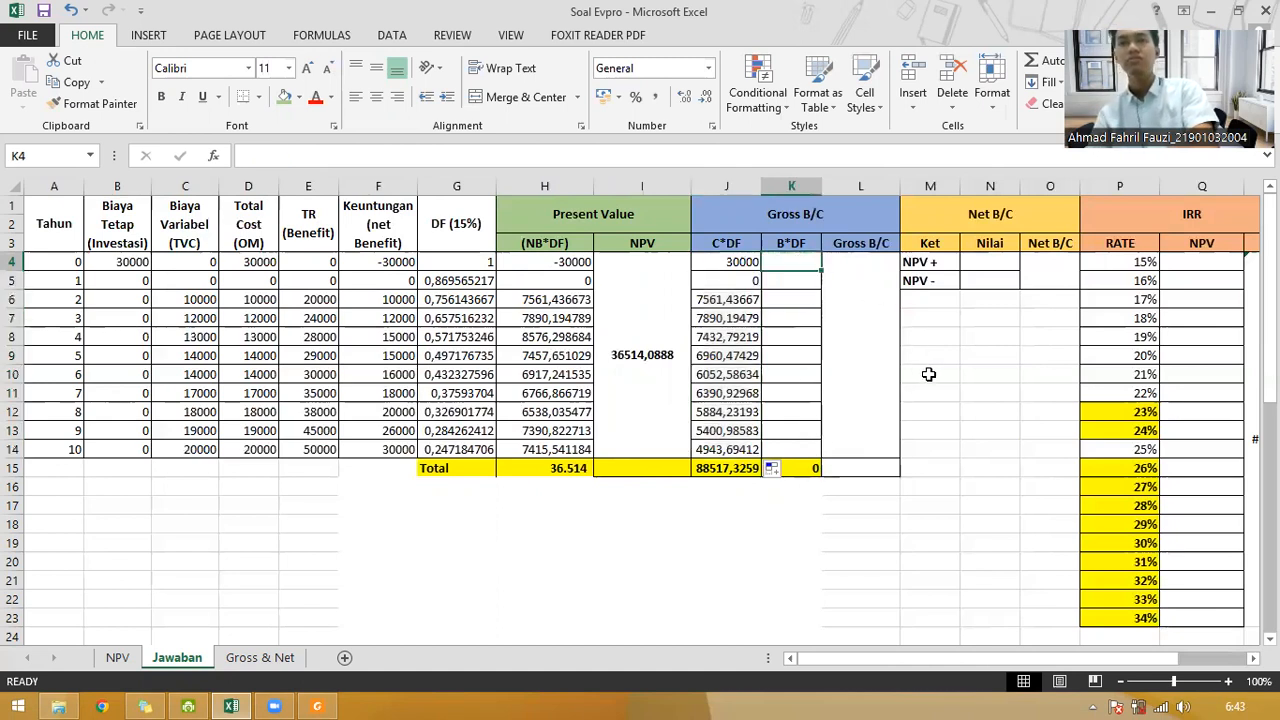
pyautogui.write('=')
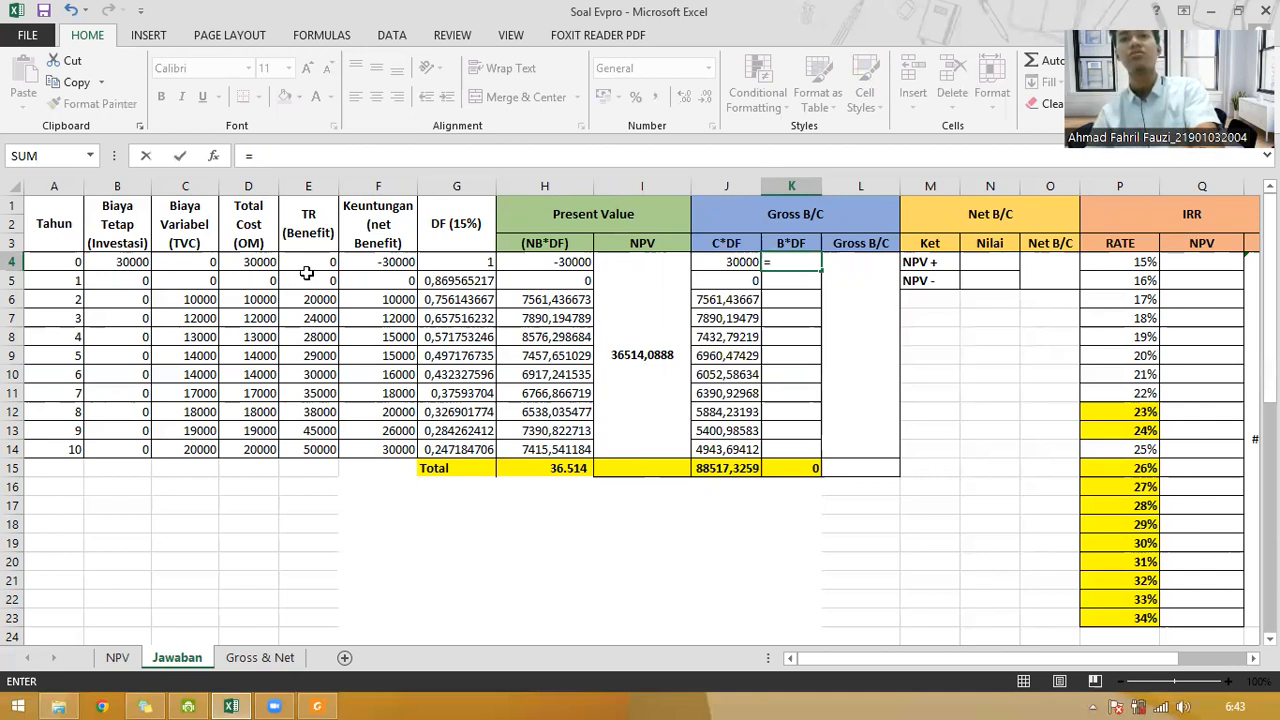
pyautogui.click(312, 263)
pyautogui.write('*')
pyautogui.click(474, 262)
pyautogui.press('Return')
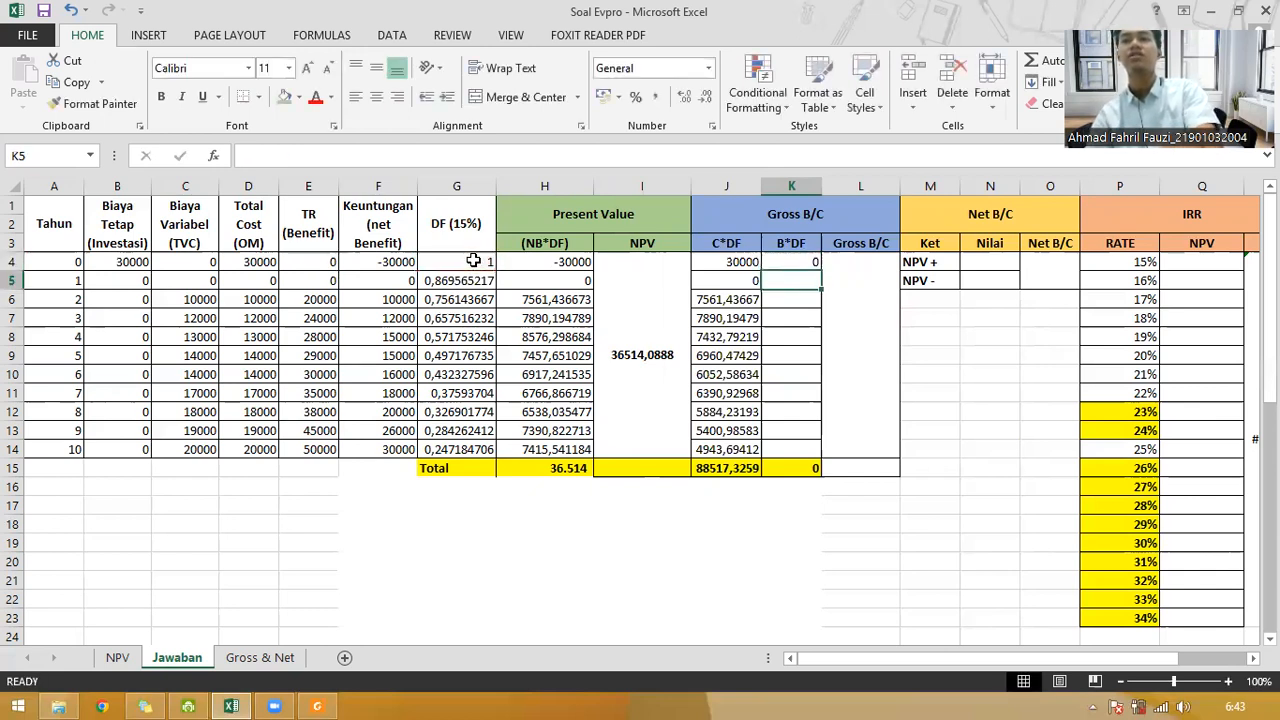
pyautogui.click(781, 261)
pyautogui.moveTo(818, 270); pyautogui.dragTo(812, 458)
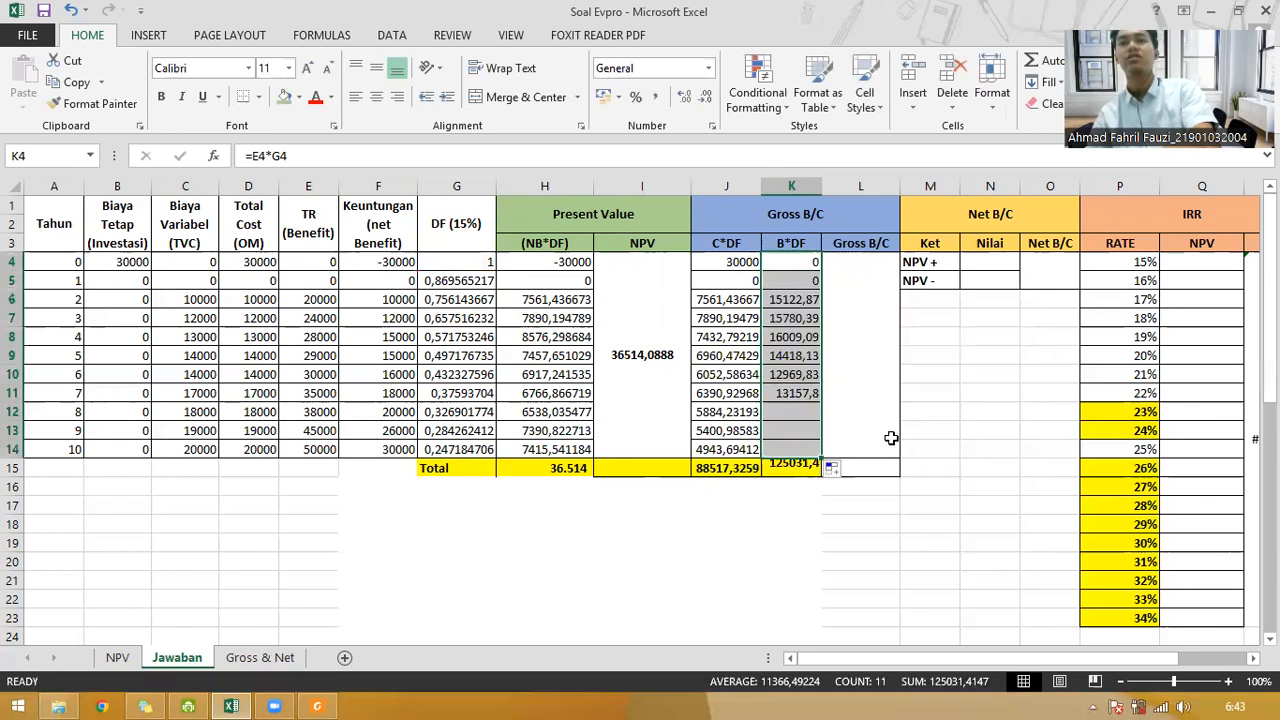
# Step: Compare the B*DF total in K15 with the C*DF total in J15
pyautogui.click(866, 376)
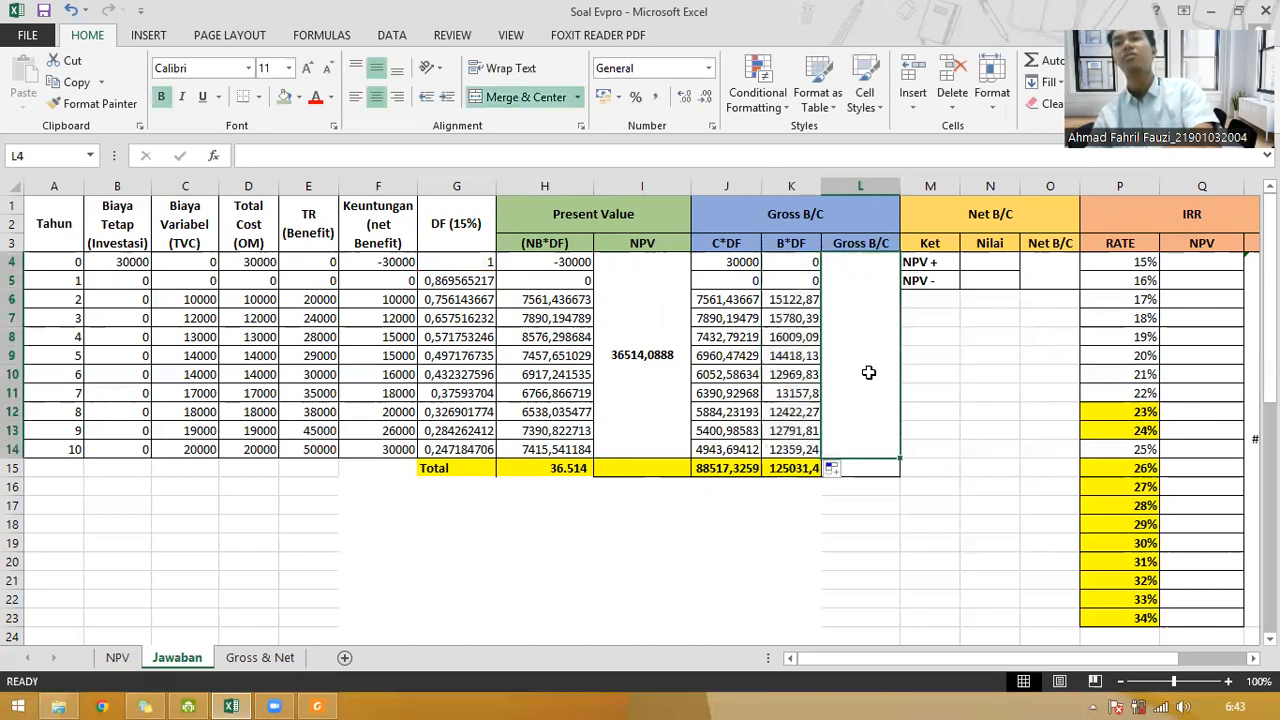
pyautogui.click(792, 469)
pyautogui.click(738, 468)
pyautogui.click(790, 468)
pyautogui.click(741, 467)
pyautogui.click(792, 468)
pyautogui.click(740, 468)
pyautogui.click(797, 468)
pyautogui.click(740, 468)
# Step: Calculate the Gross B/C ratio in L4 with the formula =K15/J15
pyautogui.click(851, 387)
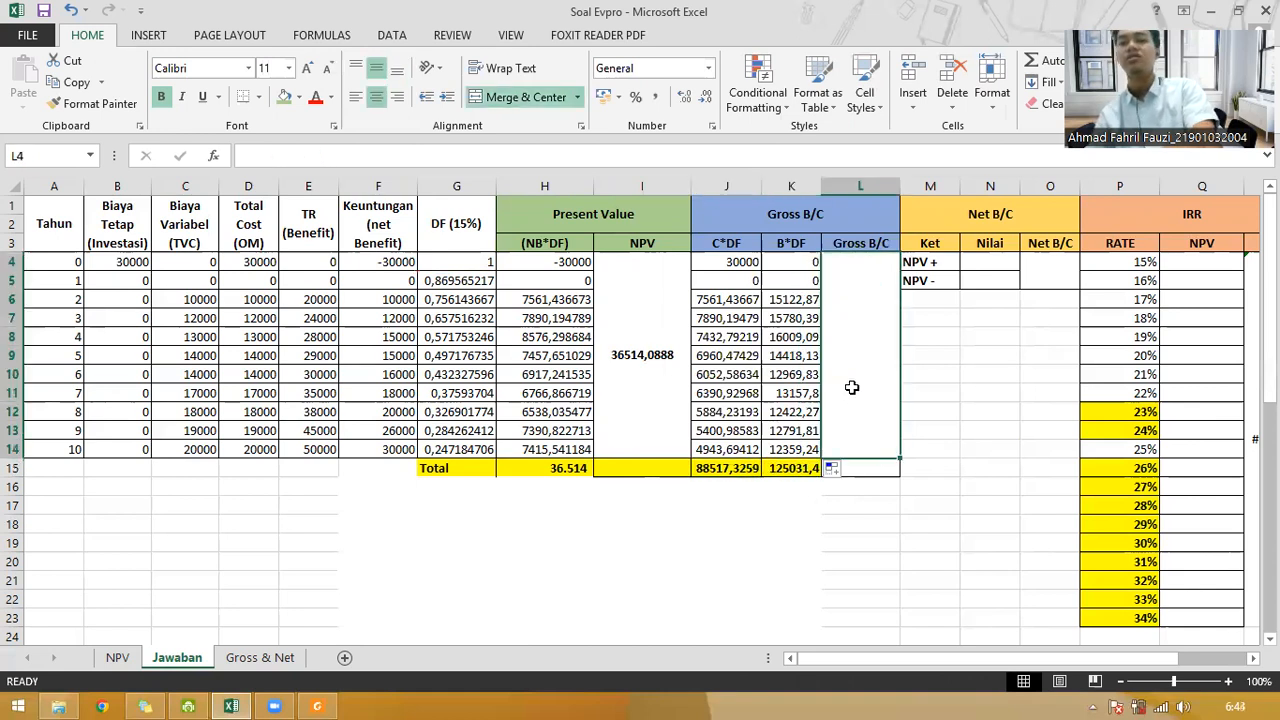
pyautogui.write('=')
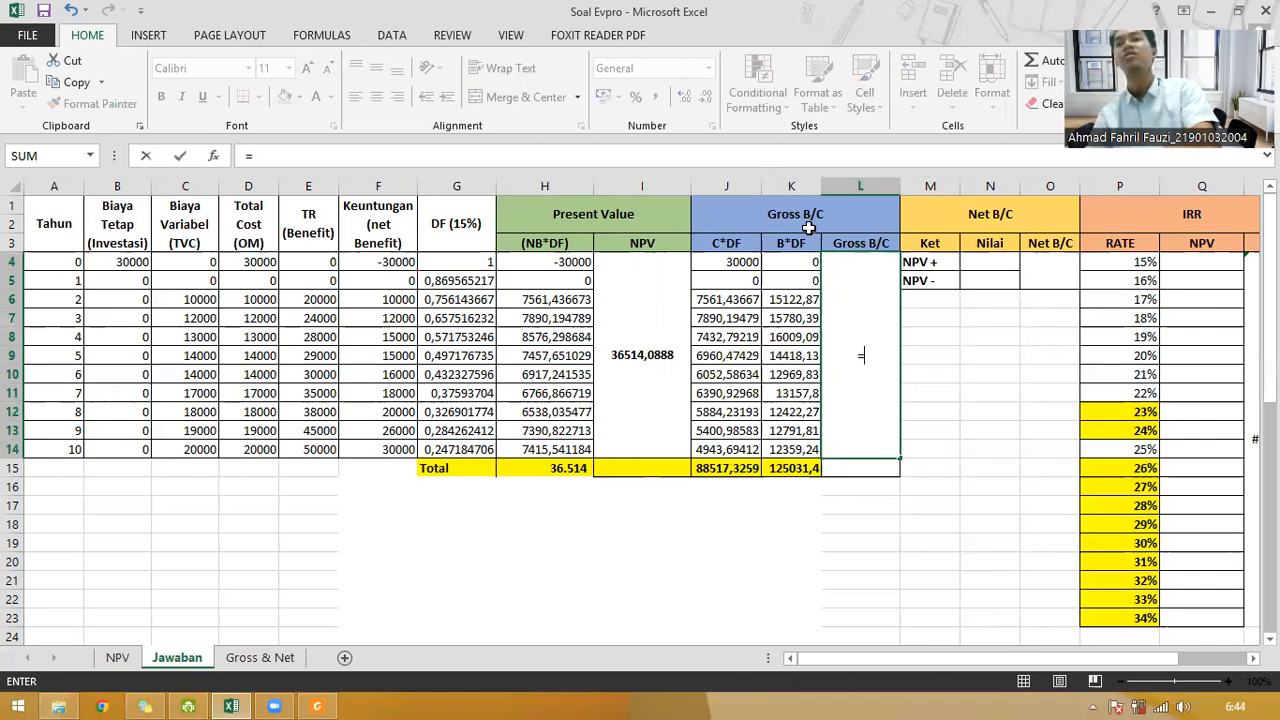
pyautogui.click(793, 469)
pyautogui.write('/')
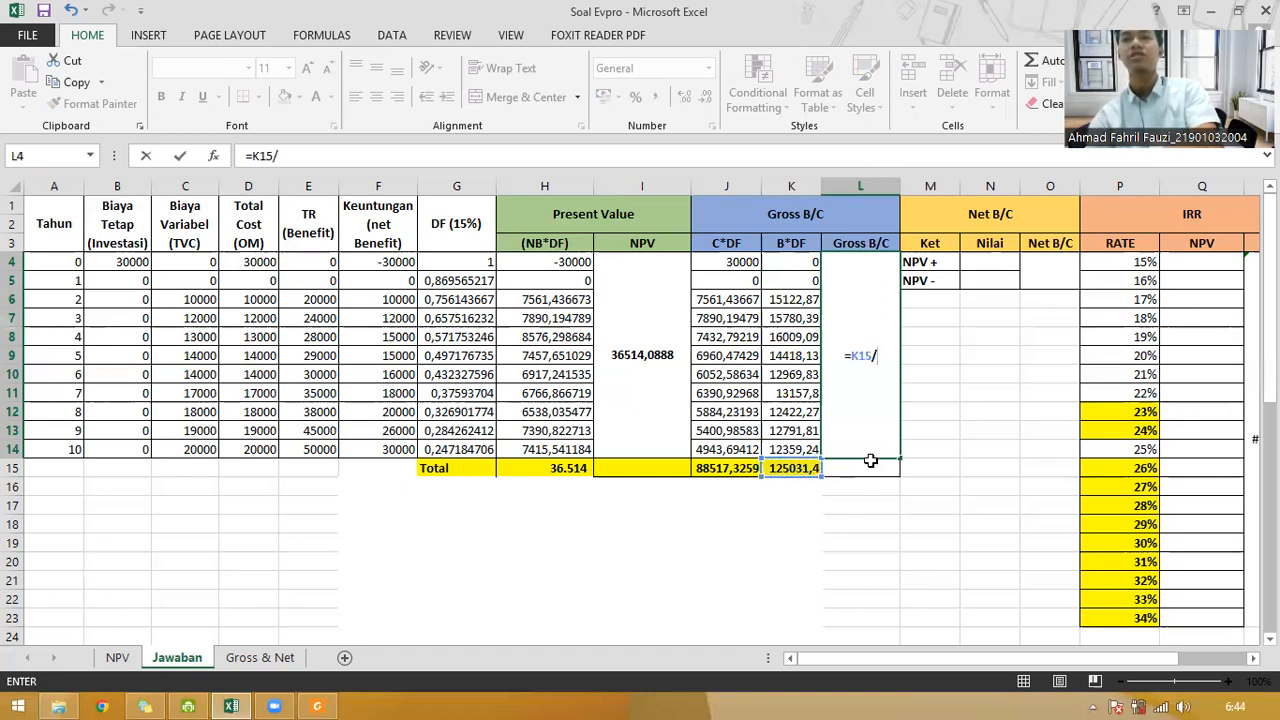
pyautogui.click(733, 469)
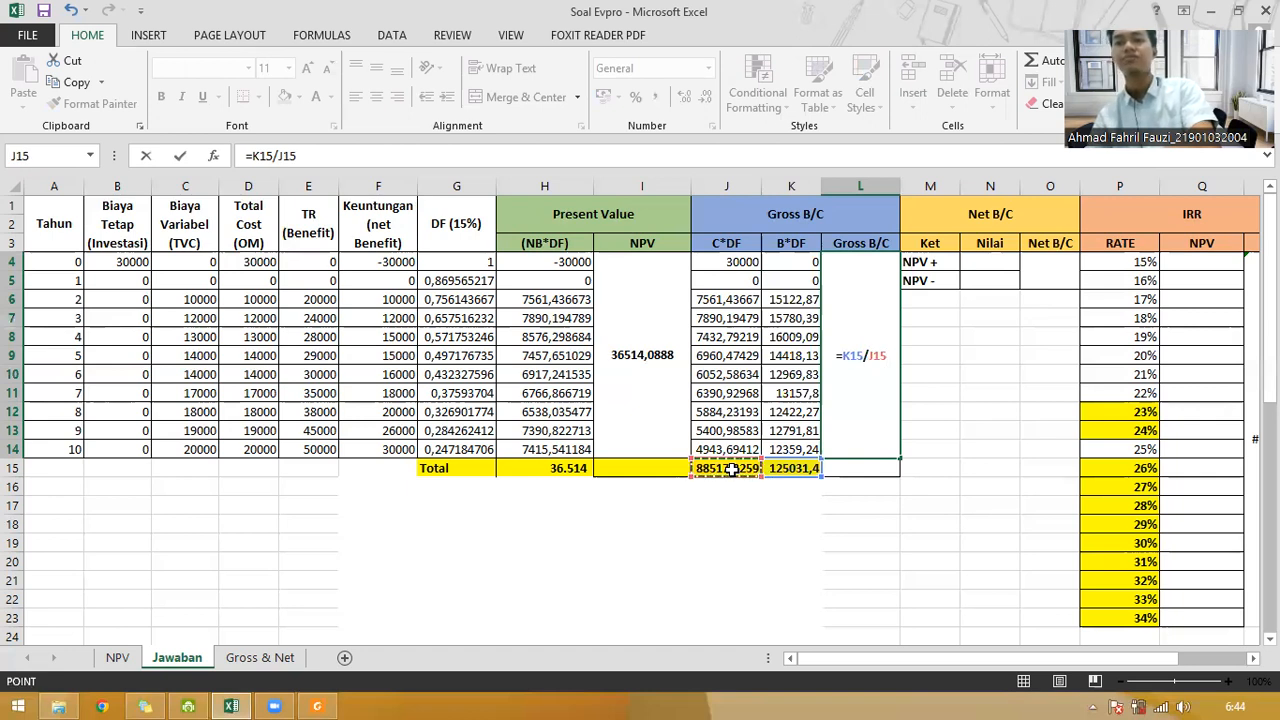
pyautogui.press('Return')
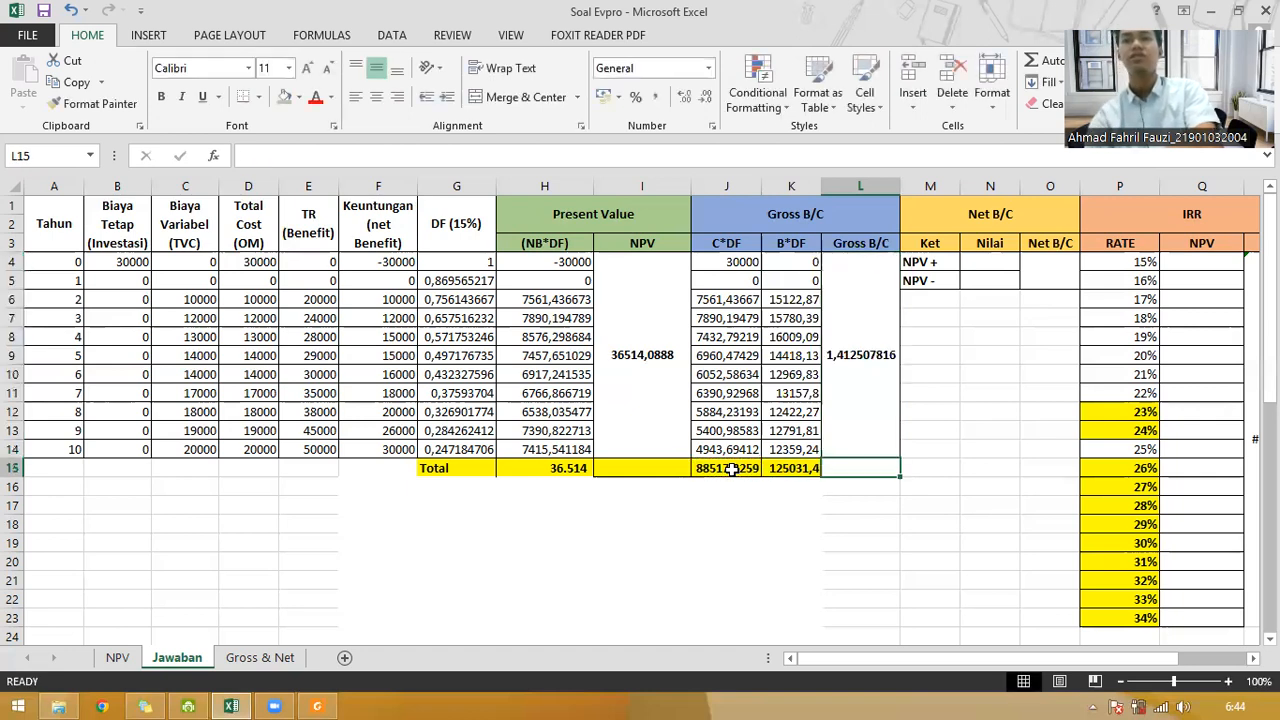
# Step: Check the Gross B/C ratio in L4 against the written Gross B/C conclusion in J27
pyautogui.click(876, 369)
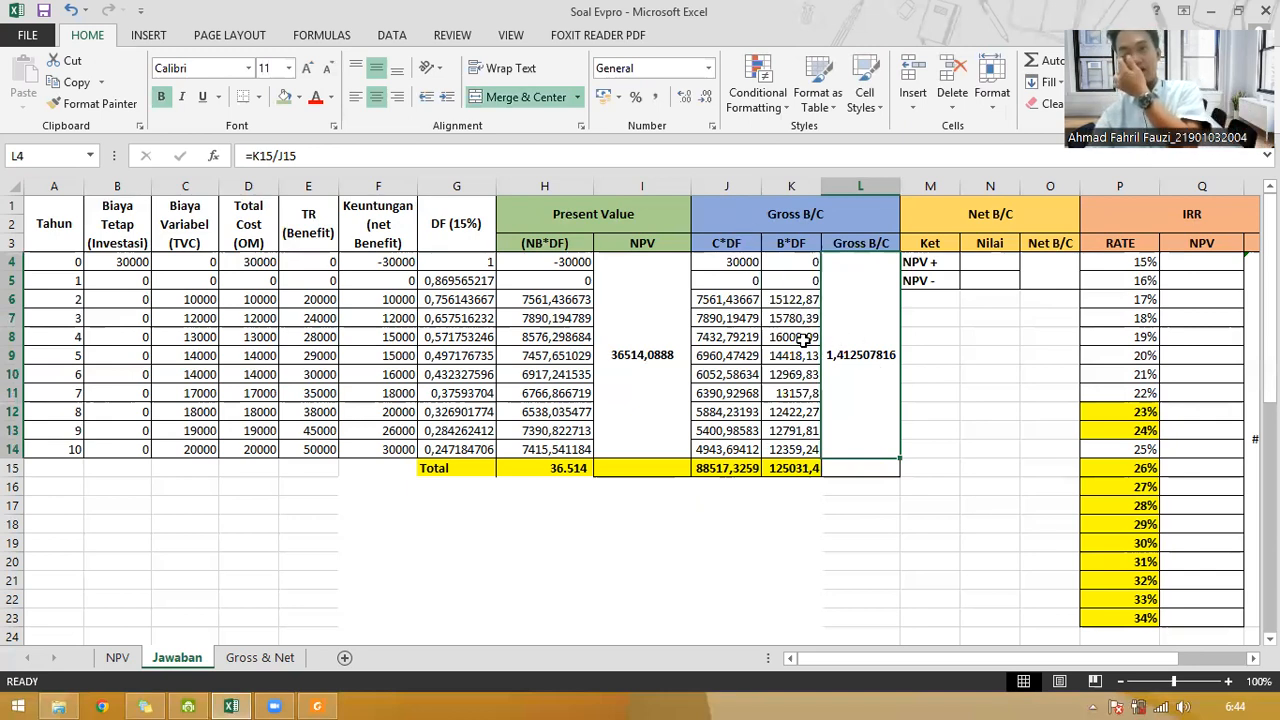
pyautogui.scroll(-4, 805, 340)
pyautogui.scroll(4, 805, 342)
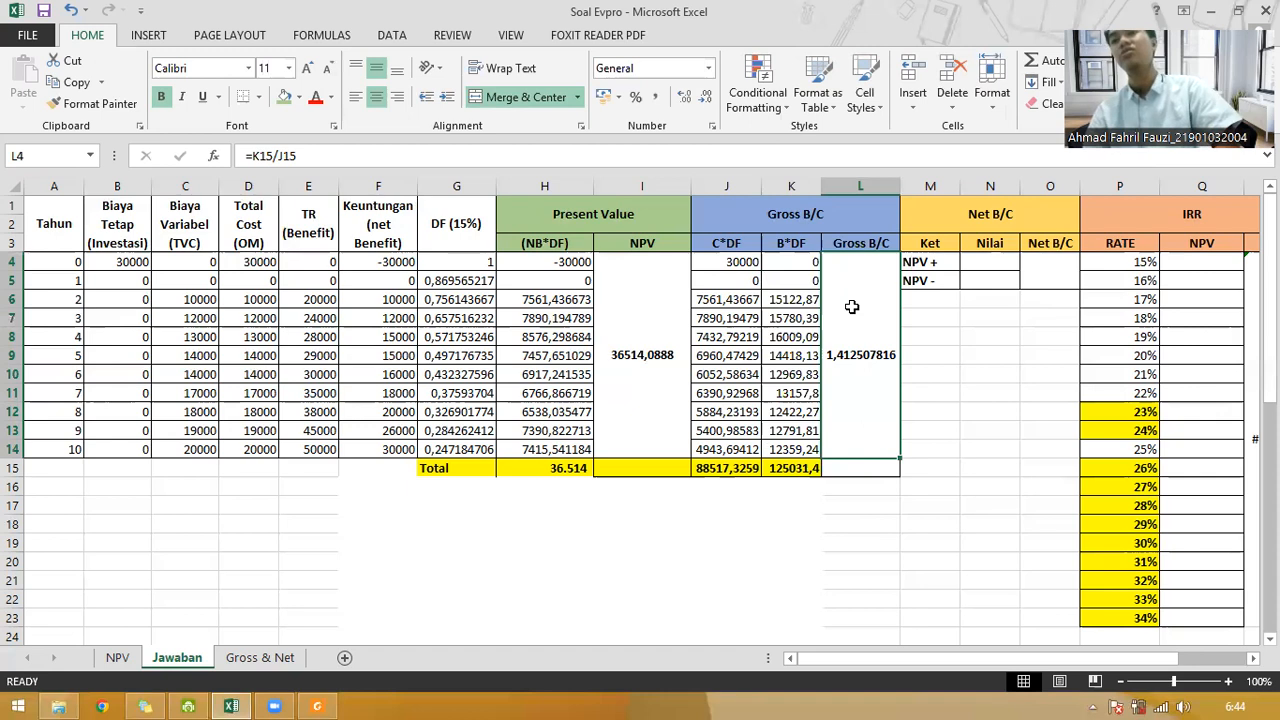
pyautogui.scroll(-5, 852, 307)
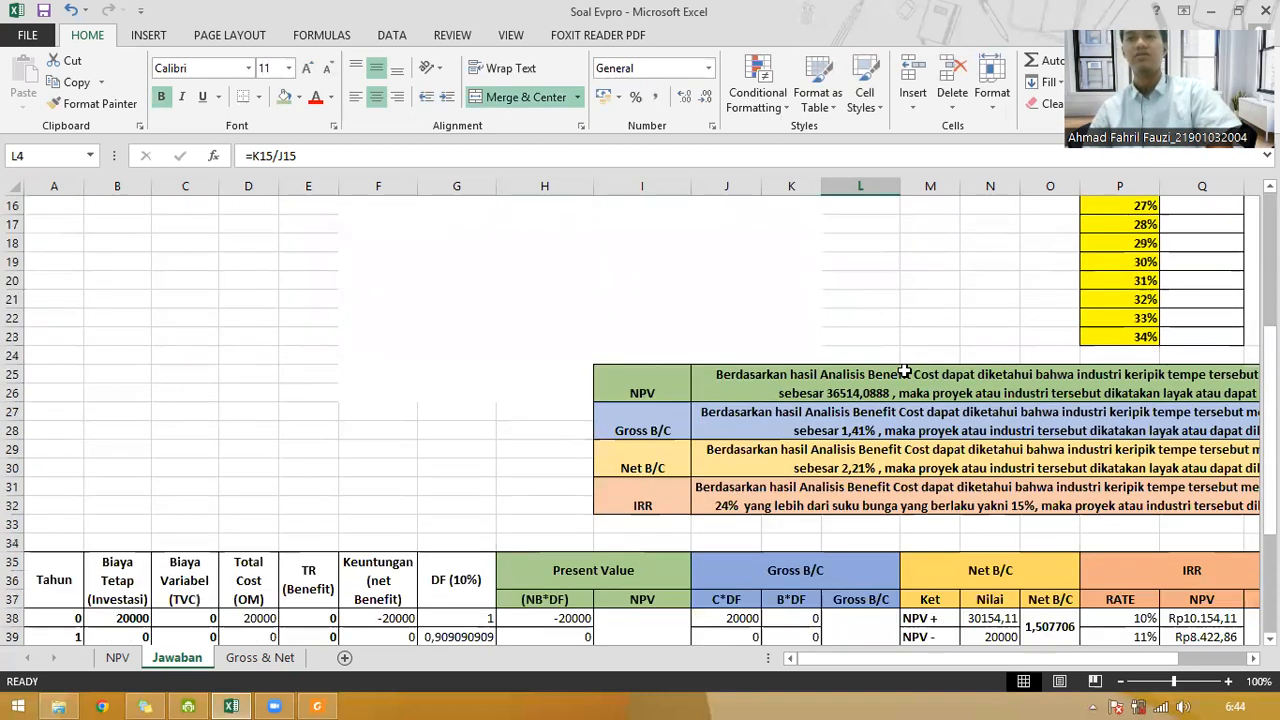
pyautogui.scroll(5, 904, 372)
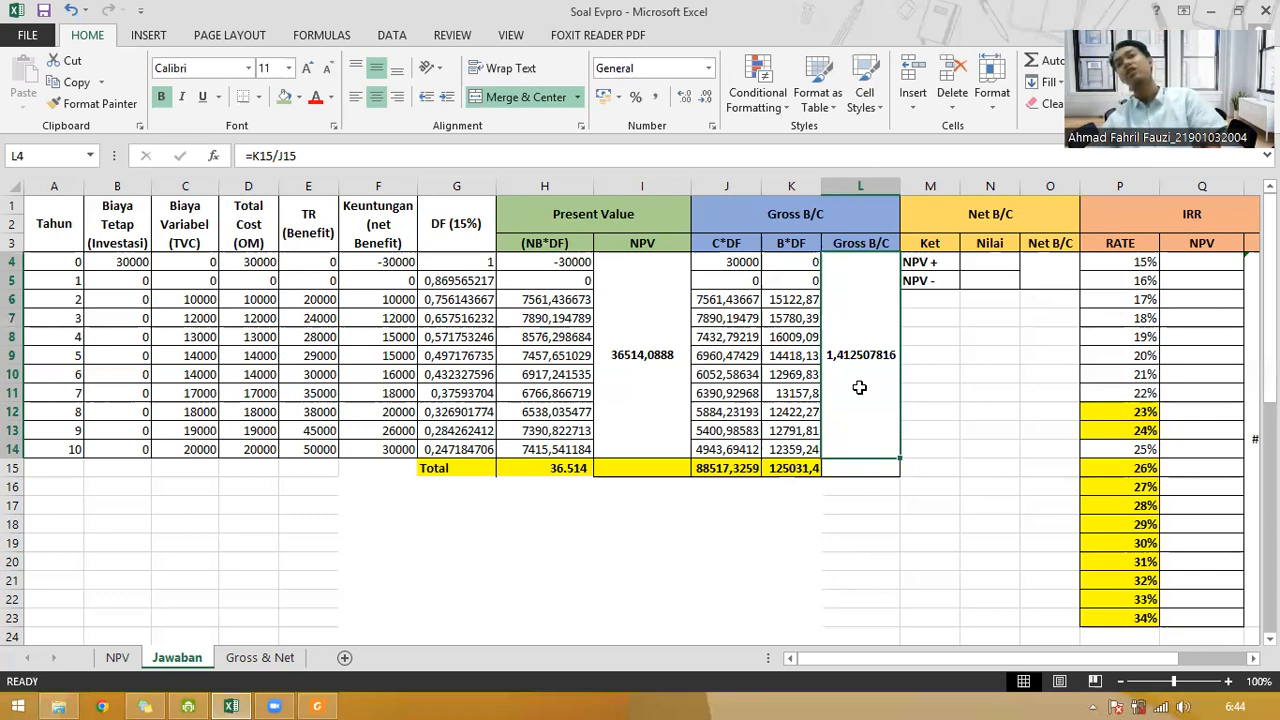
pyautogui.scroll(-4, 859, 390)
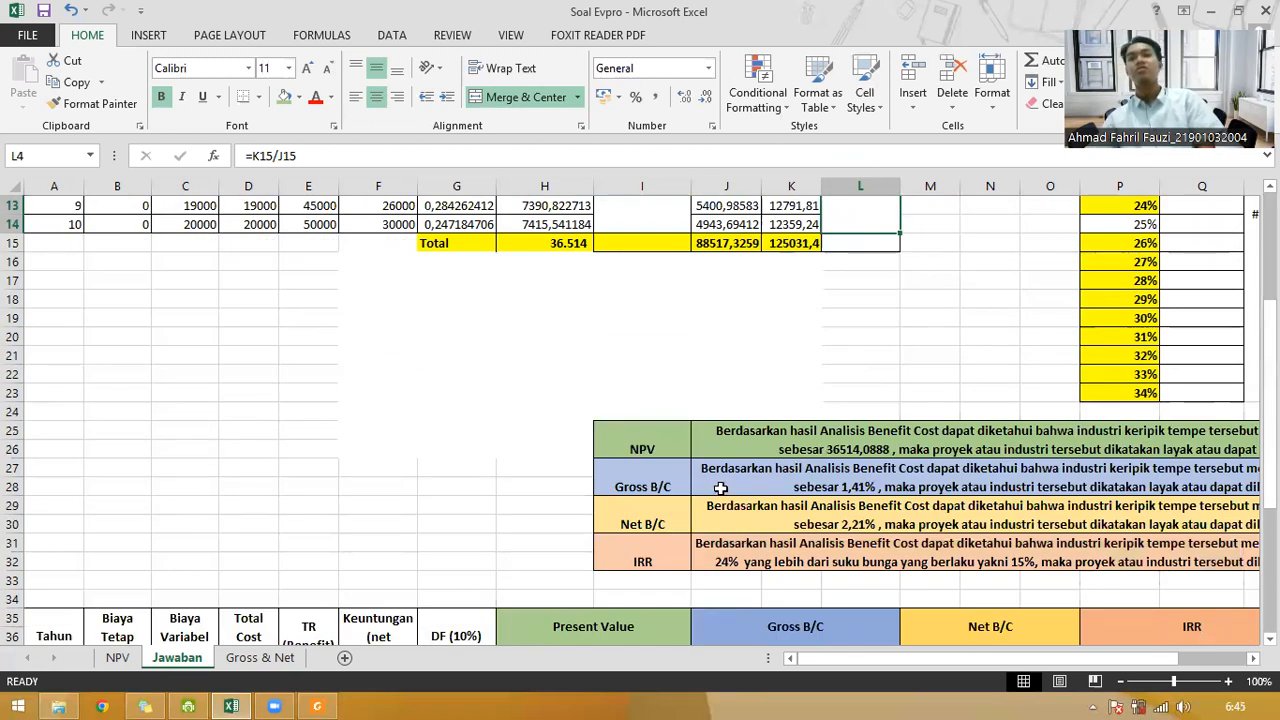
pyautogui.click(720, 487)
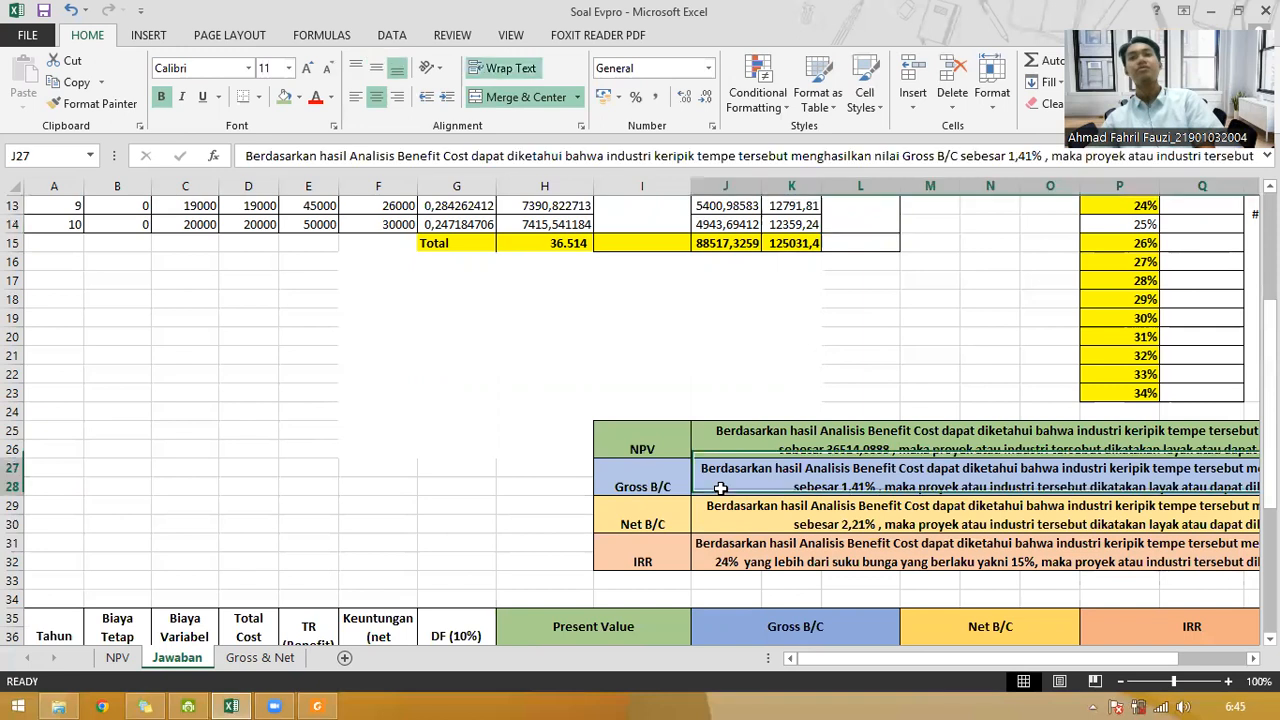
pyautogui.hscroll(3, 720, 487)
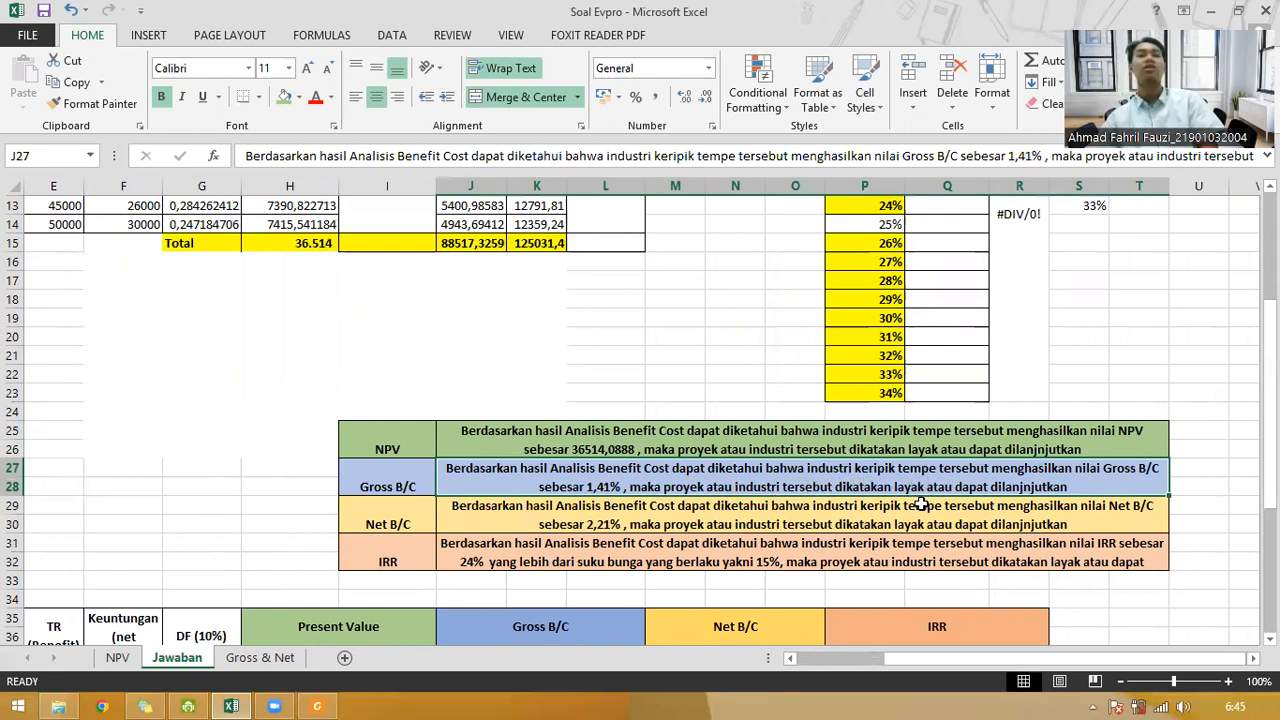
pyautogui.scroll(4, 675, 432)
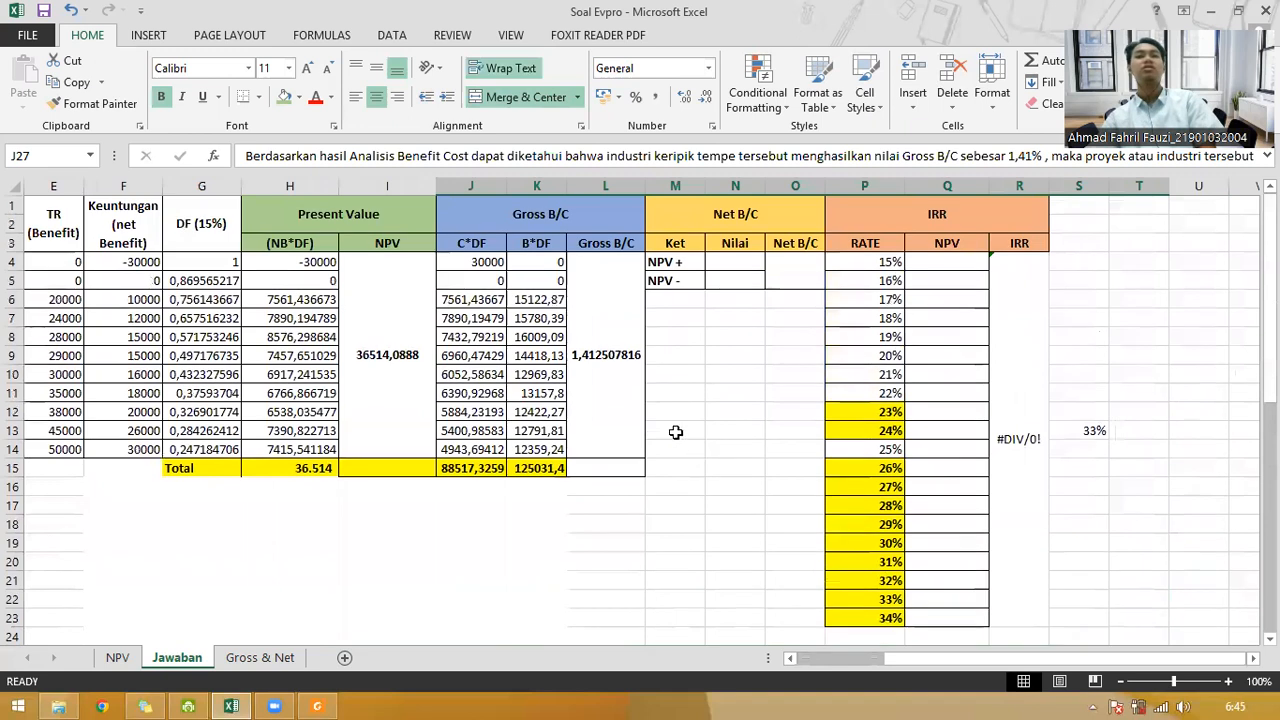
pyautogui.click(591, 365)
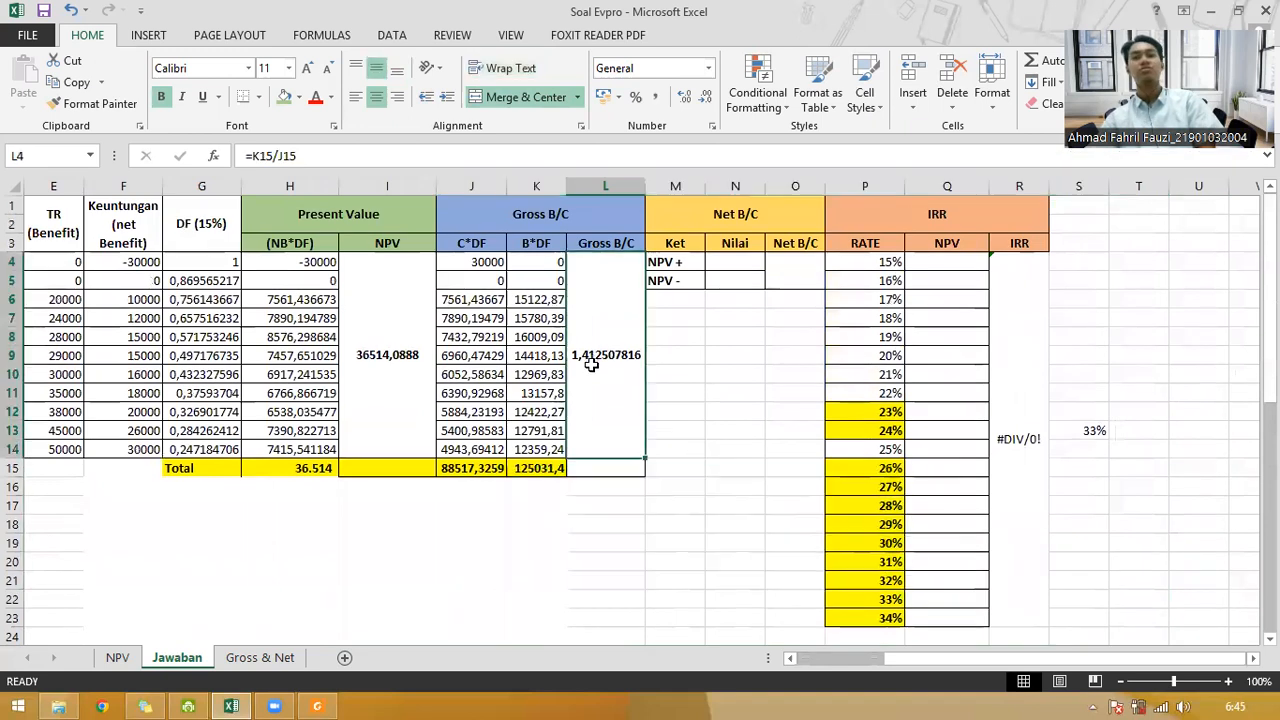
# Step: Review the net benefit values in F4:F14 and the total cost and benefit values in D4:E14 for the Net B/C calculation
pyautogui.click(747, 259)
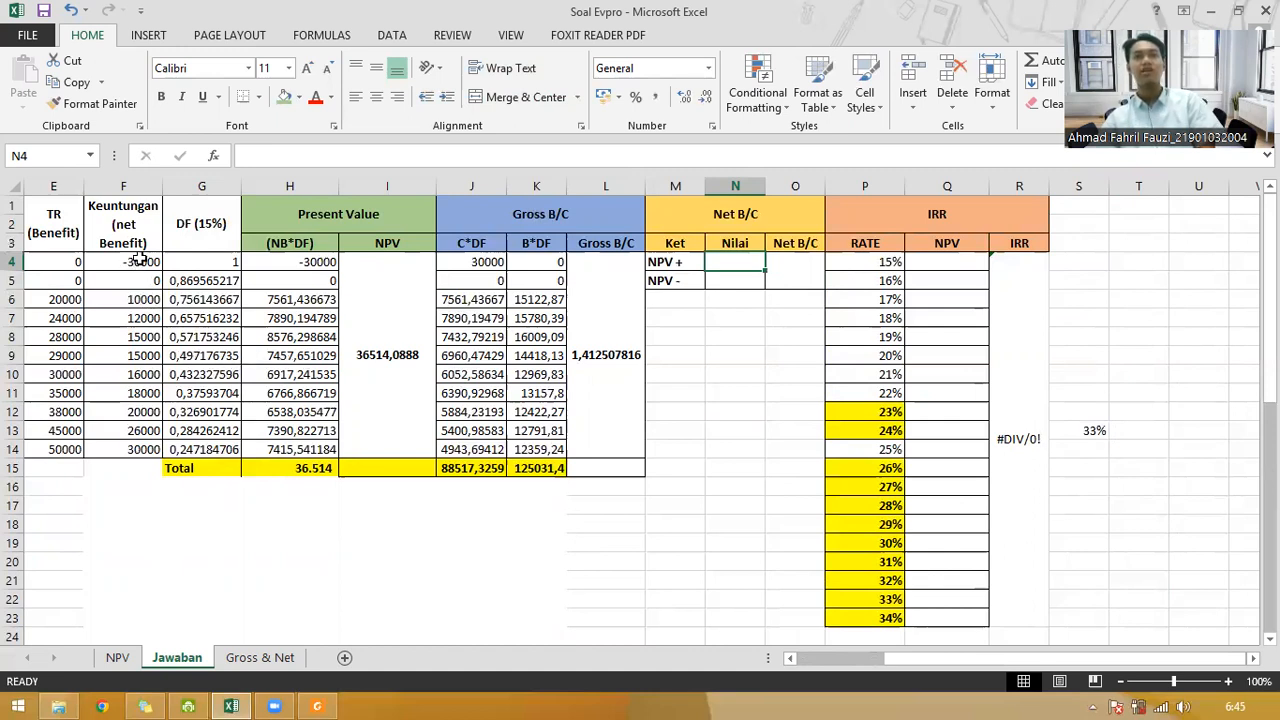
pyautogui.moveTo(140, 262); pyautogui.dragTo(148, 454)
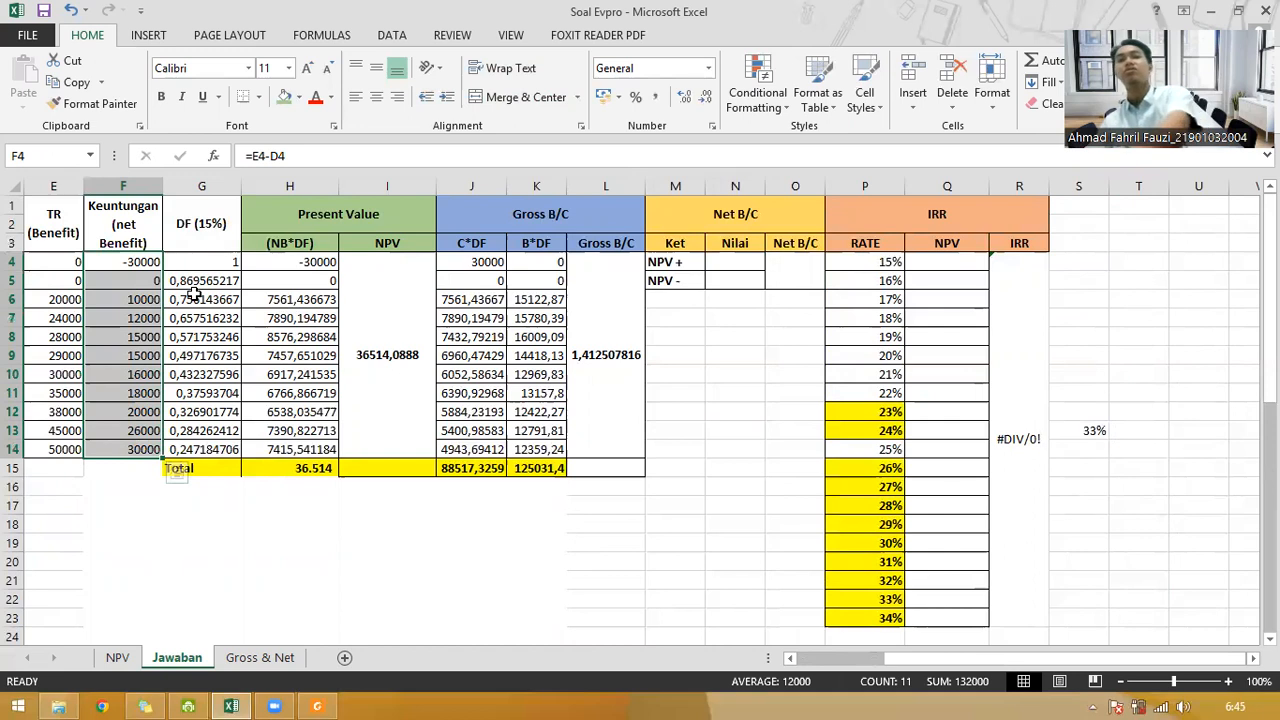
pyautogui.press('Left')
pyautogui.press('Left')
pyautogui.press('Left')
pyautogui.press('Left')
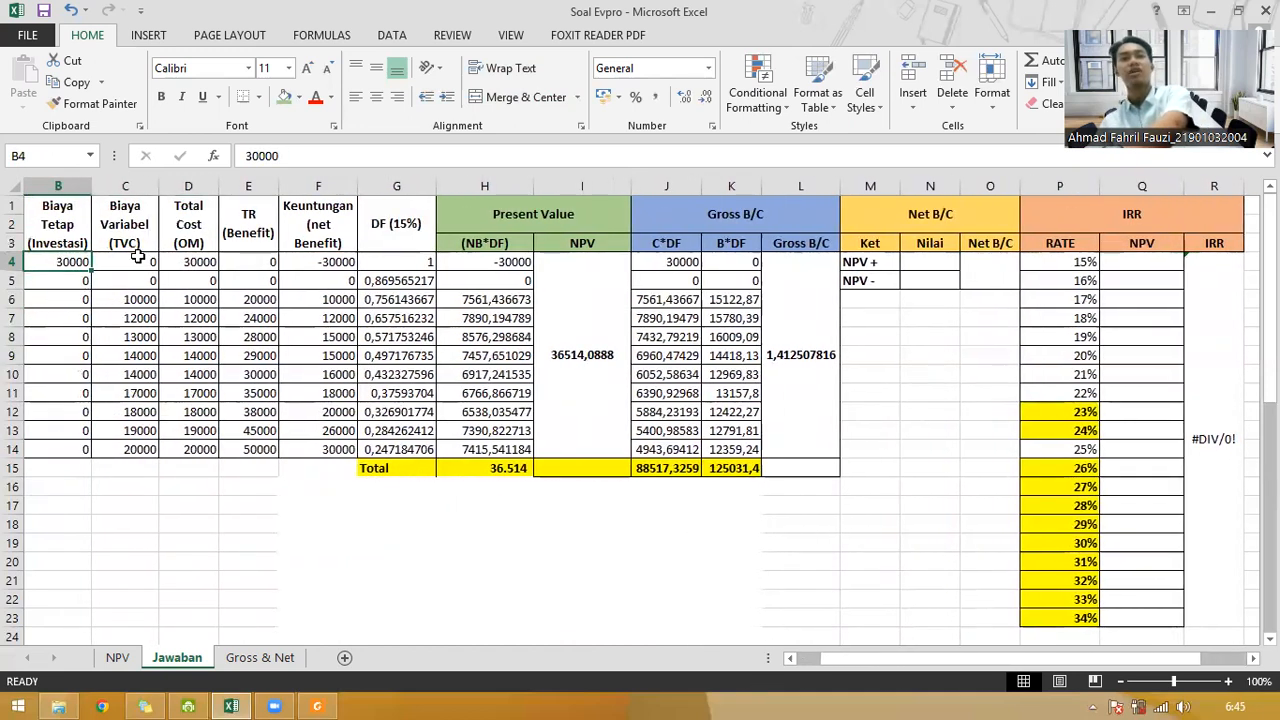
pyautogui.moveTo(195, 261); pyautogui.dragTo(270, 450)
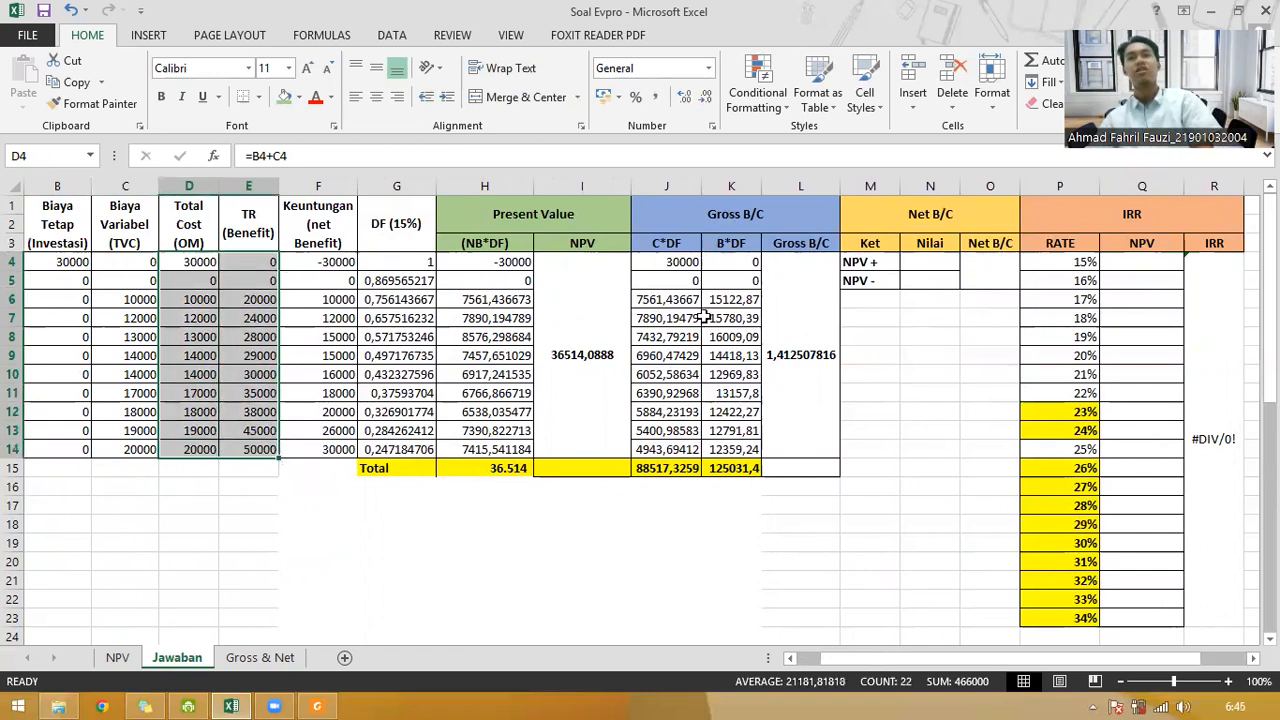
pyautogui.moveTo(334, 262); pyautogui.dragTo(339, 457)
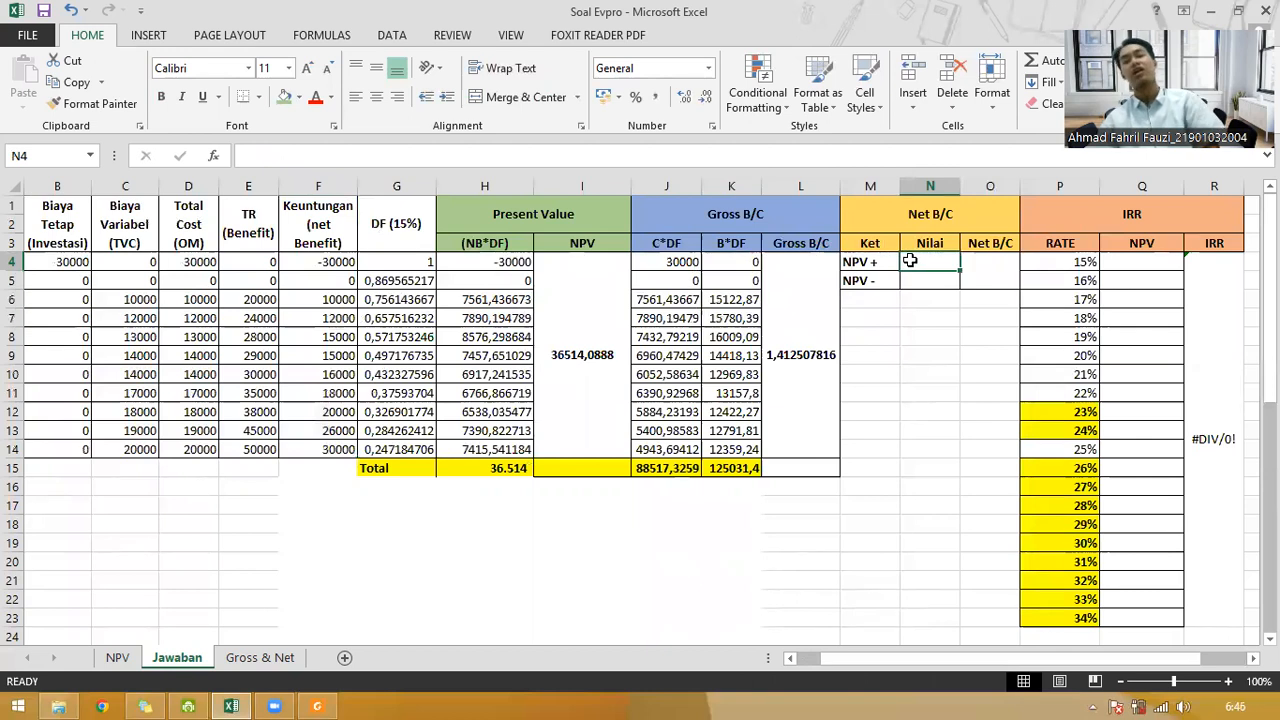
# Step: Enter =SUM(F6:F14) in N4 to total the positive net benefits for NPV +
pyautogui.write('=')
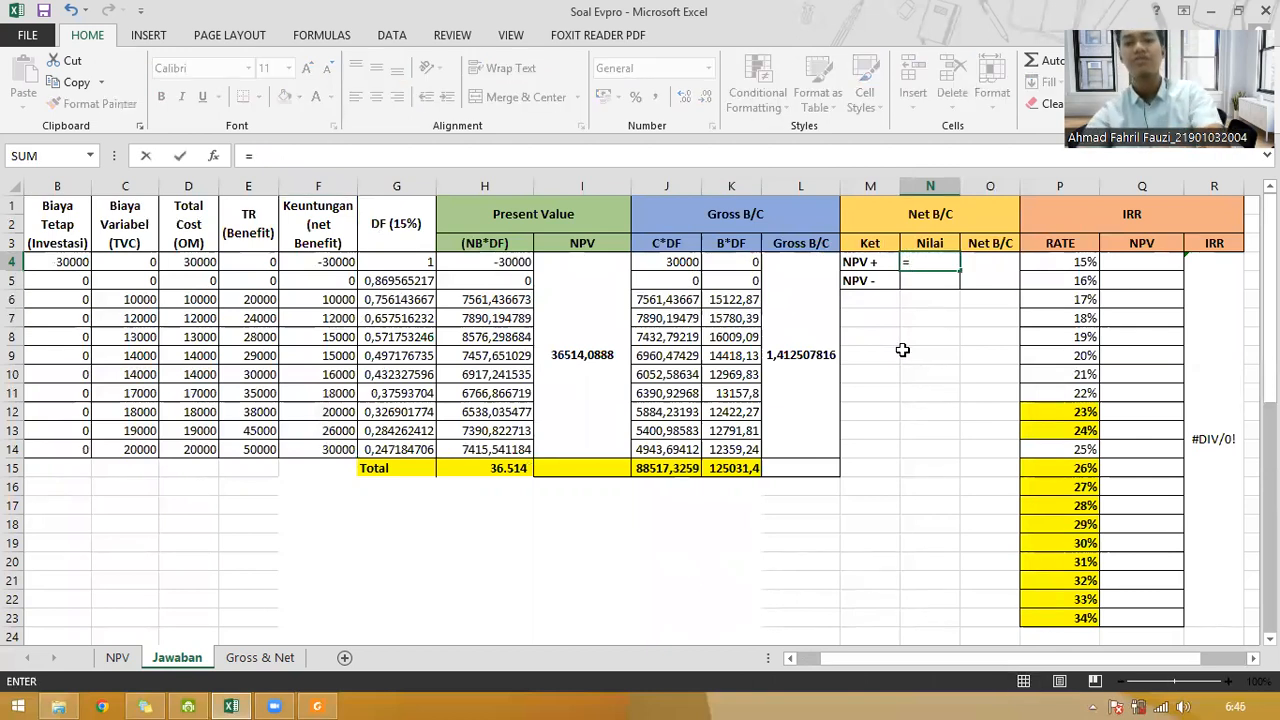
pyautogui.write('sum')
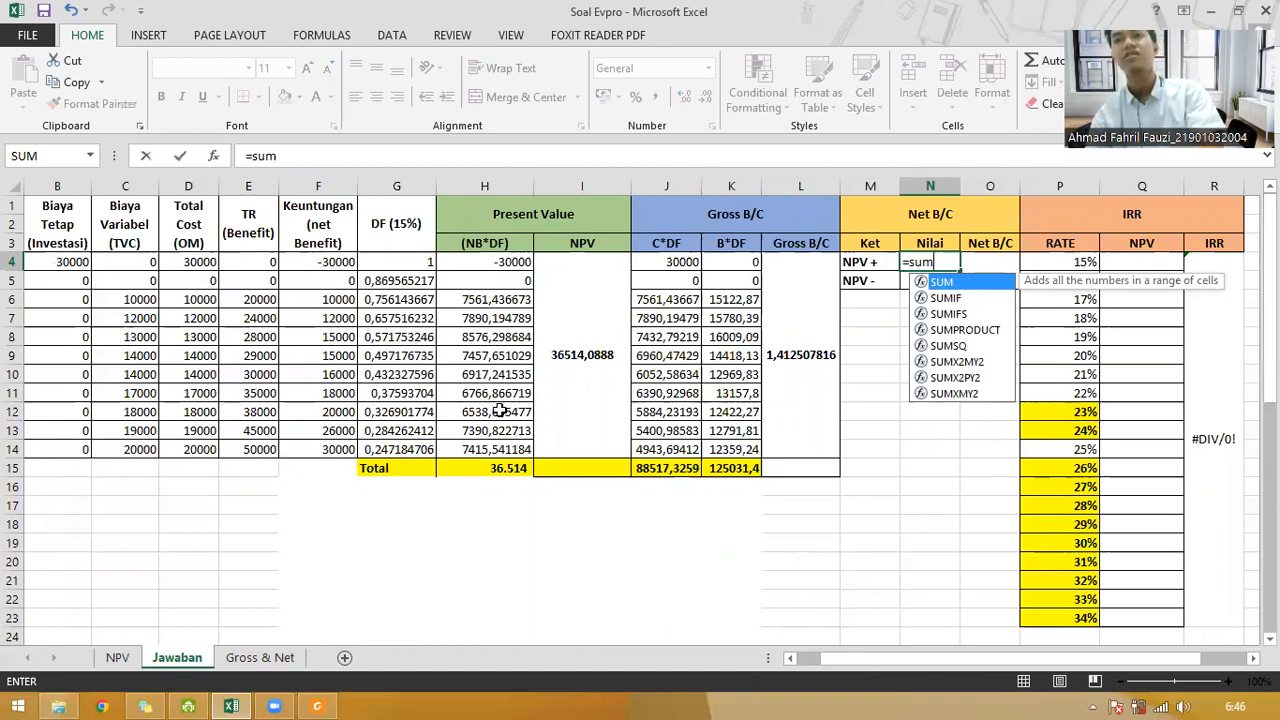
pyautogui.press('Tab')
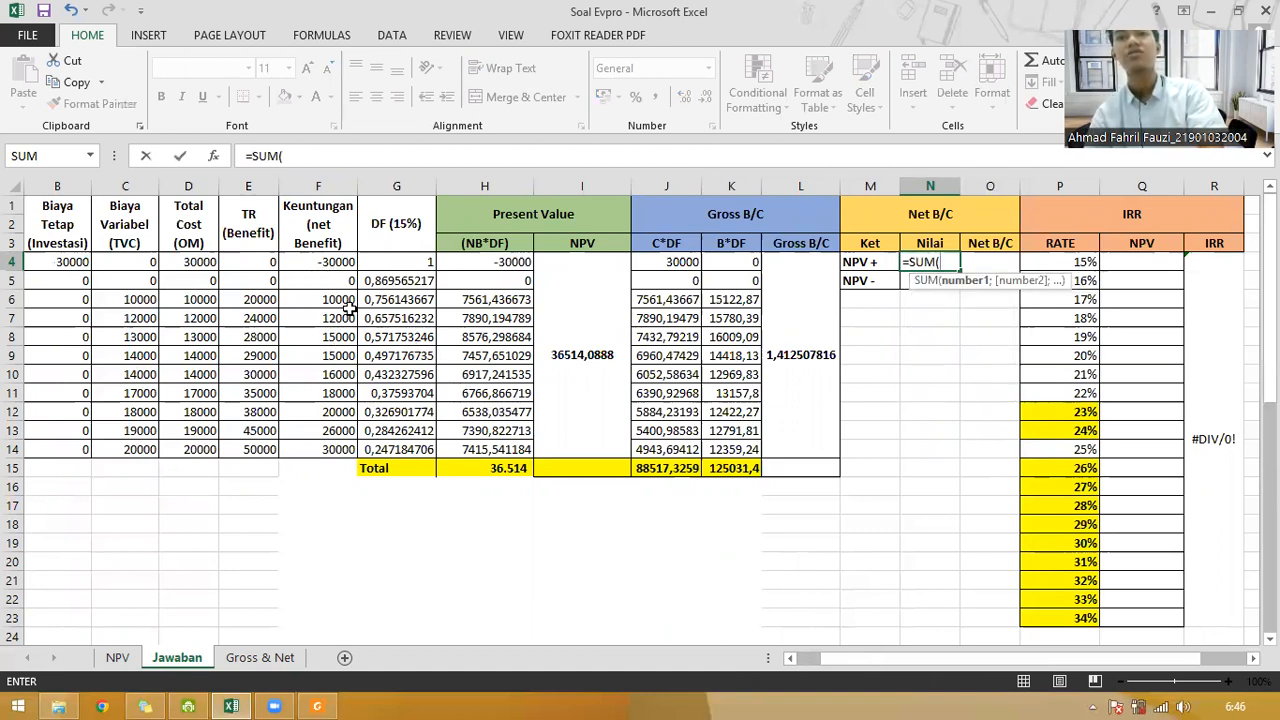
pyautogui.moveTo(345, 300); pyautogui.dragTo(320, 447)
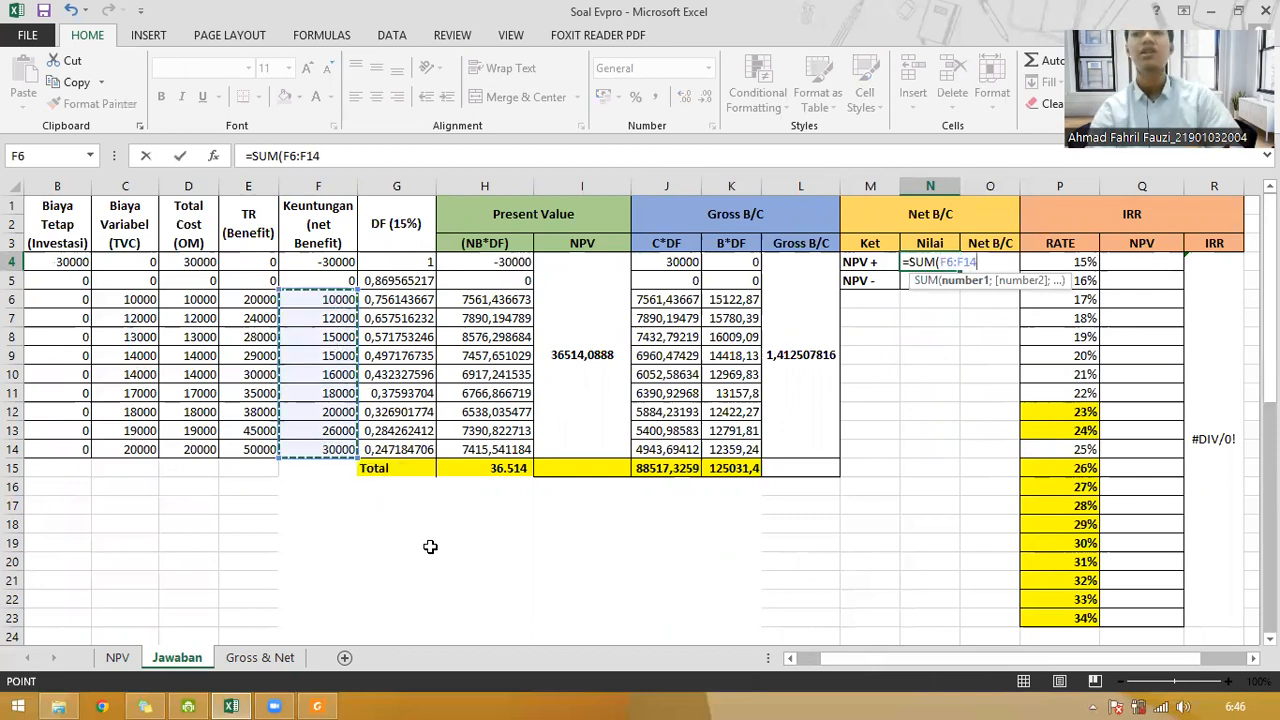
pyautogui.press('Return')
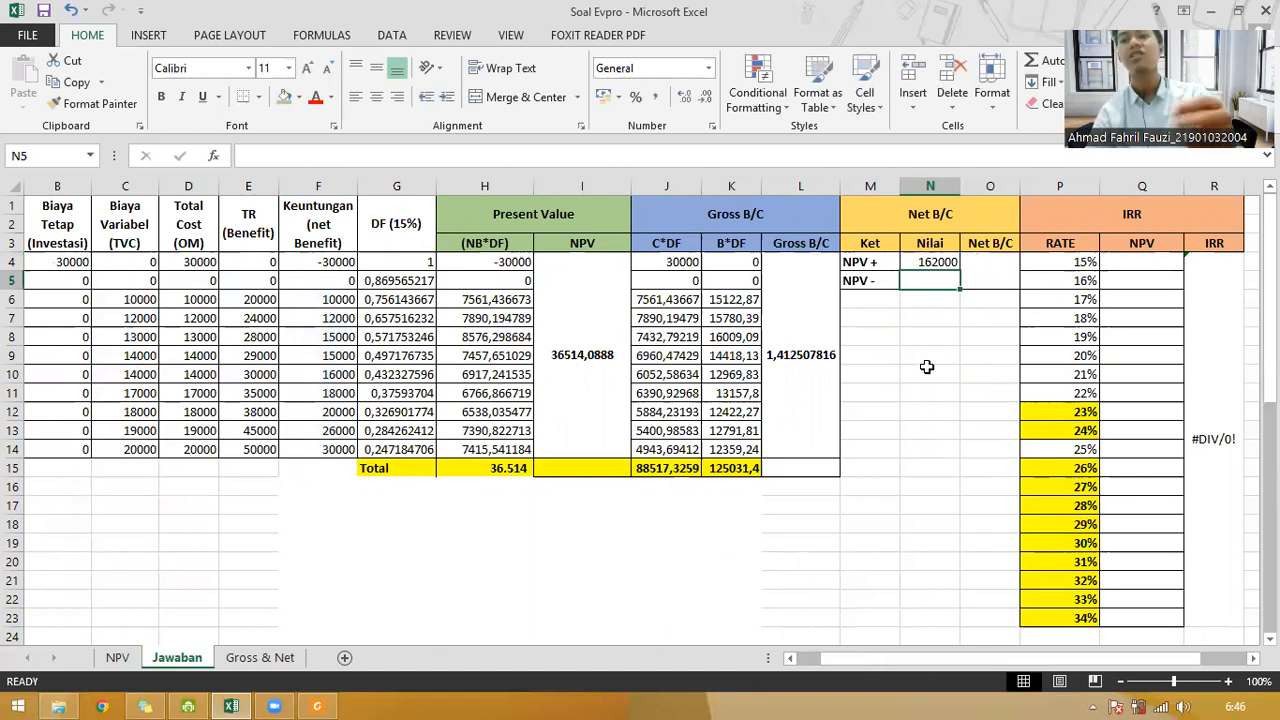
# Step: Enter =F4 in N5 to reference the year 0 net benefit for NPV -
pyautogui.write('=')
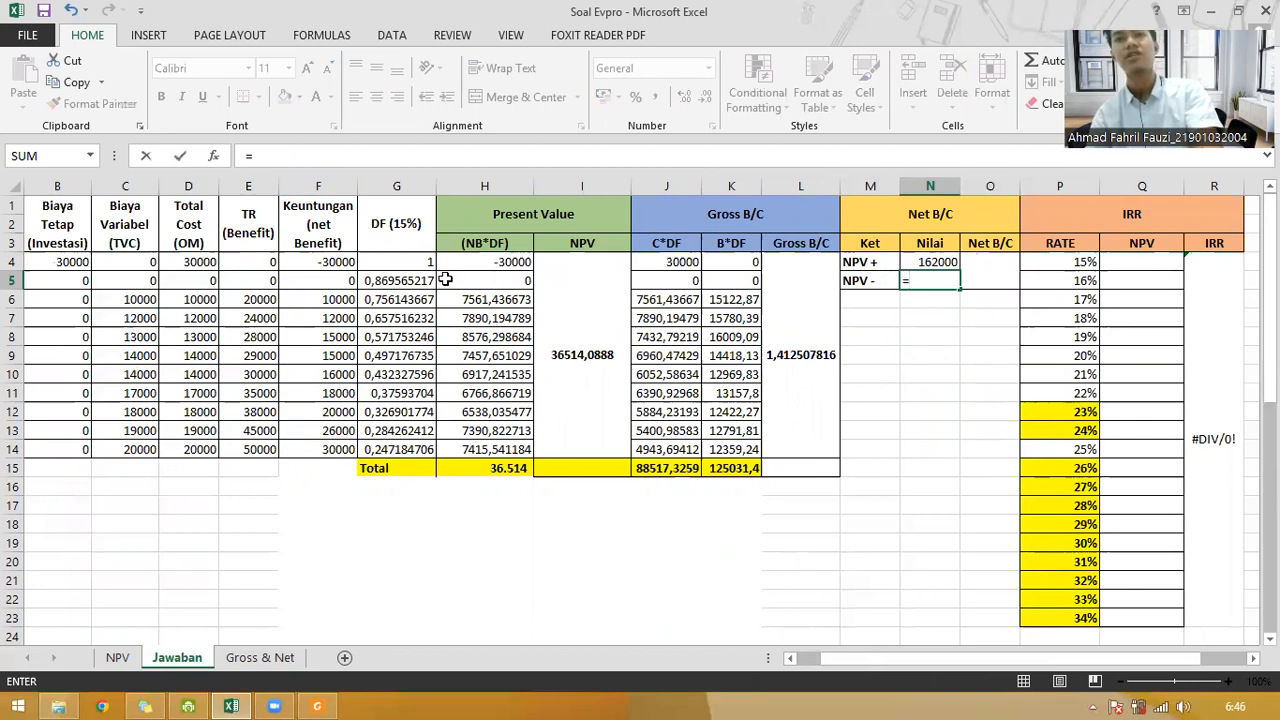
pyautogui.click(320, 261)
pyautogui.press('Return')
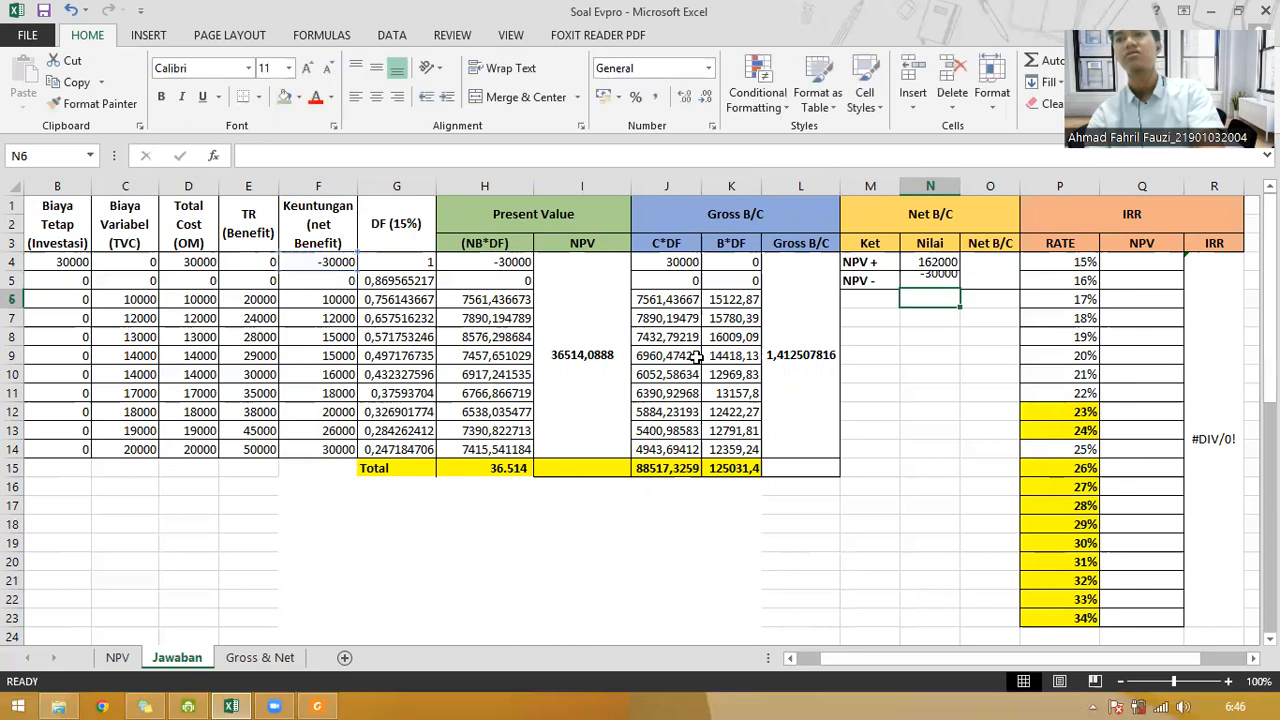
# Step: Enter =N4/N5 in O4 to calculate the Net B/C ratio from NPV + and NPV -
pyautogui.click(975, 273)
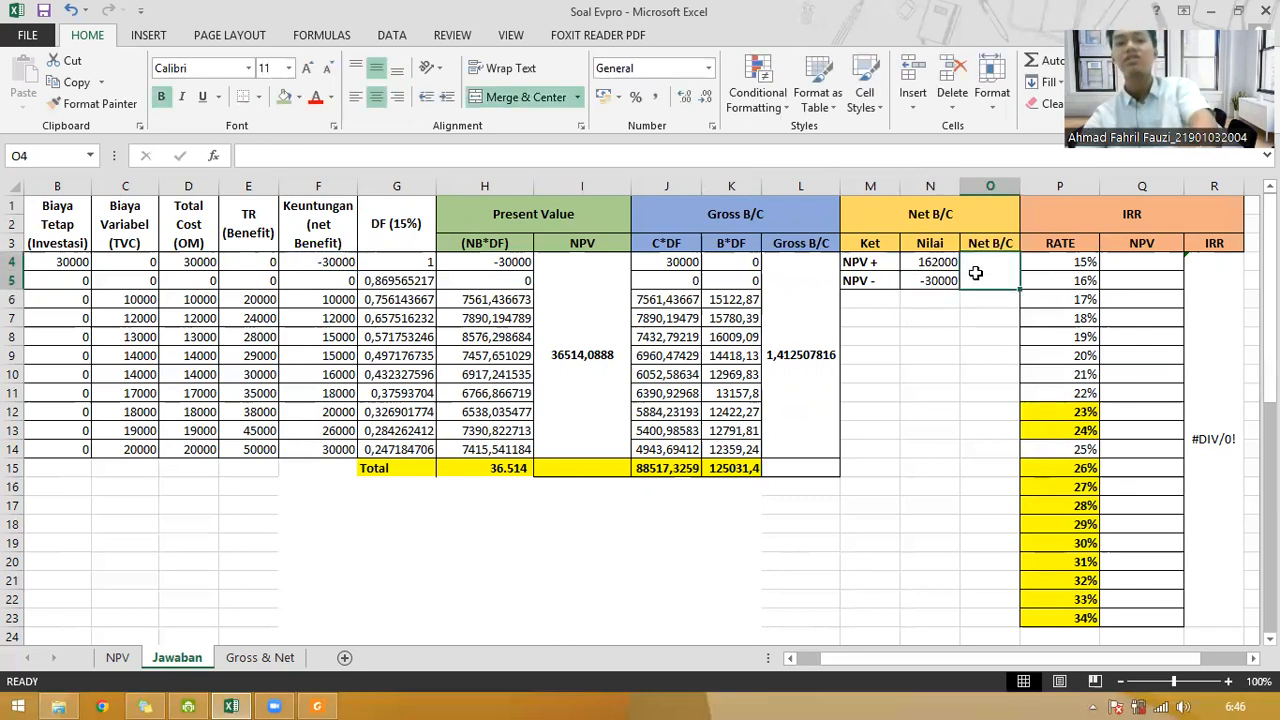
pyautogui.write('=')
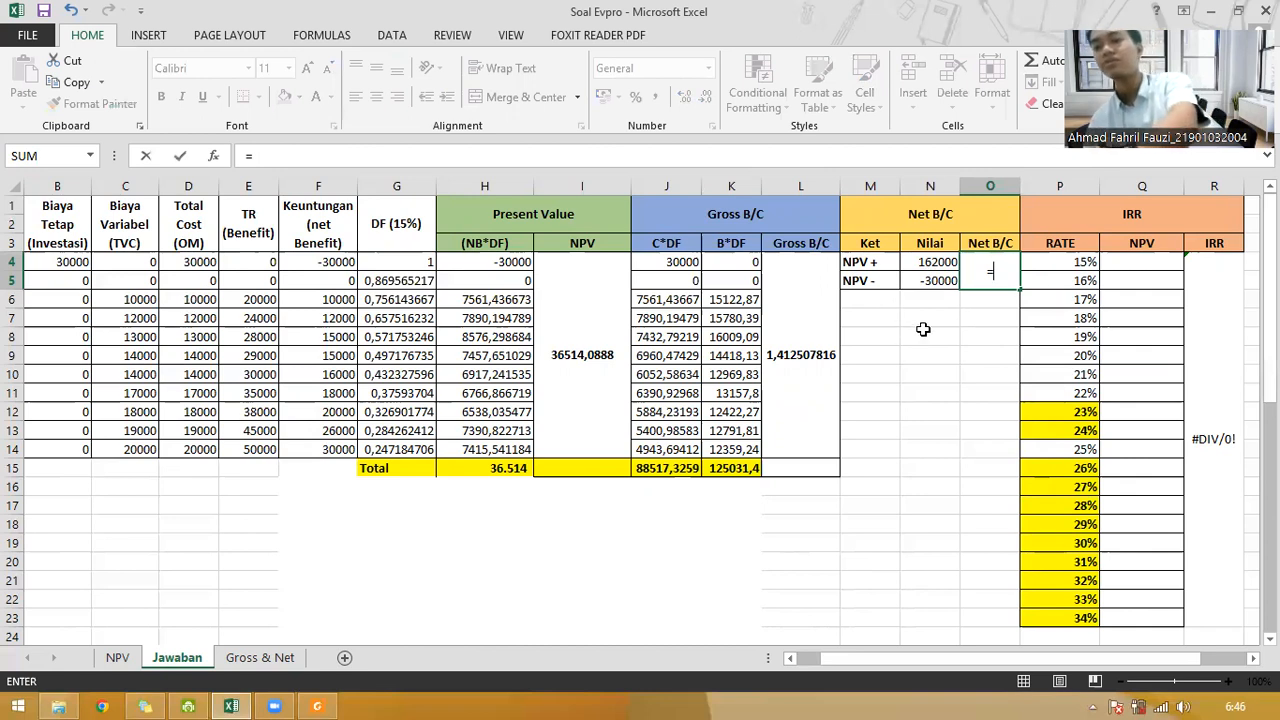
pyautogui.click(930, 262)
pyautogui.write('/')
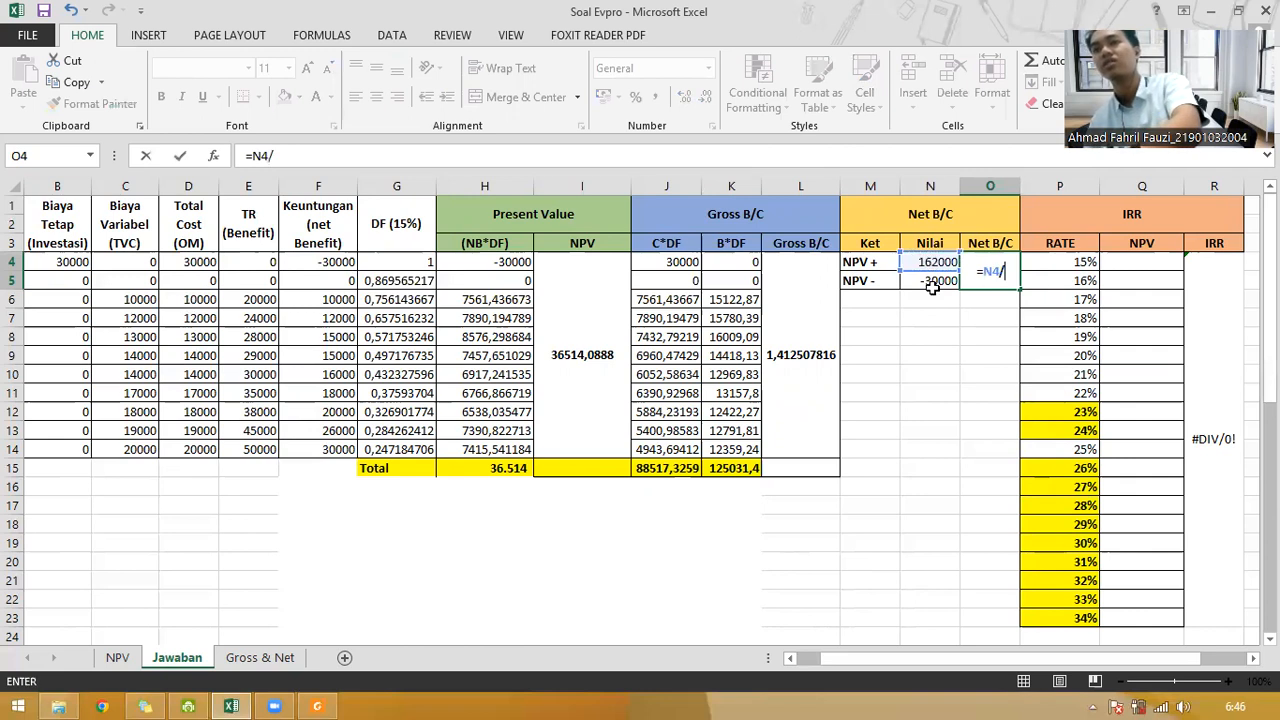
pyautogui.click(932, 281)
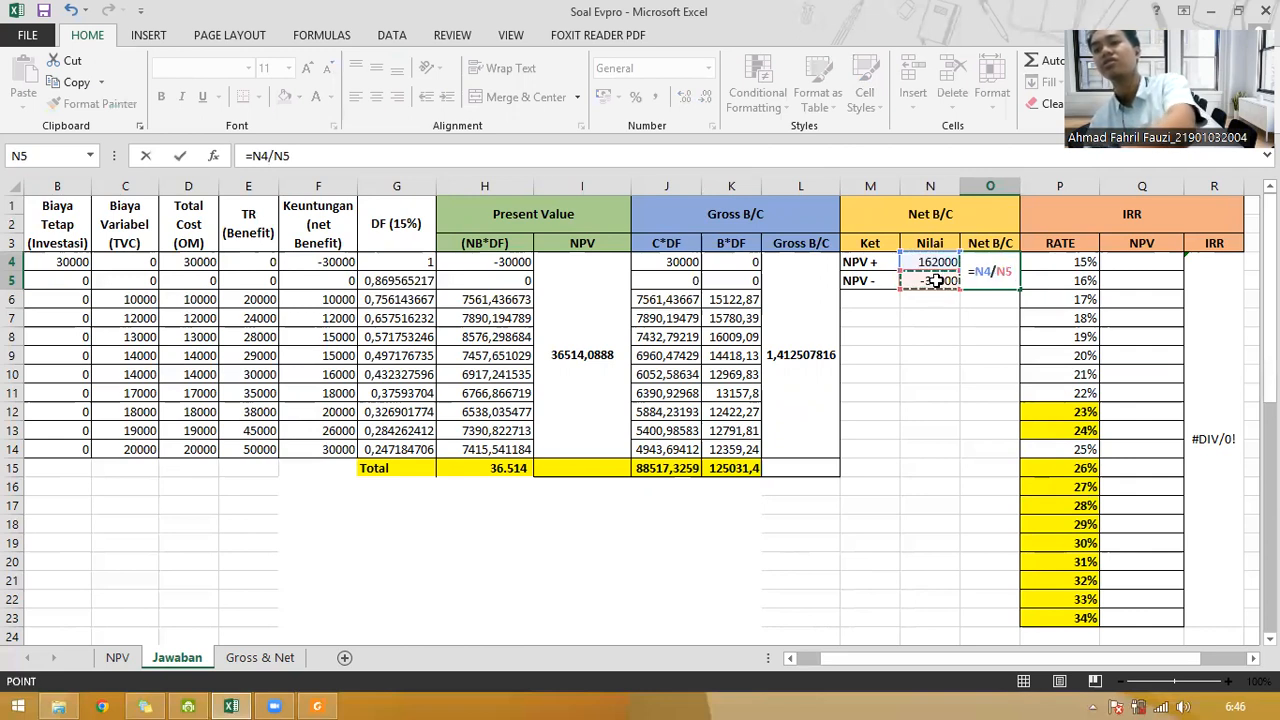
pyautogui.press('Return')
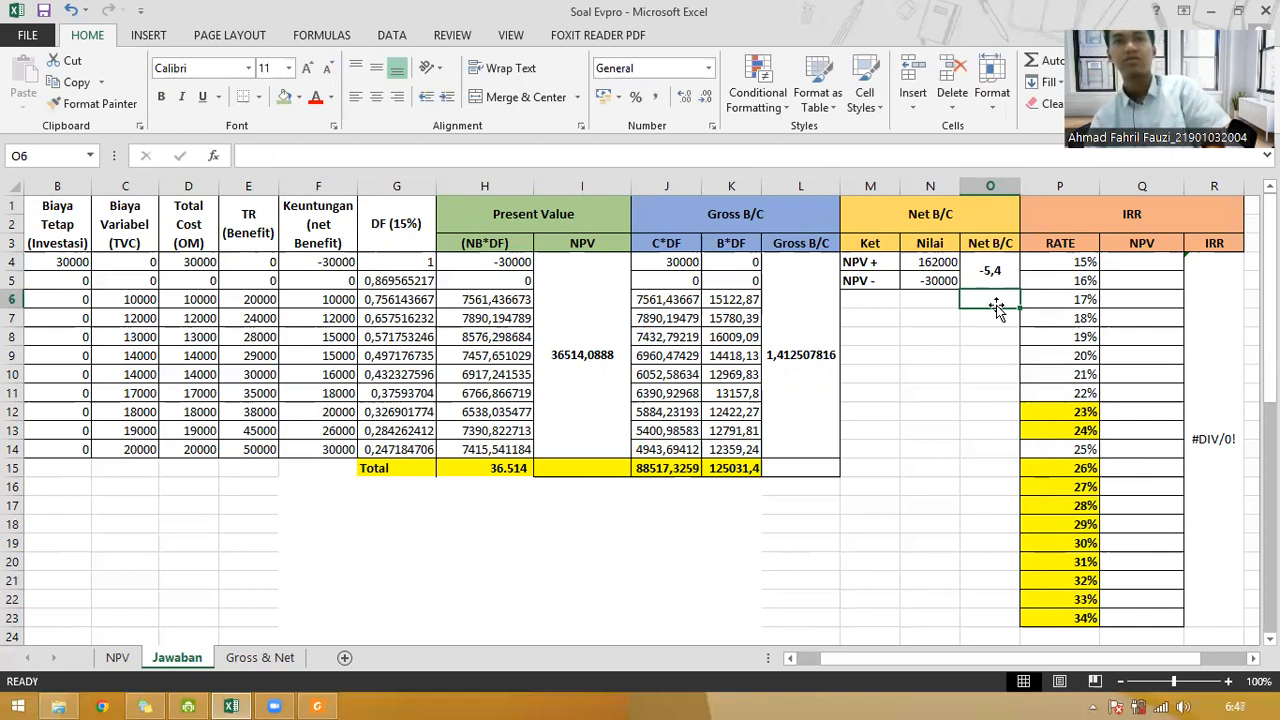
# Step: Compare the Net B/C formulas in O4 and N4 with N38 of the second table, and review F6:F14 and the H6 formula
pyautogui.click(993, 276)
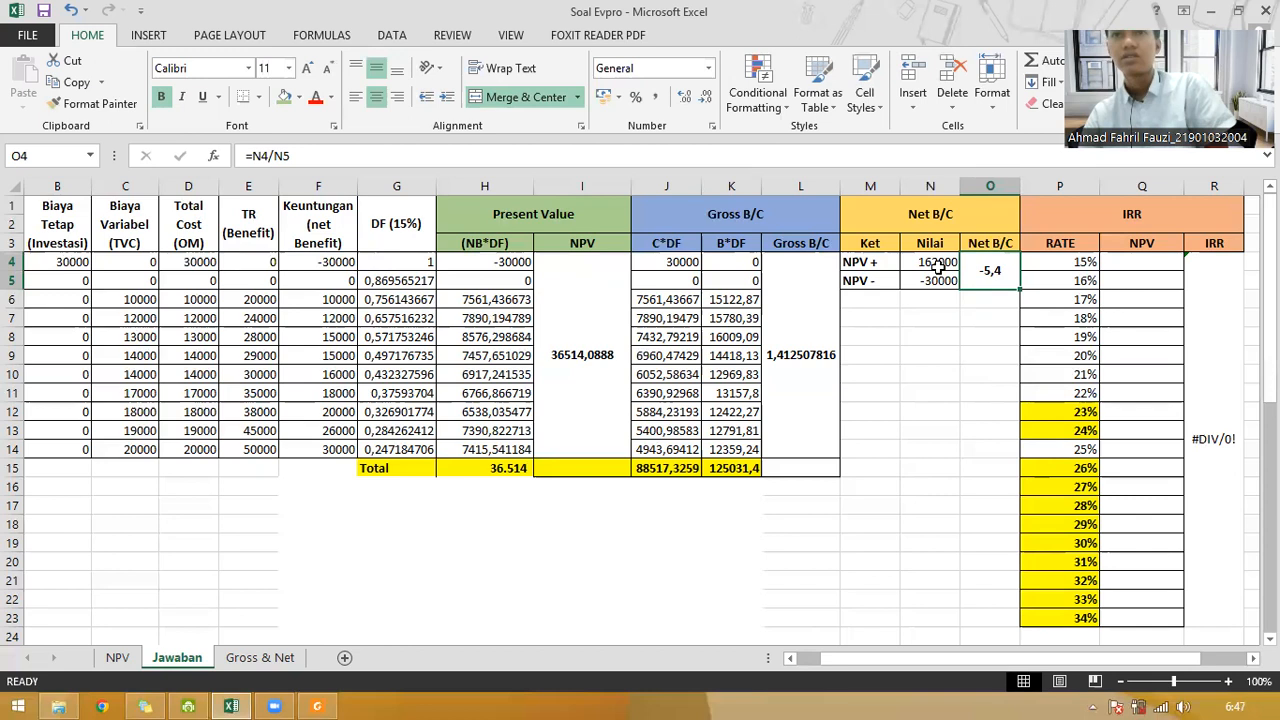
pyautogui.scroll(-8, 917, 363)
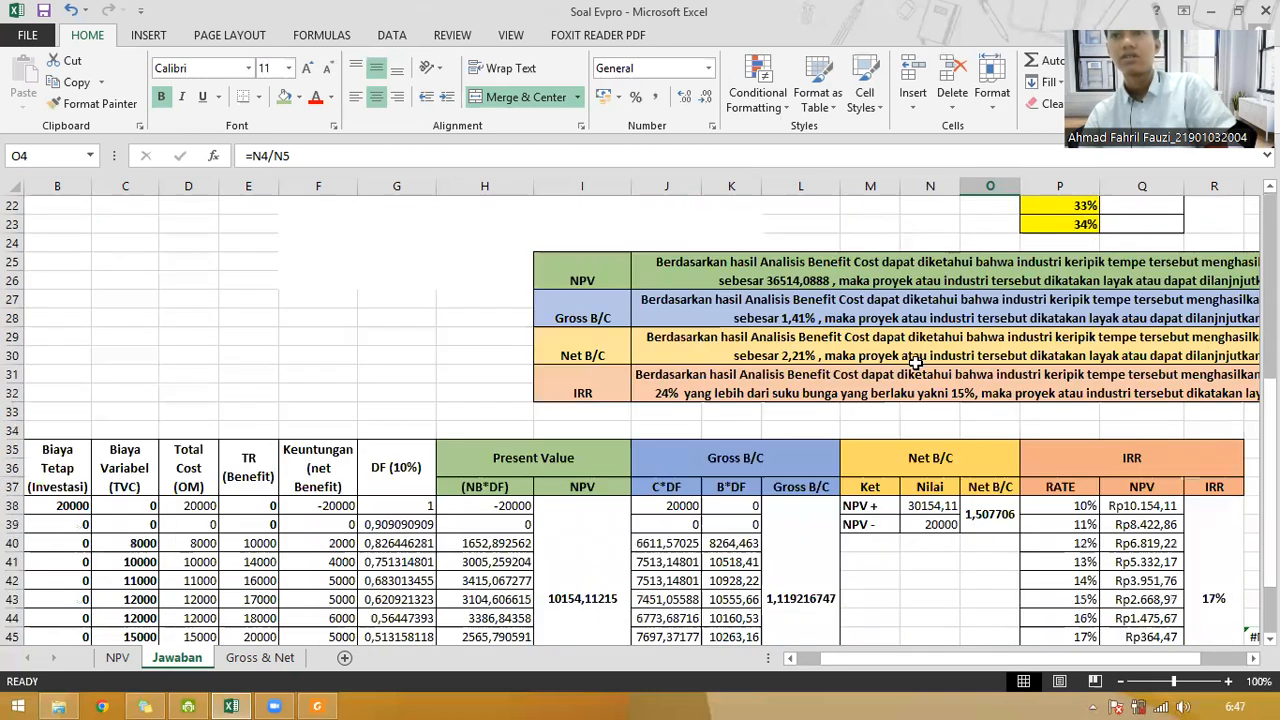
pyautogui.click(925, 450)
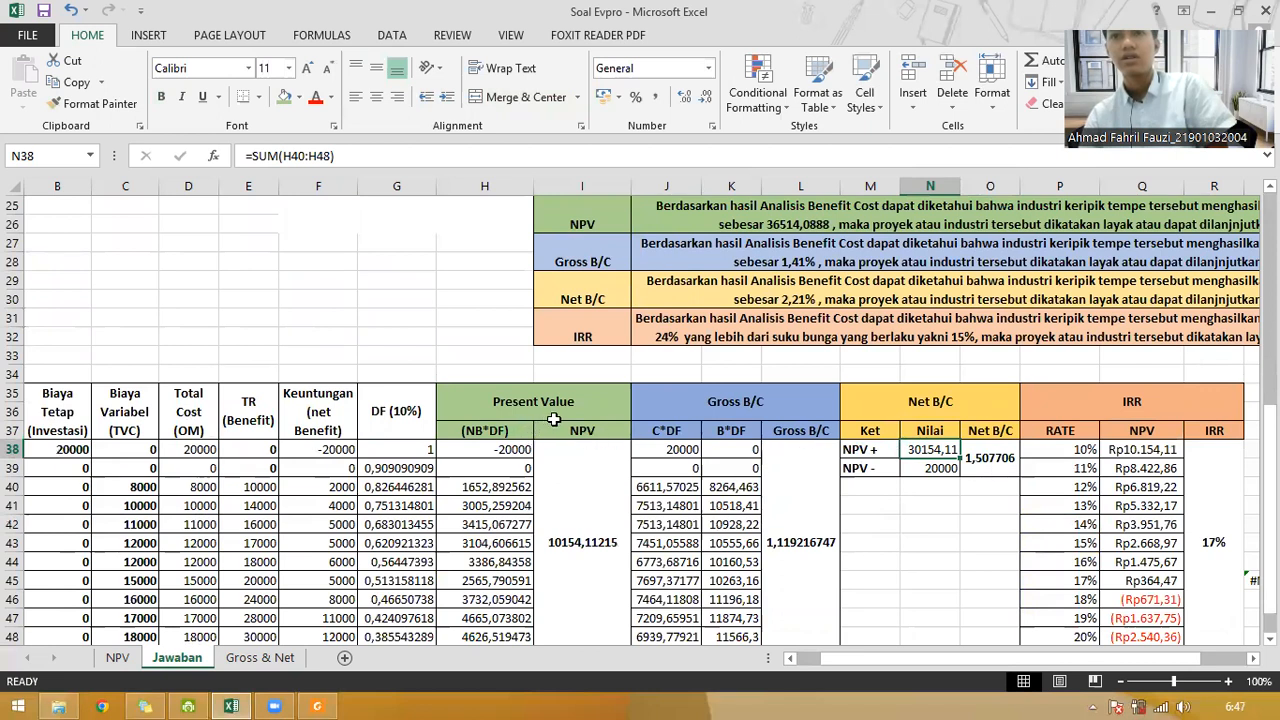
pyautogui.scroll(8, 553, 420)
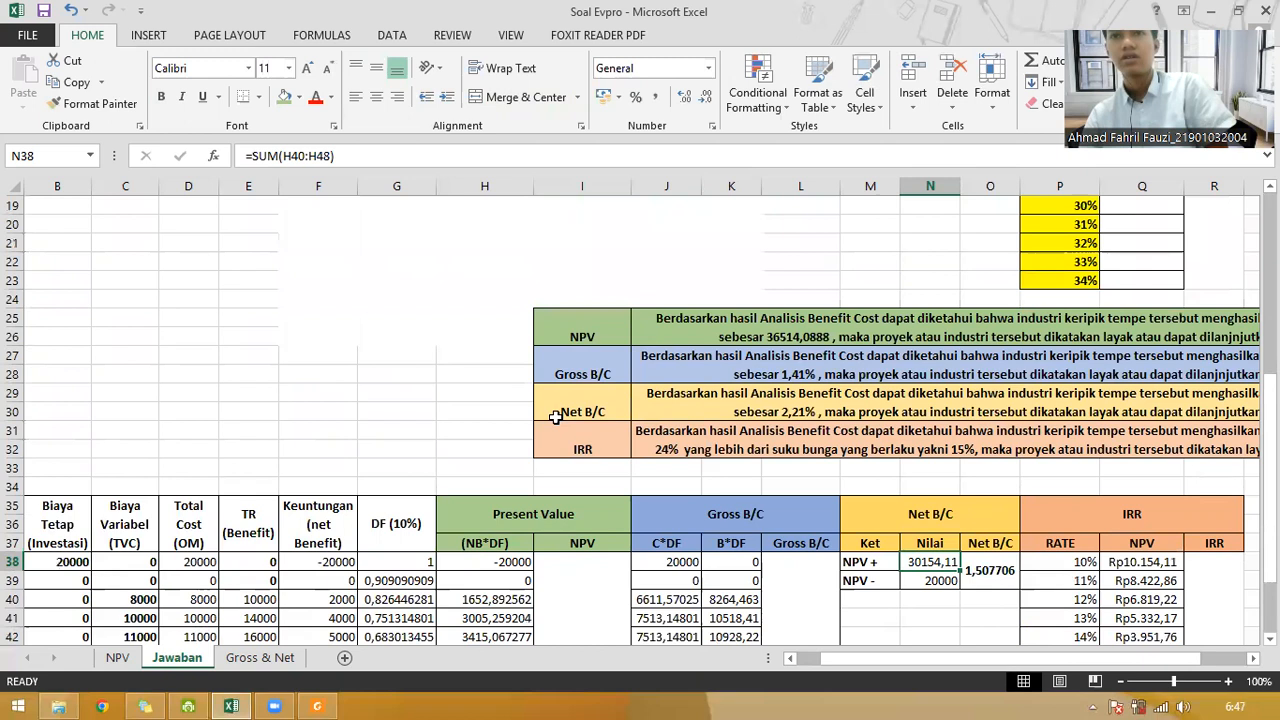
pyautogui.click(945, 263)
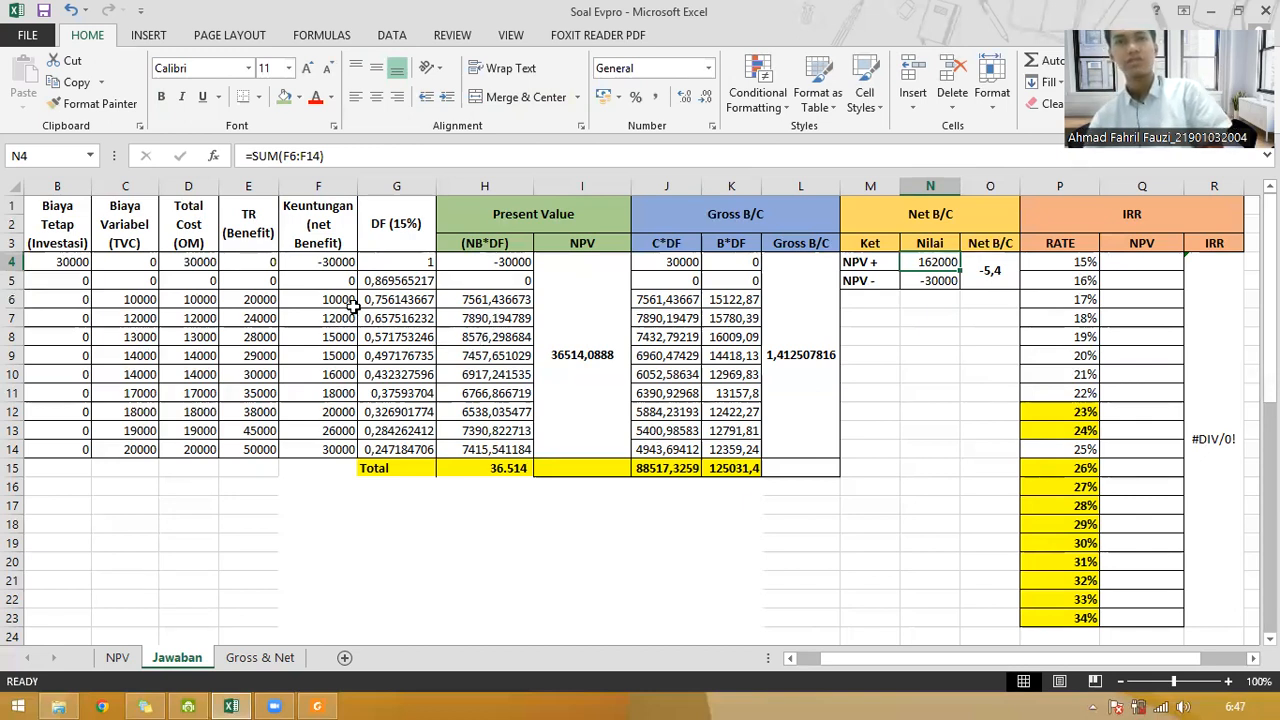
pyautogui.moveTo(345, 299); pyautogui.dragTo(328, 449)
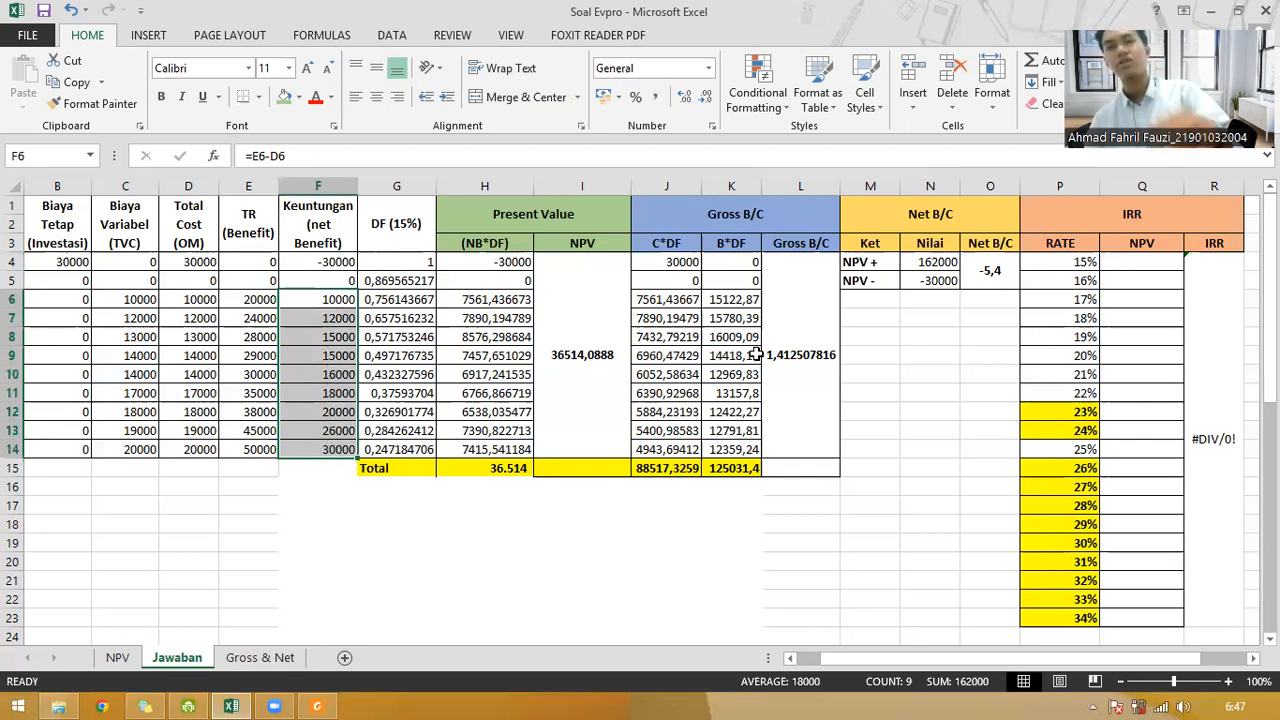
pyautogui.click(493, 297)
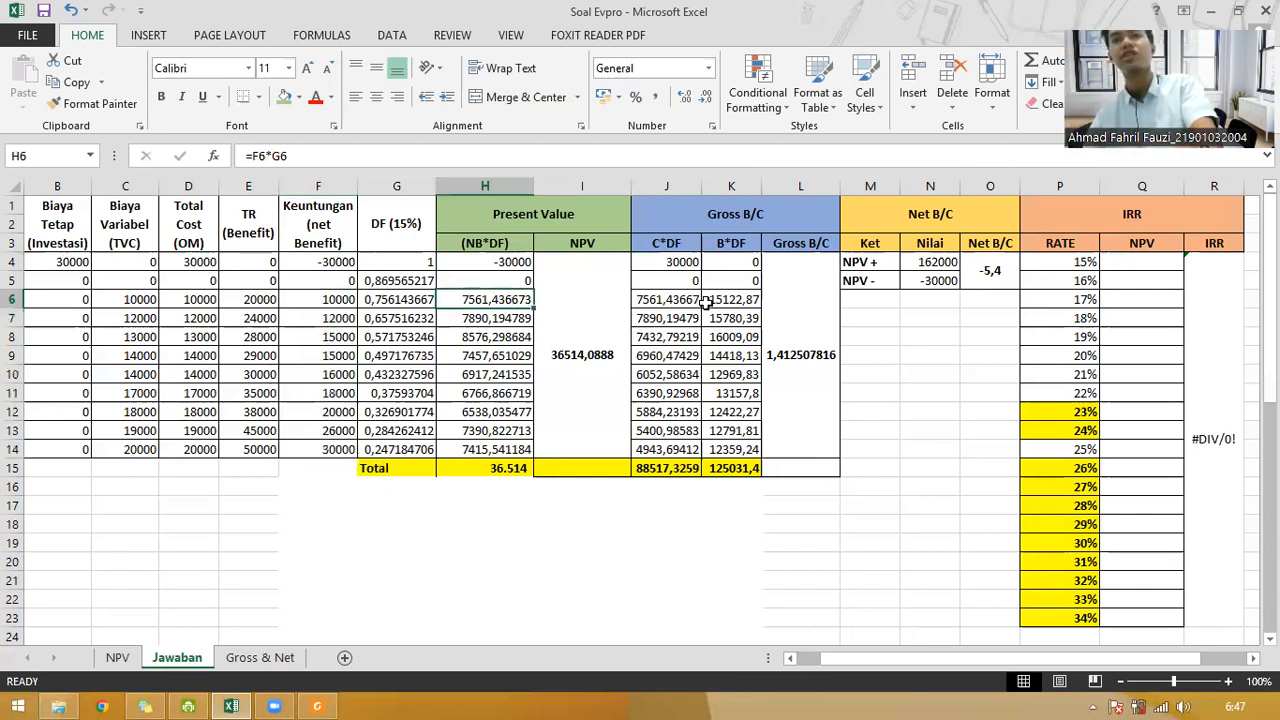
pyautogui.click(457, 154)
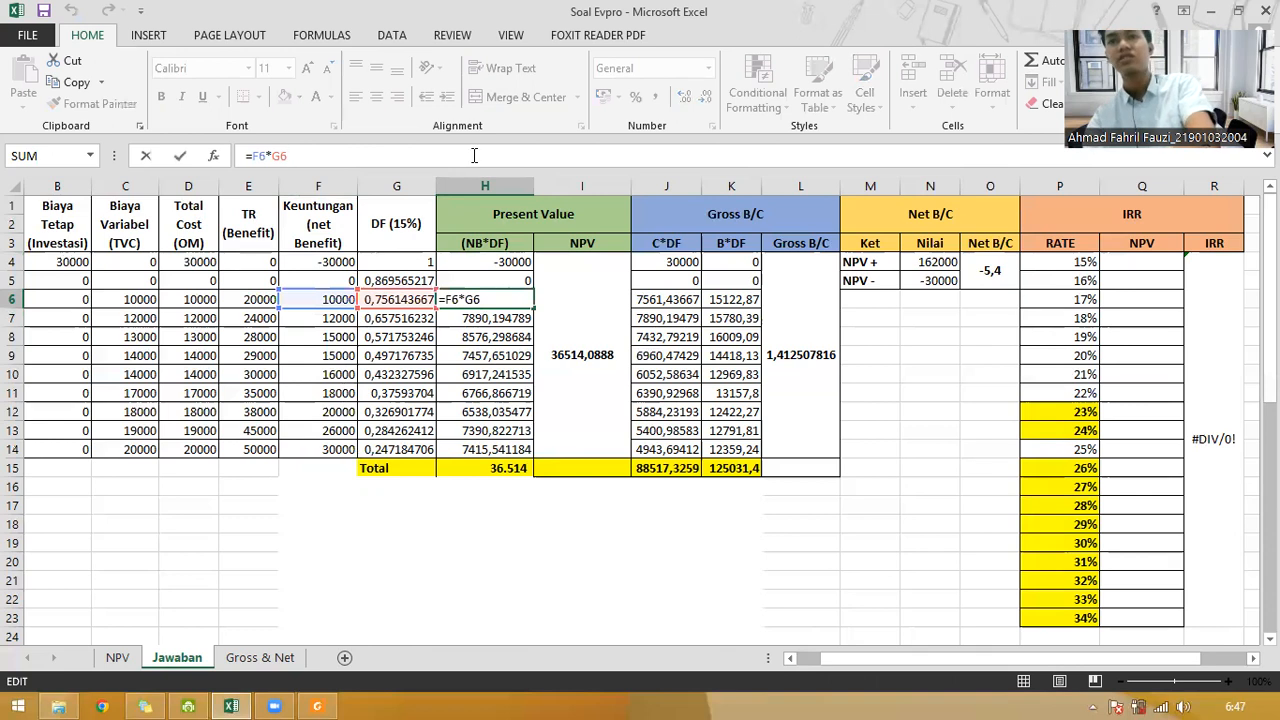
pyautogui.press('Return')
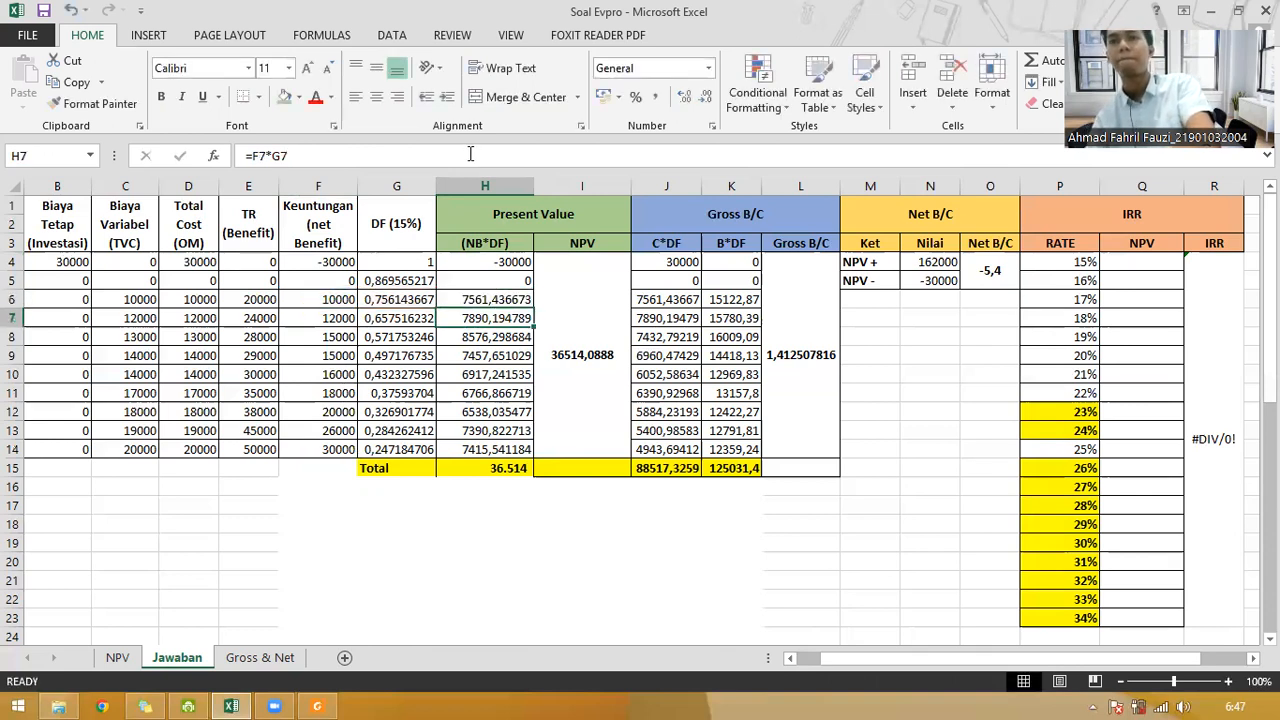
# Step: Change the NPV + formula in N4 to =SUM(H6:H14) so it totals the discounted net benefits
pyautogui.click(930, 264)
pyautogui.click(250, 155)
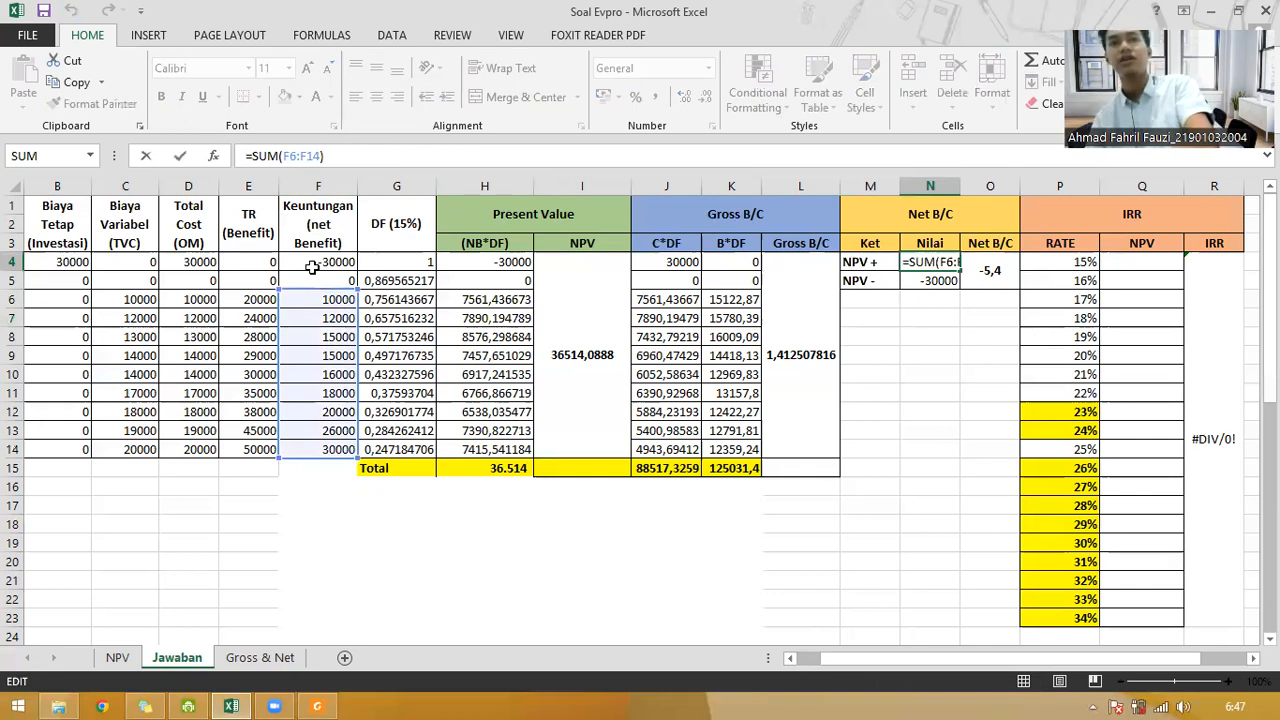
pyautogui.moveTo(315, 297); pyautogui.dragTo(471, 313)
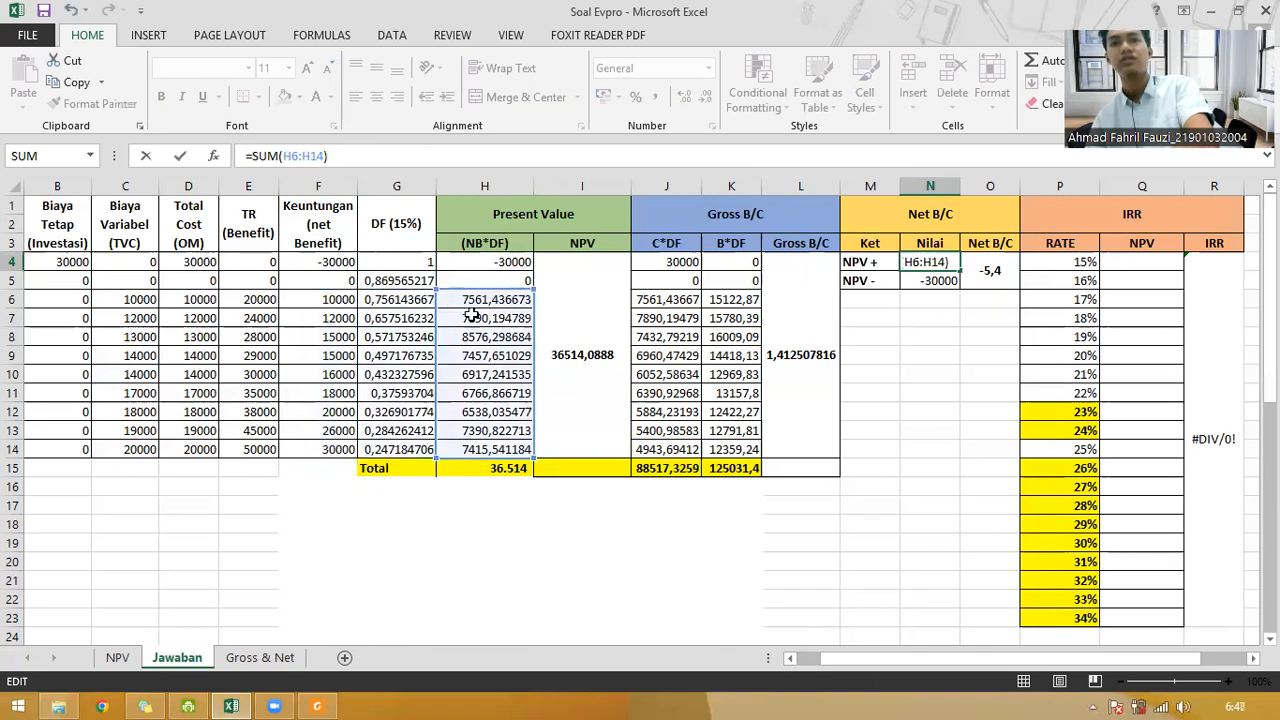
pyautogui.press('Return')
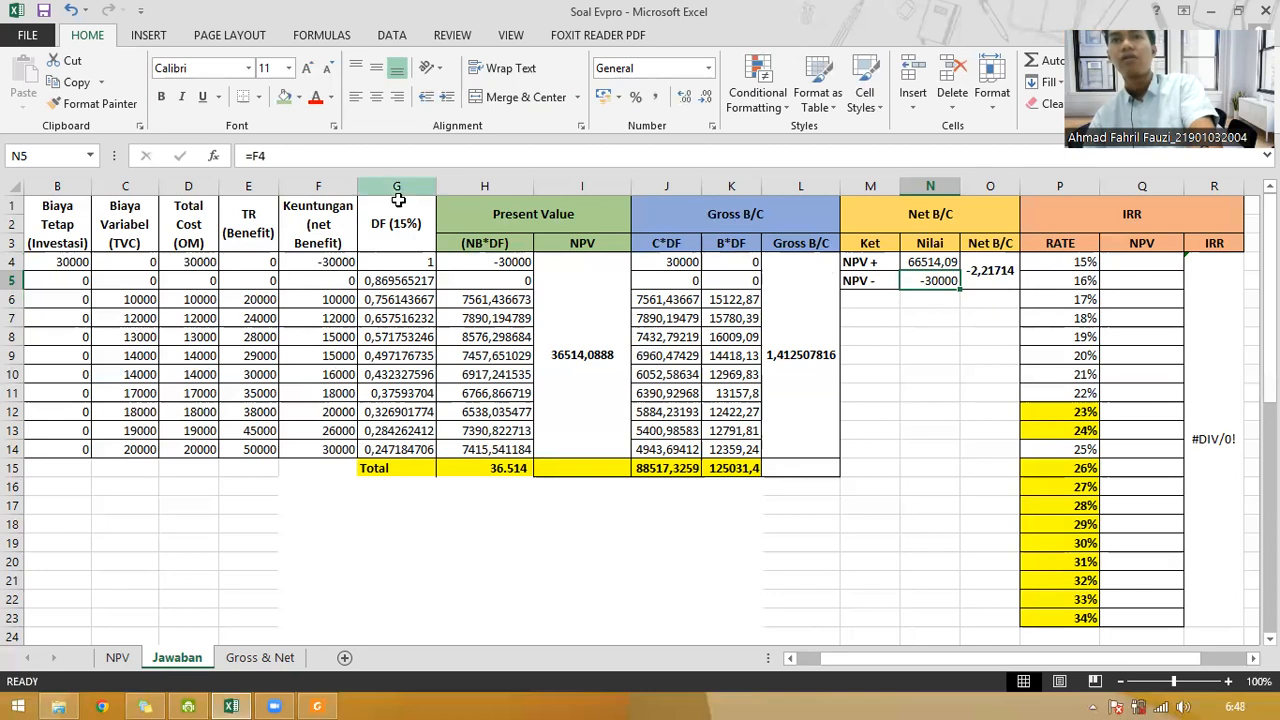
# Step: Change the NPV - formula in N5 to =H4 so it references the year 0 discounted net benefit
pyautogui.click(524, 159)
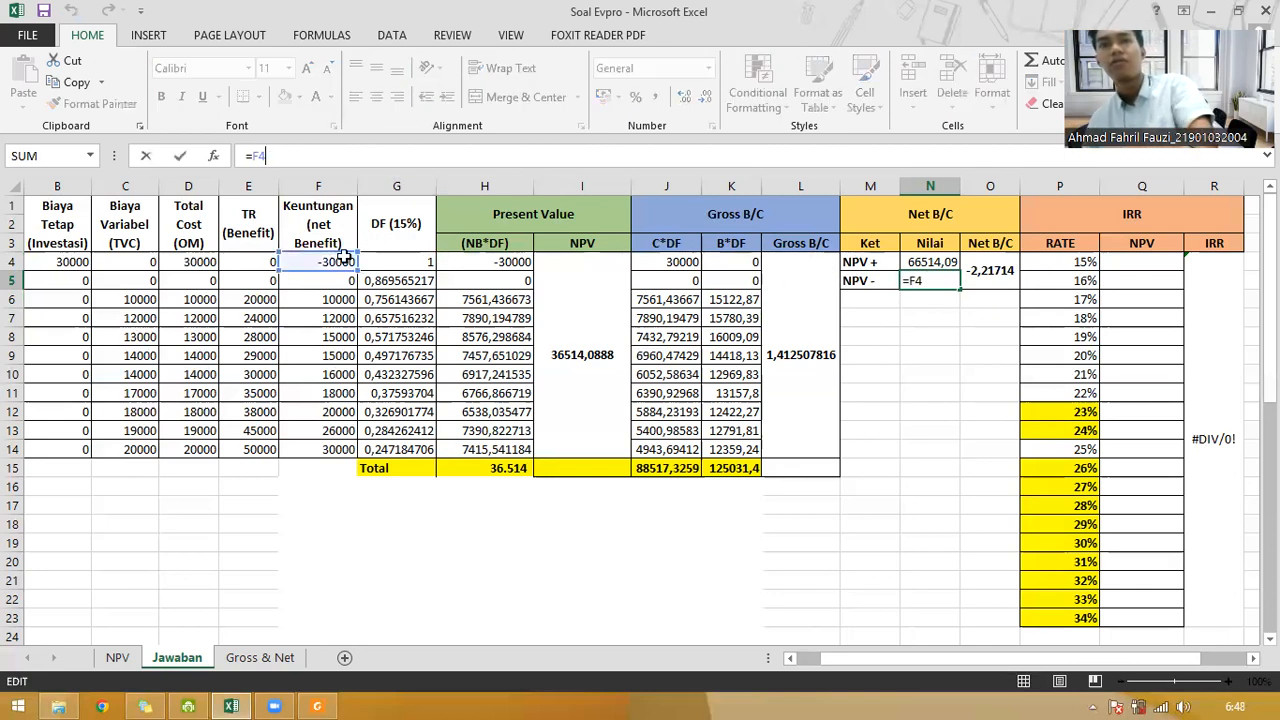
pyautogui.click(410, 262)
pyautogui.click(490, 263)
pyautogui.press('Return')
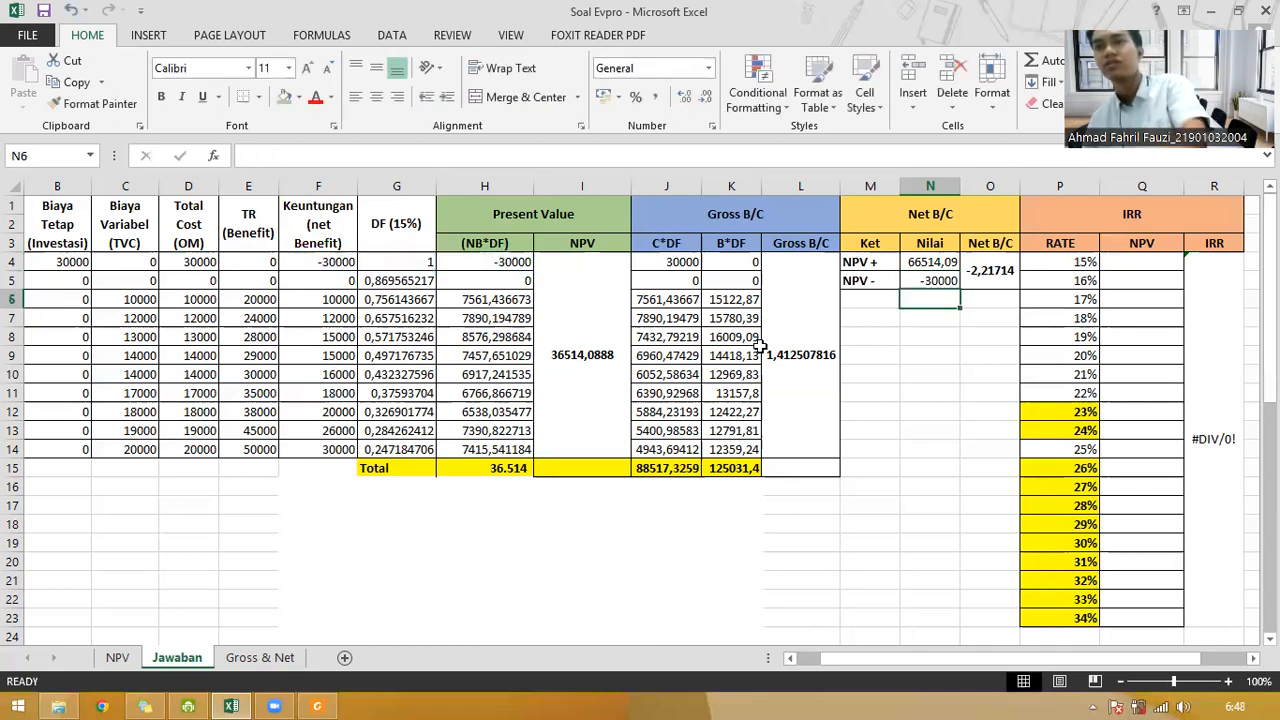
# Step: Change the NPV - formula in N5 to =ABS(H4) so the Net B/C calculation uses its absolute value
pyautogui.click(880, 367)
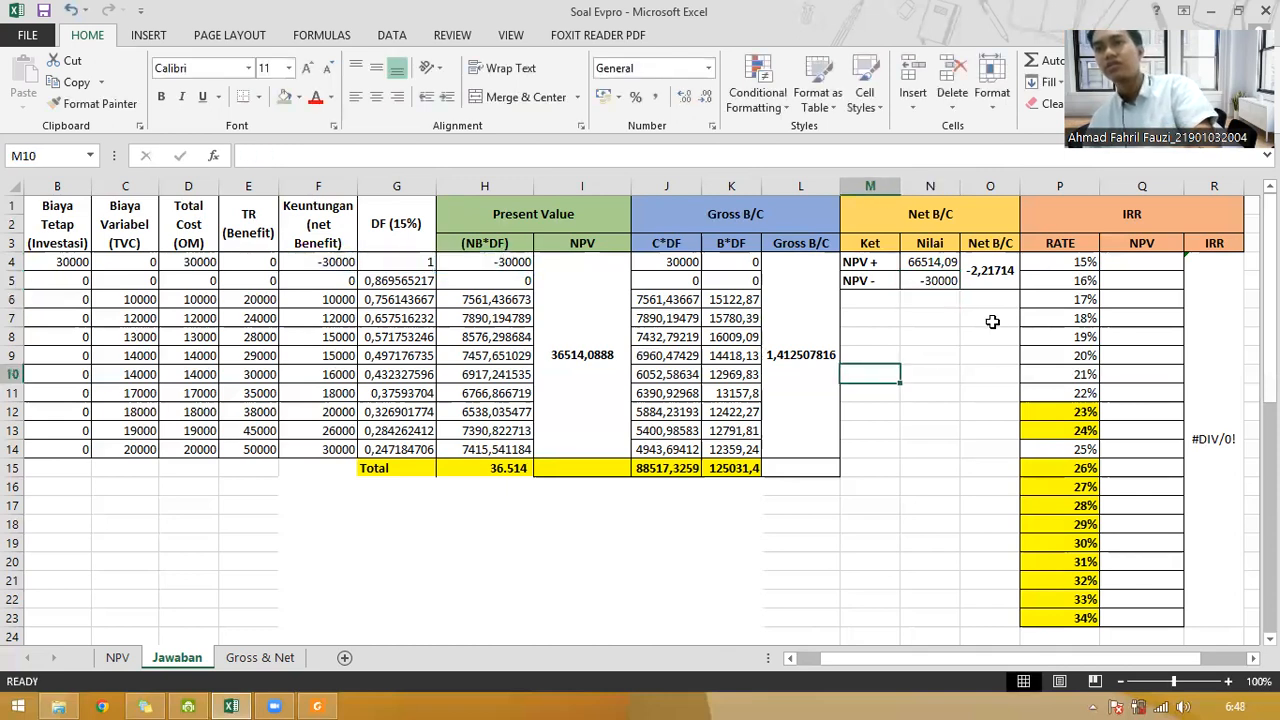
pyautogui.click(995, 268)
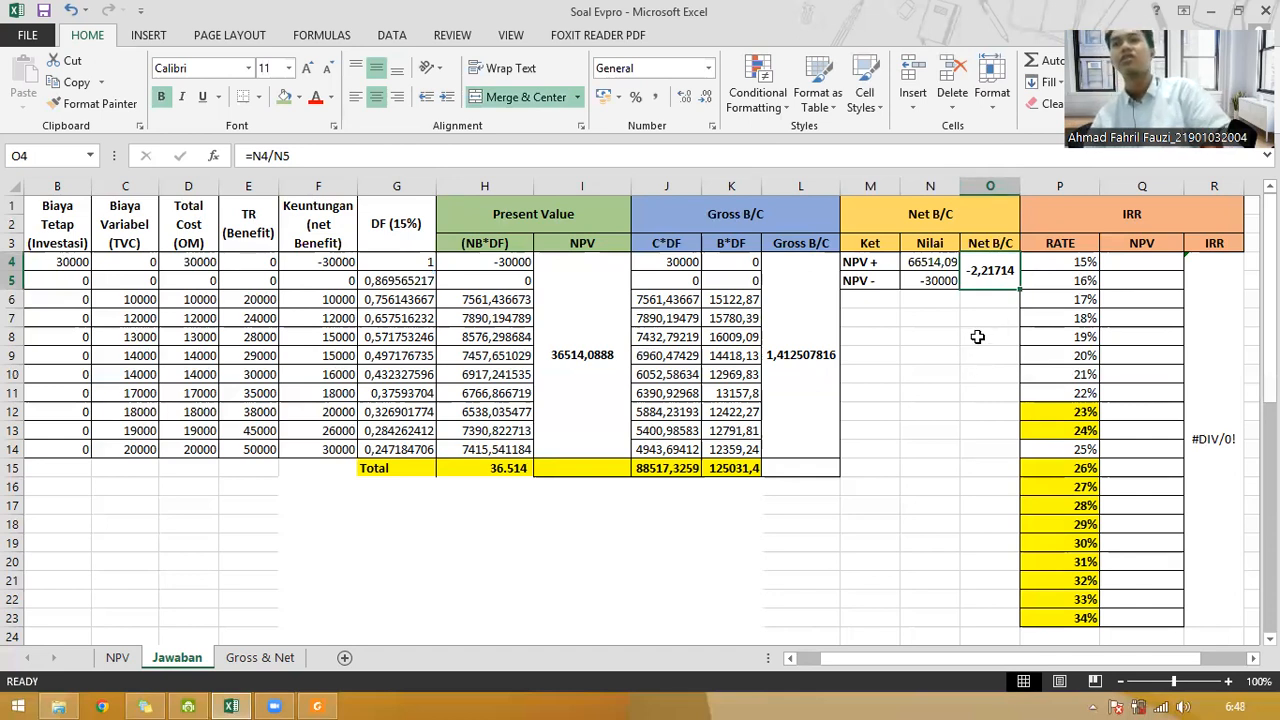
pyautogui.click(930, 280)
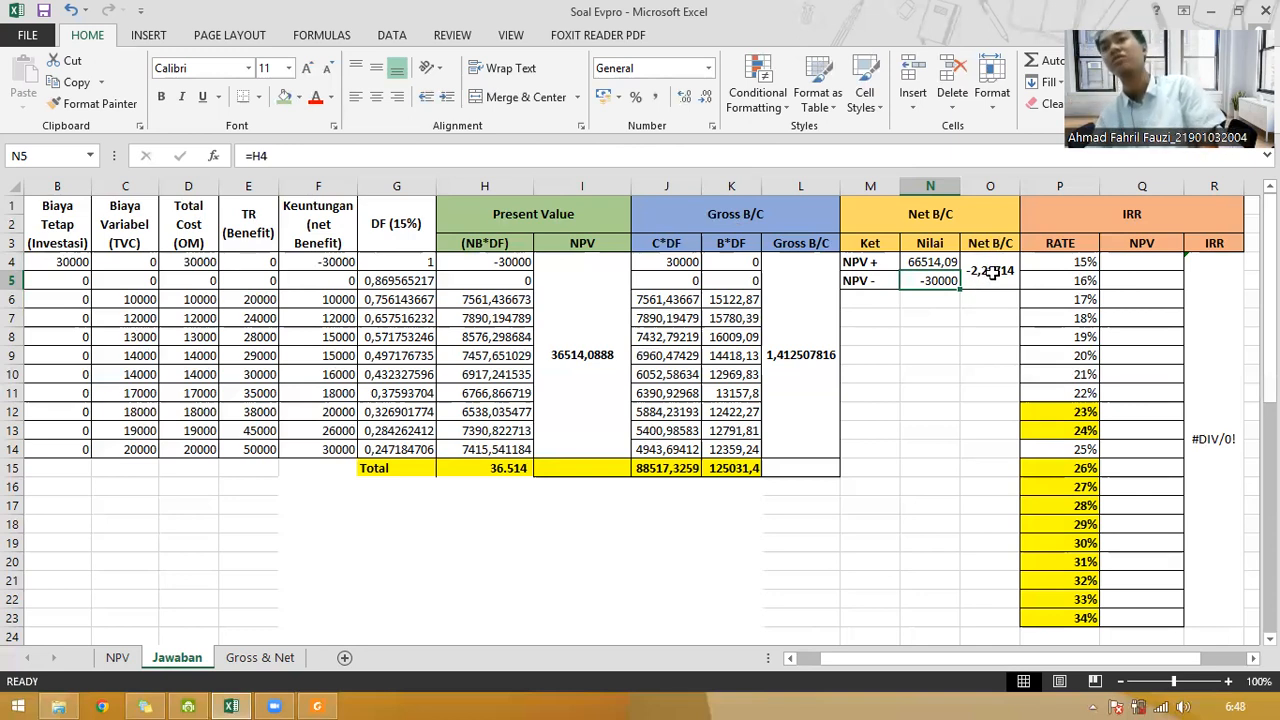
pyautogui.scroll(-4, 1027, 336)
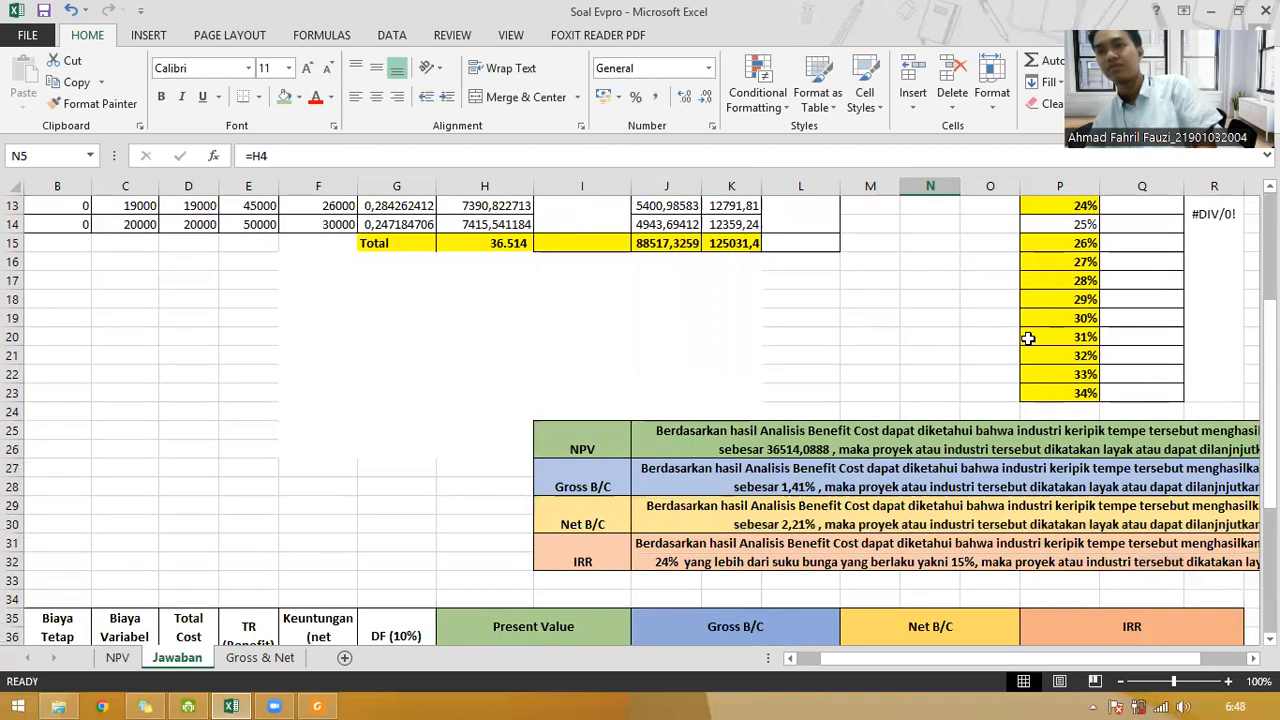
pyautogui.scroll(4, 1027, 338)
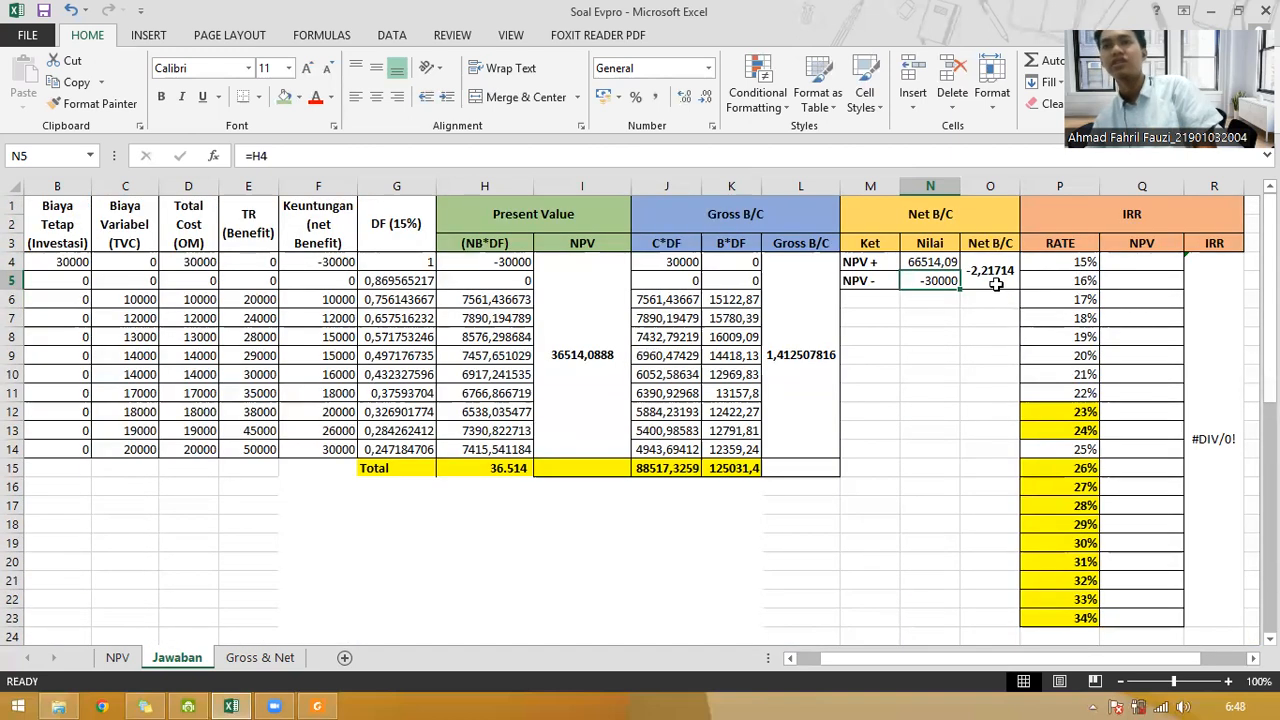
pyautogui.click(995, 276)
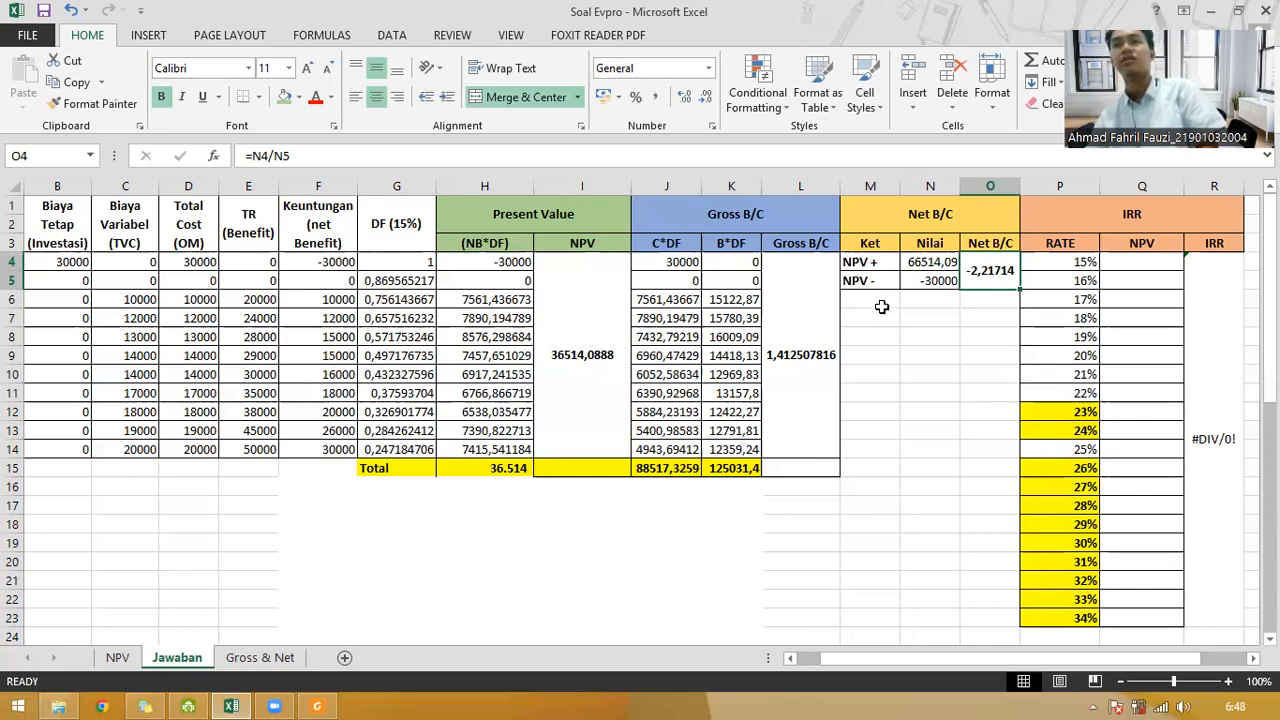
pyautogui.click(932, 283)
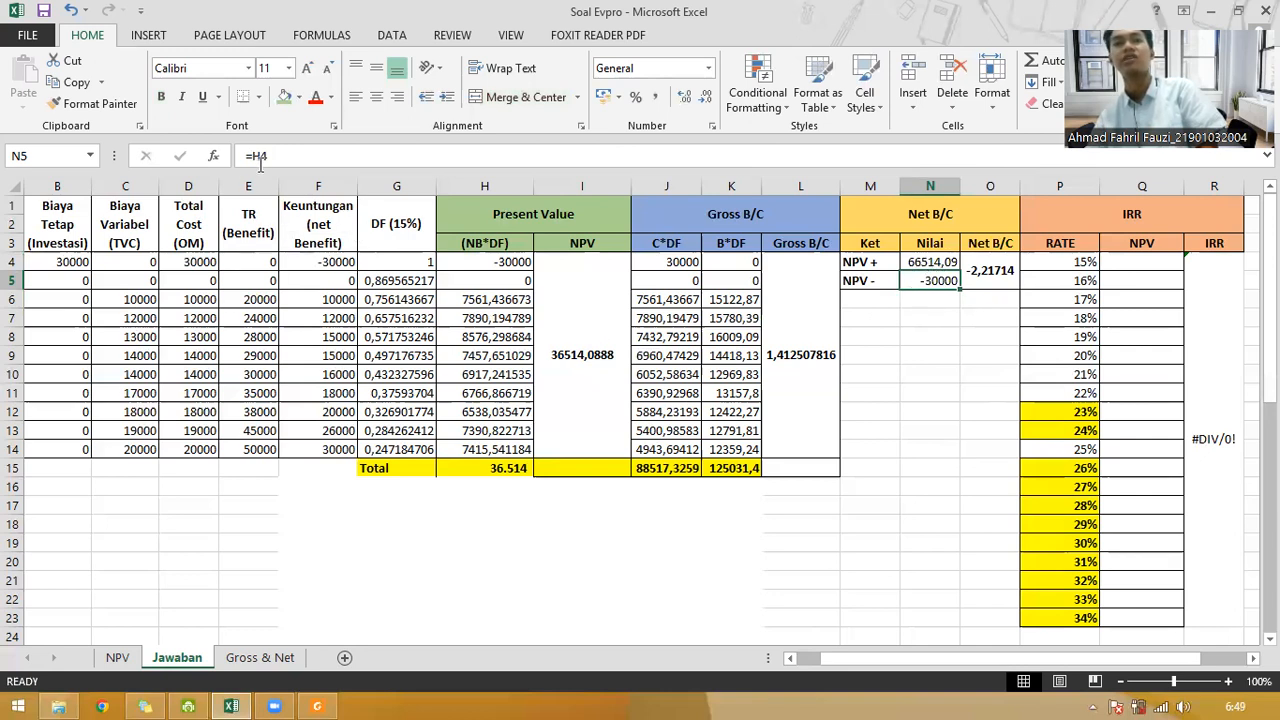
pyautogui.press('F2')
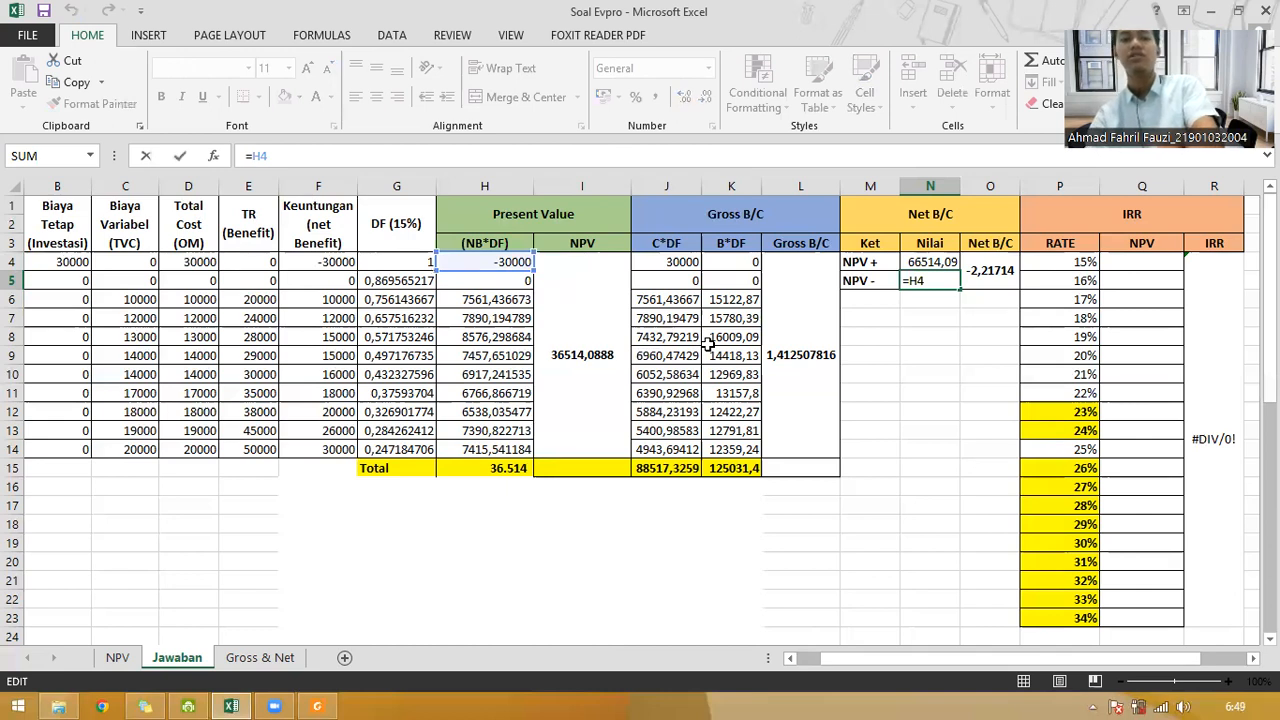
pyautogui.write('abs(')
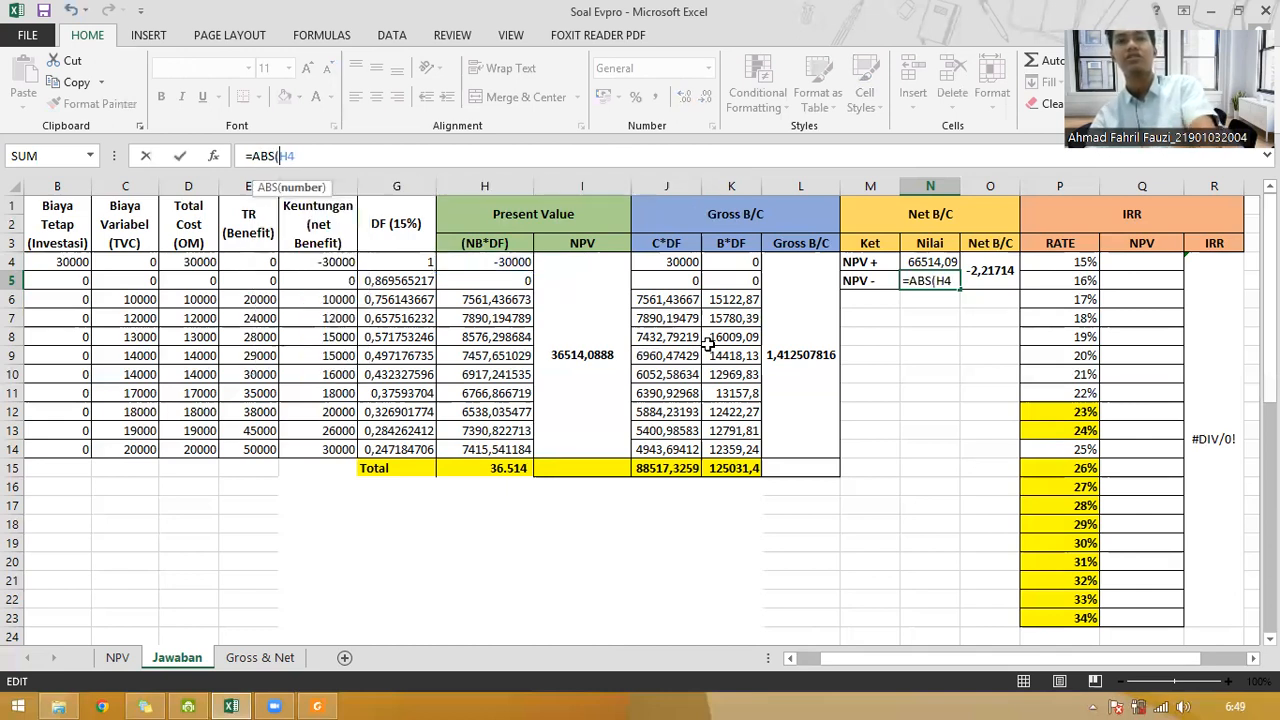
pyautogui.press('Return')
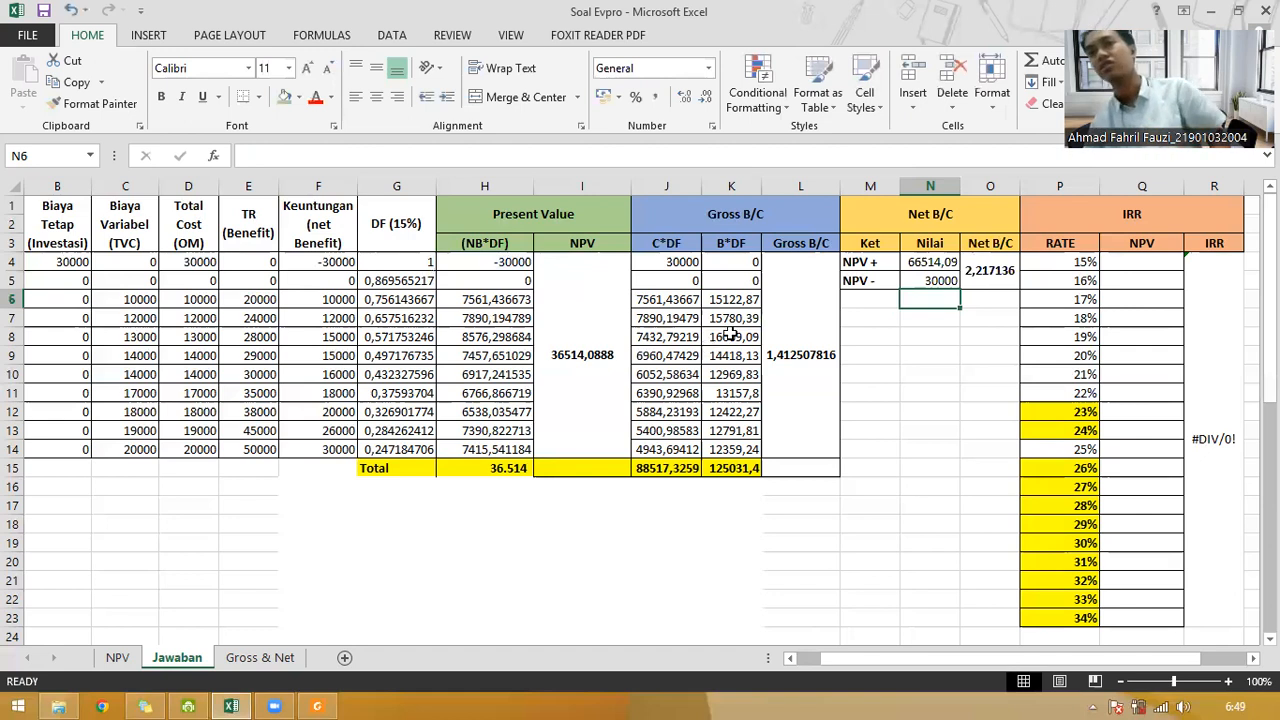
# Step: Check the Net B/C ratio in O4 against the written Net B/C conclusion in J29
pyautogui.click(978, 268)
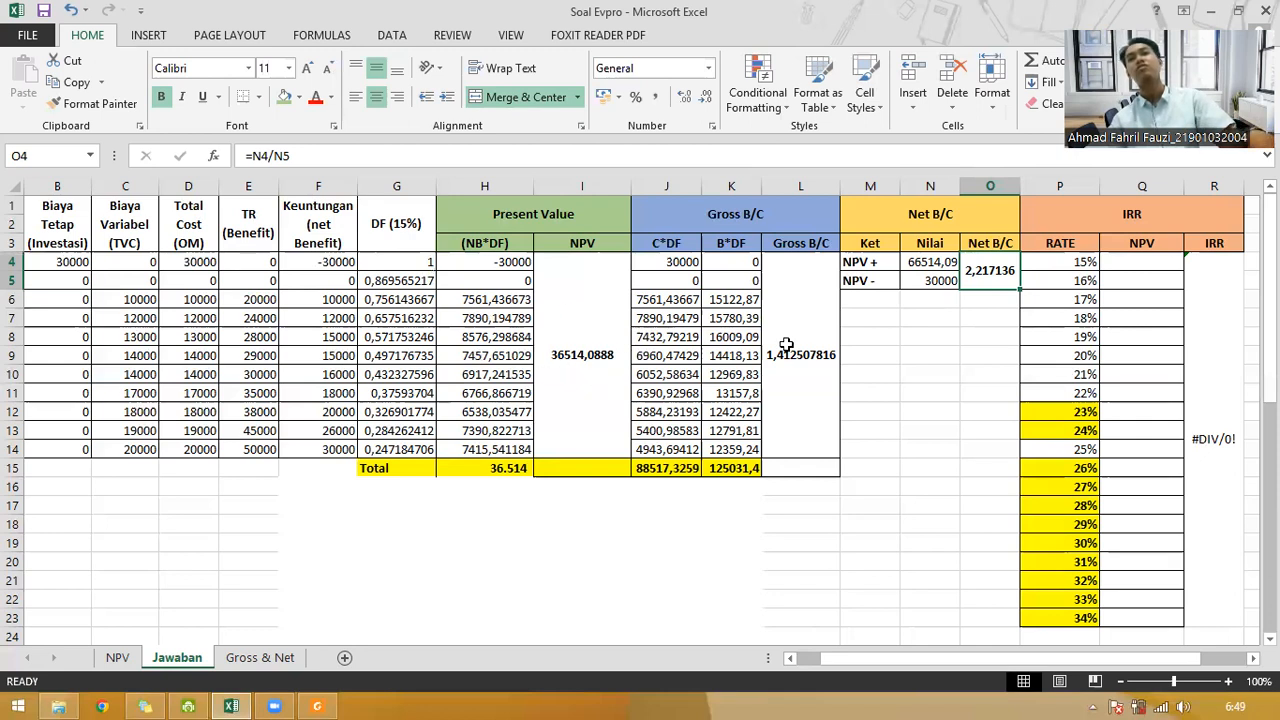
pyautogui.click(931, 282)
pyautogui.click(940, 358)
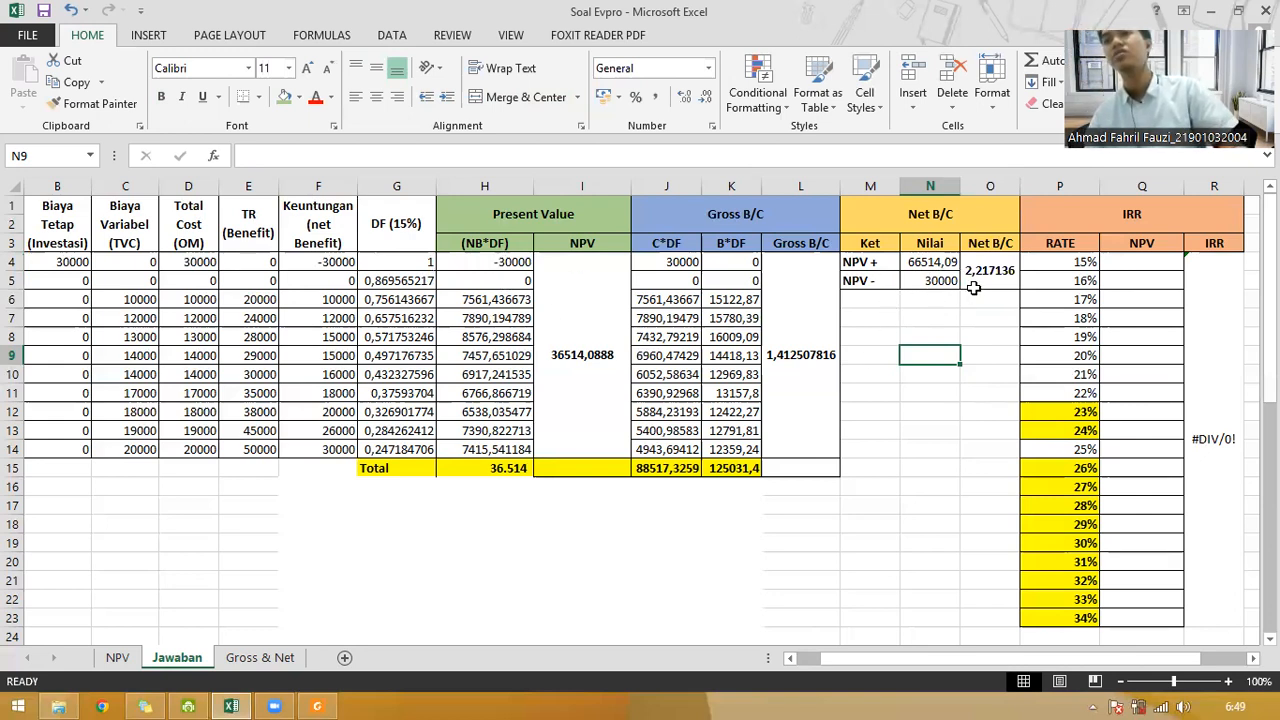
pyautogui.click(962, 339)
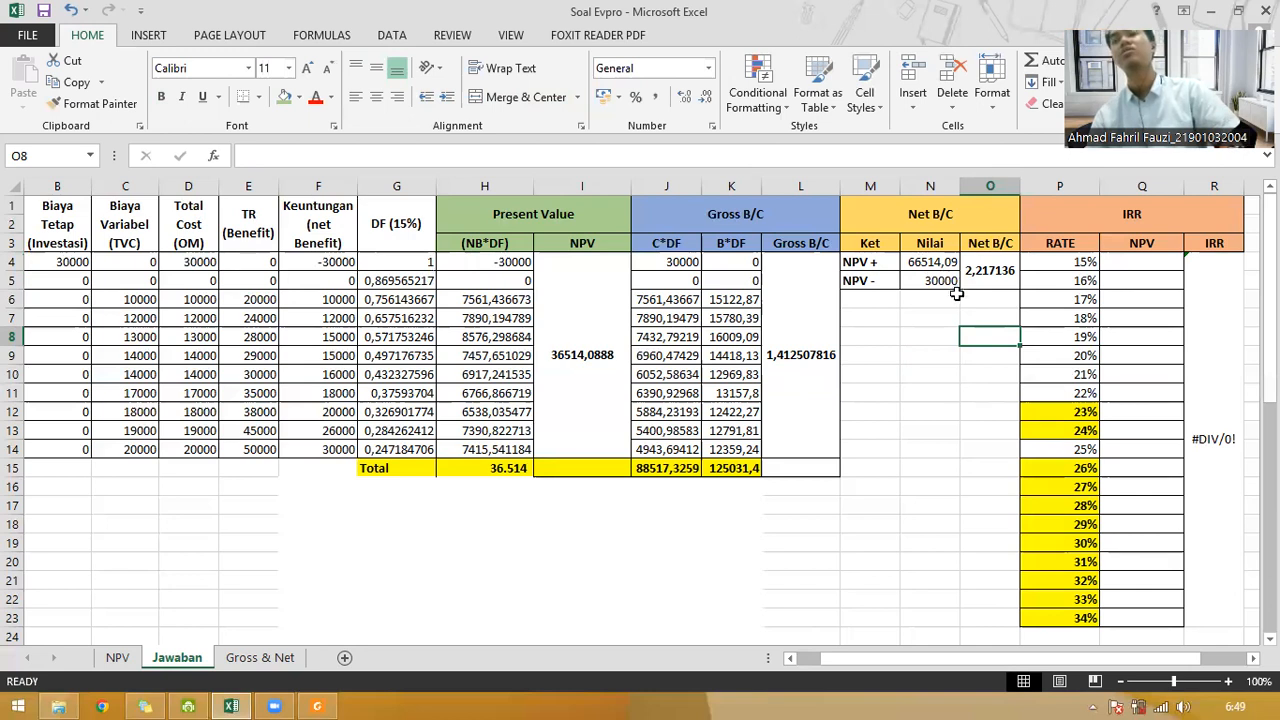
pyautogui.click(924, 388)
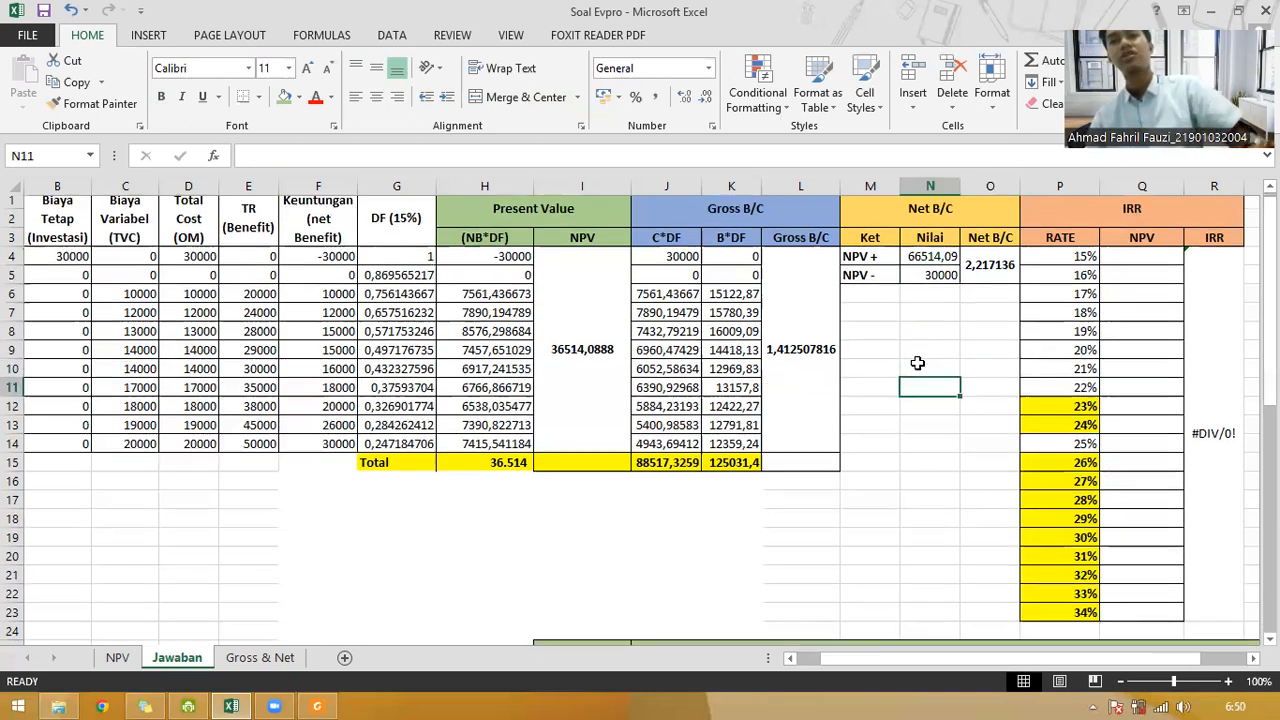
pyautogui.scroll(-4, 917, 372)
pyautogui.click(940, 497)
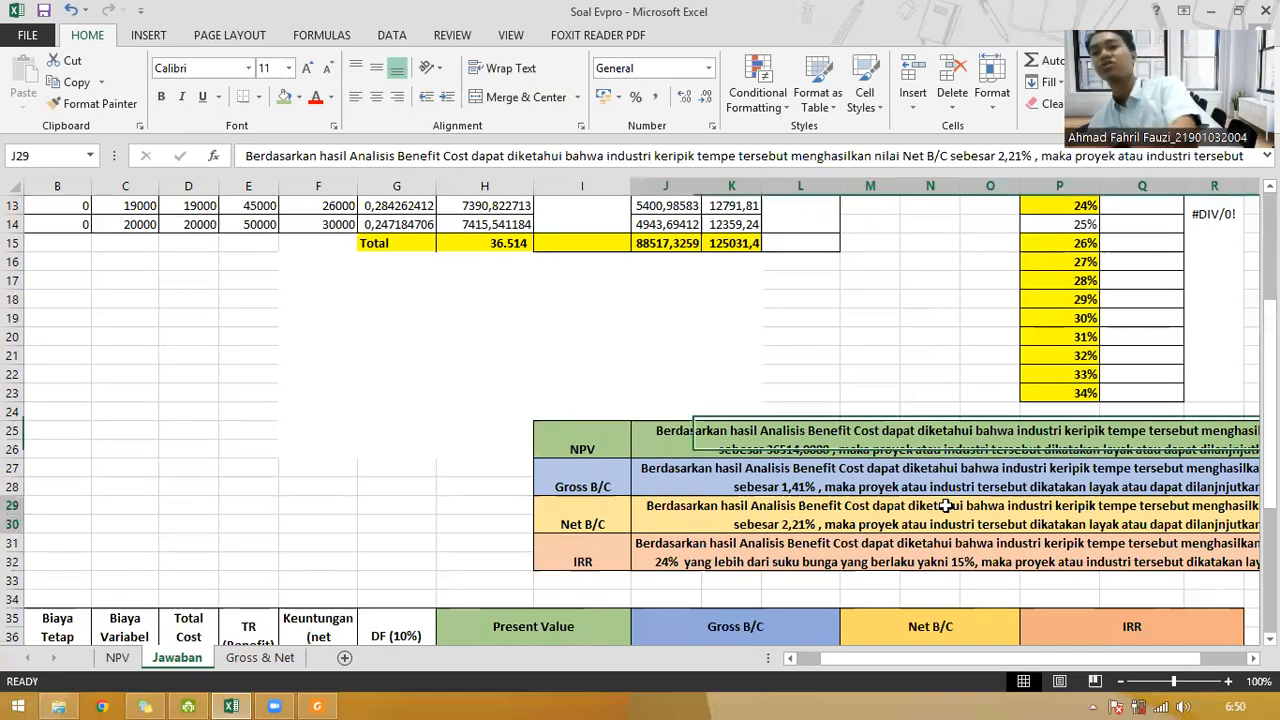
pyautogui.press('Right')
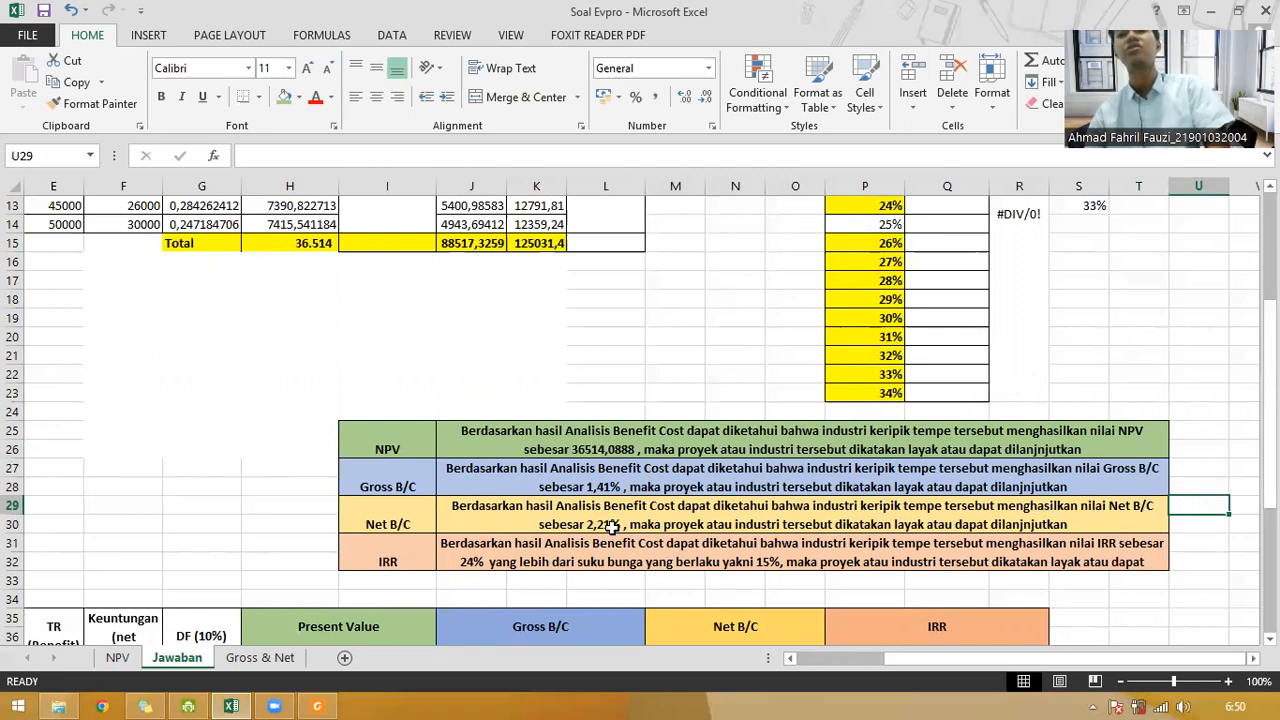
# Step: Remove the yellow fill from the 23% to 34% rates in P12:P23 of the IRR section
pyautogui.scroll(2, 612, 527)
pyautogui.scroll(2, 612, 527)
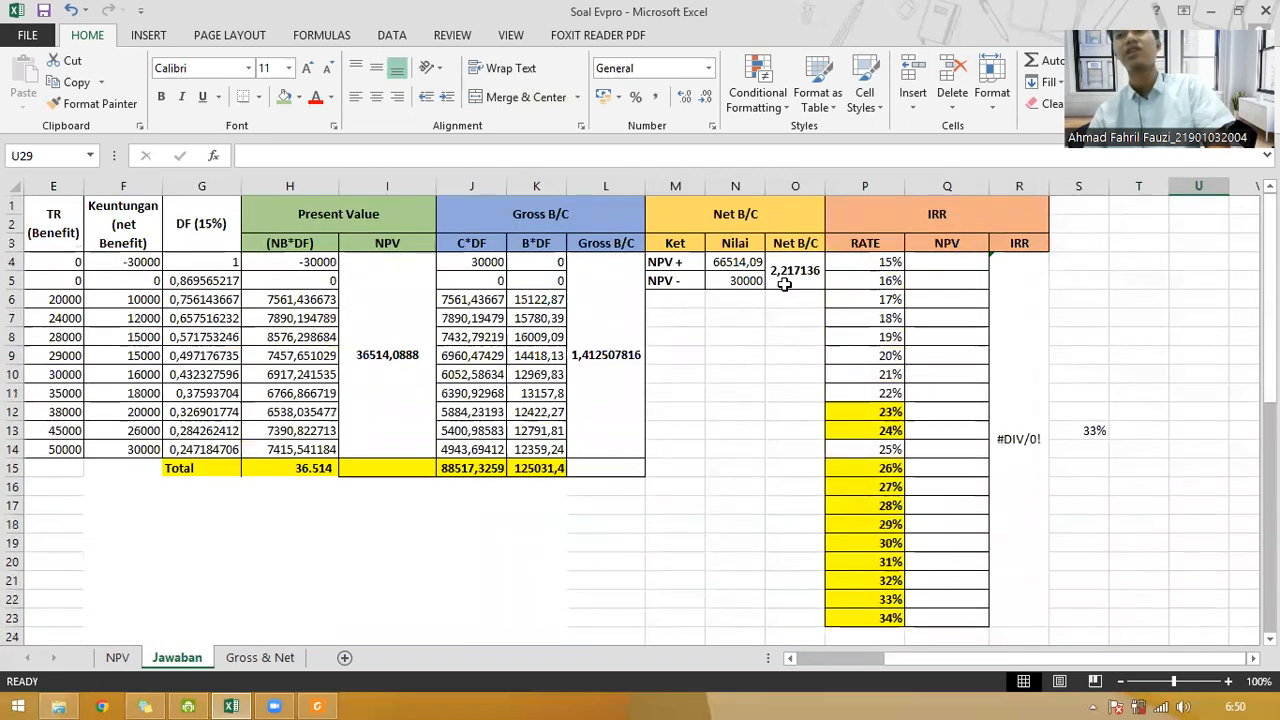
pyautogui.scroll(-3, 779, 468)
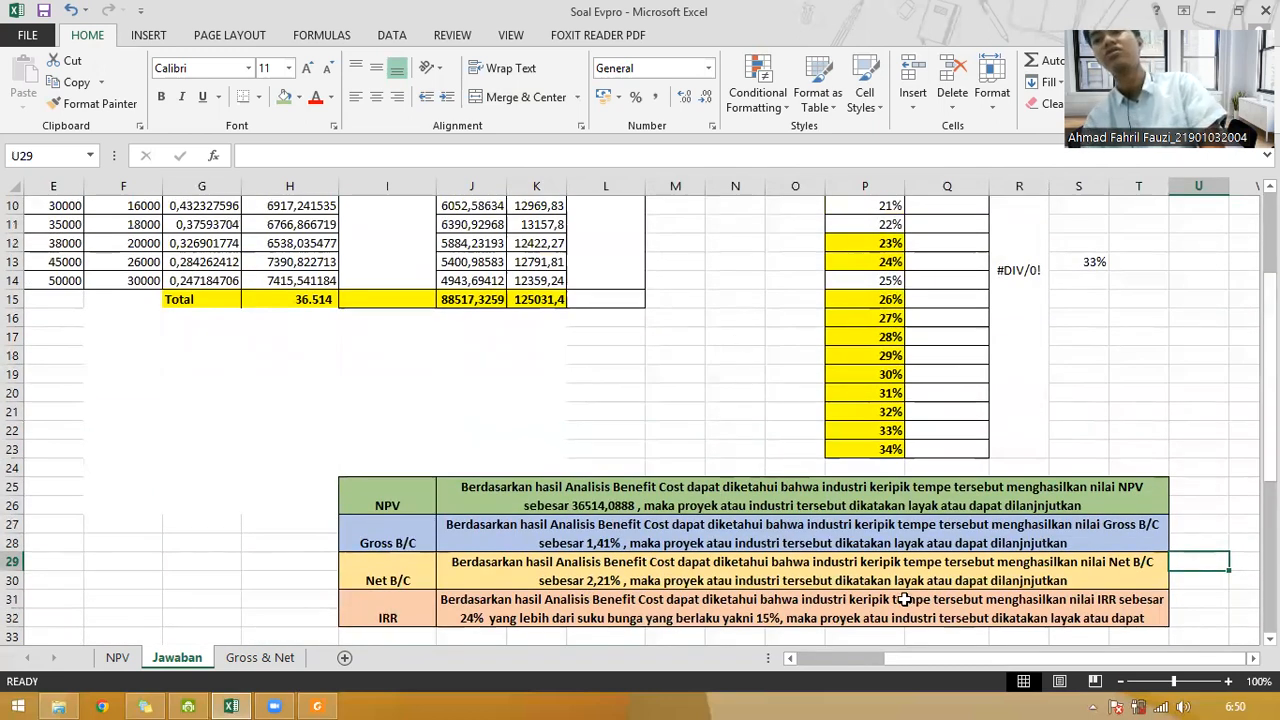
pyautogui.scroll(3, 912, 615)
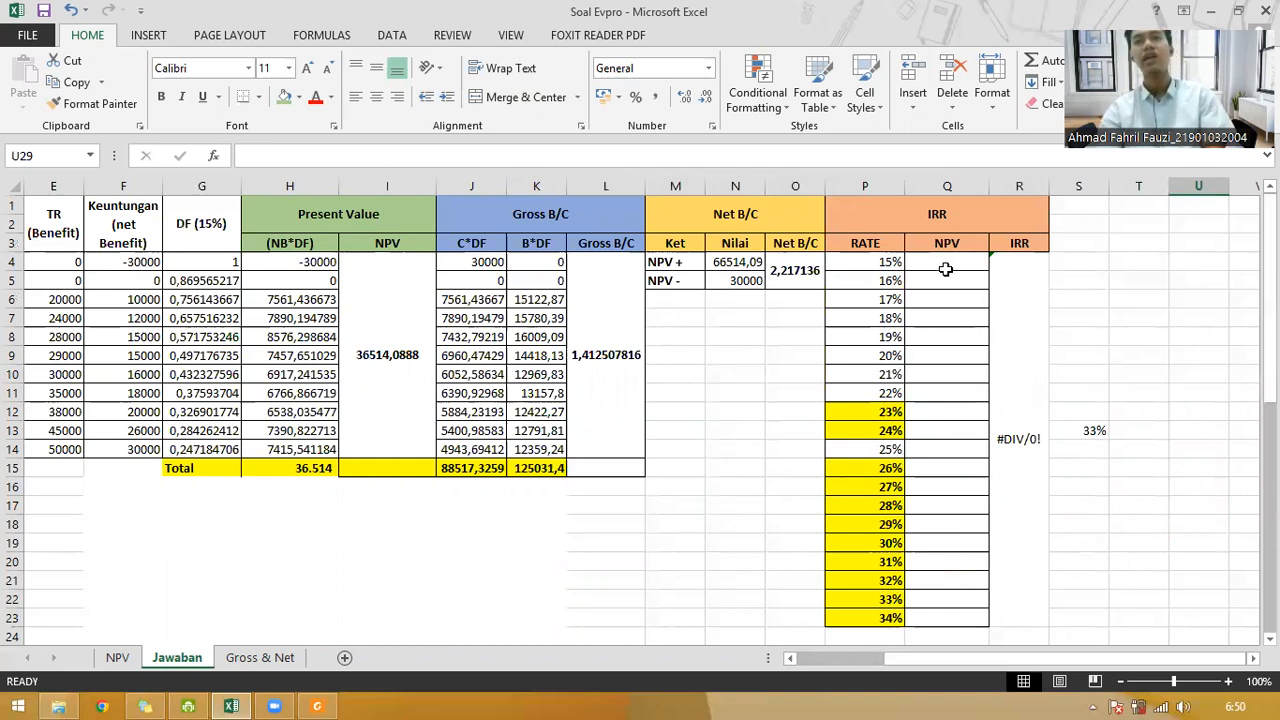
pyautogui.click(885, 414)
pyautogui.moveTo(880, 466); pyautogui.dragTo(900, 620)
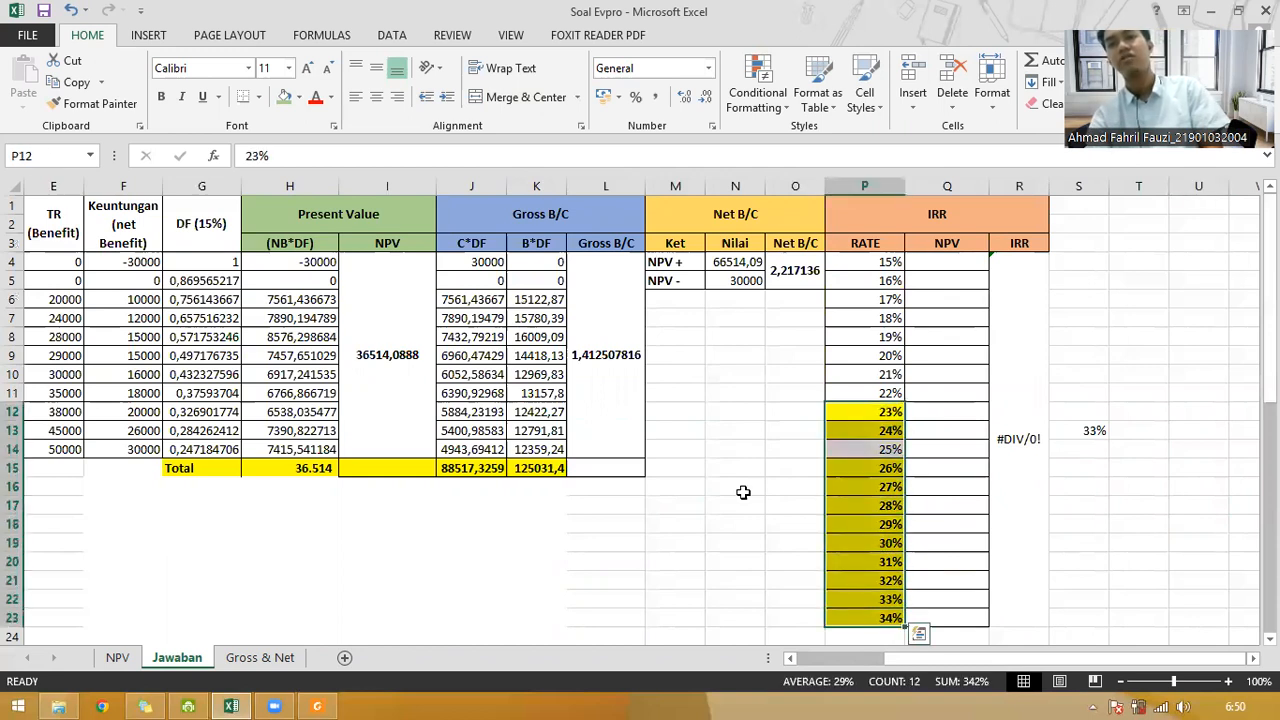
pyautogui.click(297, 99)
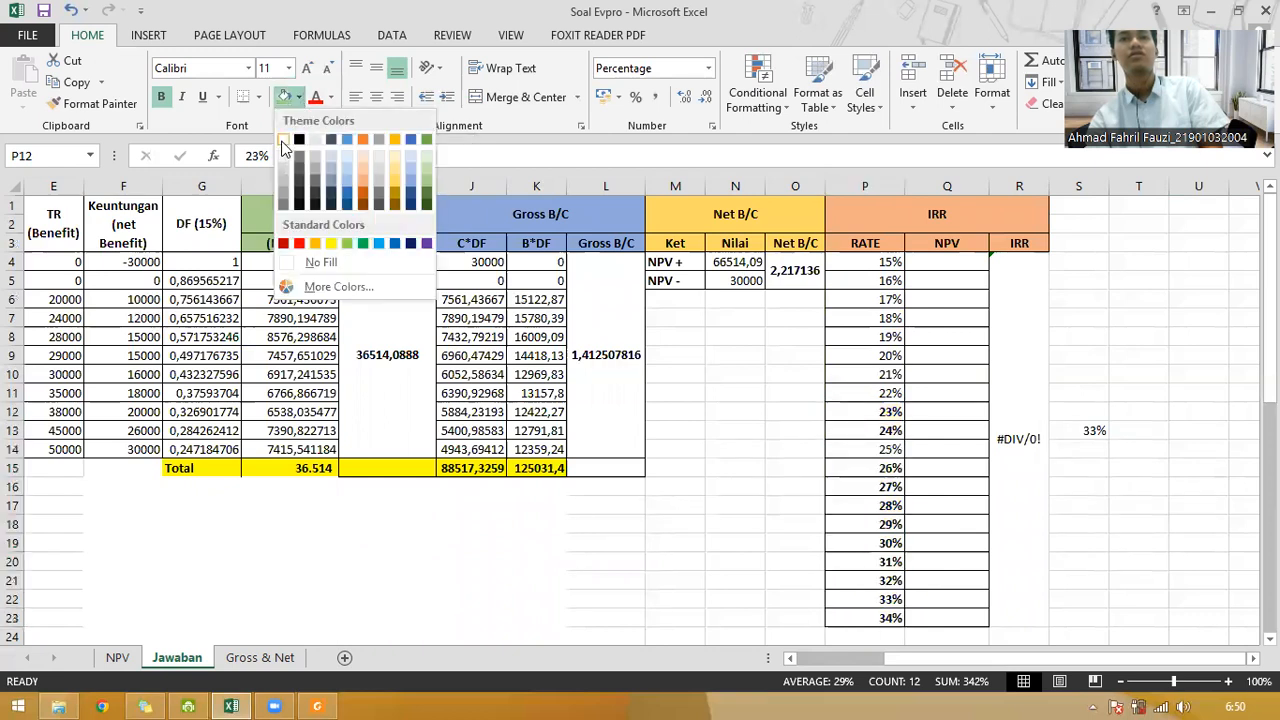
pyautogui.click(320, 262)
pyautogui.click(672, 381)
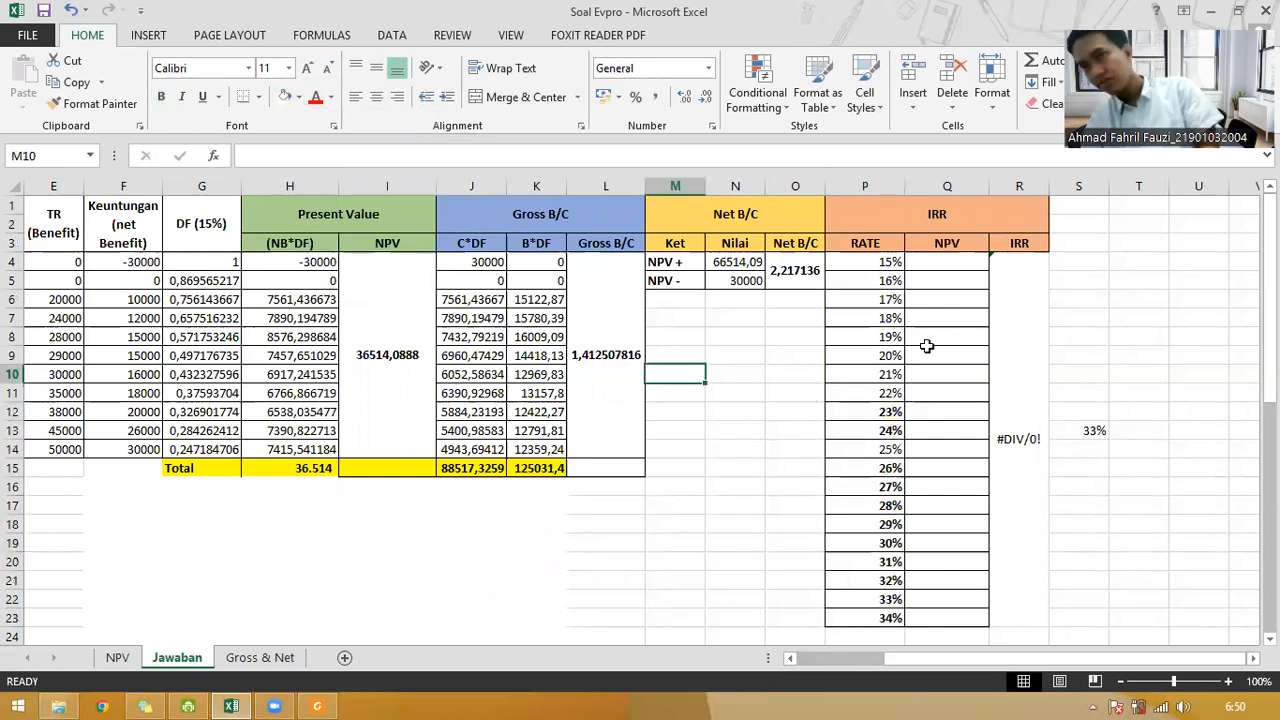
# Step: Remove the bold formatting from all IRR rates in P4:P23
pyautogui.moveTo(872, 260); pyautogui.dragTo(880, 618)
pyautogui.click(161, 96)
pyautogui.click(161, 96)
pyautogui.click(938, 432)
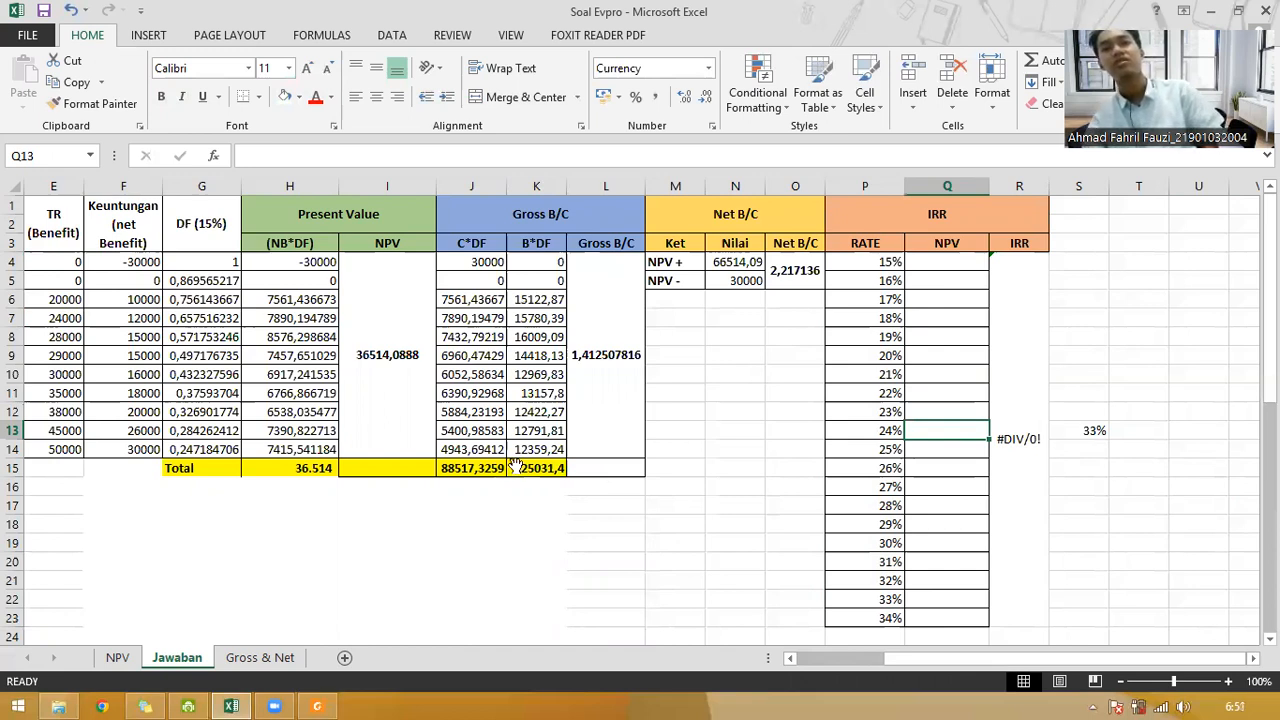
# Step: Switch to Foxit Reader and examine the IRR formula, its variables and the investment criteria in the practicum guide
pyautogui.click(317, 706)
pyautogui.scroll(3, 450, 347)
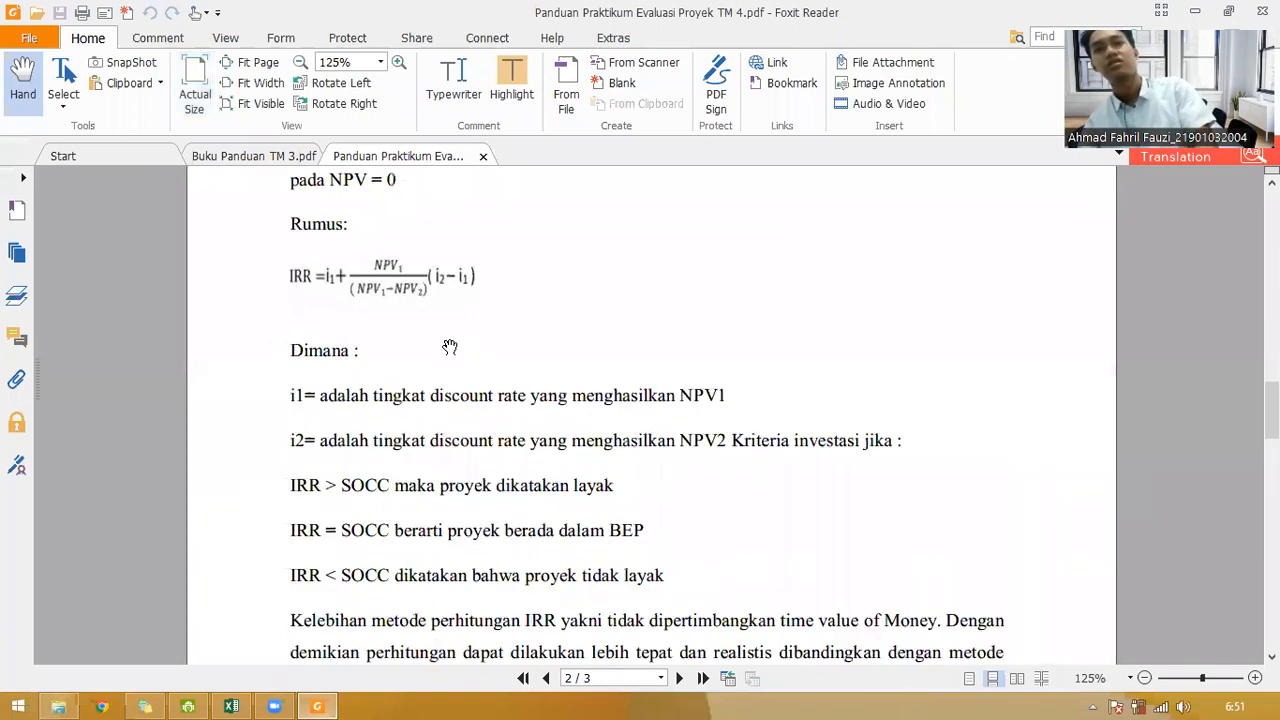
pyautogui.scroll(1, 604, 416)
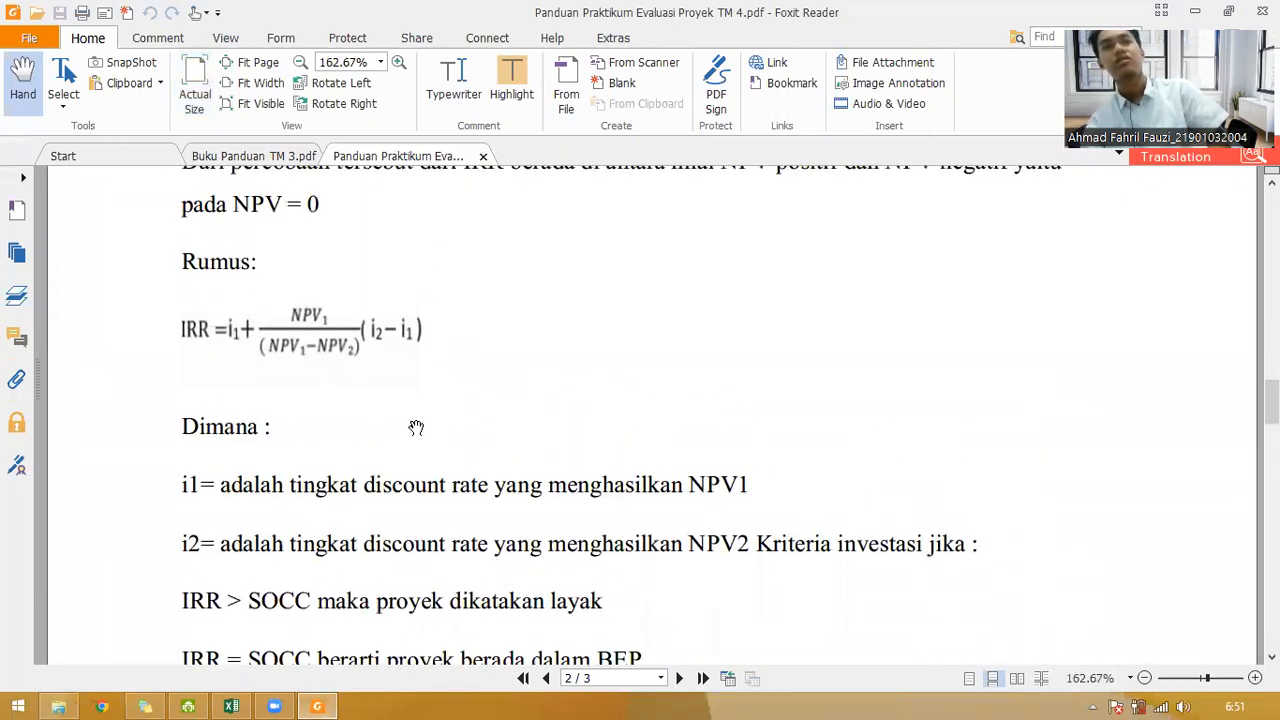
pyautogui.scroll(-1, 427, 378)
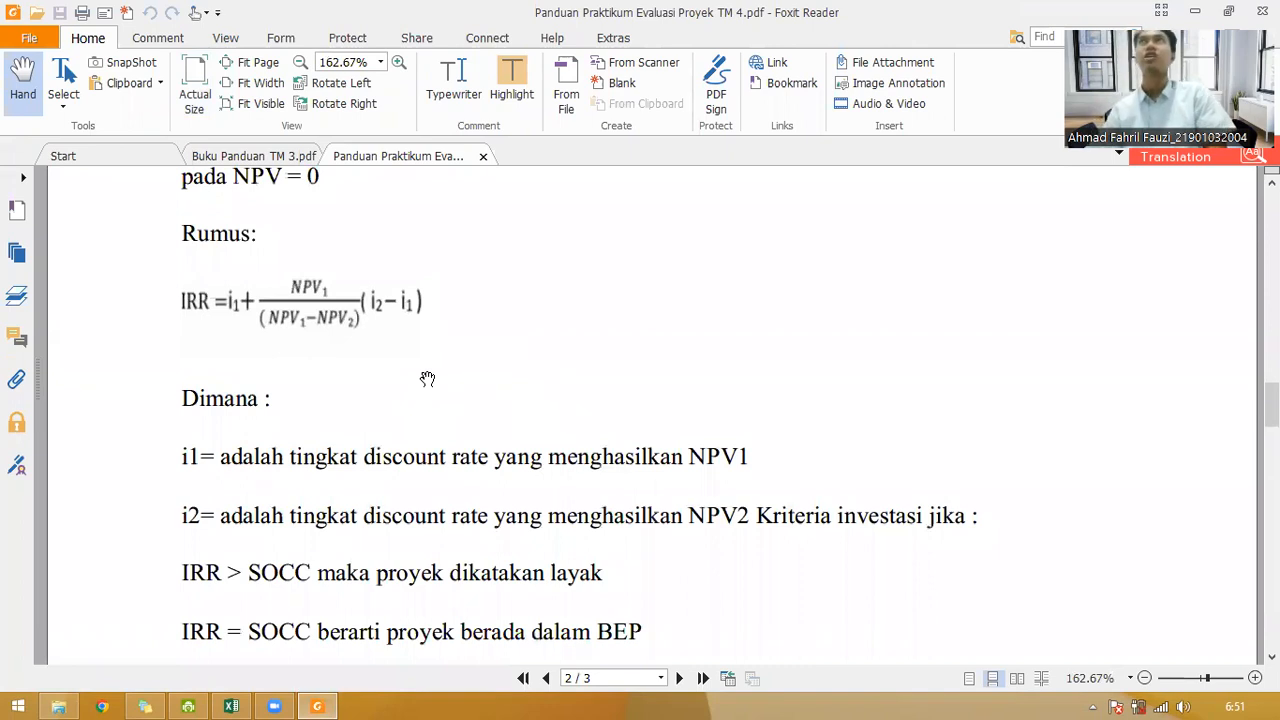
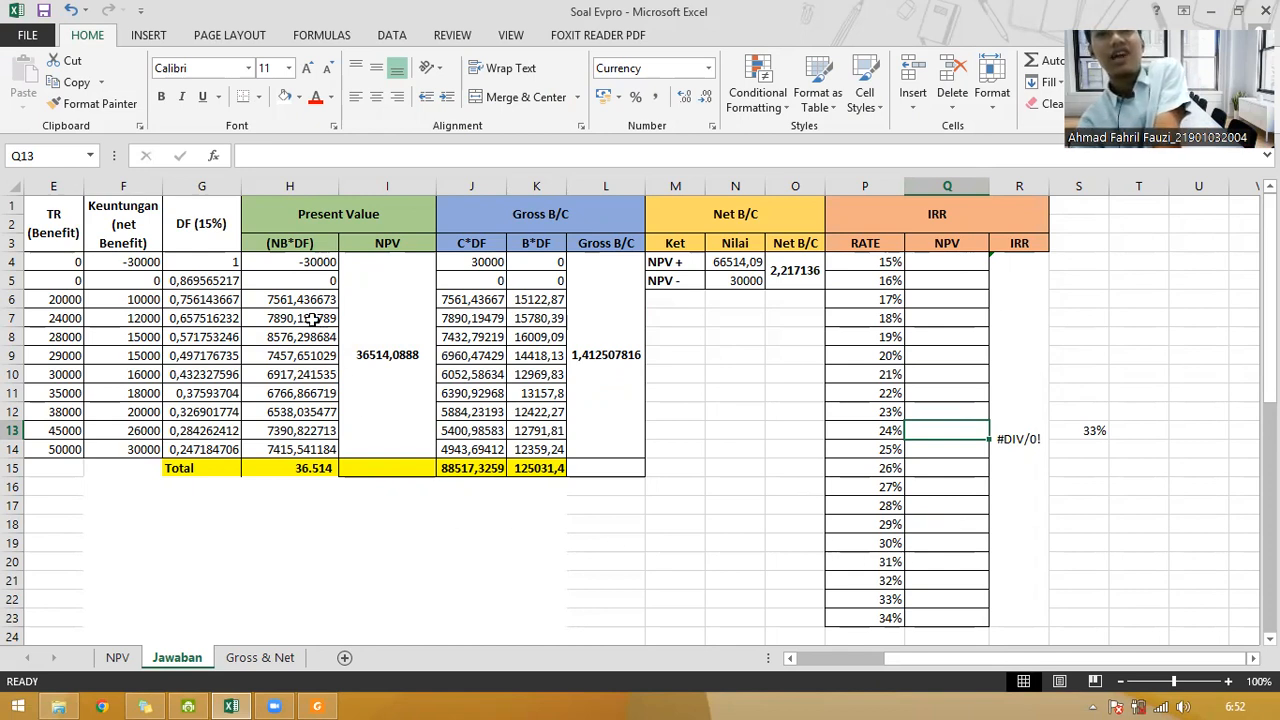
# Step: Return to the Excel table and inspect the discount factor formula in G4 and the IRR rate list down to P23
pyautogui.click(212, 263)
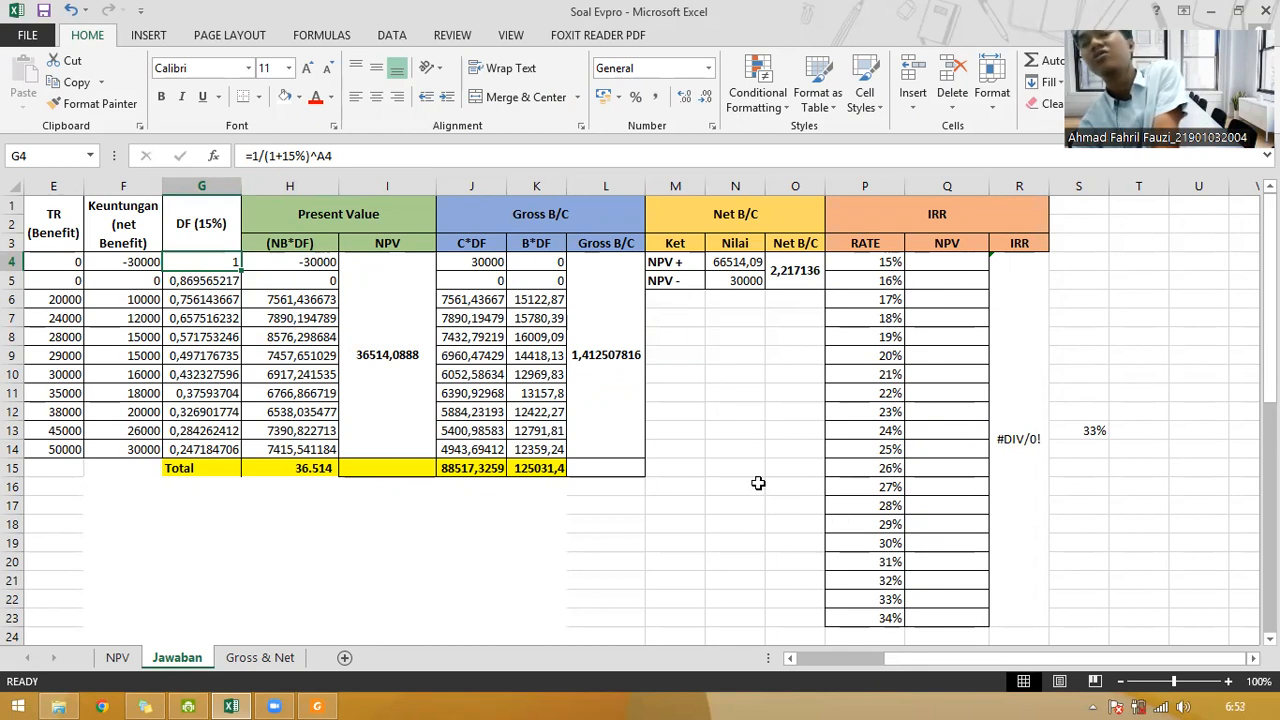
pyautogui.click(938, 263)
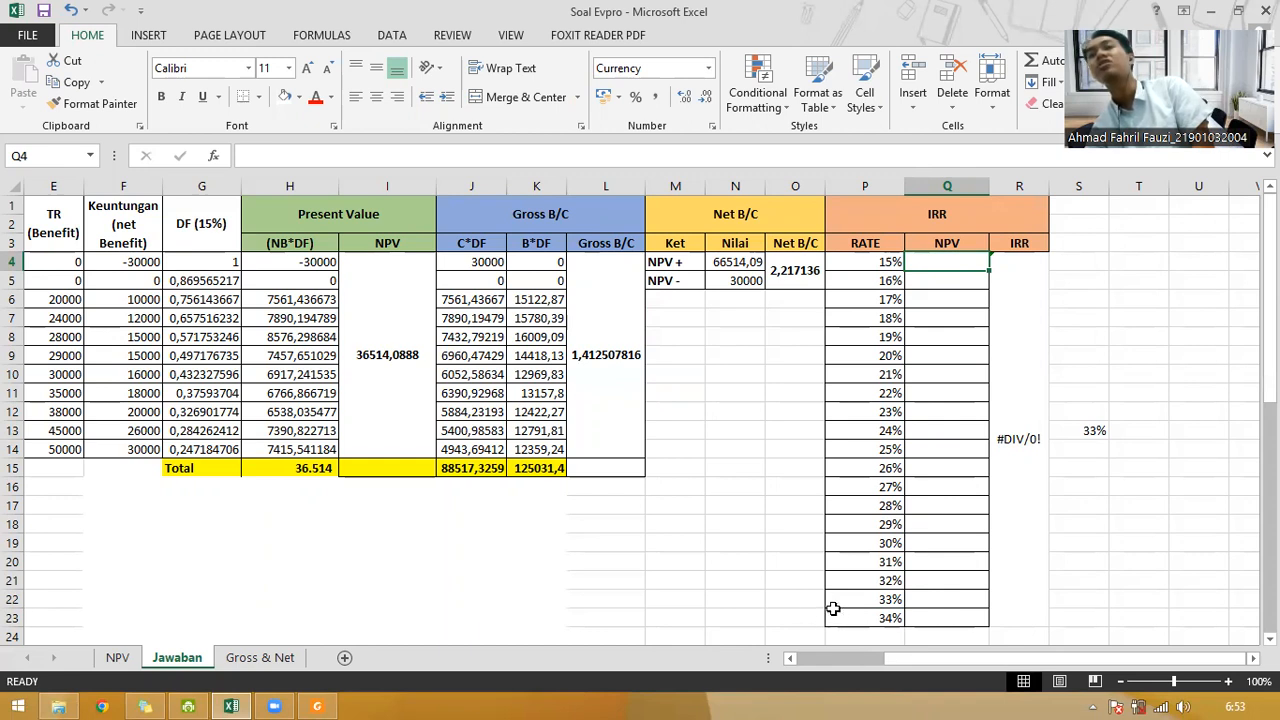
pyautogui.scroll(-1, 880, 546)
pyautogui.scroll(1, 875, 540)
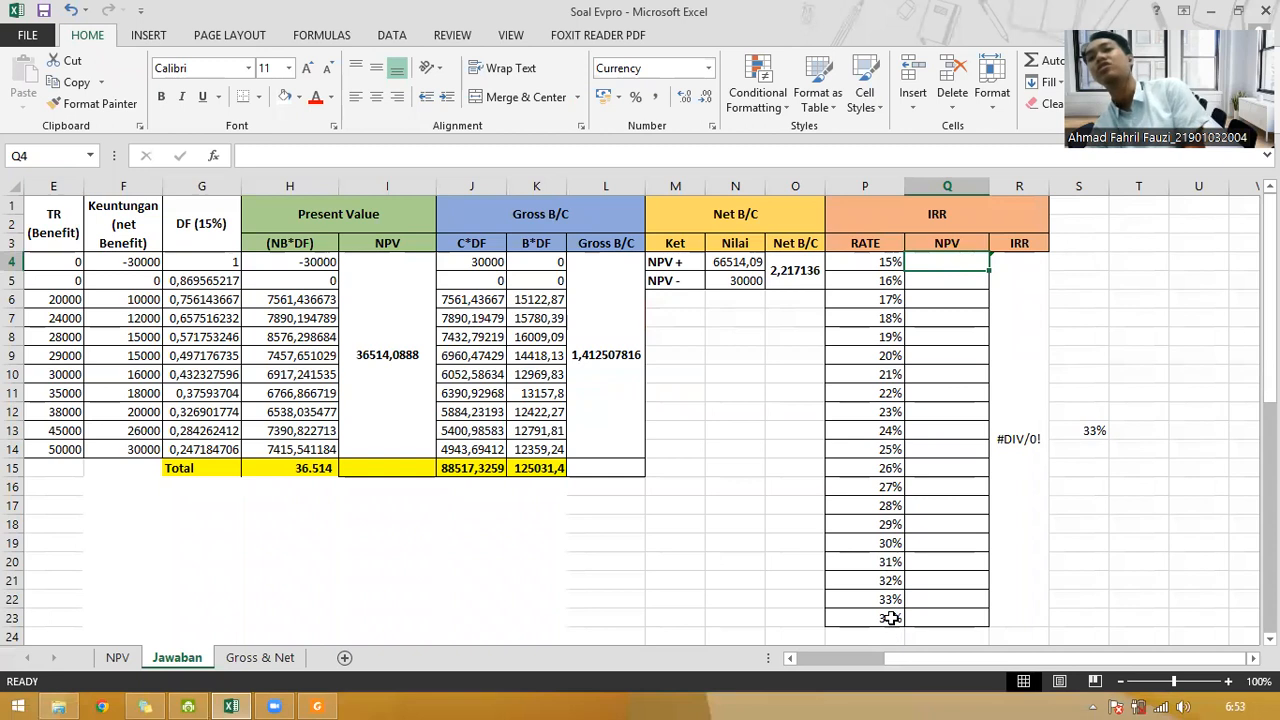
pyautogui.click(890, 614)
# Step: Enter the formula =NPV(P4;F5:F14) in Q4 to calculate the NPV at the 15% rate
pyautogui.click(925, 260)
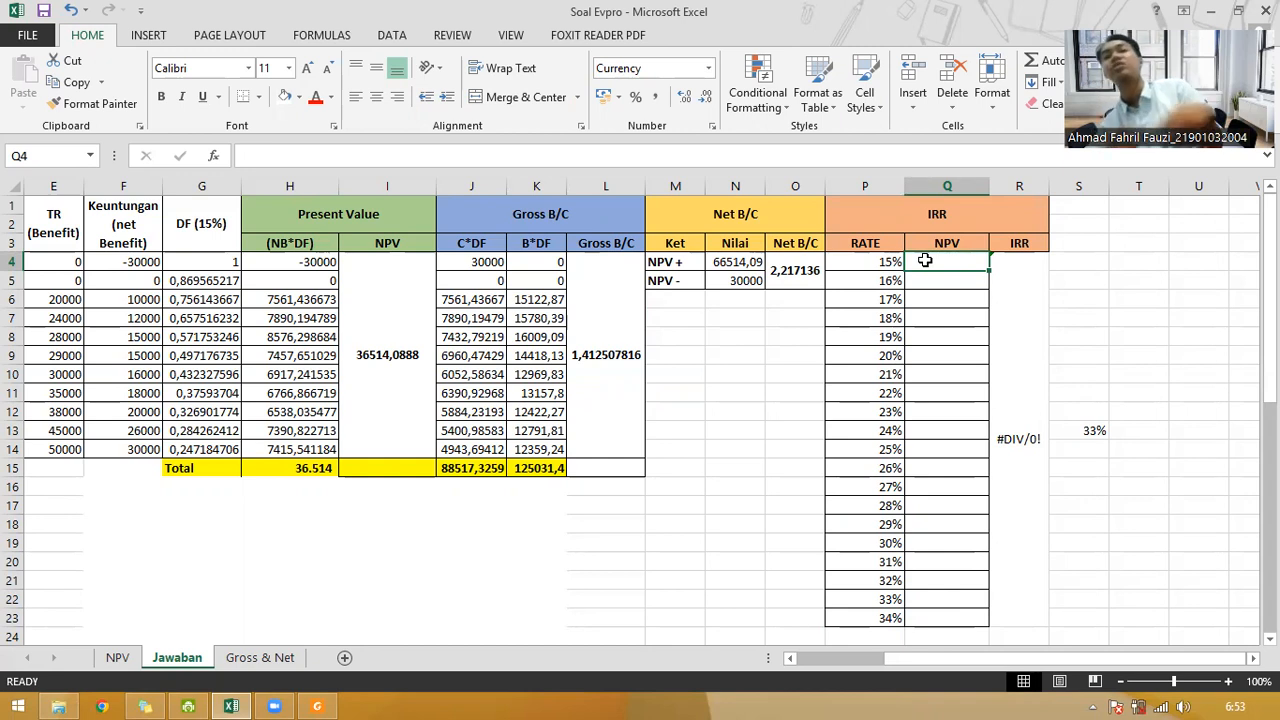
pyautogui.write('=')
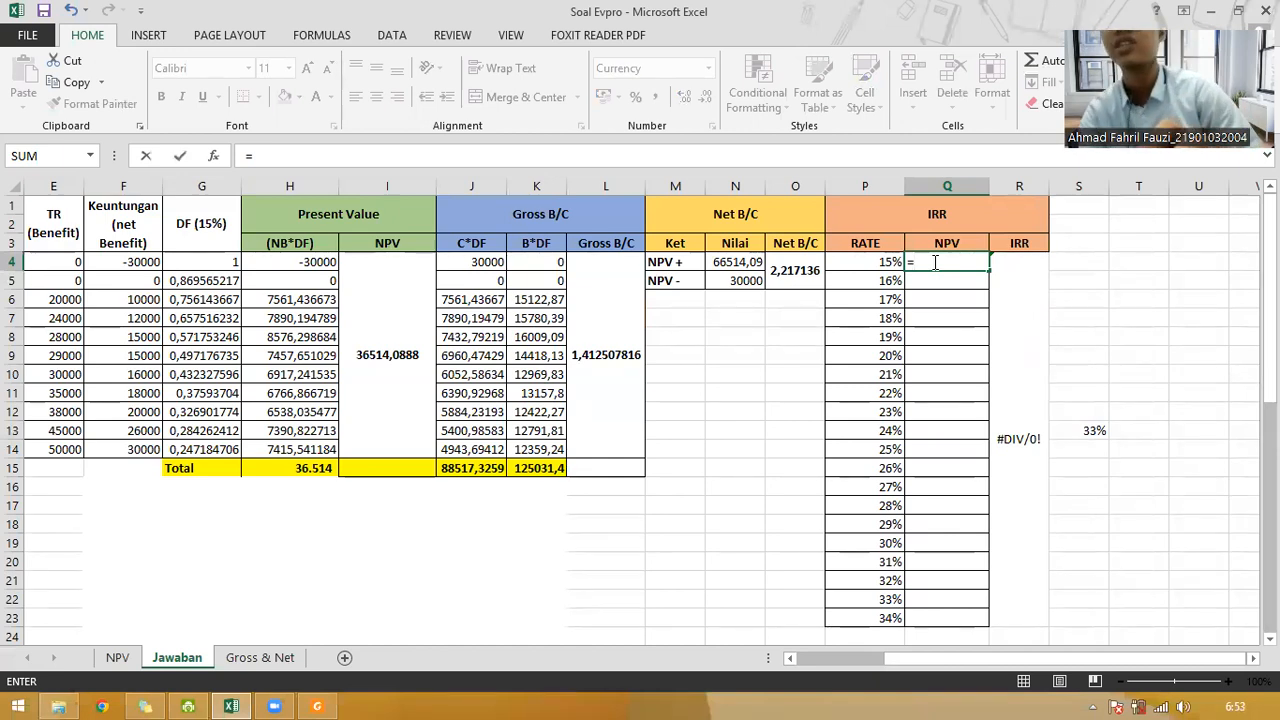
pyautogui.write('npv')
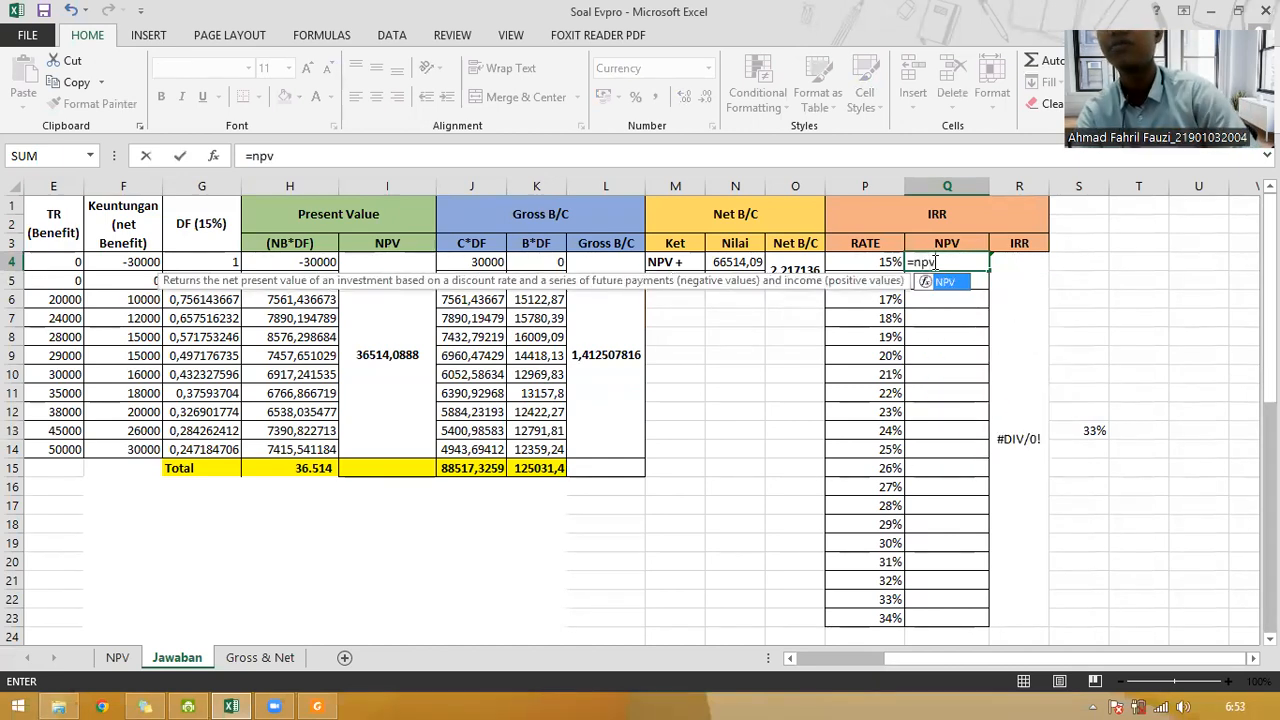
pyautogui.press('Tab')
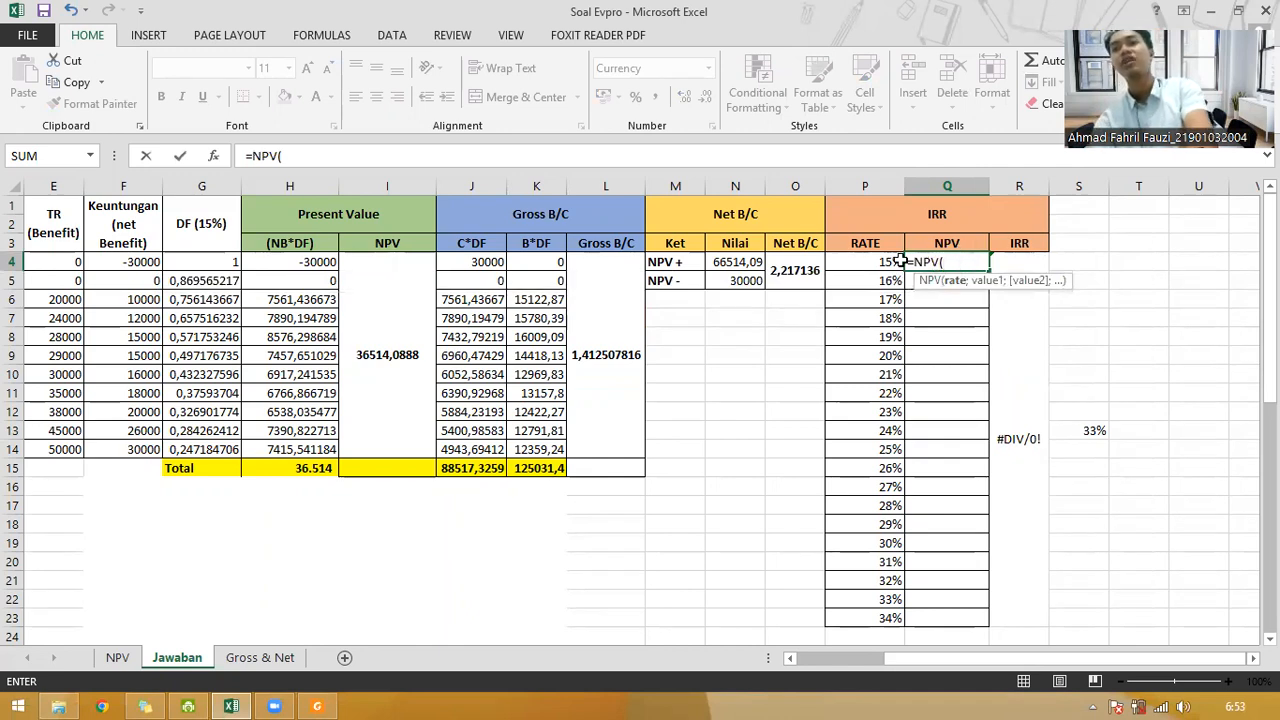
pyautogui.click(859, 263)
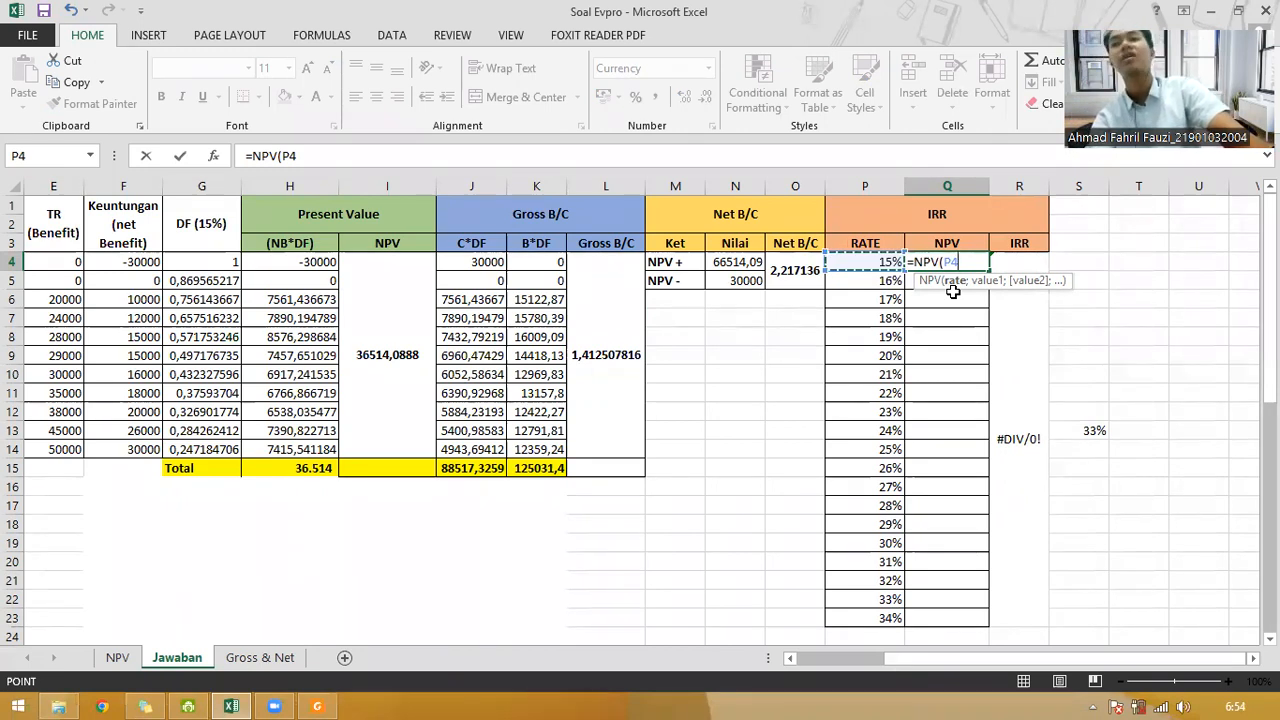
pyautogui.write(';')
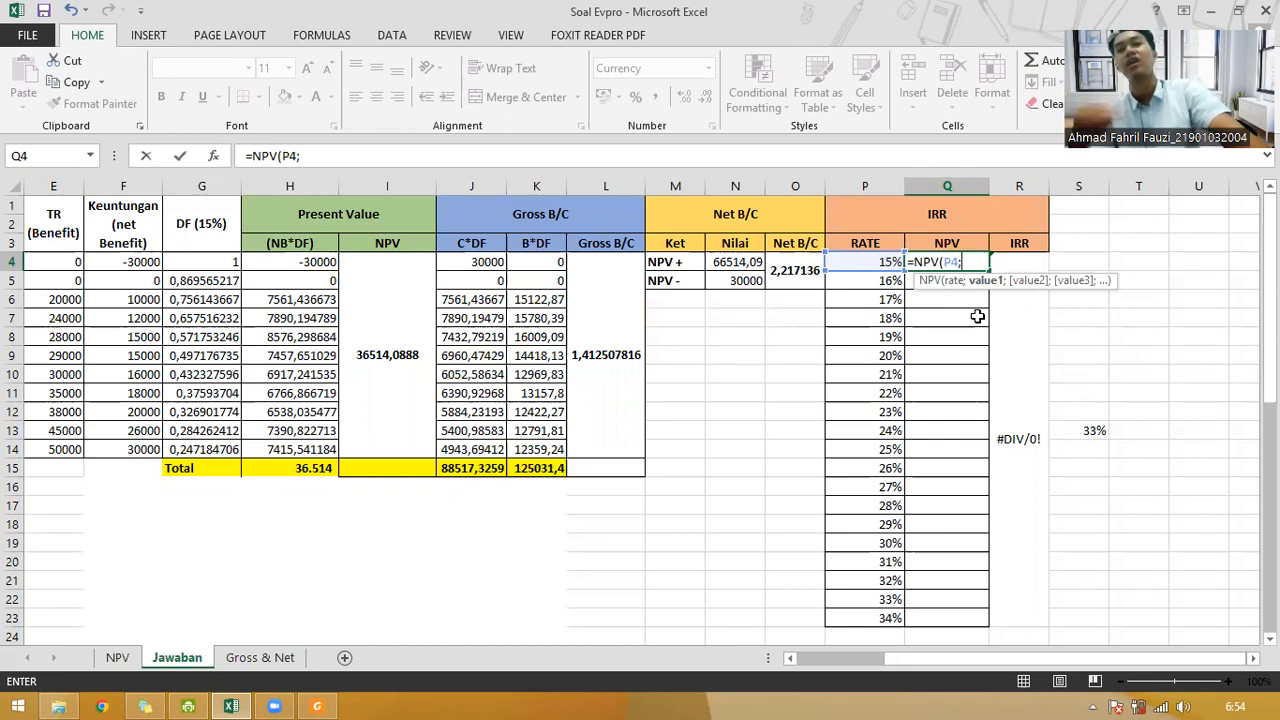
pyautogui.press('Left')
pyautogui.press('Left')
pyautogui.press('Left')
pyautogui.press('Left')
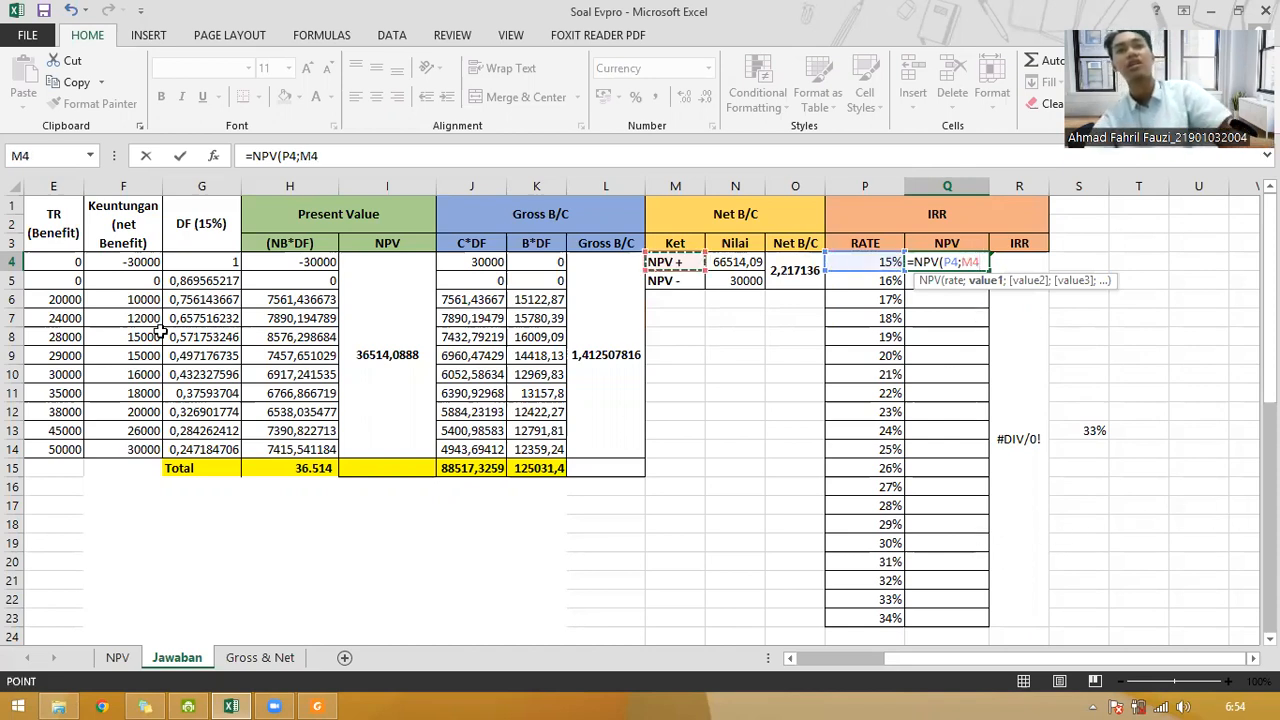
pyautogui.click(133, 281)
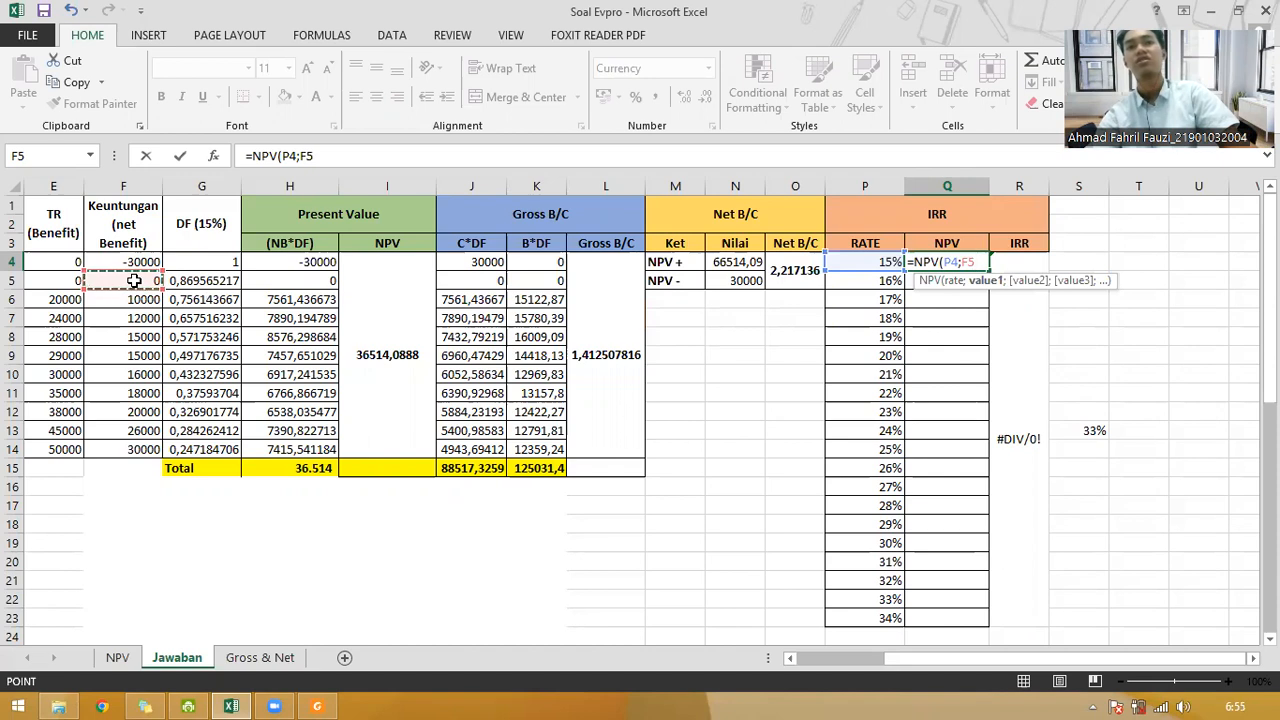
pyautogui.moveTo(158, 283); pyautogui.dragTo(163, 452)
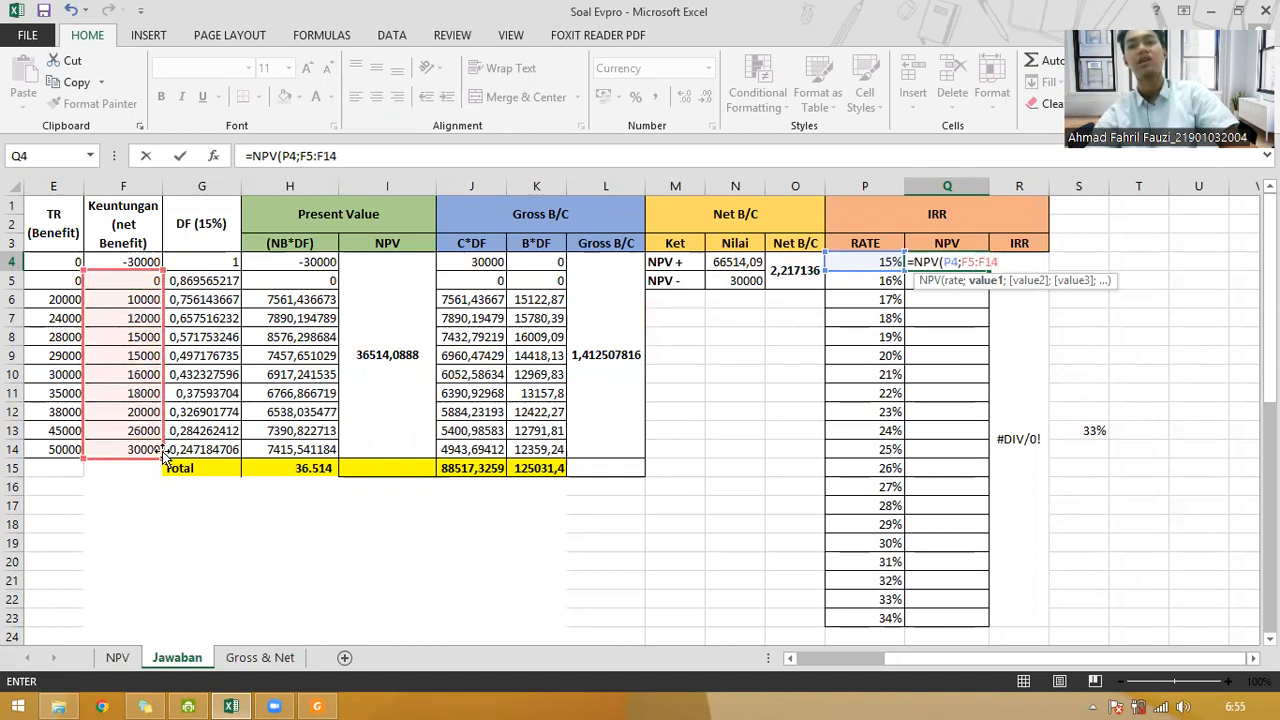
pyautogui.press('Return')
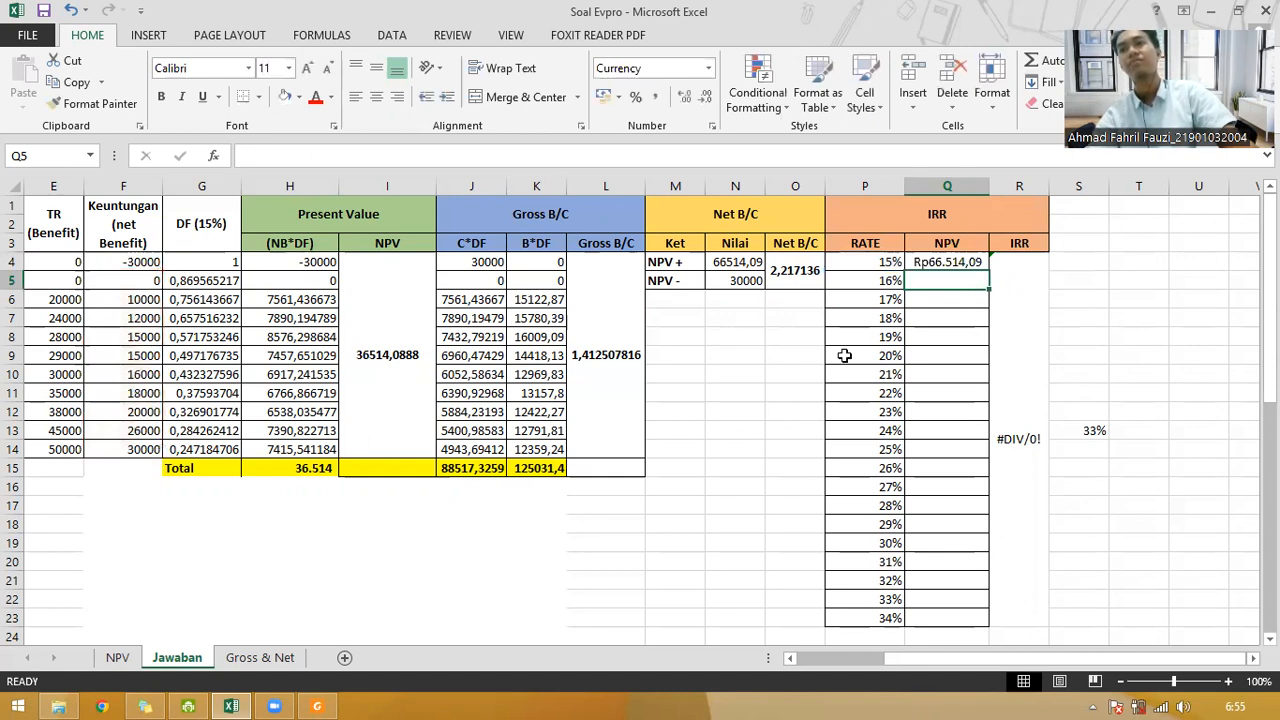
# Step: Compare the NPV in Q4 with the discounted net benefit total in H15 and the NPV in I4
pyautogui.click(935, 261)
pyautogui.click(304, 468)
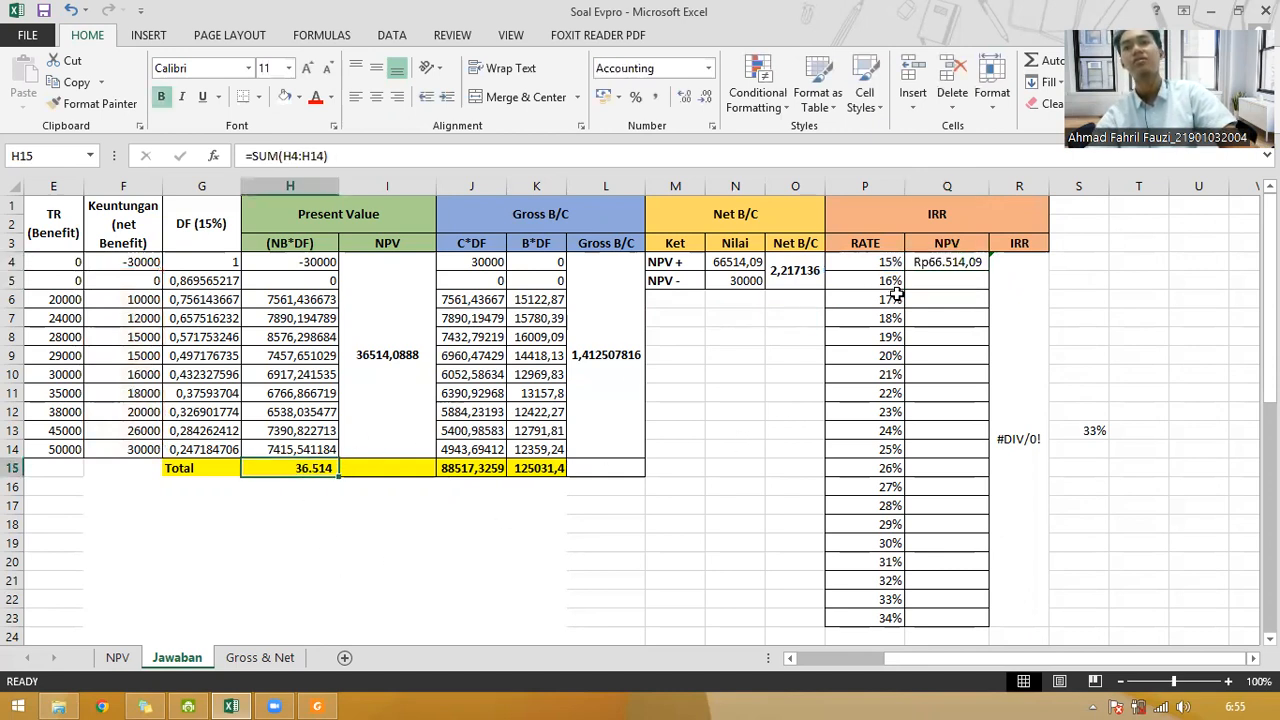
pyautogui.click(925, 259)
pyautogui.click(353, 415)
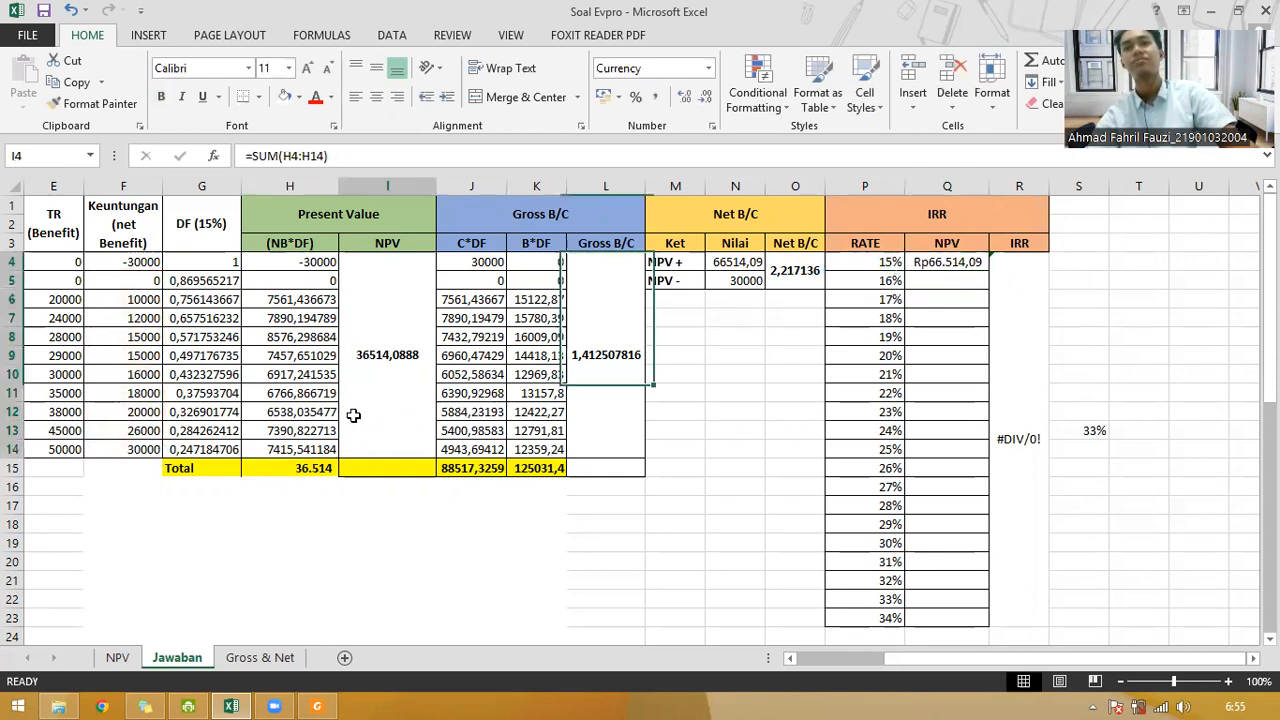
pyautogui.click(268, 467)
# Step: Change the Q4 formula to =NPV(P4;F5:F14)+F4 so it includes the year 0 net benefit
pyautogui.click(955, 262)
pyautogui.click(385, 155)
pyautogui.write('-')
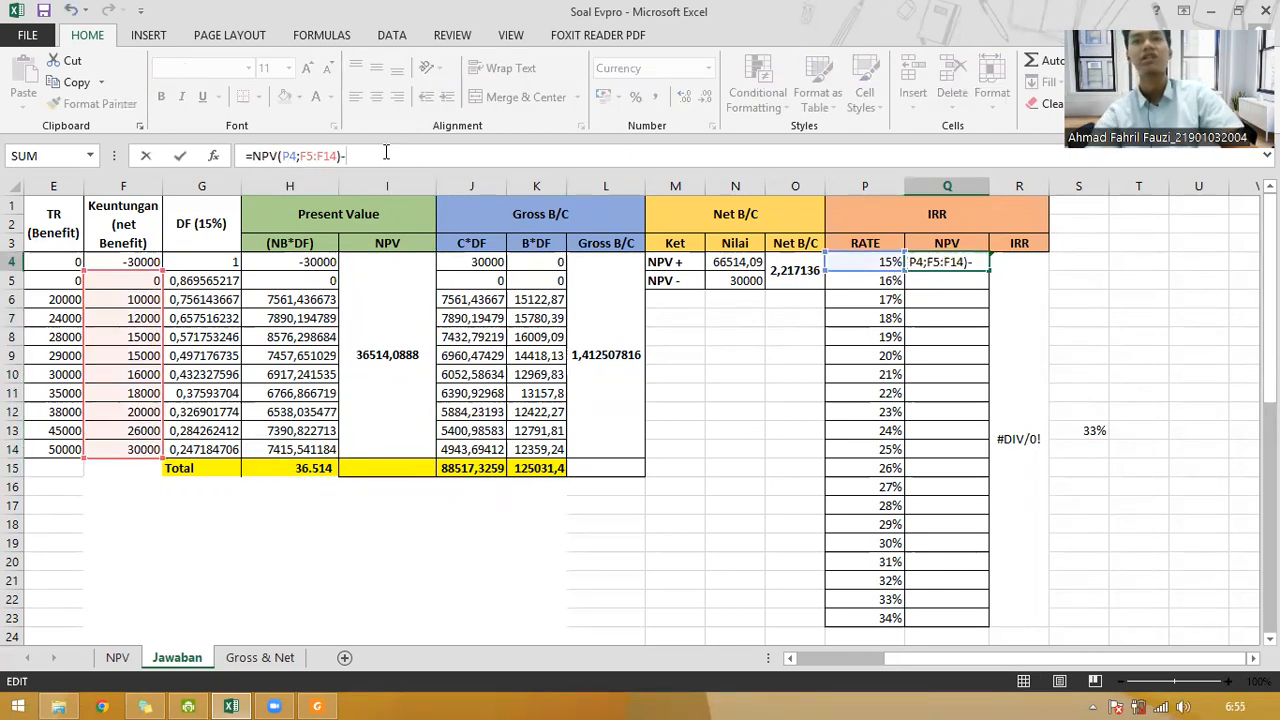
pyautogui.click(137, 261)
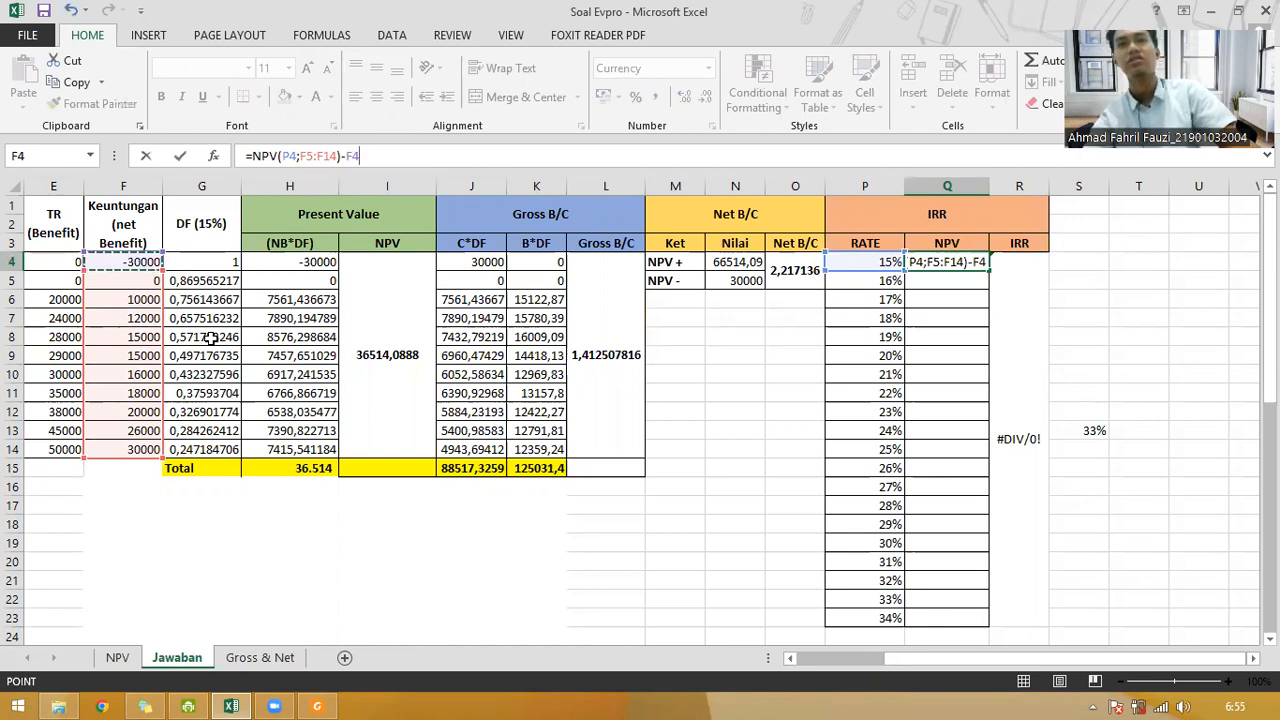
pyautogui.press('BackSpace')
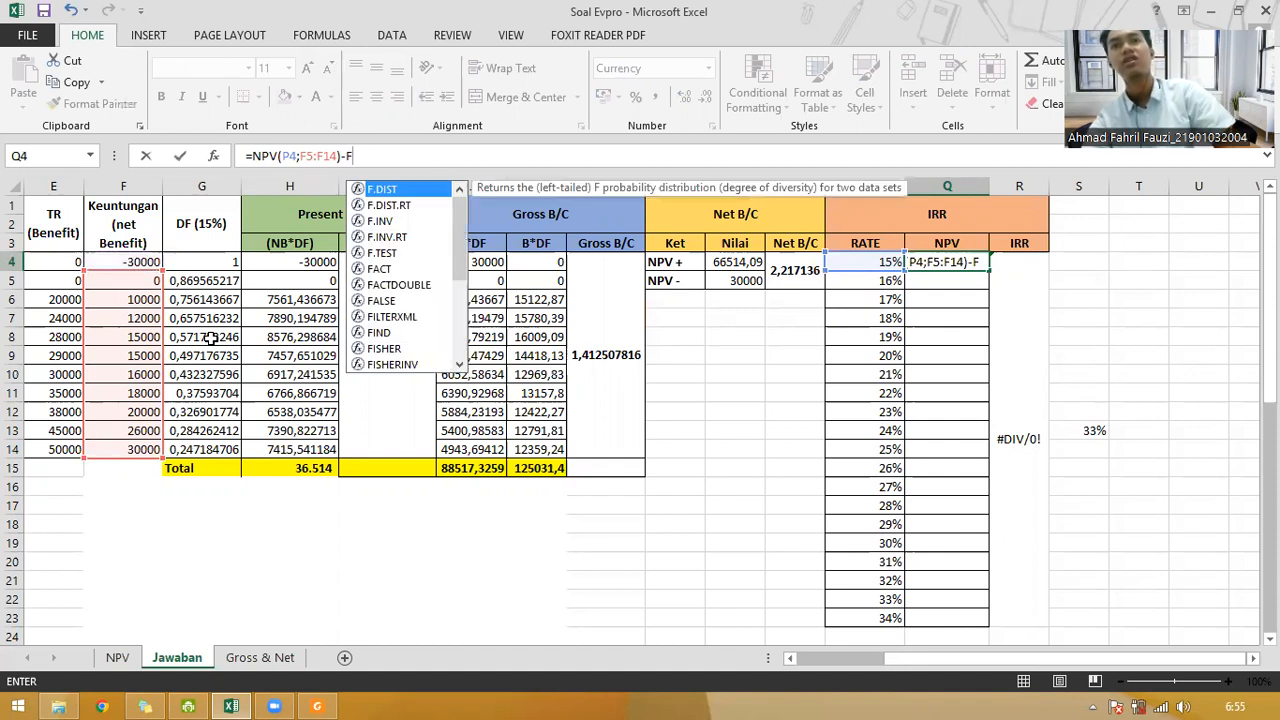
pyautogui.press('BackSpace')
pyautogui.press('BackSpace')
pyautogui.write('+')
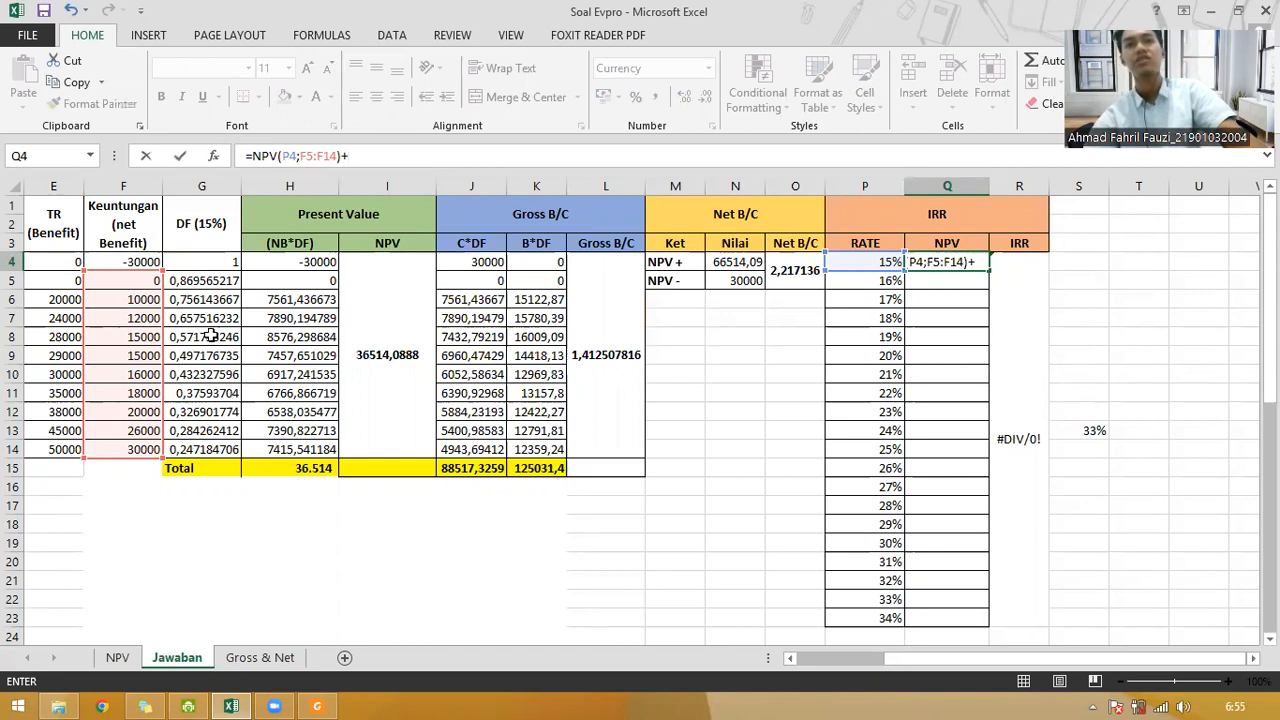
pyautogui.click(147, 262)
pyautogui.press('Return')
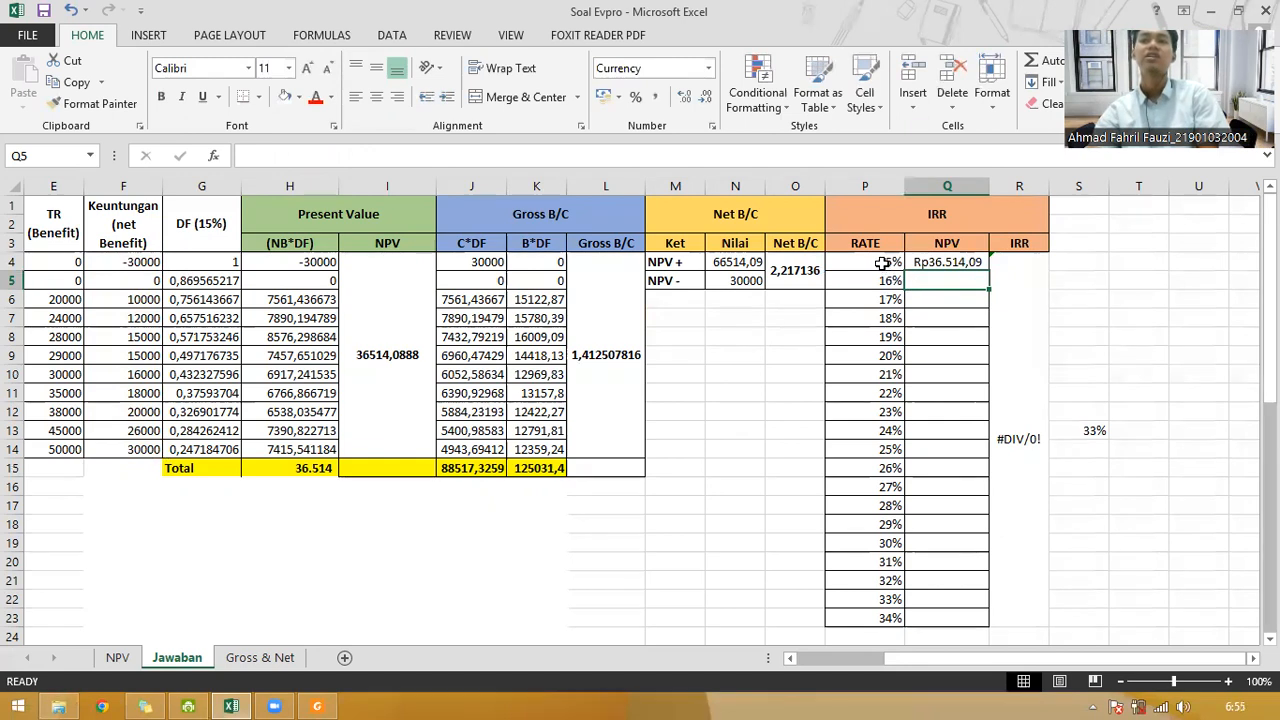
# Step: Make the benefit references in Q4 absolute so the formula reads =NPV(P4;$F$5:$F$14)+$F$4
pyautogui.click(944, 263)
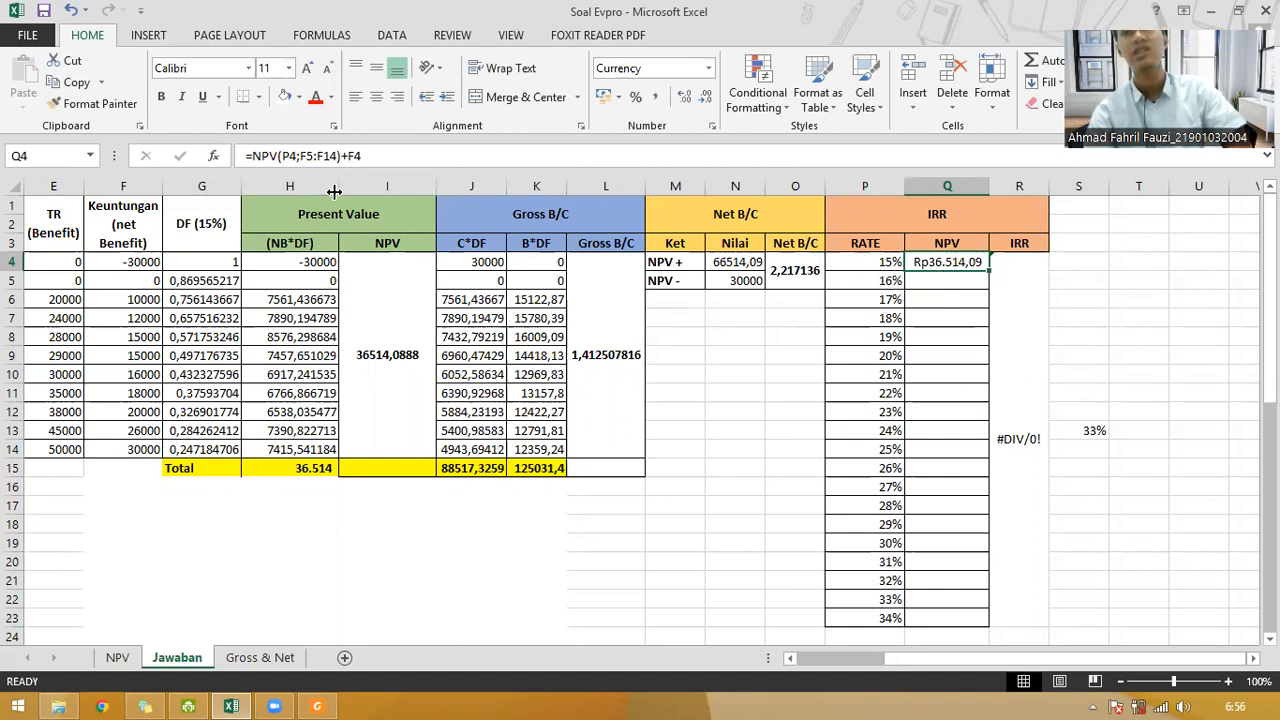
pyautogui.click(305, 152)
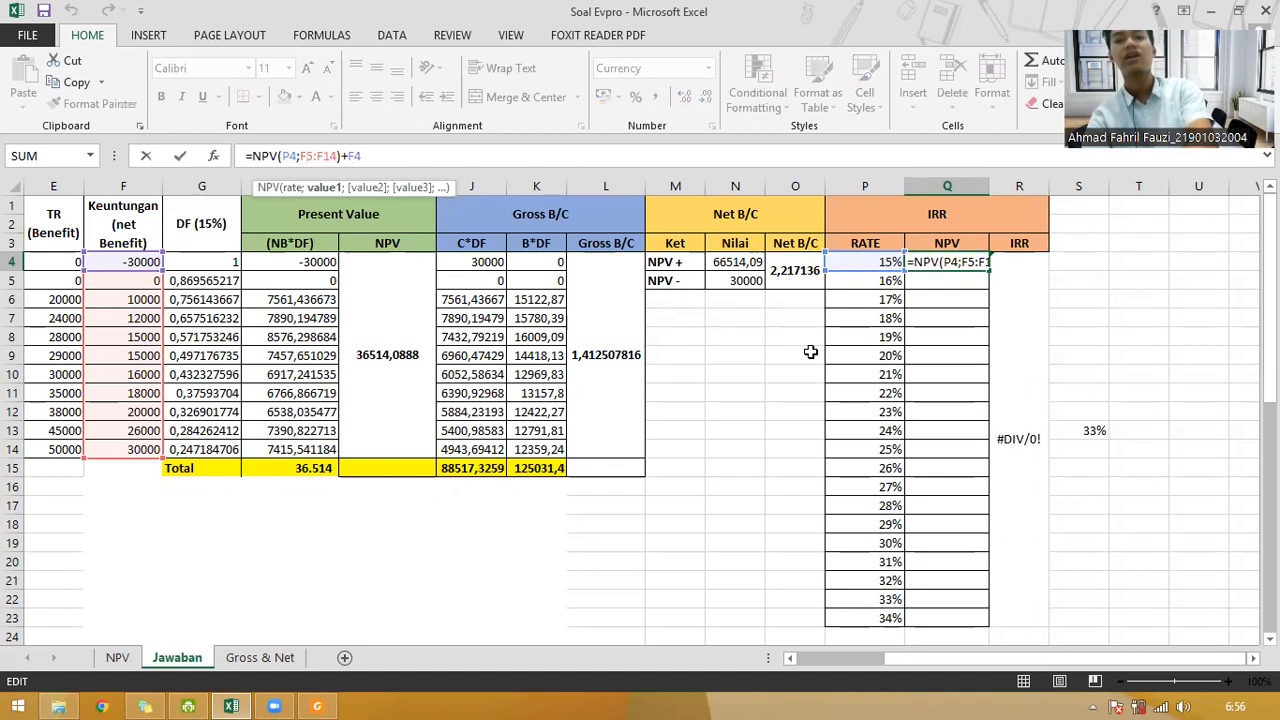
pyautogui.press('F4')
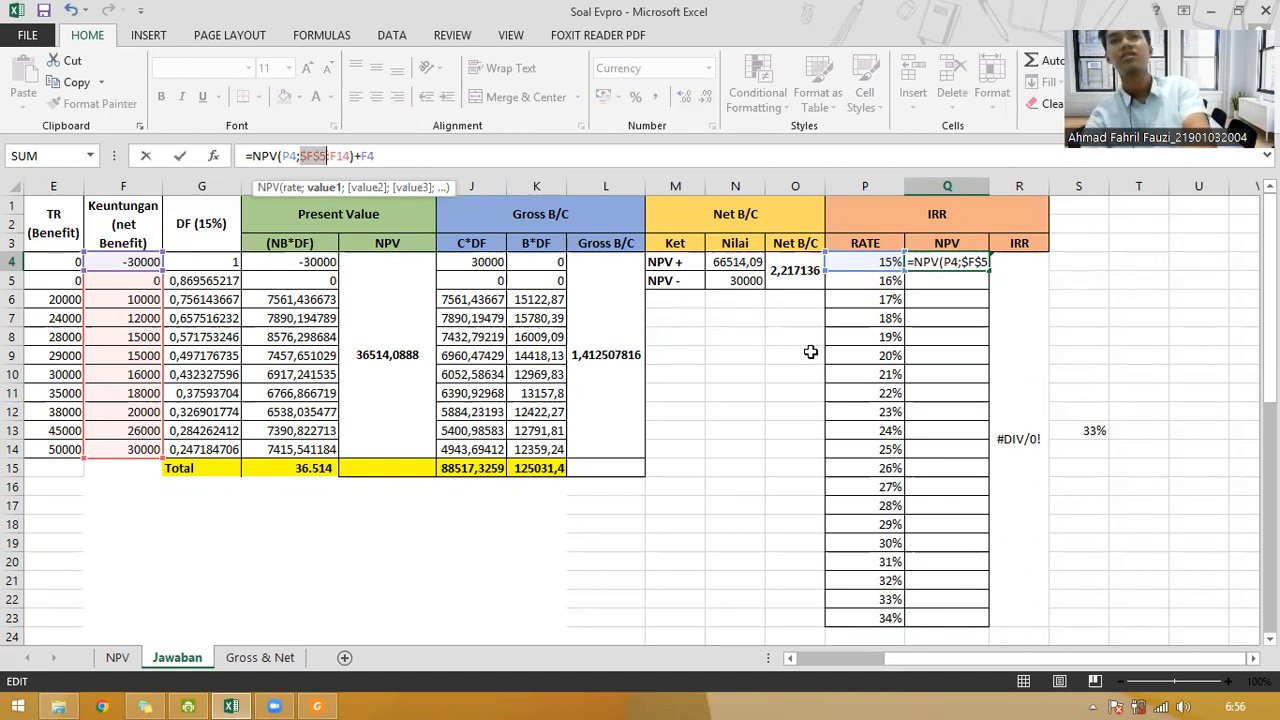
pyautogui.press('Right')
pyautogui.press('Right')
pyautogui.press('Right')
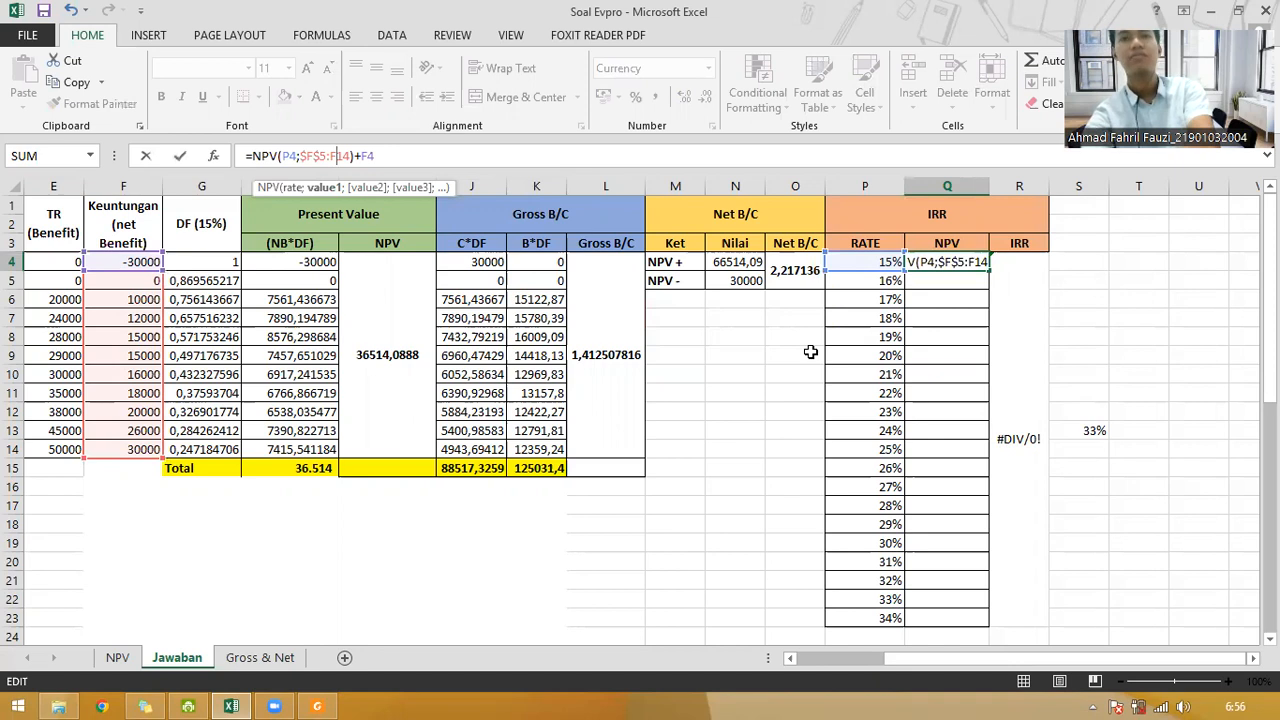
pyautogui.press('F4')
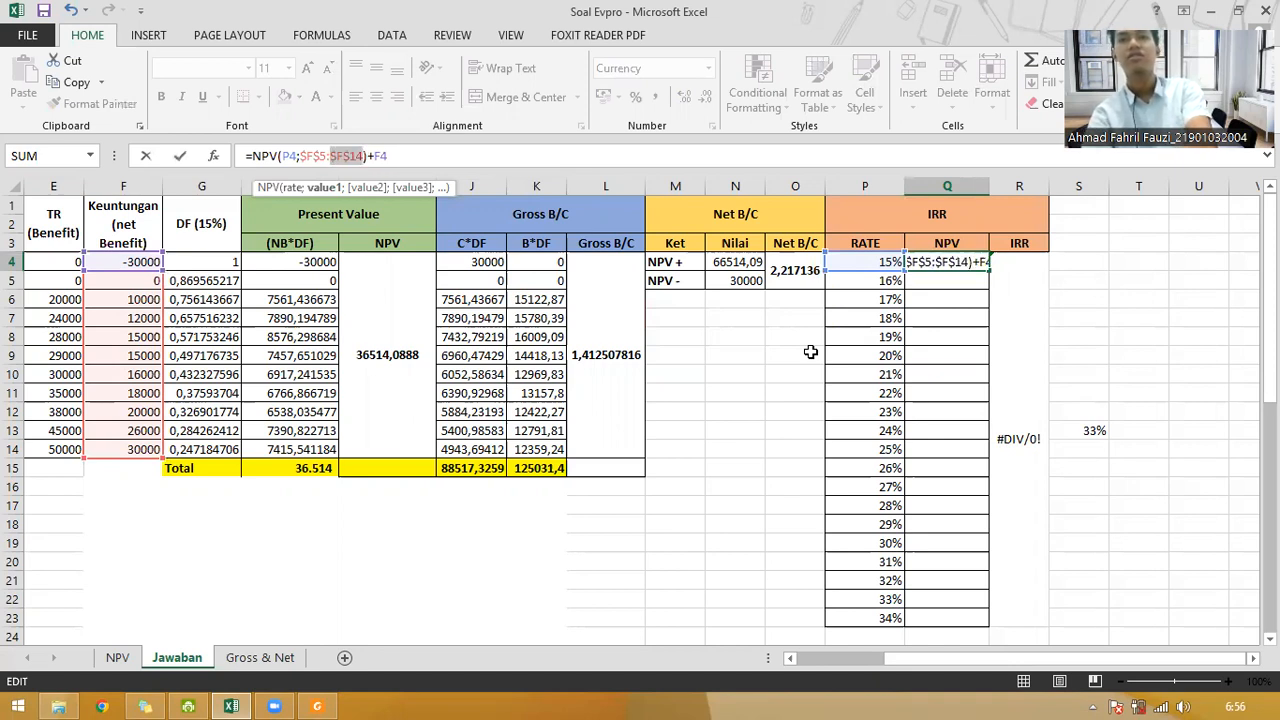
pyautogui.press('Right')
pyautogui.press('Right')
pyautogui.press('Right')
pyautogui.press('Right')
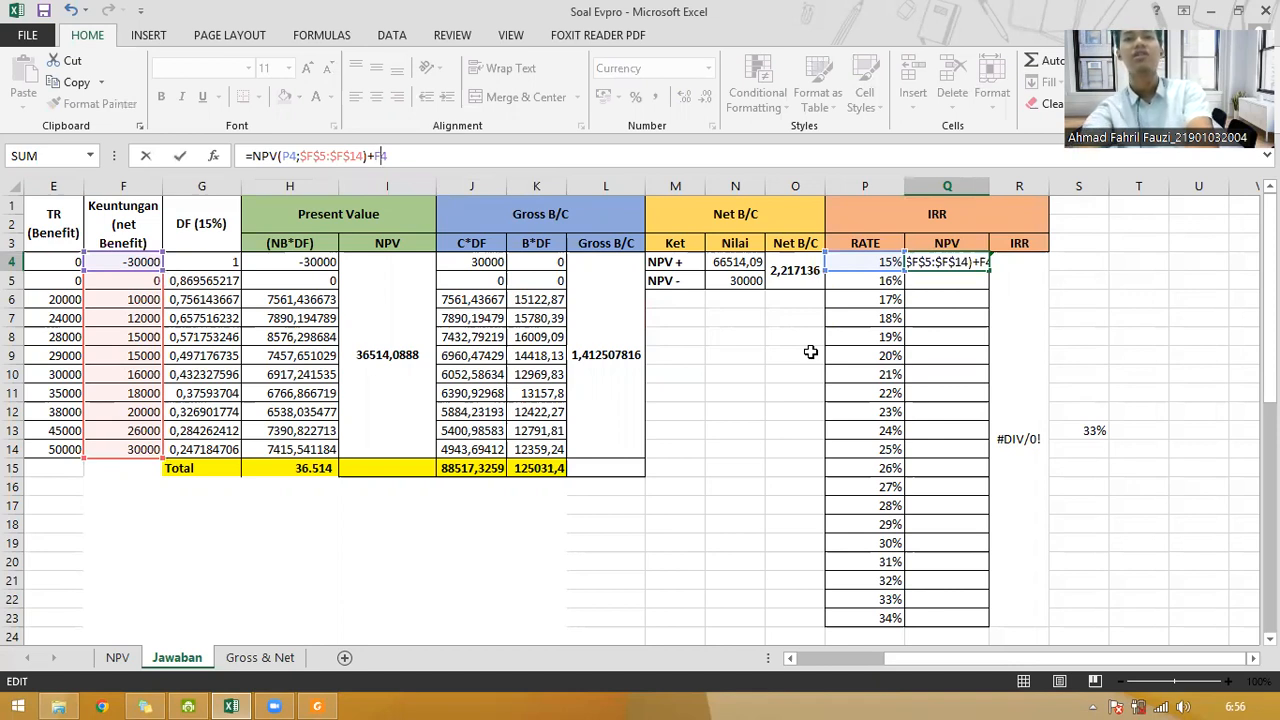
pyautogui.press('F4')
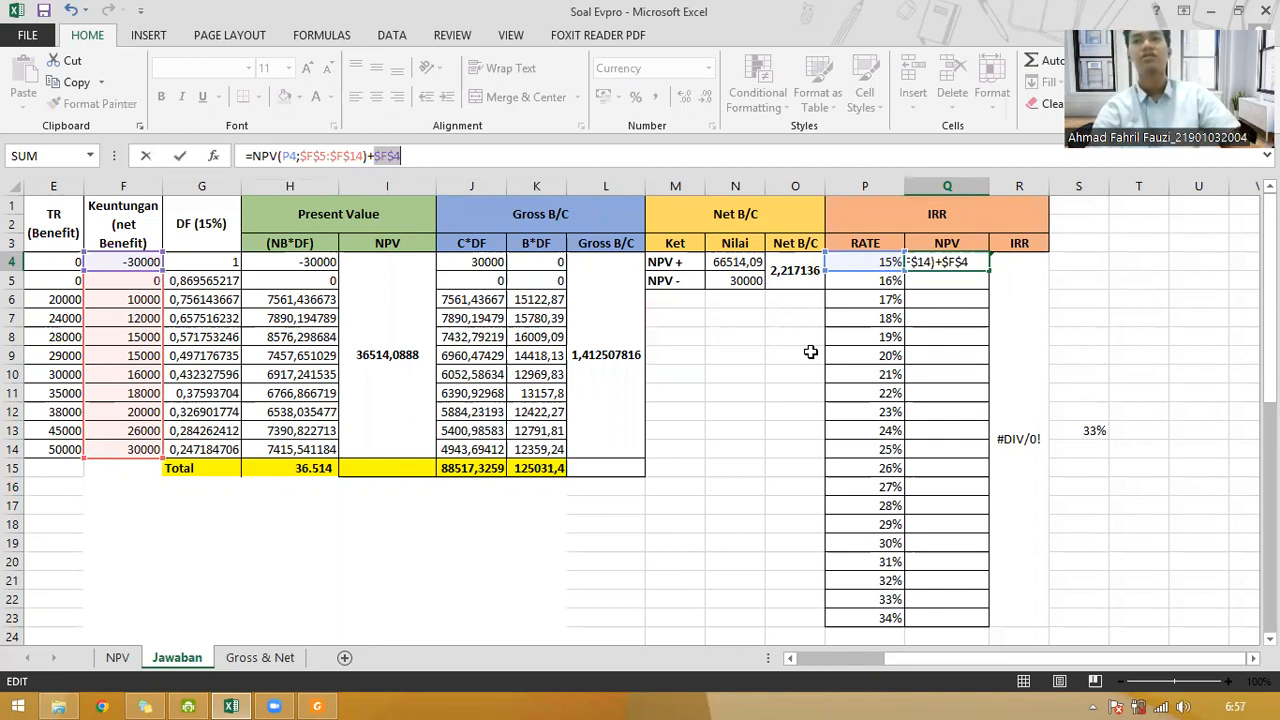
pyautogui.press('Return')
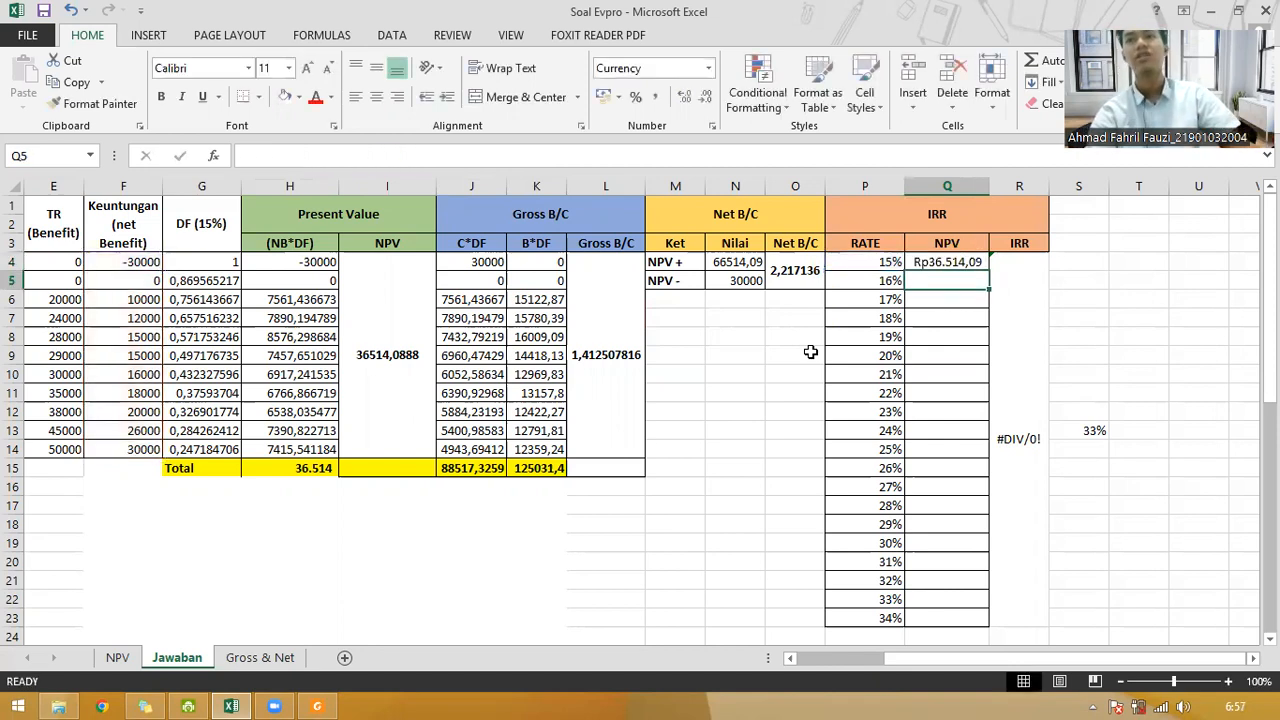
# Step: Fill the NPV formula from Q4 down to Q22 and check the cell references copied into Q5
pyautogui.click(960, 262)
pyautogui.moveTo(988, 271); pyautogui.dragTo(981, 604)
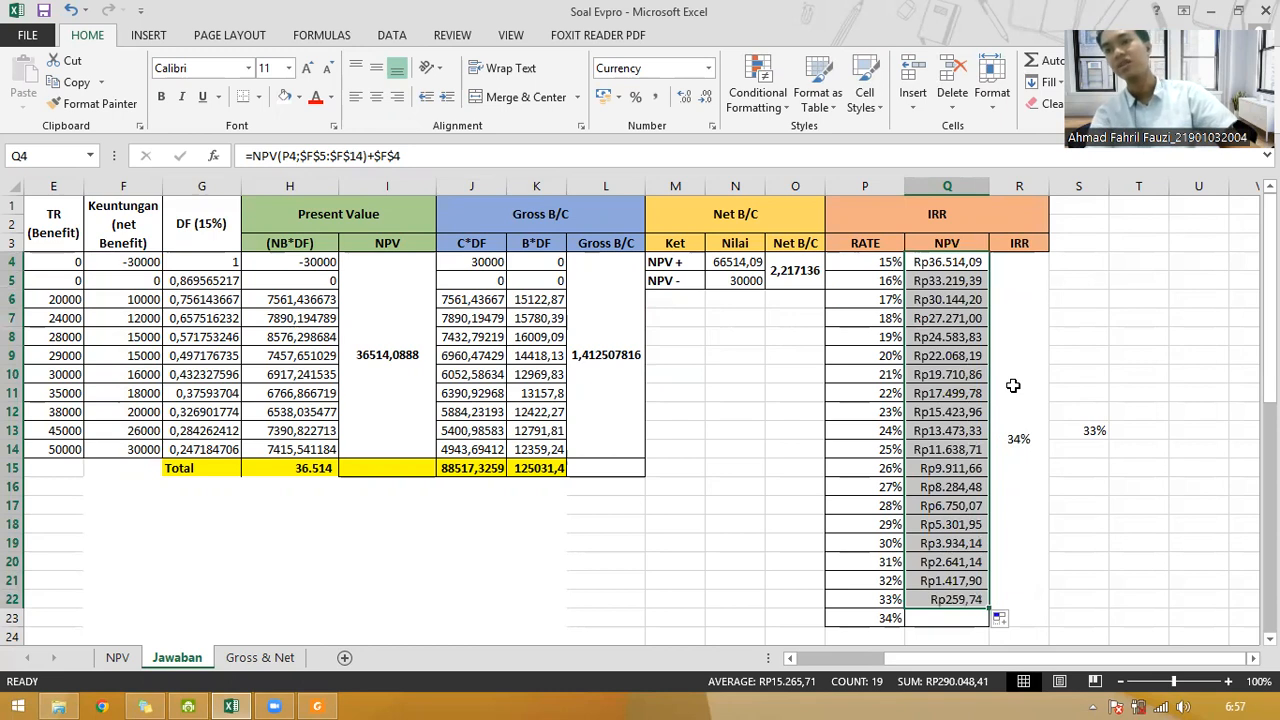
pyautogui.scroll(-2, 1040, 390)
pyautogui.scroll(2, 1050, 387)
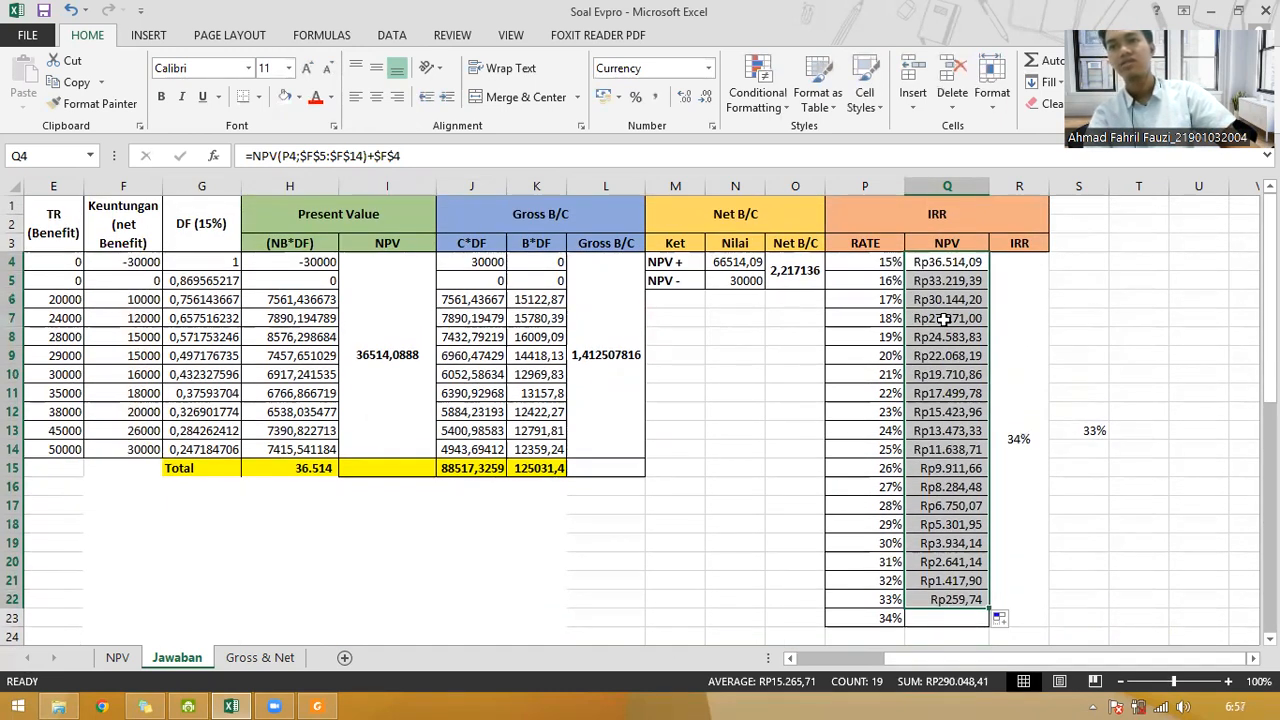
pyautogui.click(938, 282)
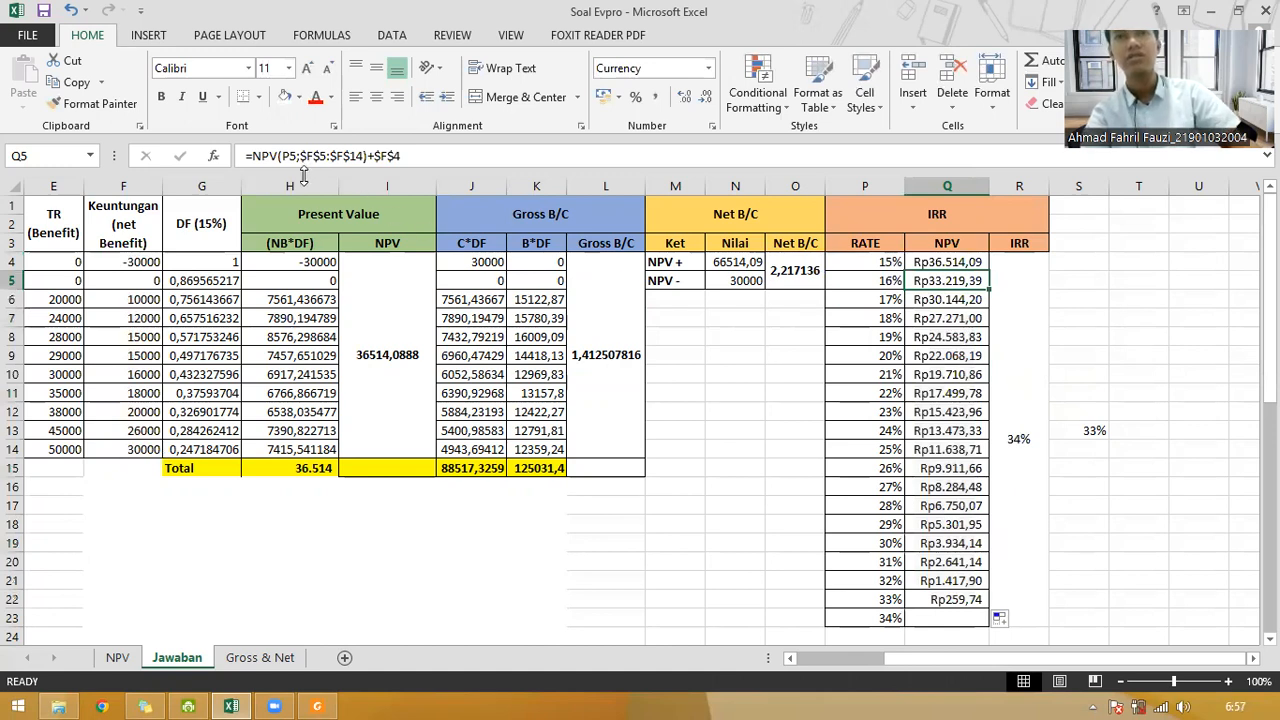
pyautogui.press('Up')
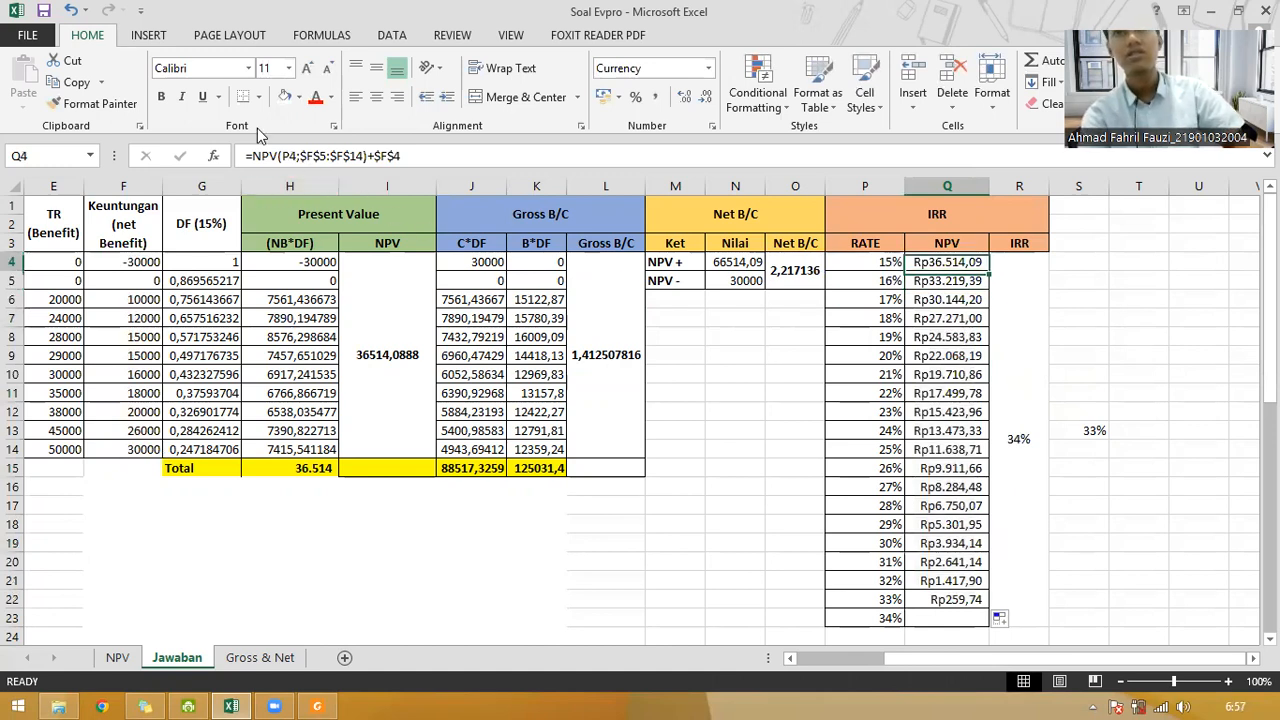
pyautogui.press('Down')
pyautogui.press('Down')
pyautogui.press('Up')
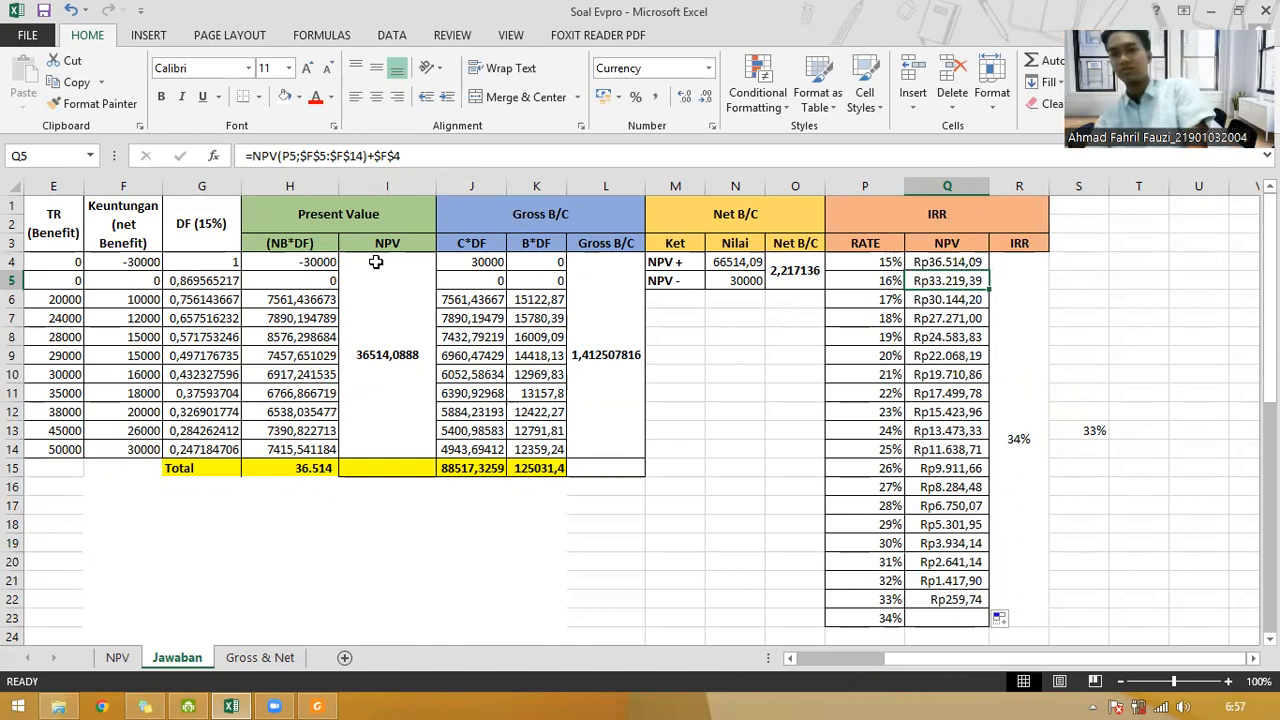
# Step: Extend the NPV formula from Q22 to Q23 for the 34% rate and check the IRR formula in R4
pyautogui.click(964, 617)
pyautogui.scroll(-1, 1073, 557)
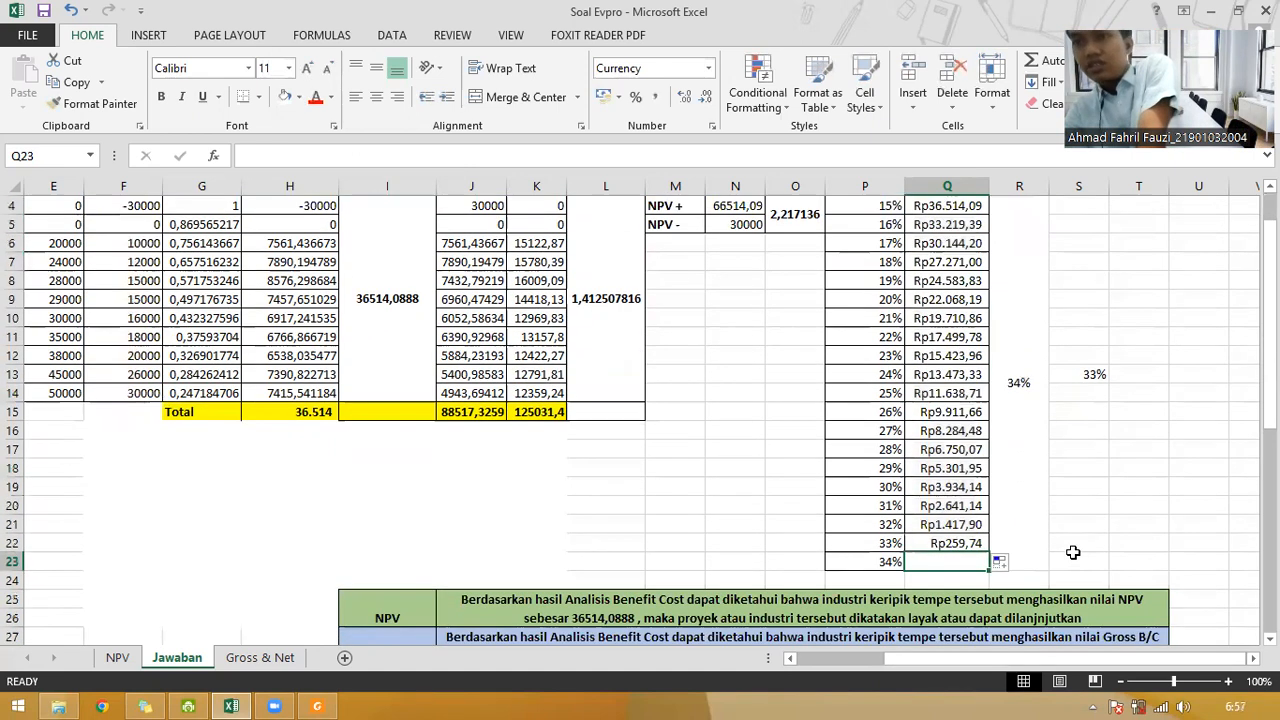
pyautogui.click(978, 545)
pyautogui.moveTo(988, 552); pyautogui.dragTo(984, 568)
pyautogui.click(1038, 522)
pyautogui.scroll(1, 1078, 500)
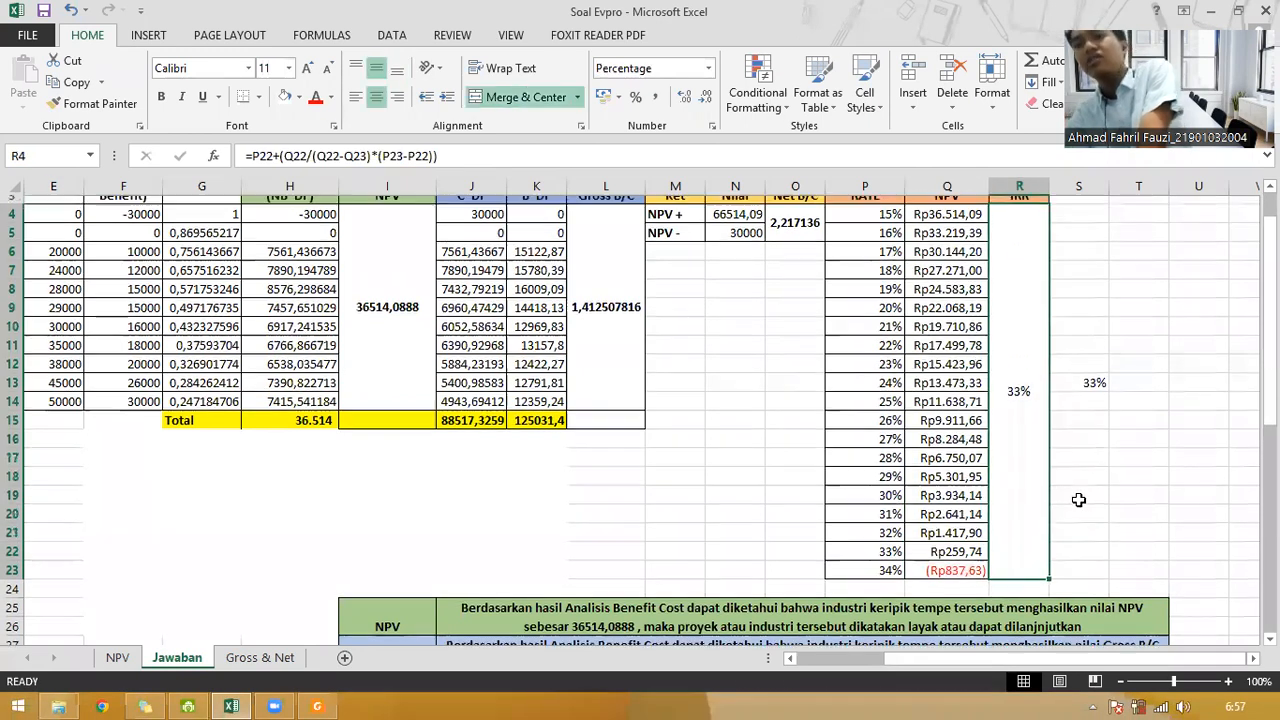
pyautogui.scroll(1, 1078, 500)
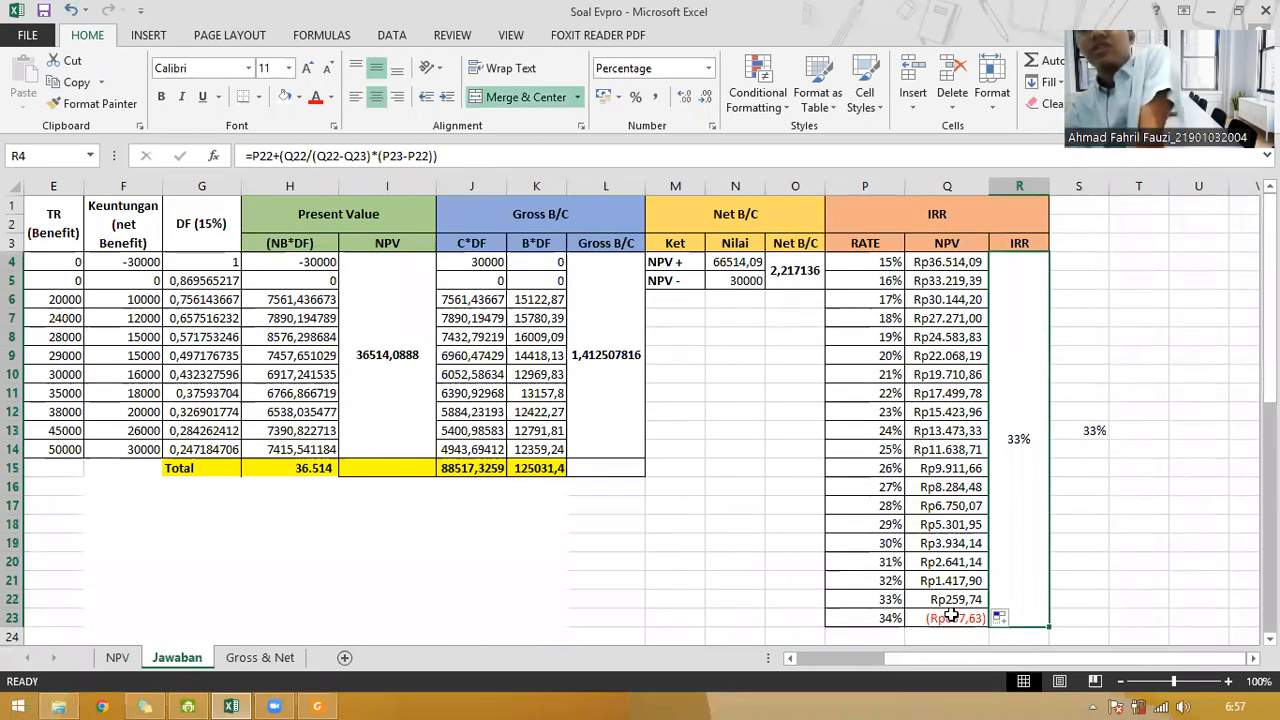
# Step: Highlight the 33% and 34% rates with their NPVs (P22:Q23) in yellow fill and bold text
pyautogui.moveTo(884, 601); pyautogui.dragTo(933, 619)
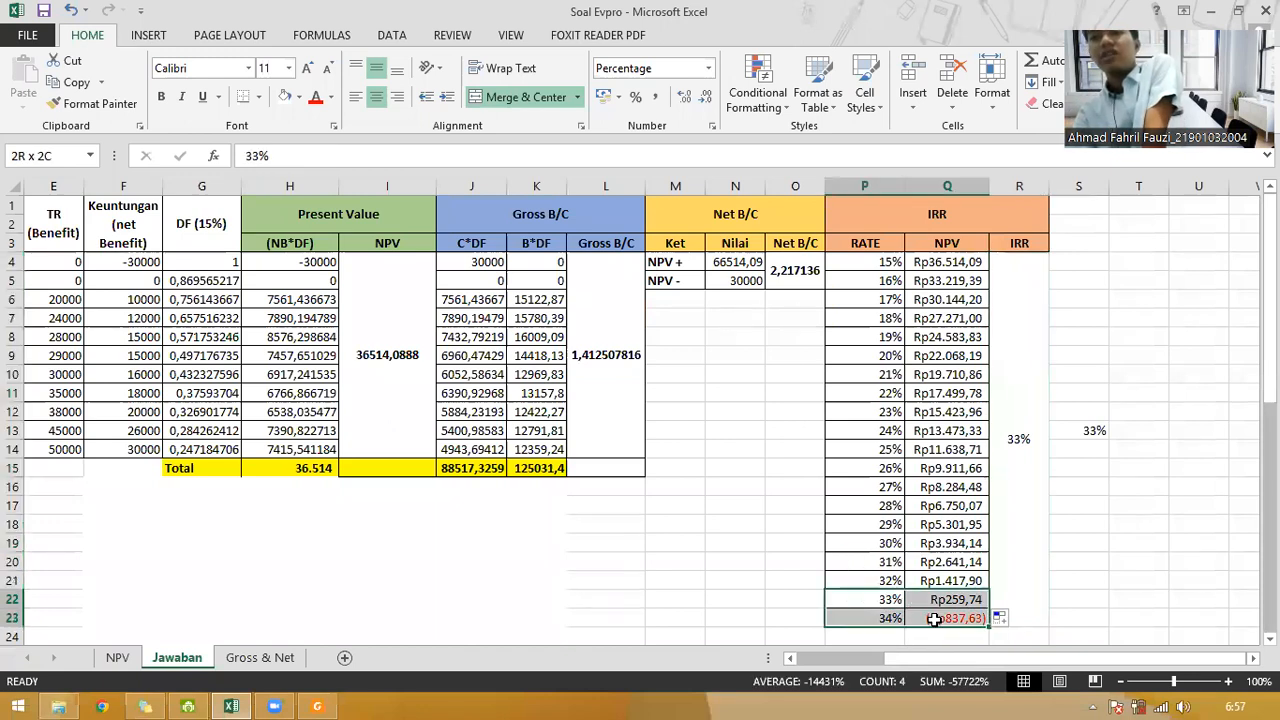
pyautogui.click(300, 98)
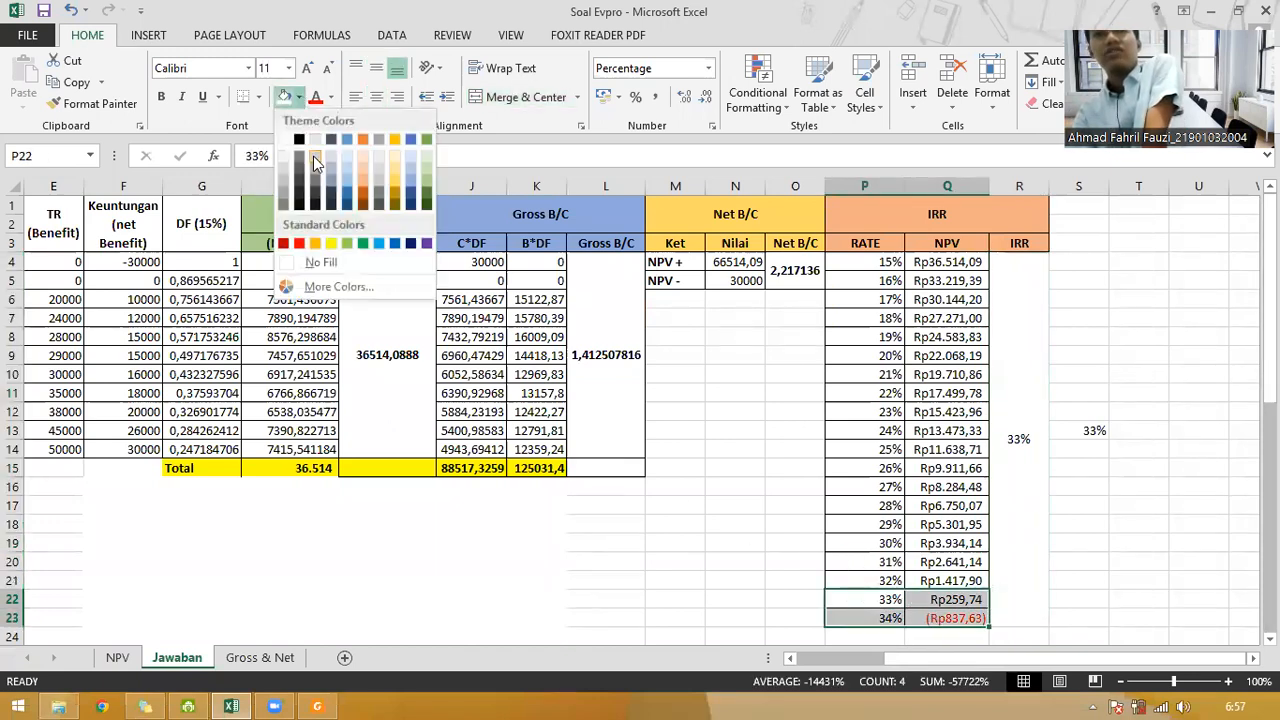
pyautogui.click(328, 245)
pyautogui.click(160, 98)
pyautogui.click(1135, 638)
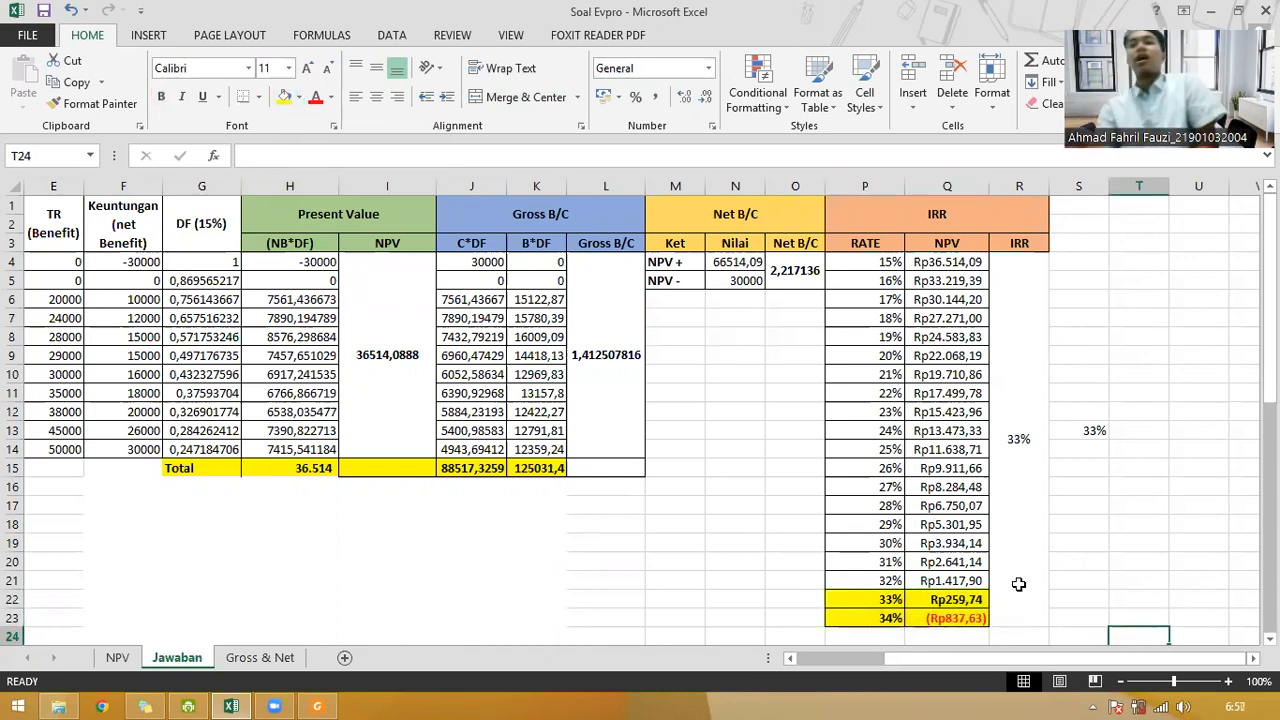
# Step: Compare the IRR formula in R4 with the one in the Foxit Reader guide, returning to the Excel table to examine its references
pyautogui.click(1017, 584)
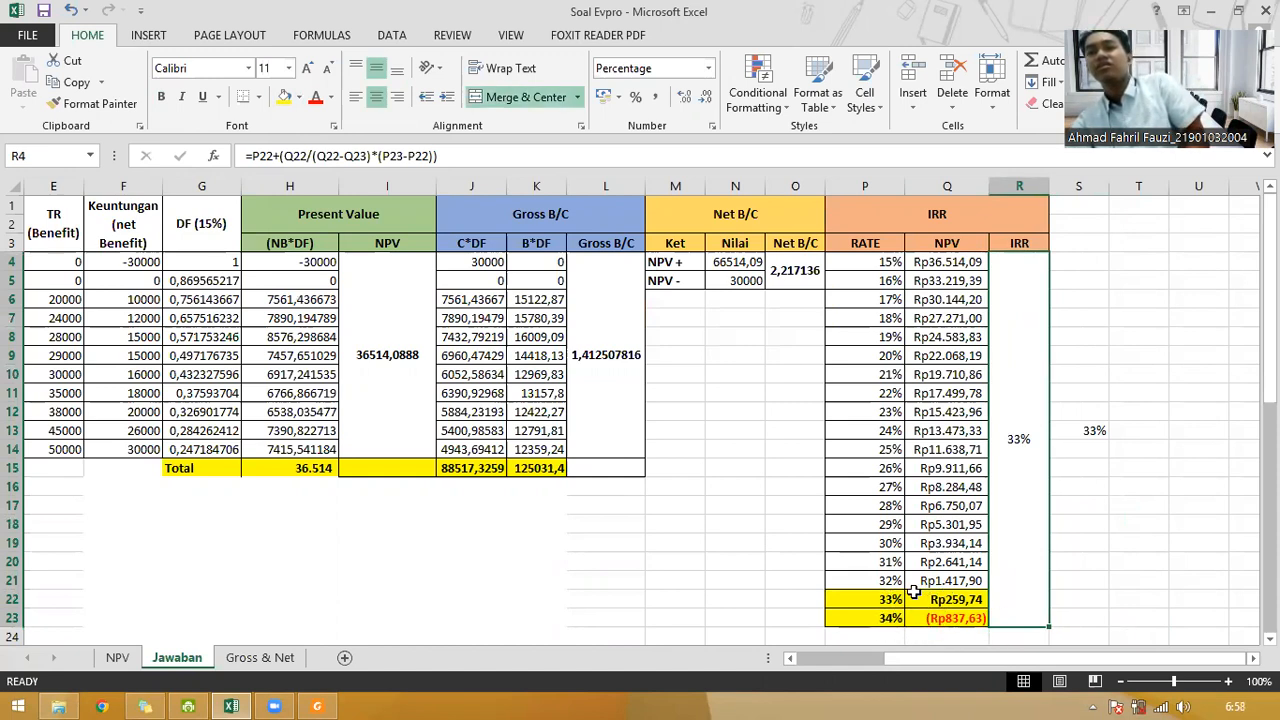
pyautogui.click(318, 705)
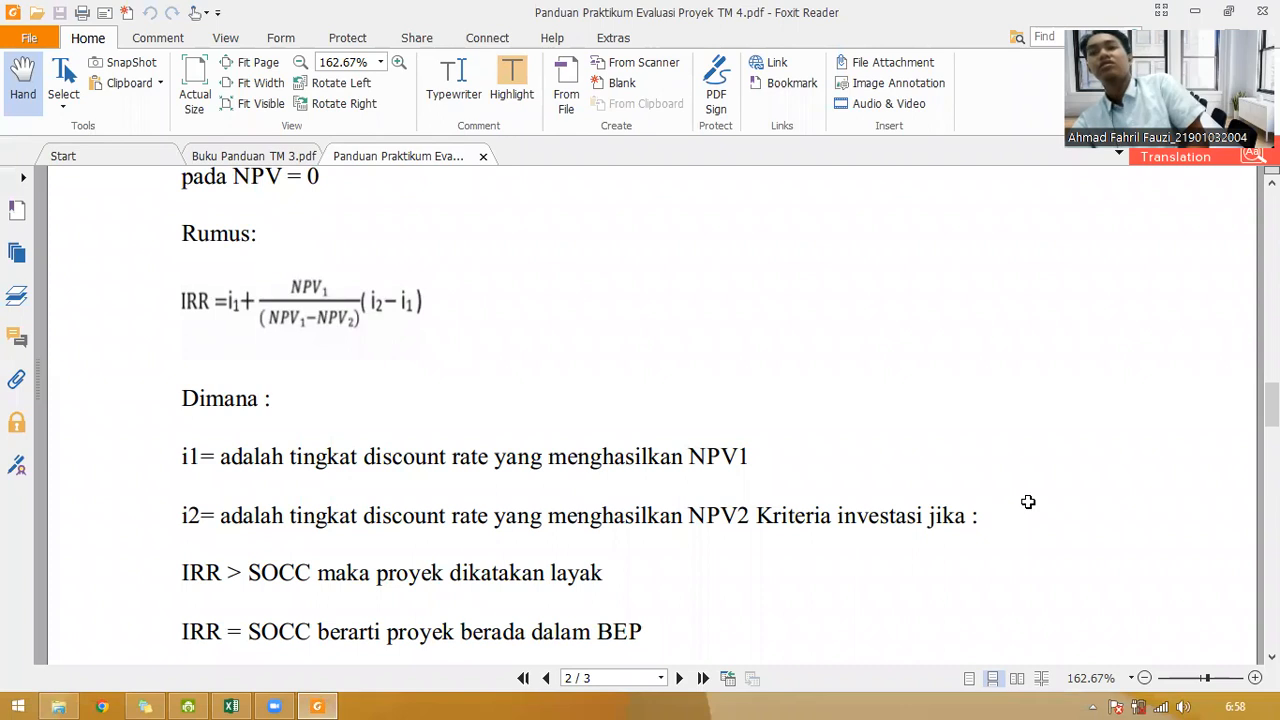
pyautogui.hotkey('alt', 'Tab')
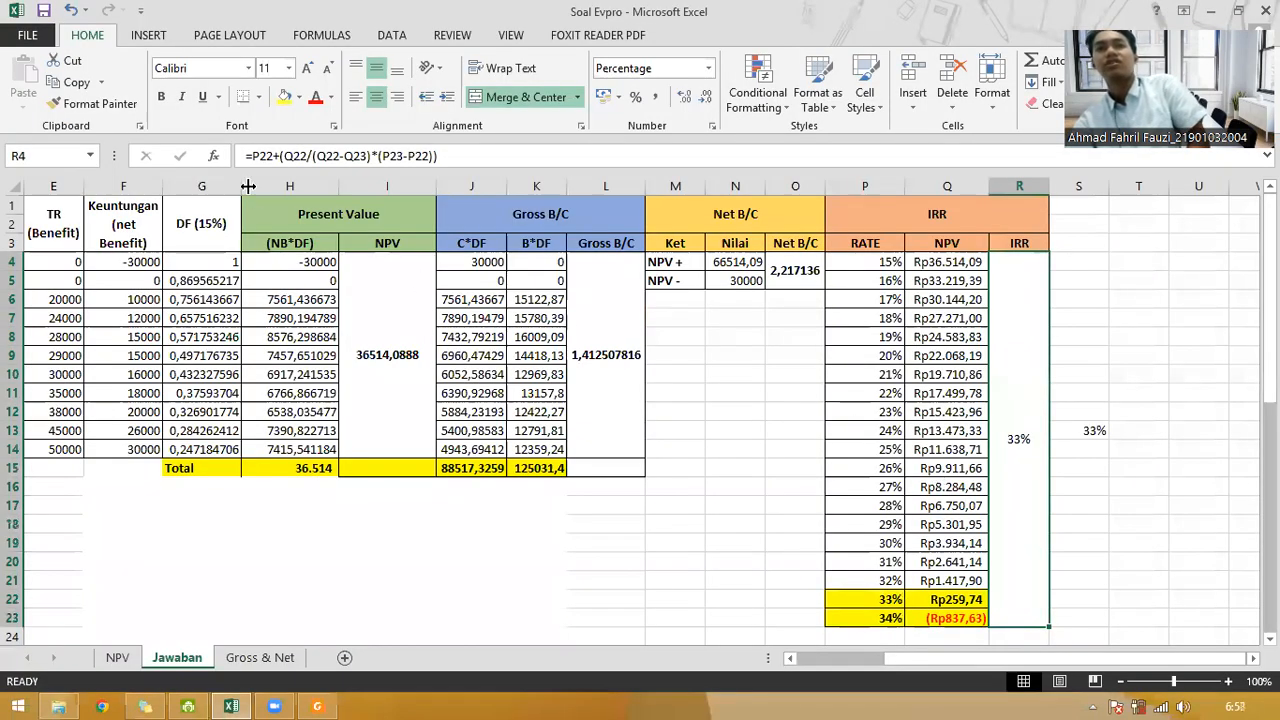
pyautogui.click(480, 160)
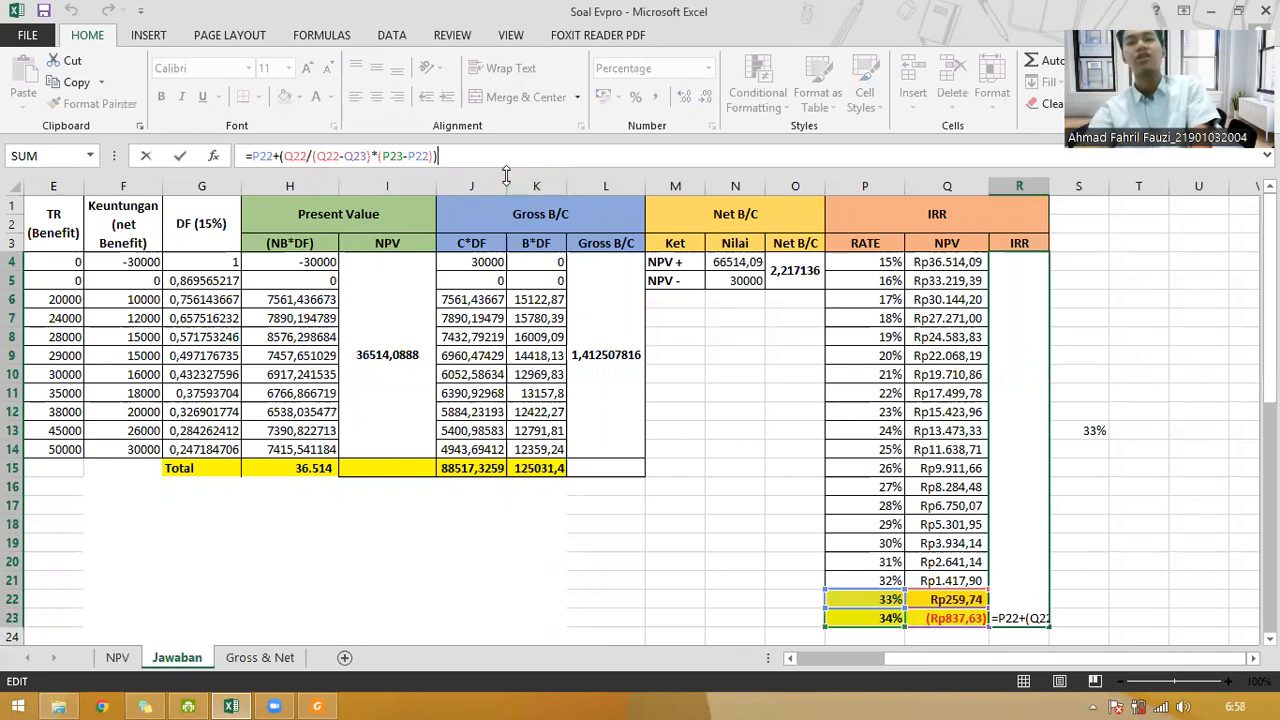
pyautogui.press('Return')
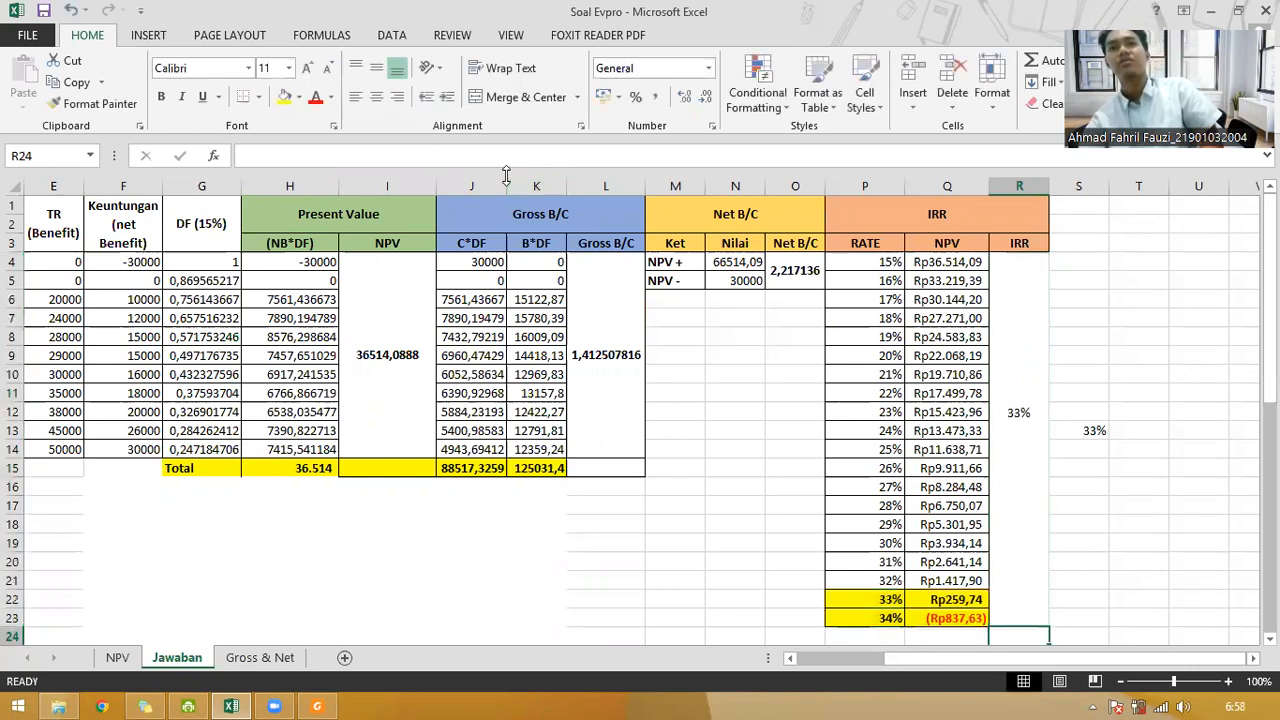
# Step: Clear the existing IRR formula from the merged cell R4
pyautogui.press('Down')
pyautogui.press('Down')
pyautogui.press('Down')
pyautogui.press('Up')
pyautogui.press('Up')
pyautogui.press('Up')
pyautogui.press('Up')
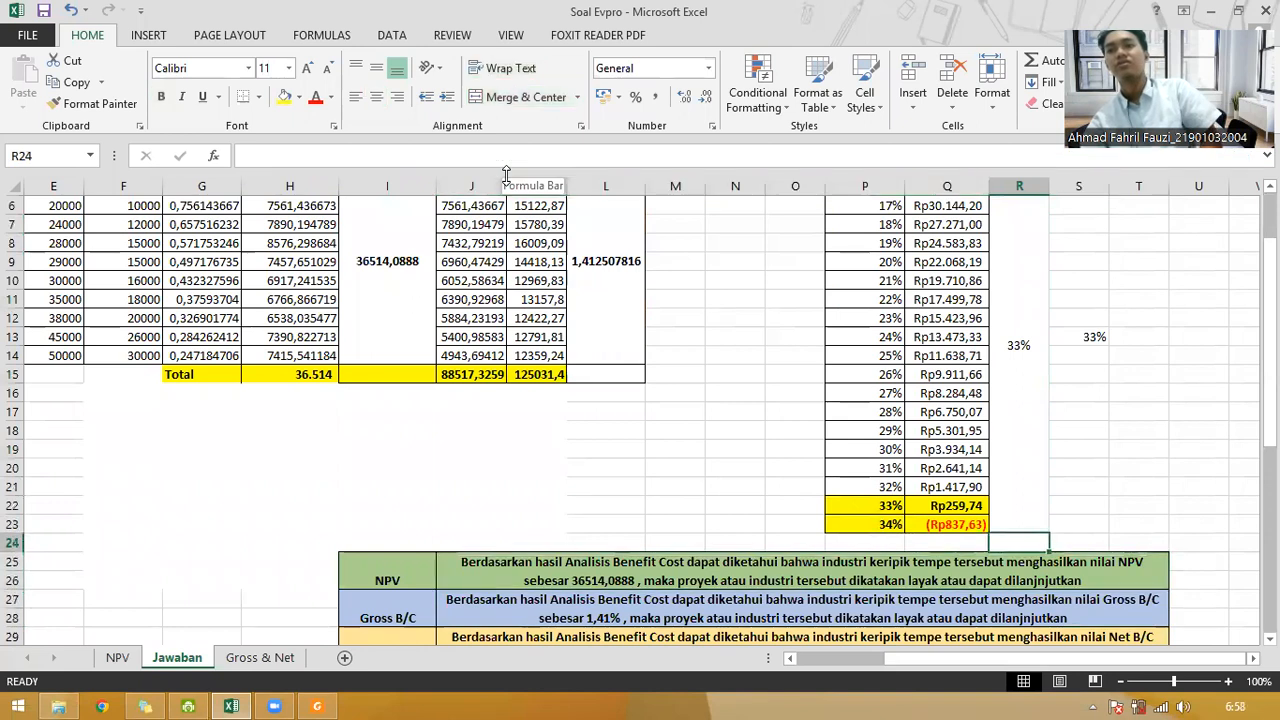
pyautogui.press('Delete')
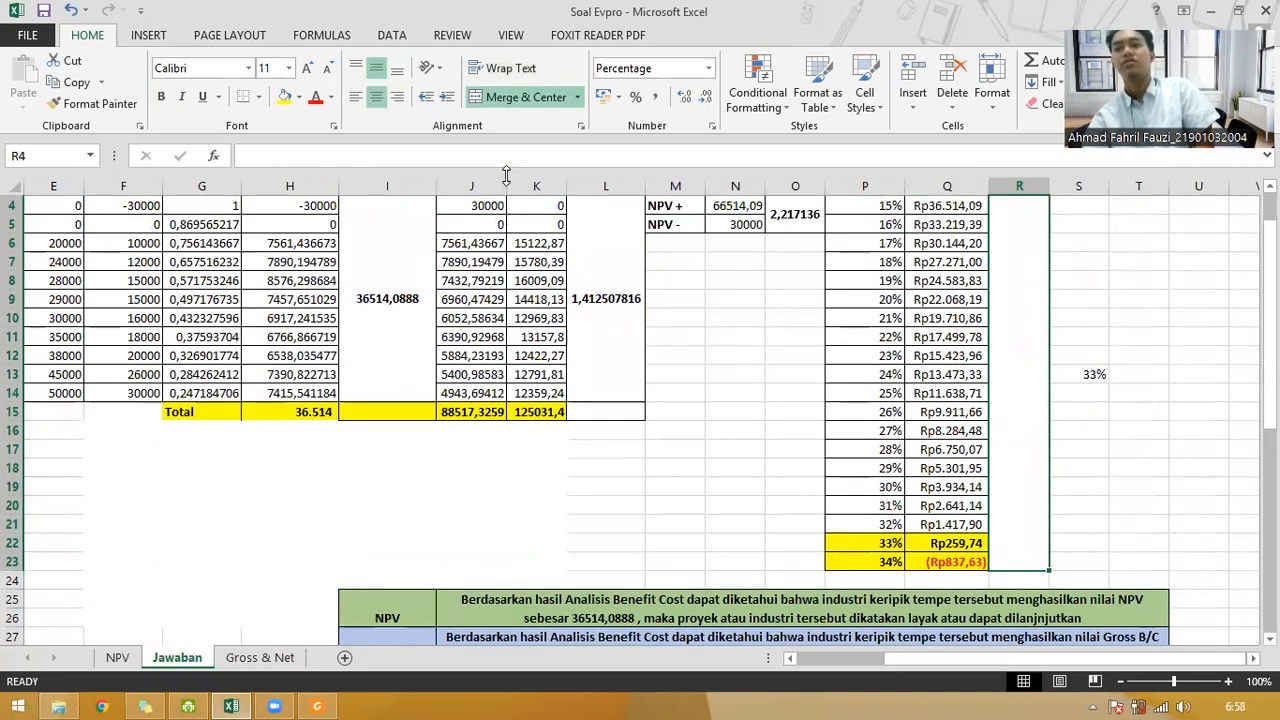
pyautogui.write('=')
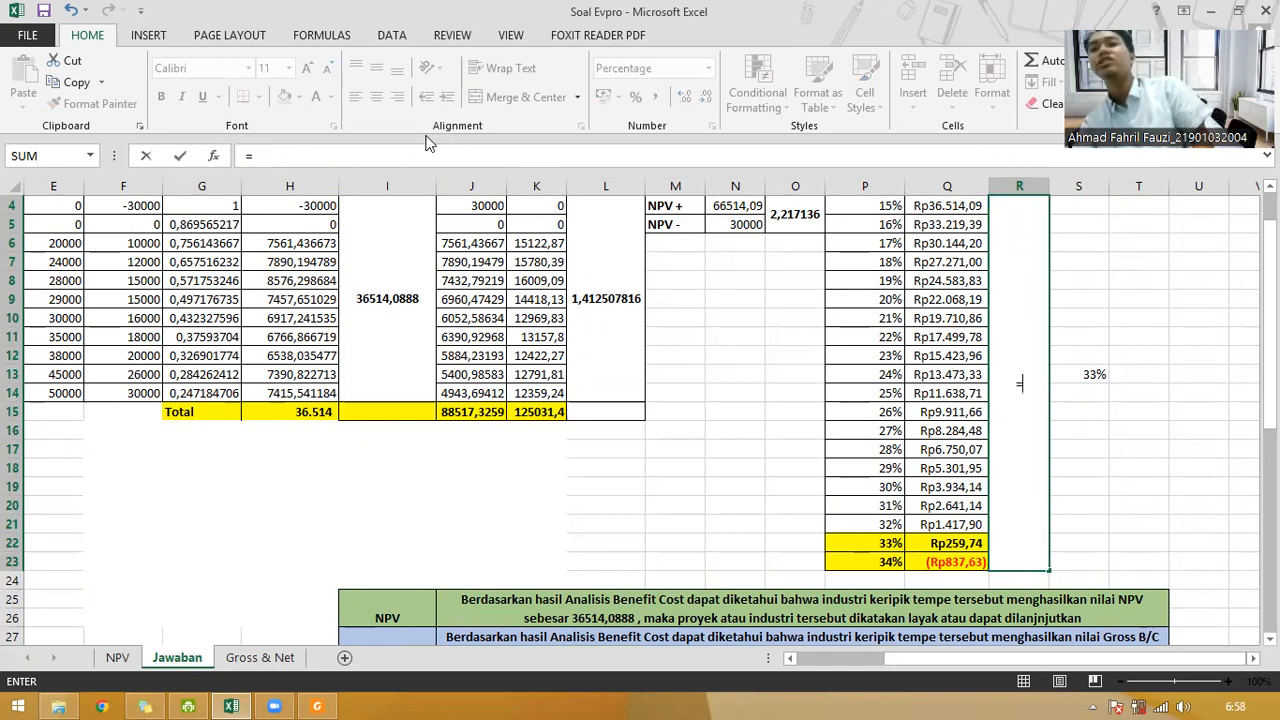
pyautogui.click(880, 543)
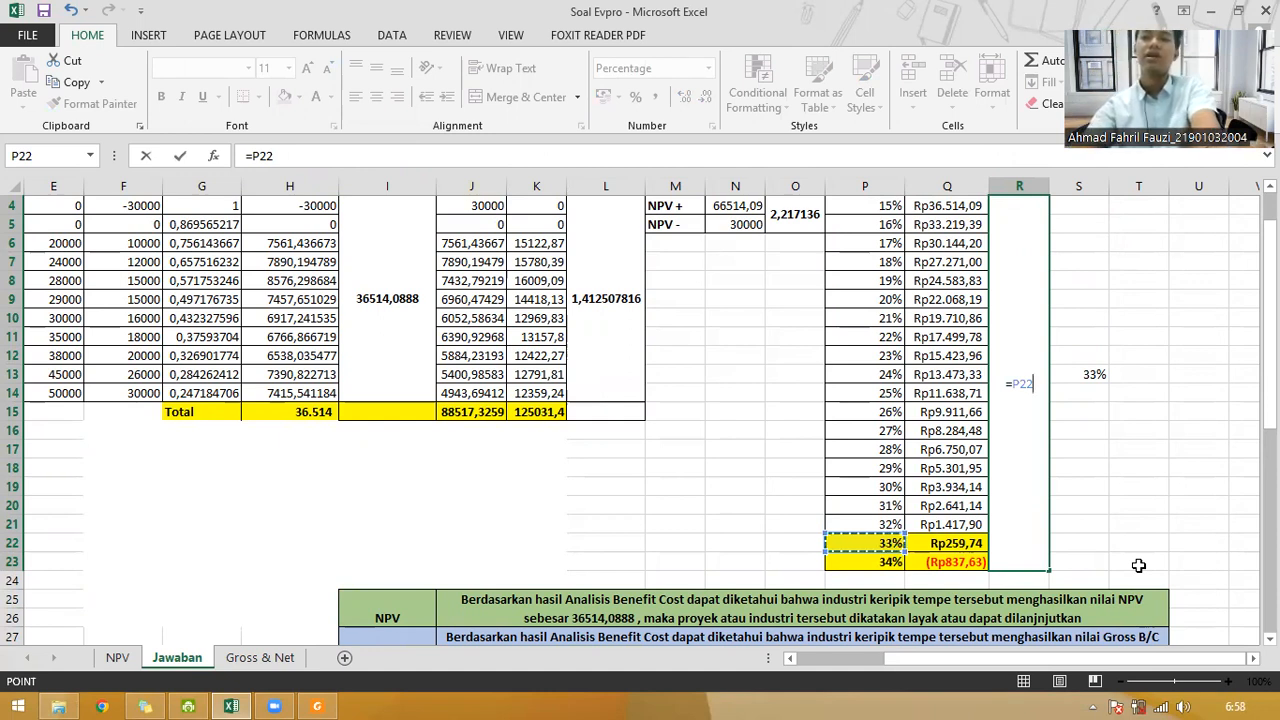
pyautogui.write('+')
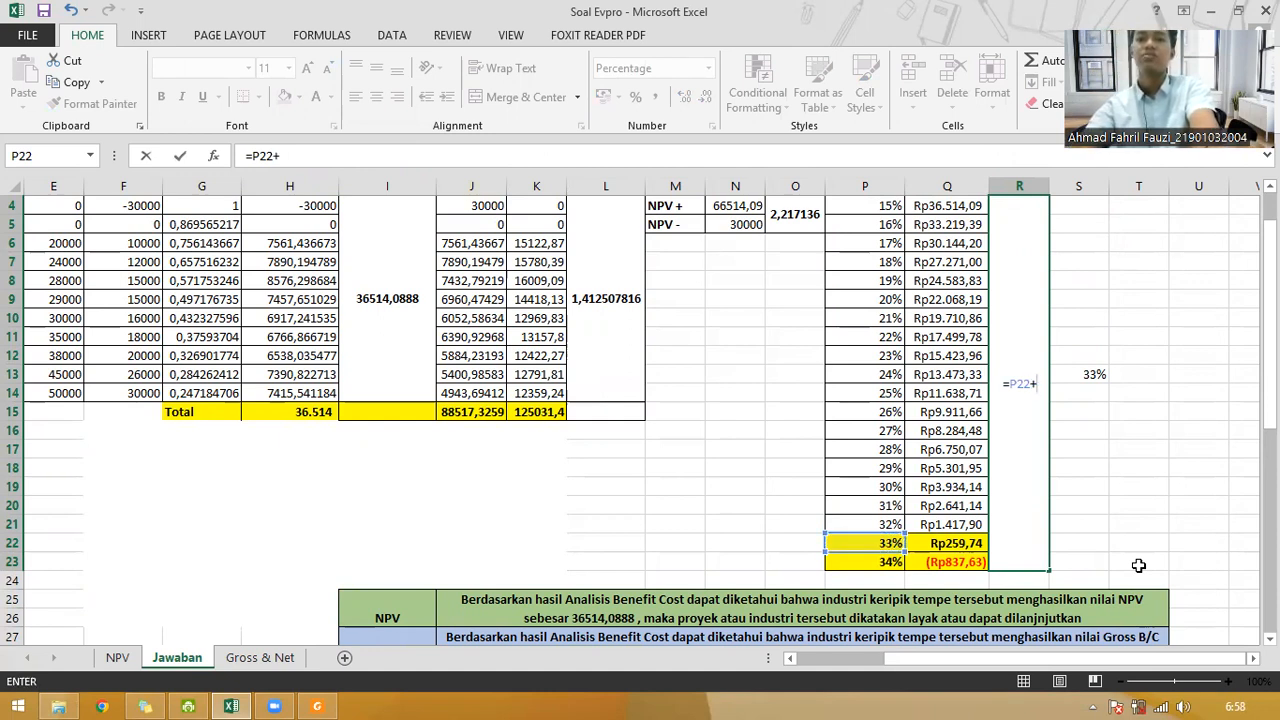
pyautogui.write('(')
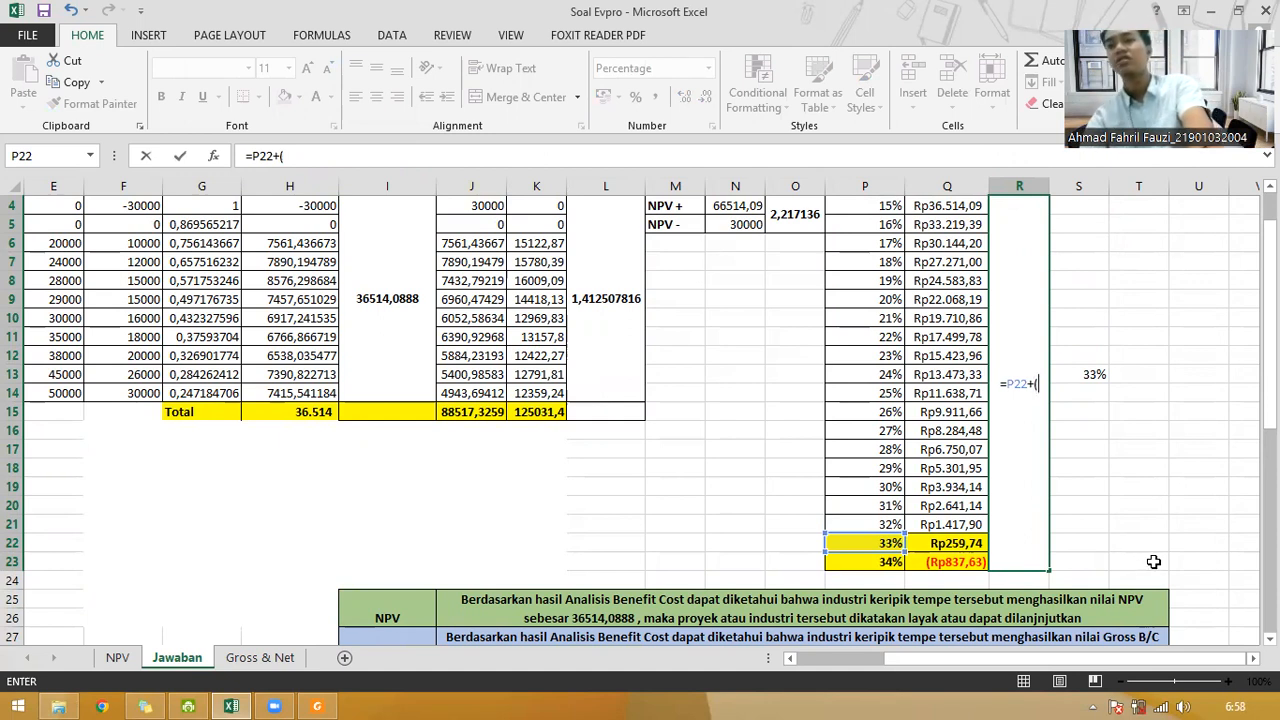
pyautogui.click(968, 543)
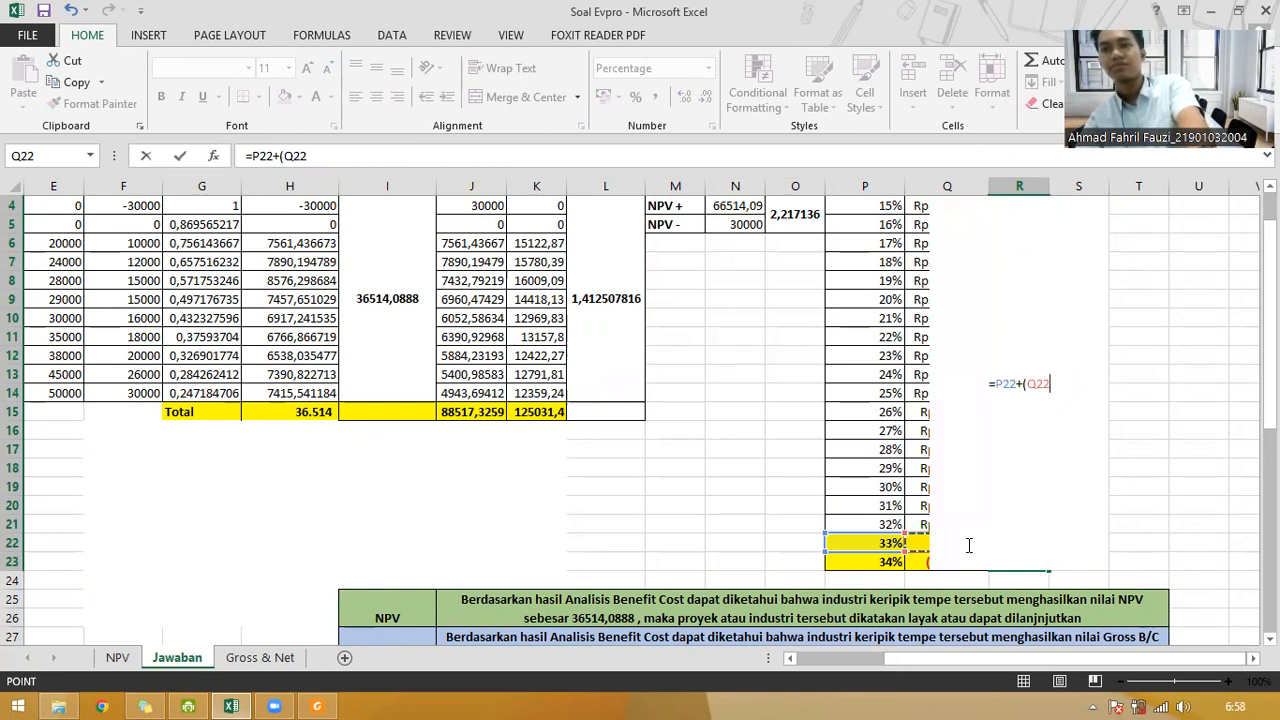
pyautogui.moveTo(930, 660); pyautogui.dragTo(930, 660)
pyautogui.press('BackSpace')
pyautogui.press('BackSpace')
pyautogui.press('BackSpace')
pyautogui.press('BackSpace')
pyautogui.press('BackSpace')
pyautogui.press('BackSpace')
pyautogui.press('BackSpace')
pyautogui.press('BackSpace')
pyautogui.press('BackSpace')
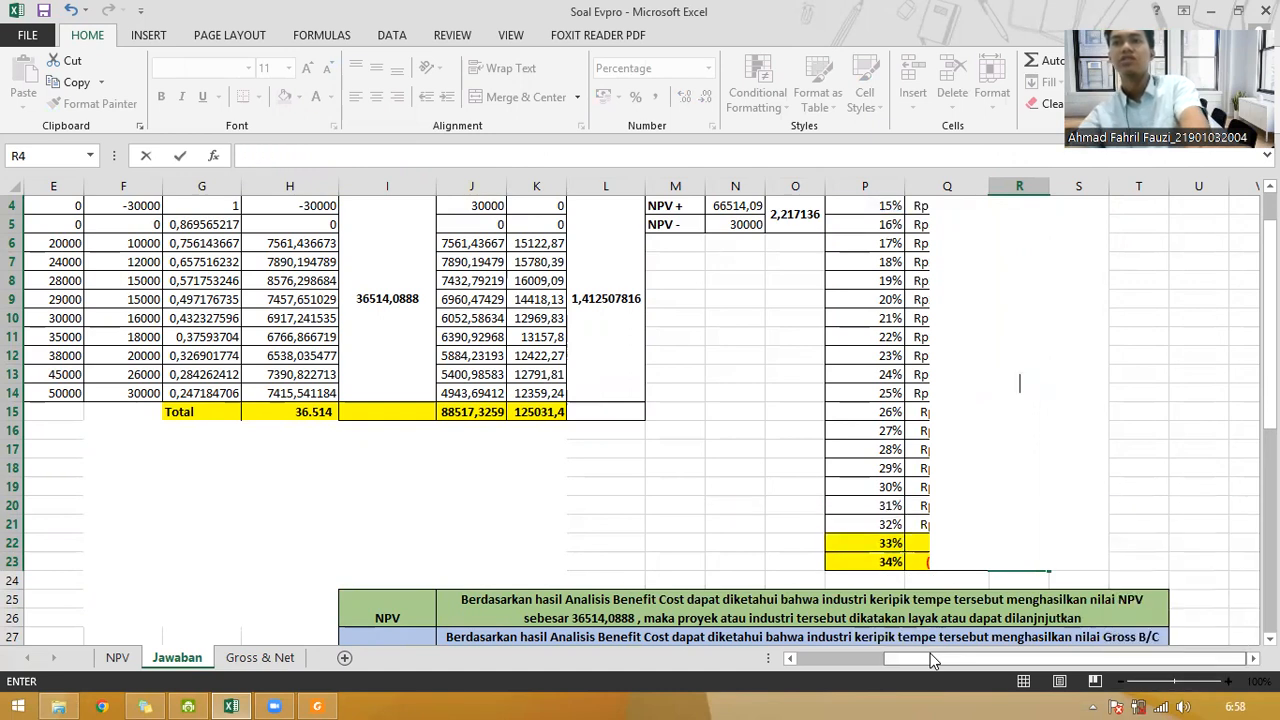
# Step: Begin a new IRR formula in the merged cell R4 with =P22+( using the 33% rate
pyautogui.press('Right')
pyautogui.press('Right')
pyautogui.press('Right')
pyautogui.press('Right')
pyautogui.press('Right')
pyautogui.press('Right')
pyautogui.press('Right')
pyautogui.press('Right')
pyautogui.press('Right')
pyautogui.press('Right')
pyautogui.press('Right')
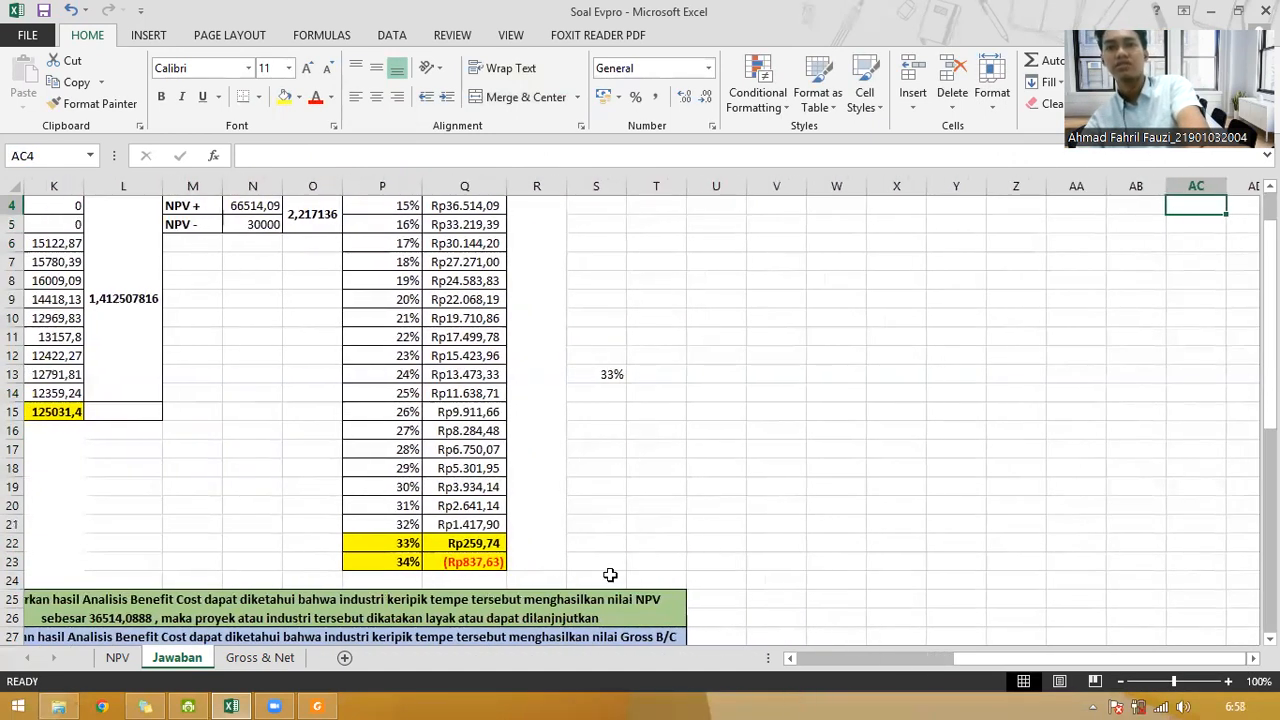
pyautogui.click(550, 365)
pyautogui.write('=')
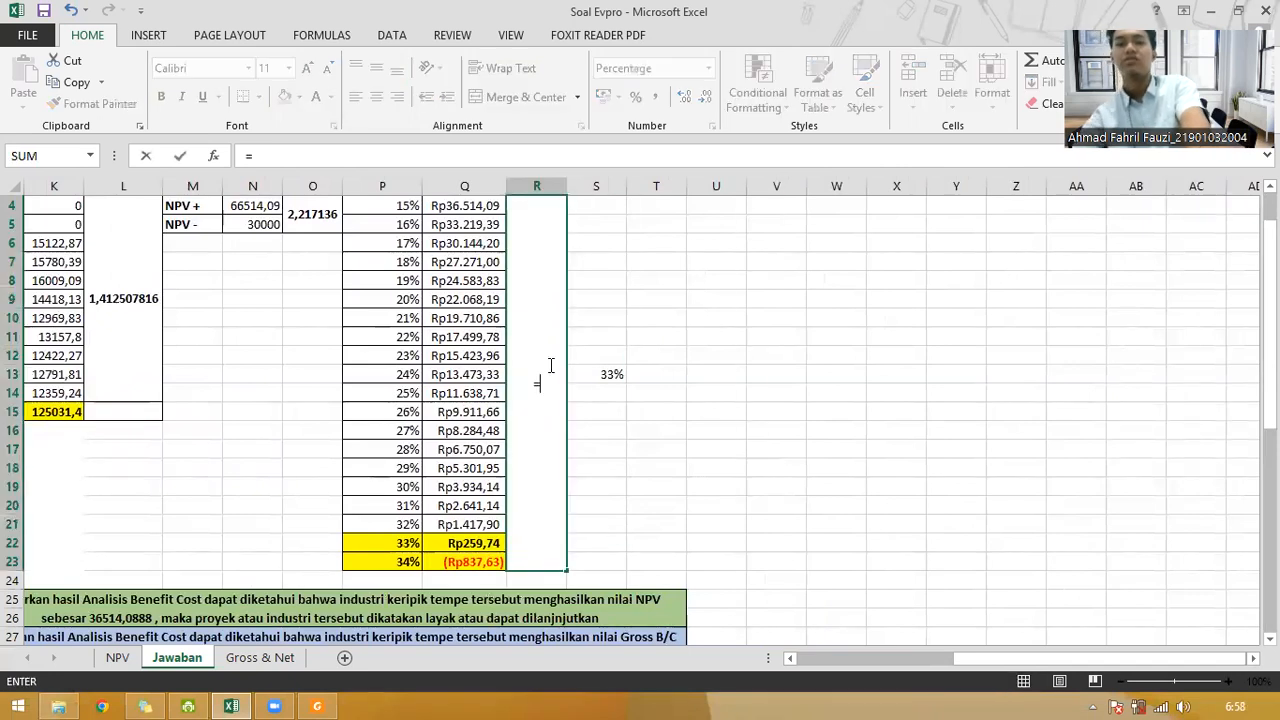
pyautogui.click(415, 540)
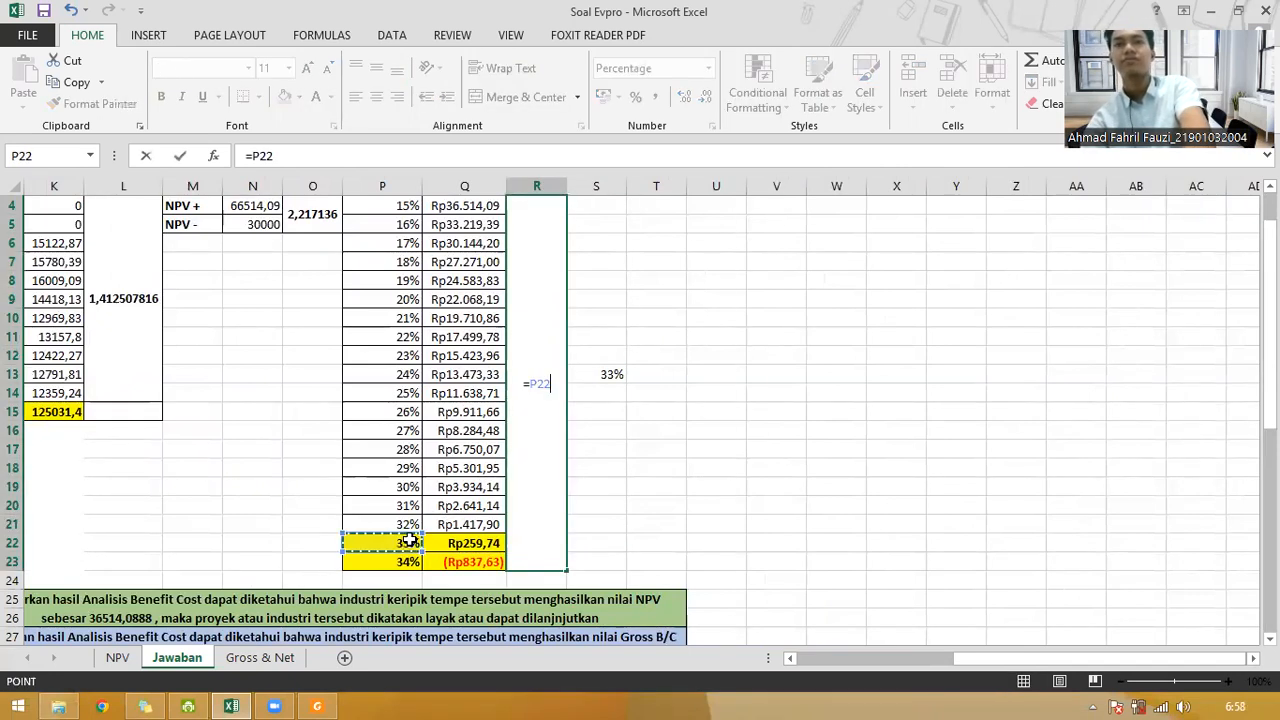
pyautogui.write('+')
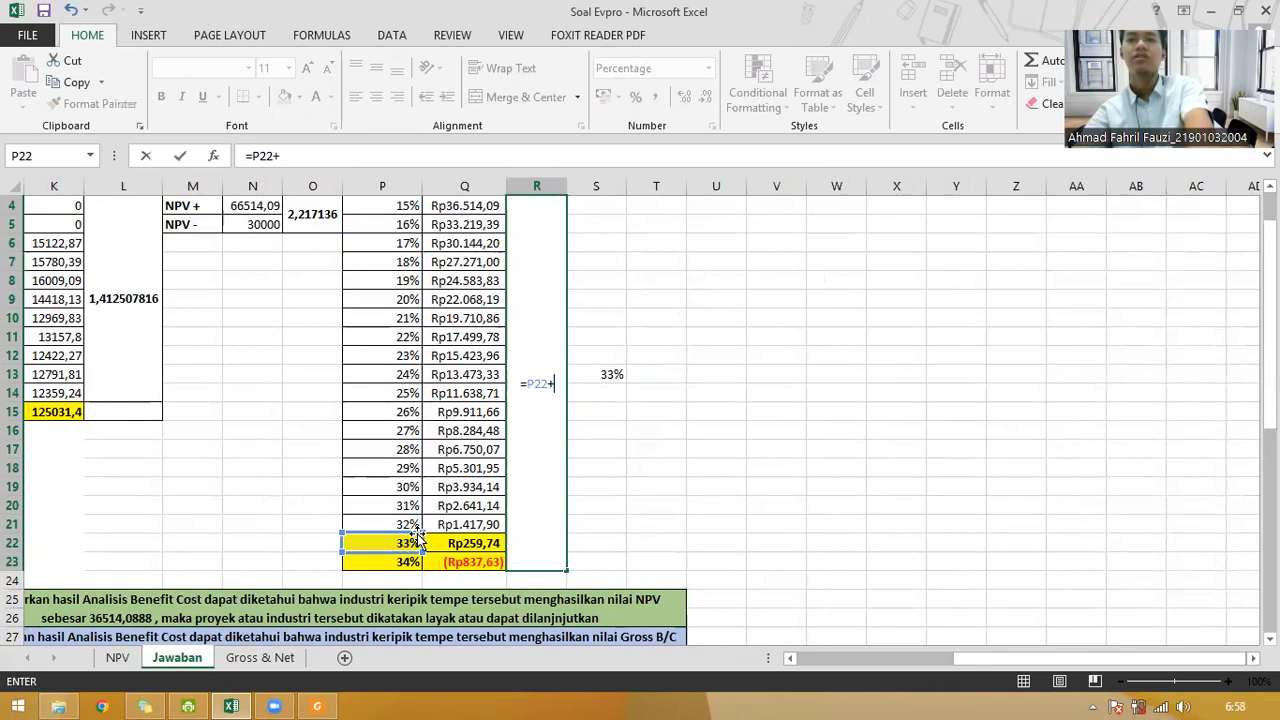
pyautogui.write('(')
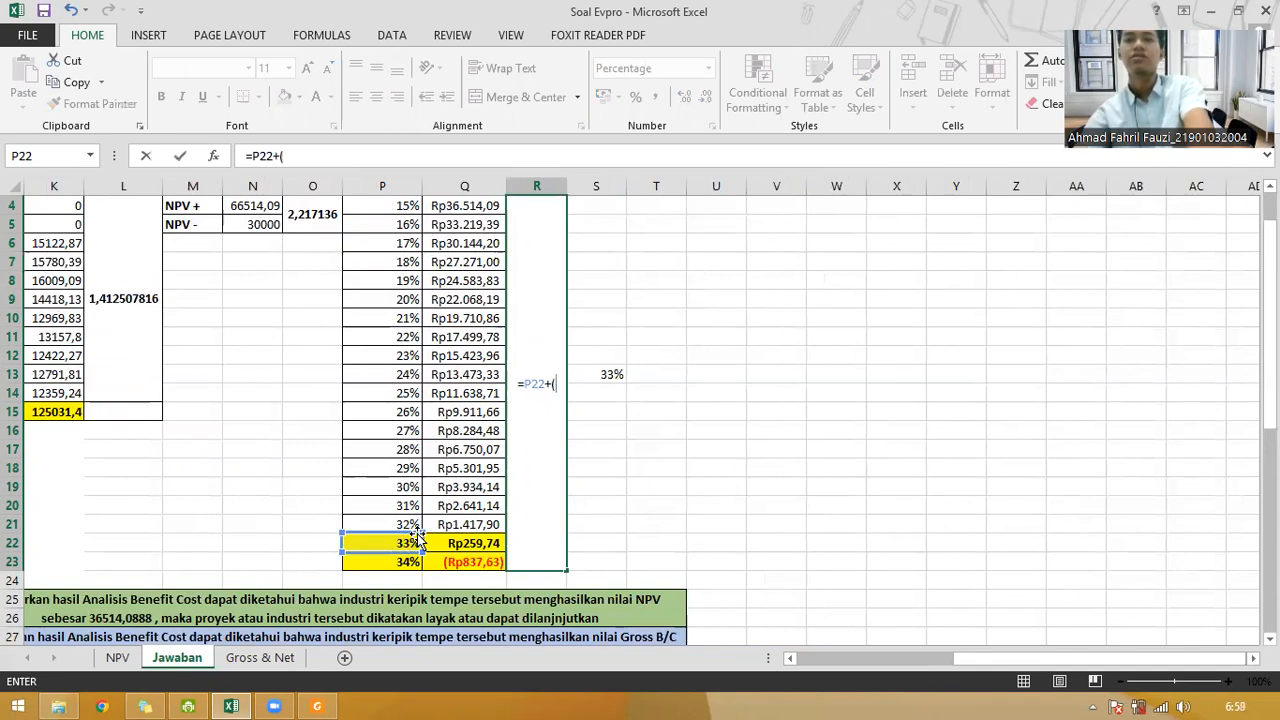
# Step: Consult the Foxit Reader guide and extend the IRR formula in R4 with Q22/Q22-Q23 inside the parentheses
pyautogui.click(318, 700)
pyautogui.click(318, 700)
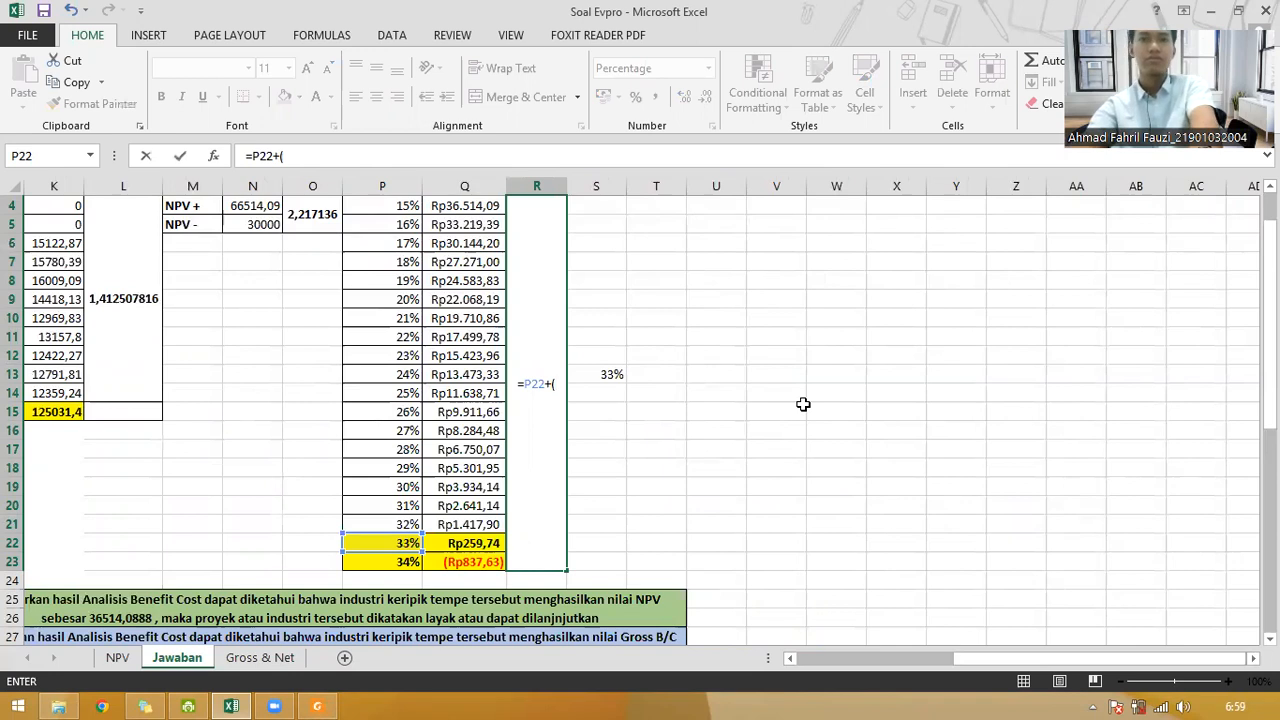
pyautogui.click(481, 543)
pyautogui.write('/')
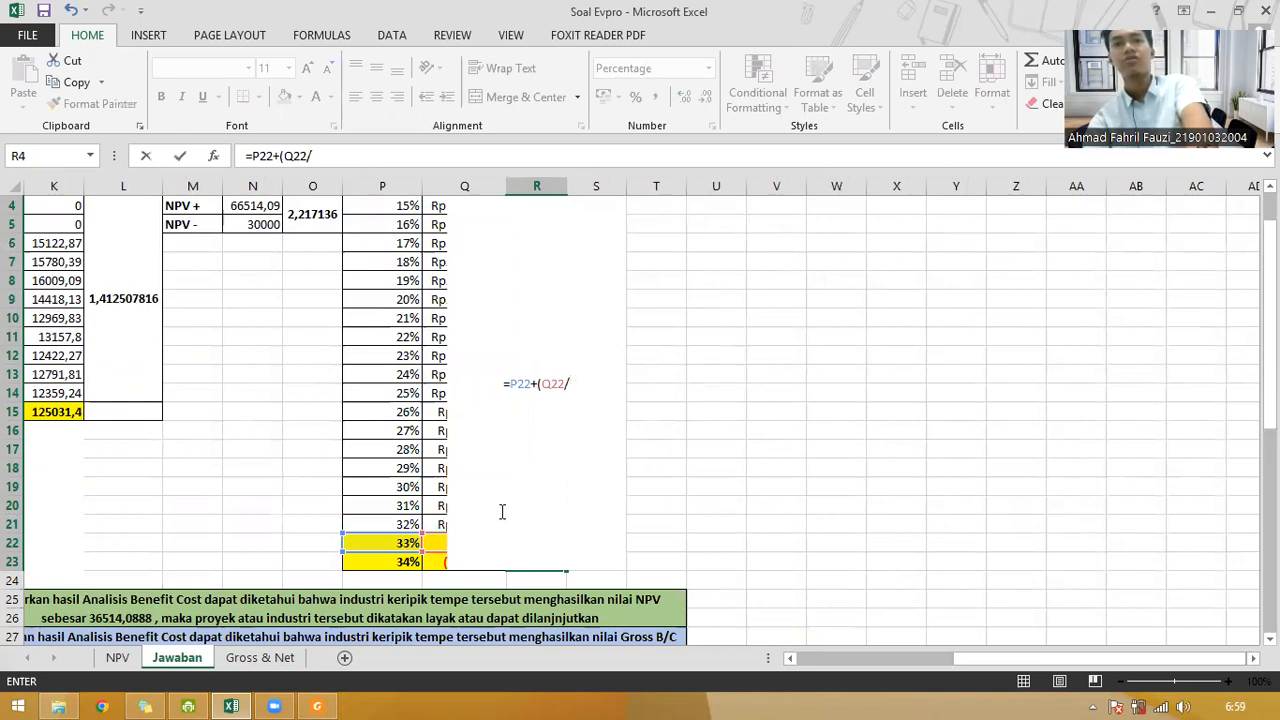
pyautogui.click(441, 545)
pyautogui.write('-')
pyautogui.click(435, 563)
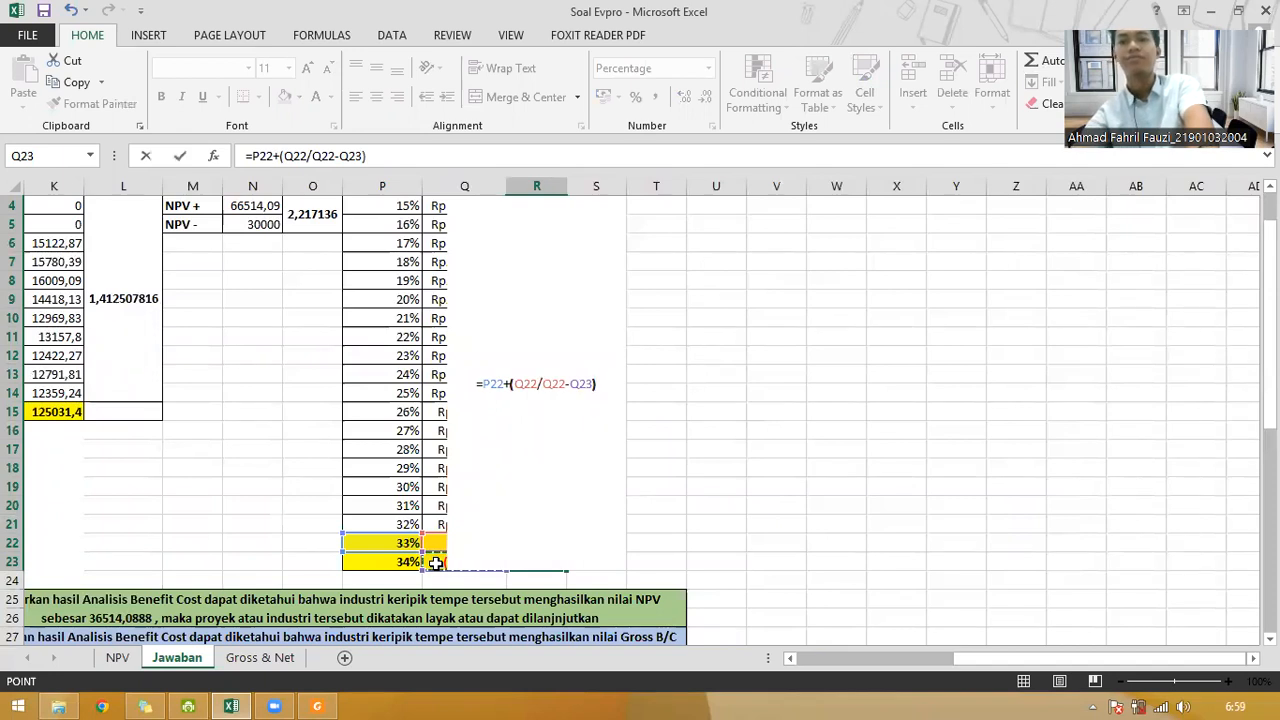
# Step: Multiply the IRR formula in R4 by (P23-P22) and enter it as =P22+(Q22/Q22-Q23)*(P23-P22)
pyautogui.write('*')
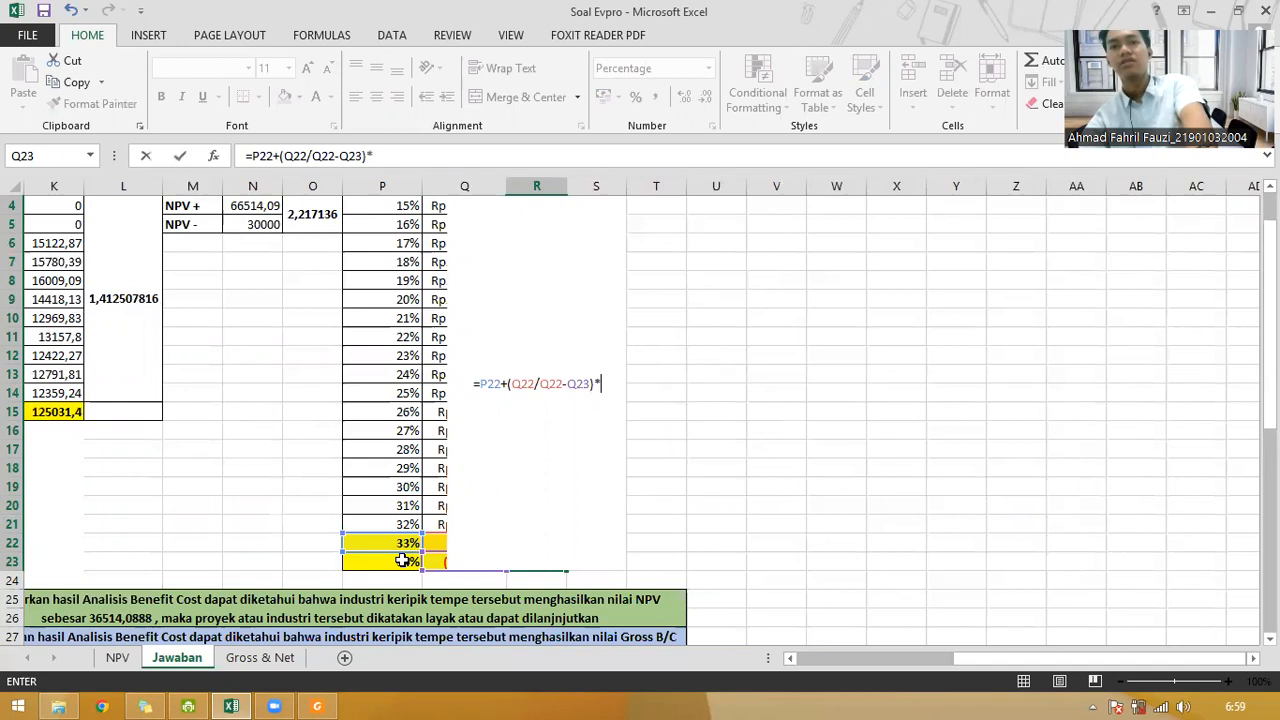
pyautogui.write('P23')
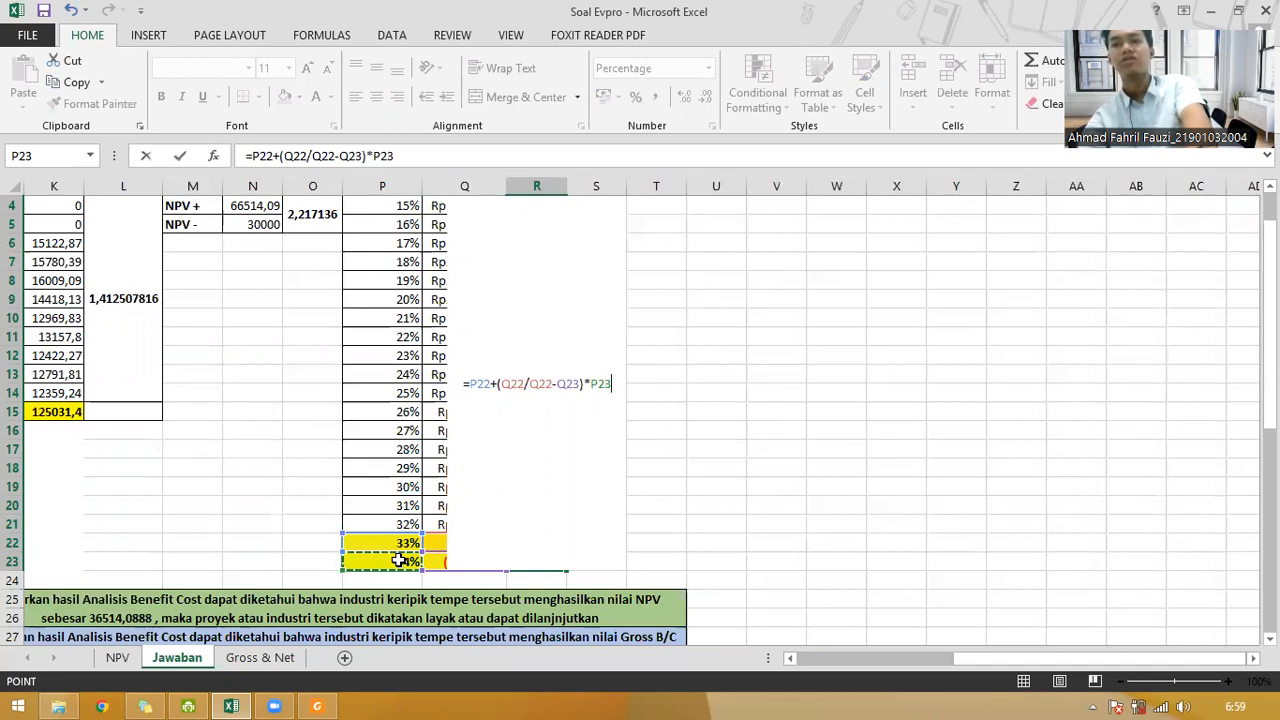
pyautogui.press('BackSpace')
pyautogui.press('BackSpace')
pyautogui.press('BackSpace')
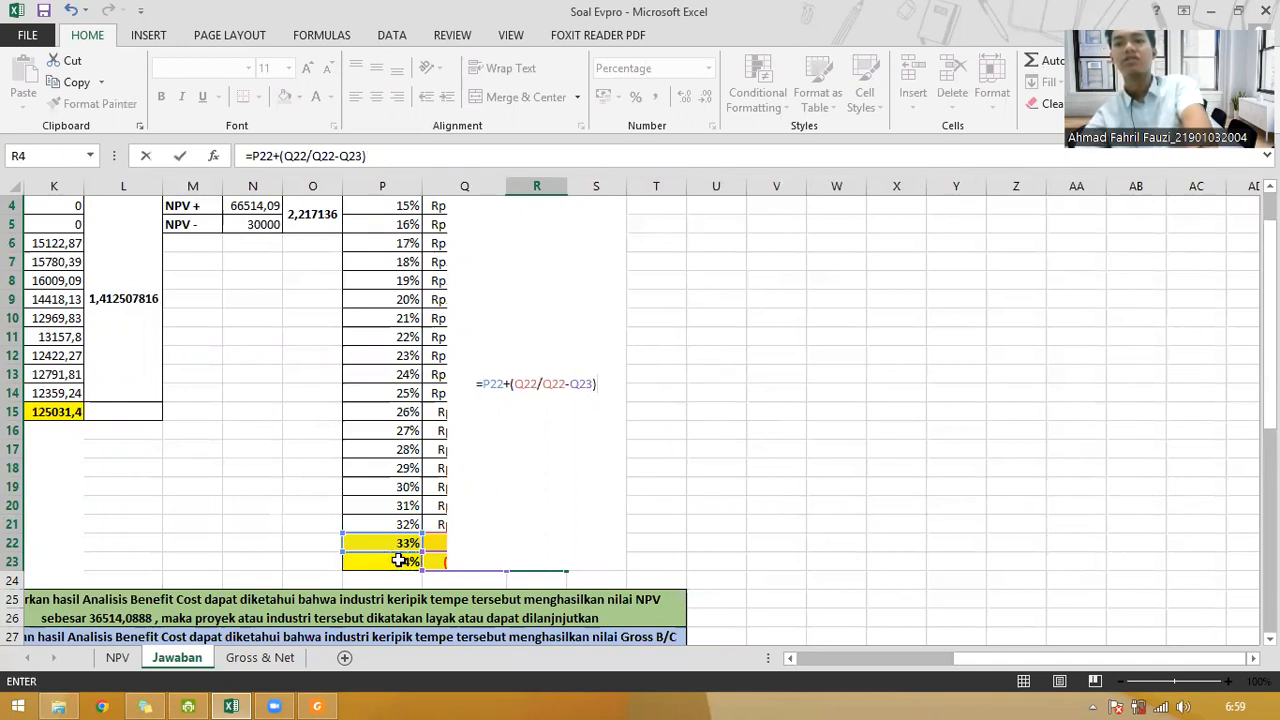
pyautogui.write('*(')
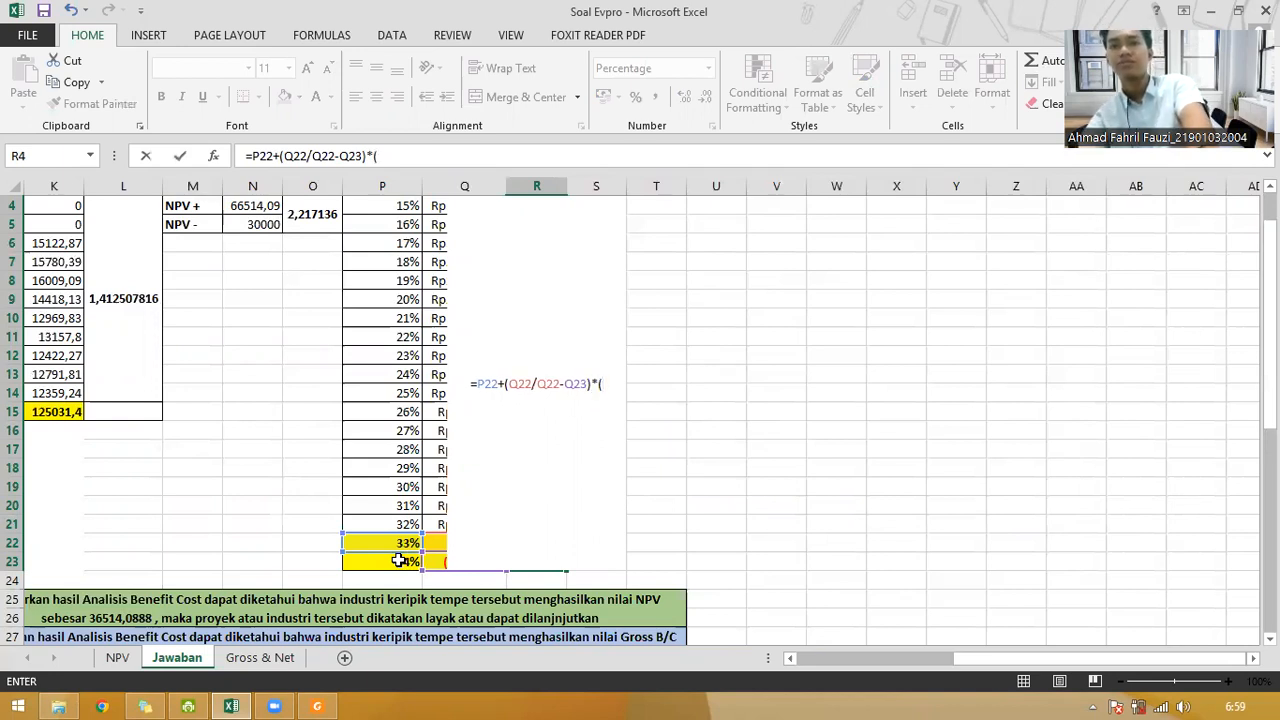
pyautogui.click(399, 561)
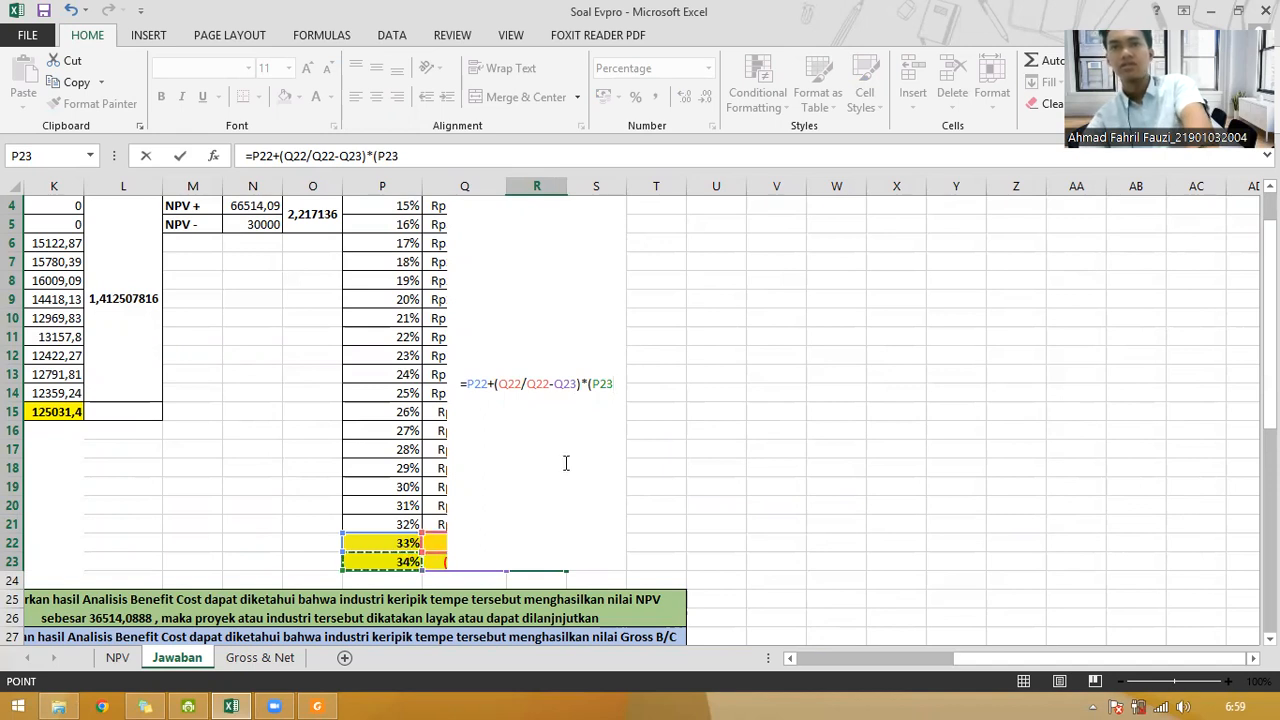
pyautogui.write('-')
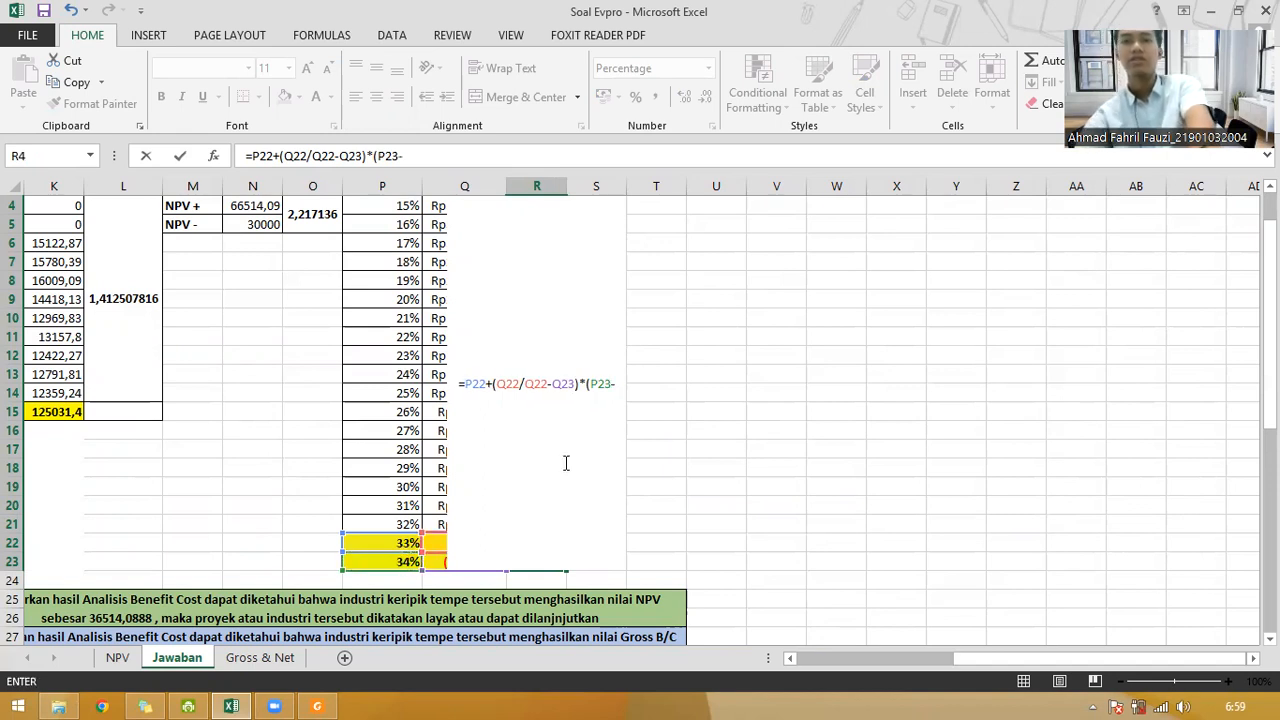
pyautogui.click(397, 541)
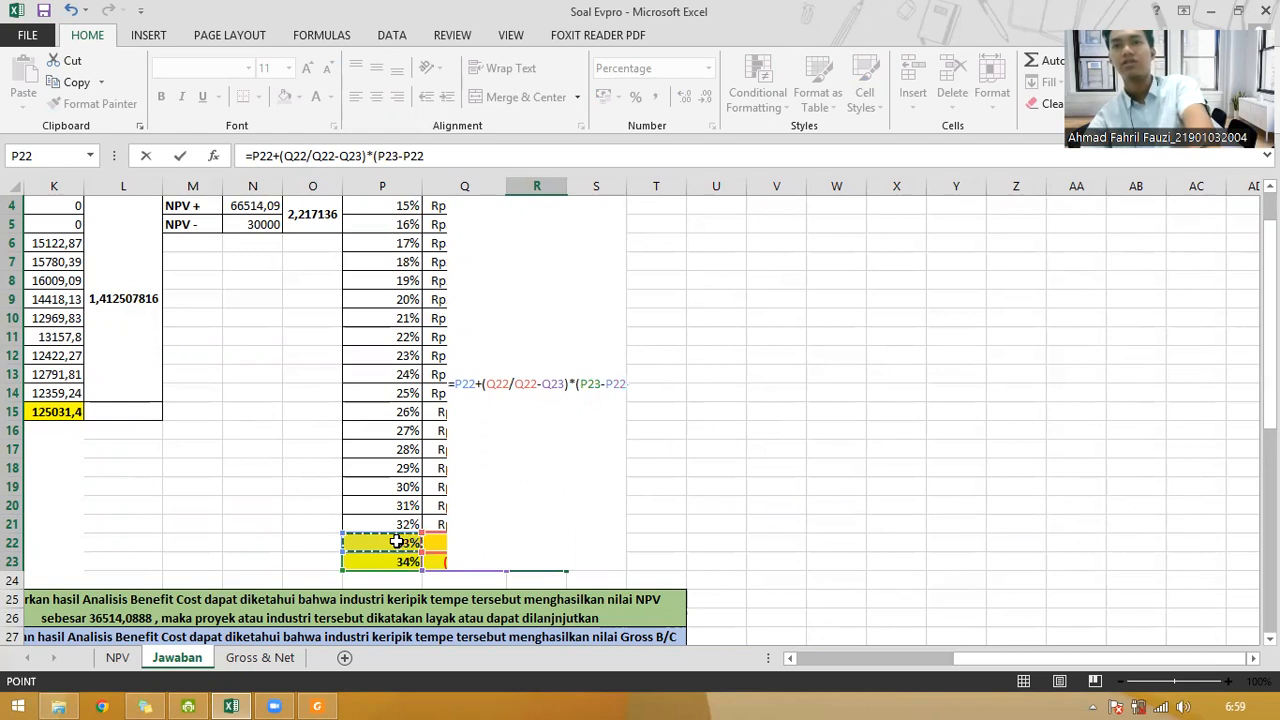
pyautogui.write(')')
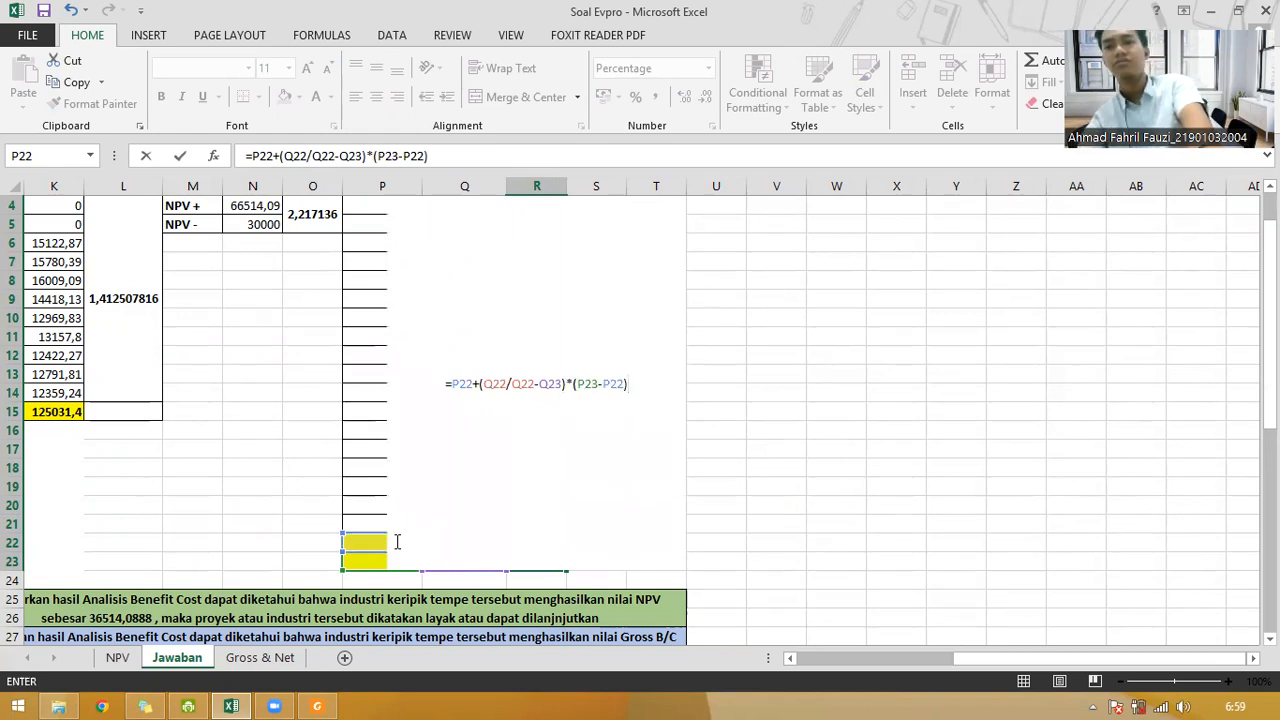
pyautogui.press('Return')
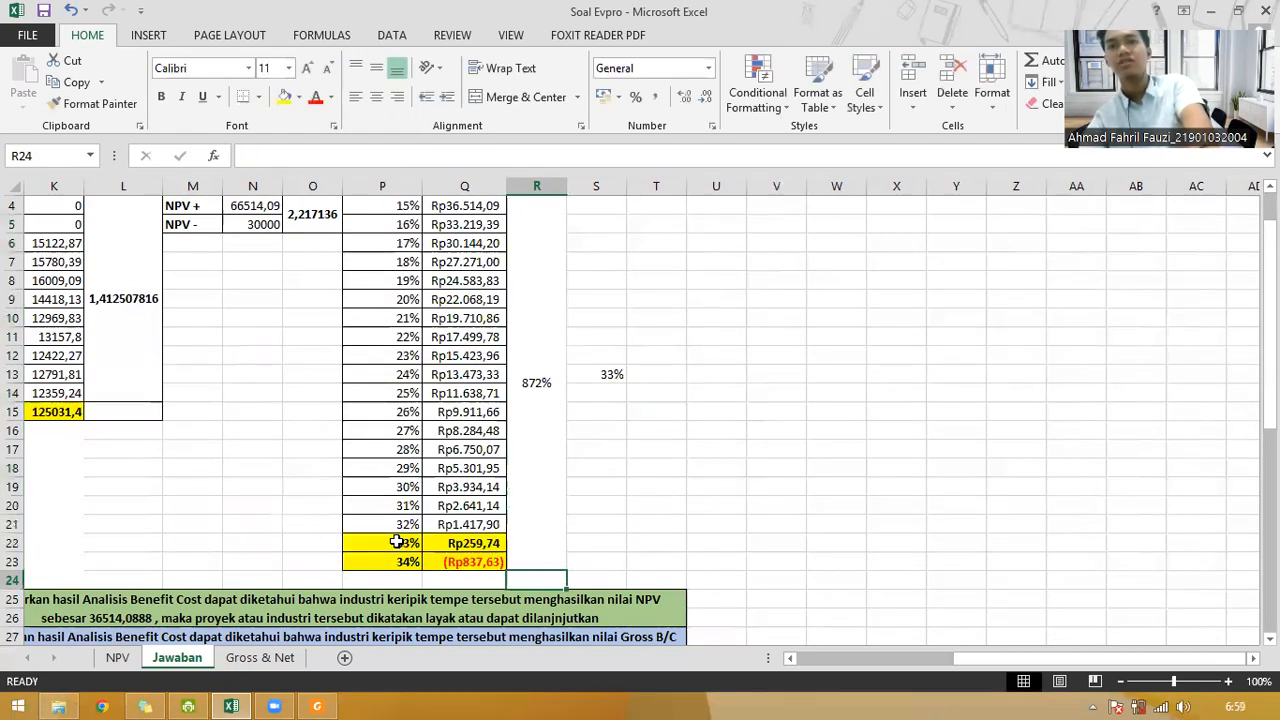
# Step: Correct the IRR formula in R4 to =P22+(Q22/(Q22-Q23))*(P23-P22) by enclosing the NPV difference in its own parentheses
pyautogui.click(540, 391)
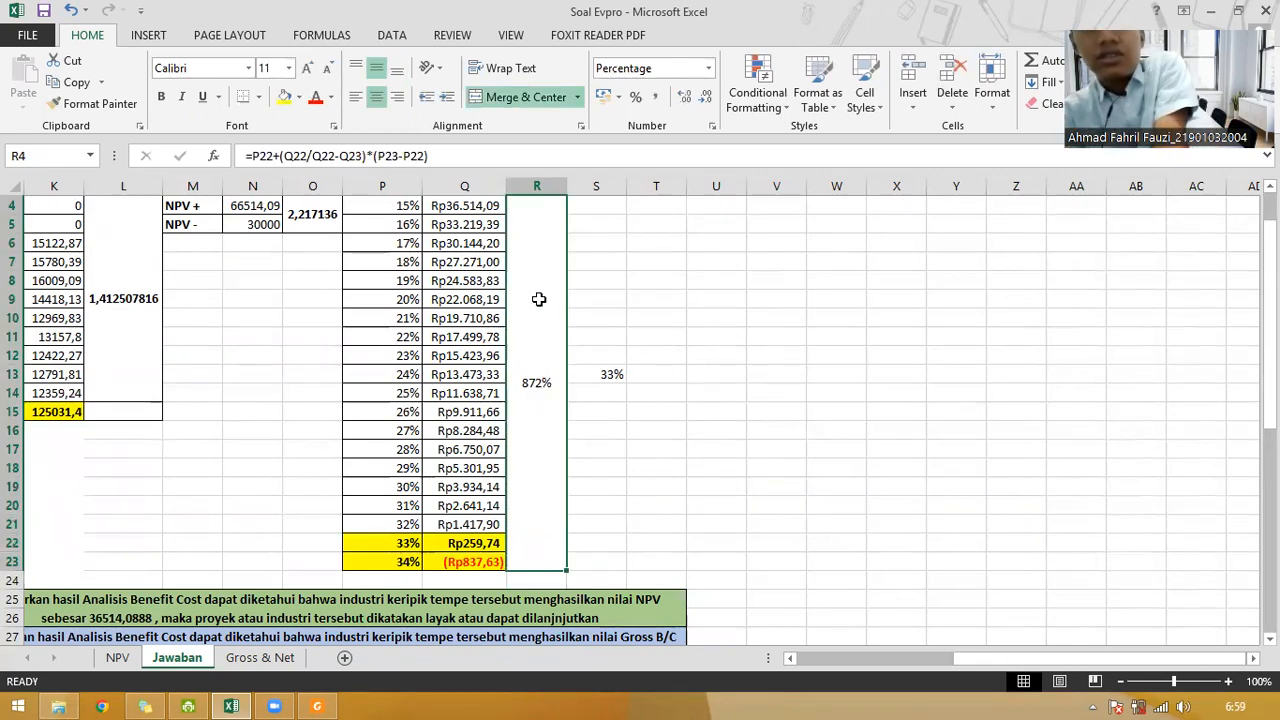
pyautogui.click(314, 156)
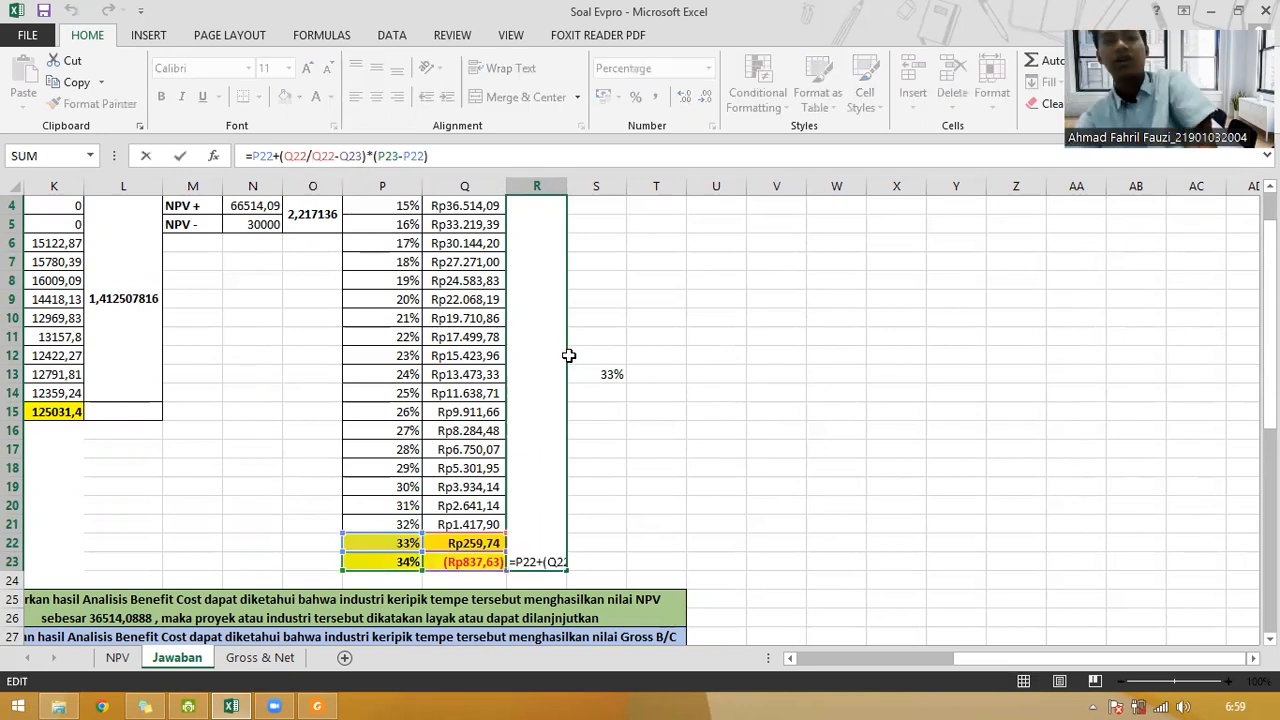
pyautogui.write('(')
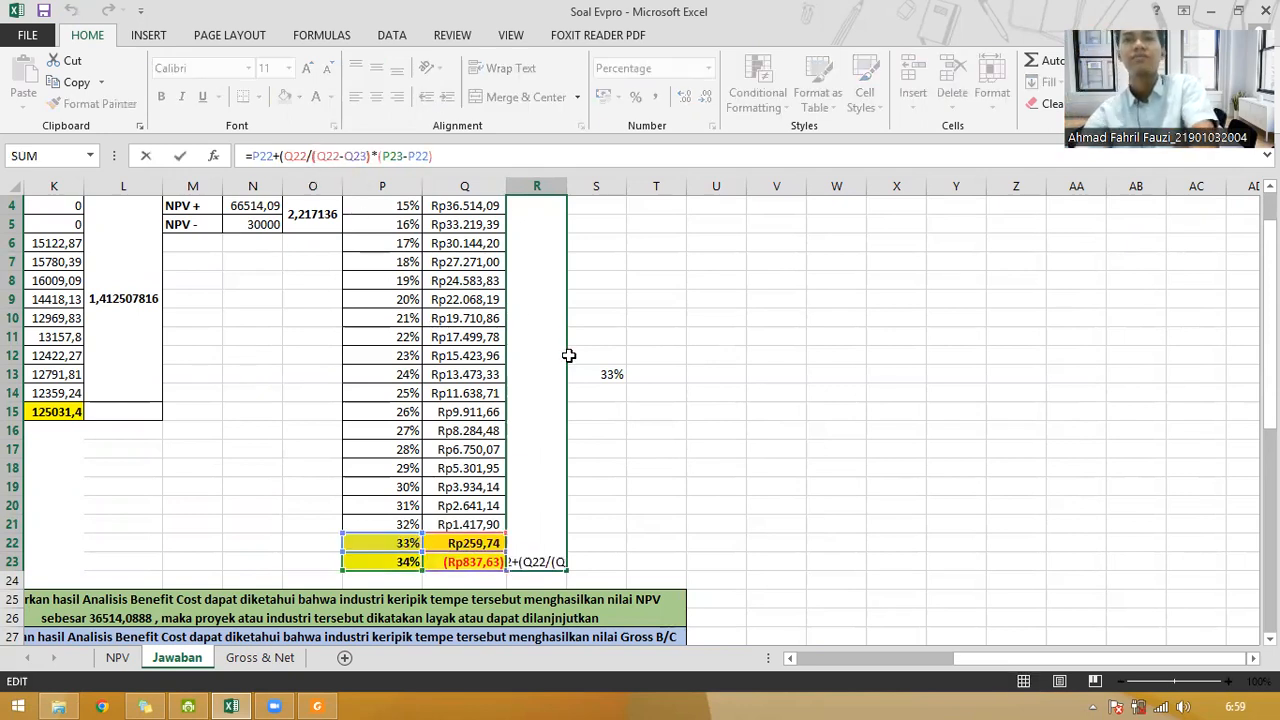
pyautogui.press('Right')
pyautogui.press('Right')
pyautogui.press('Right')
pyautogui.press('Right')
pyautogui.press('Right')
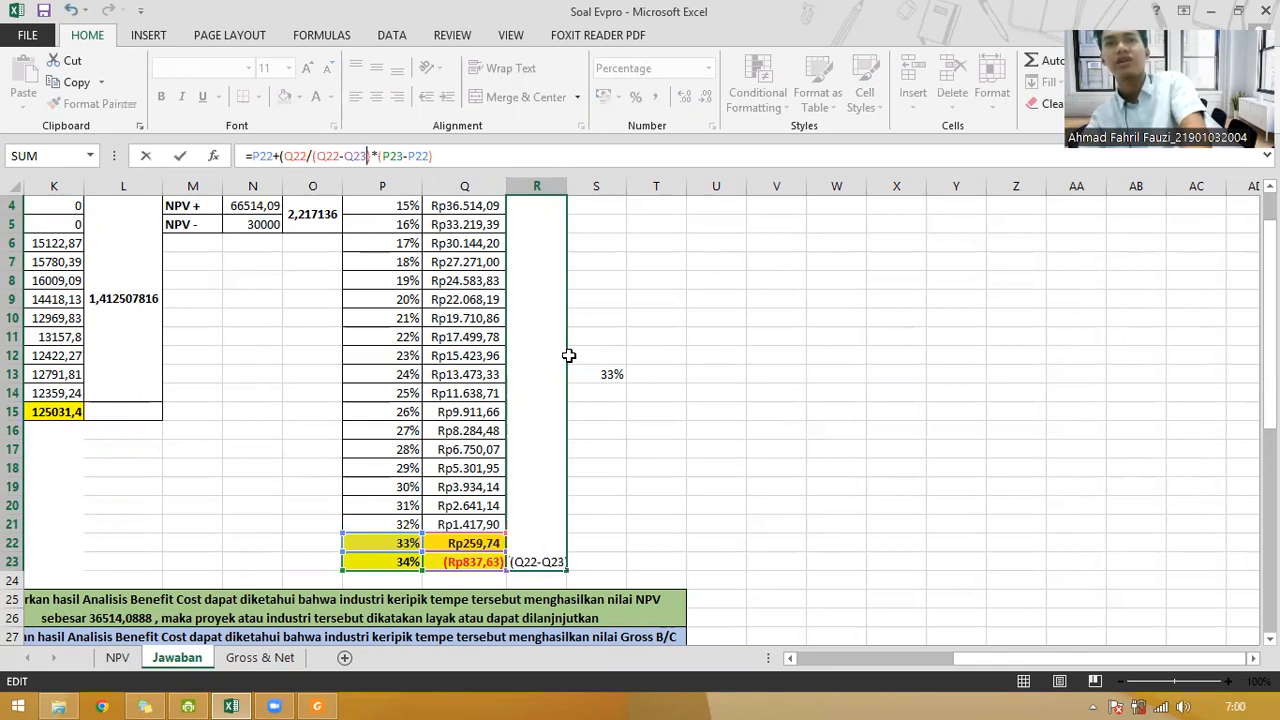
pyautogui.write(')')
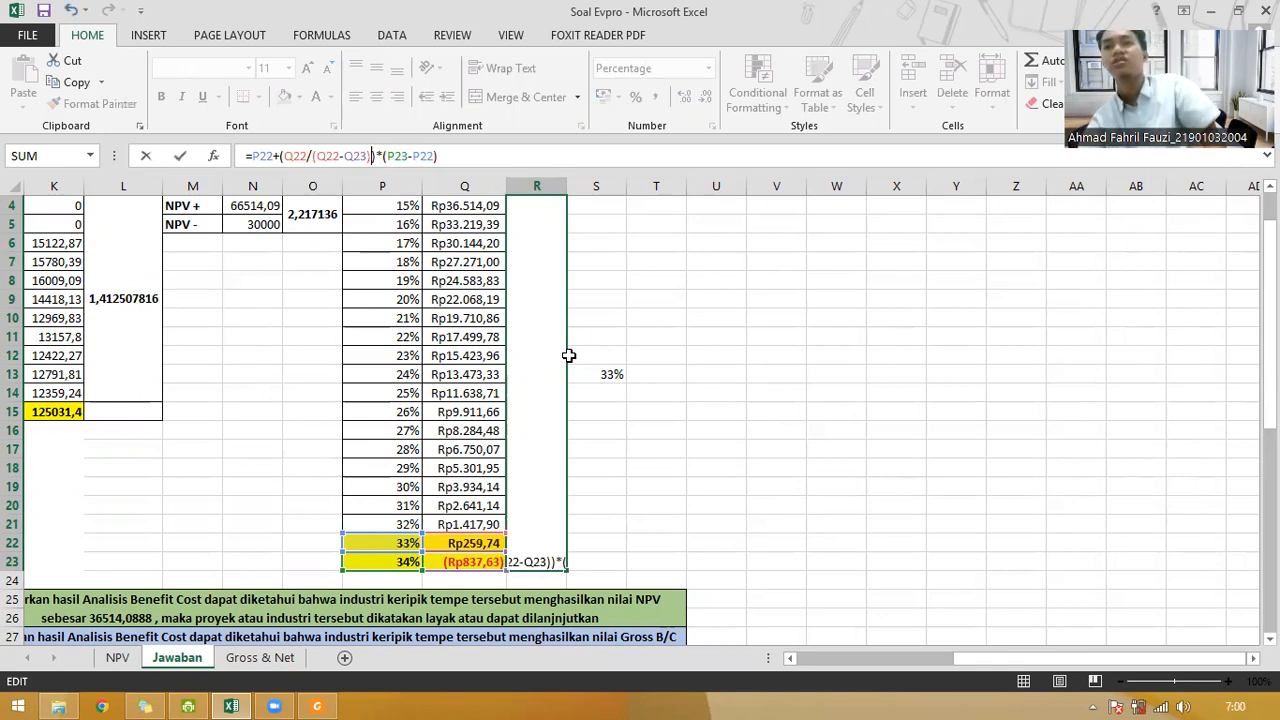
pyautogui.press('Return')
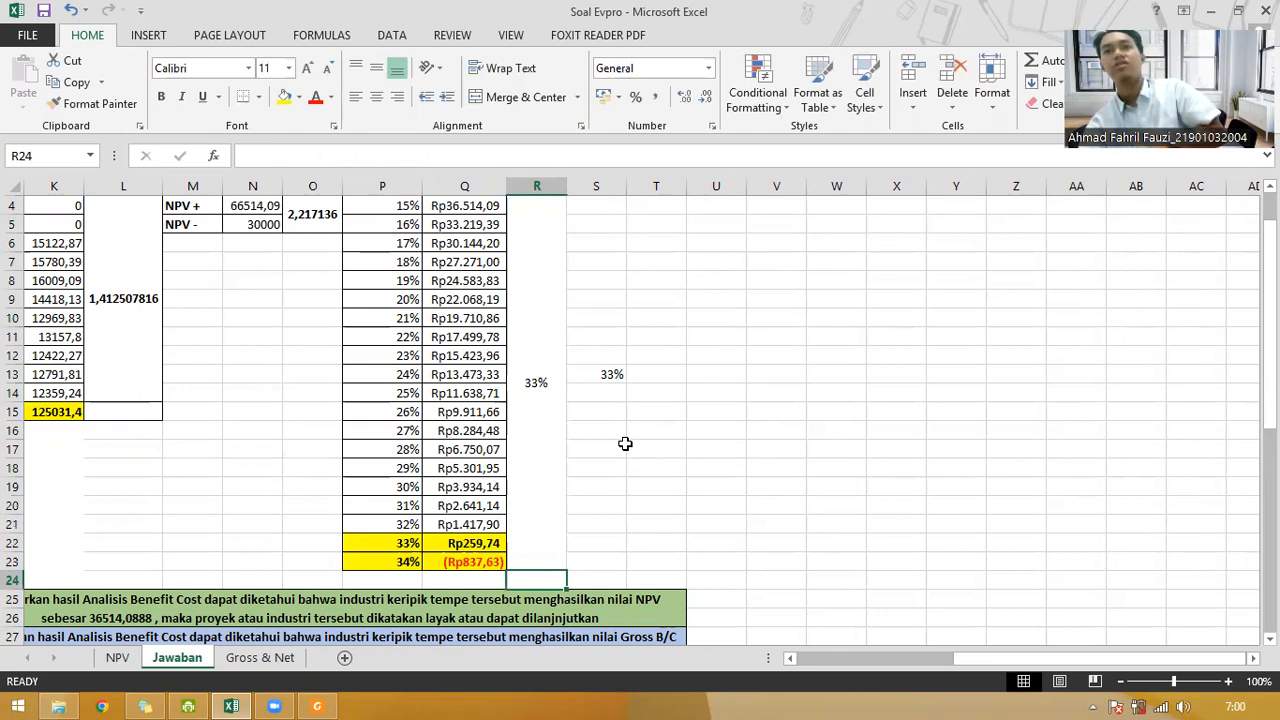
# Step: Show the IRR in the merged cell R4 with two decimal places and in bold
pyautogui.click(550, 417)
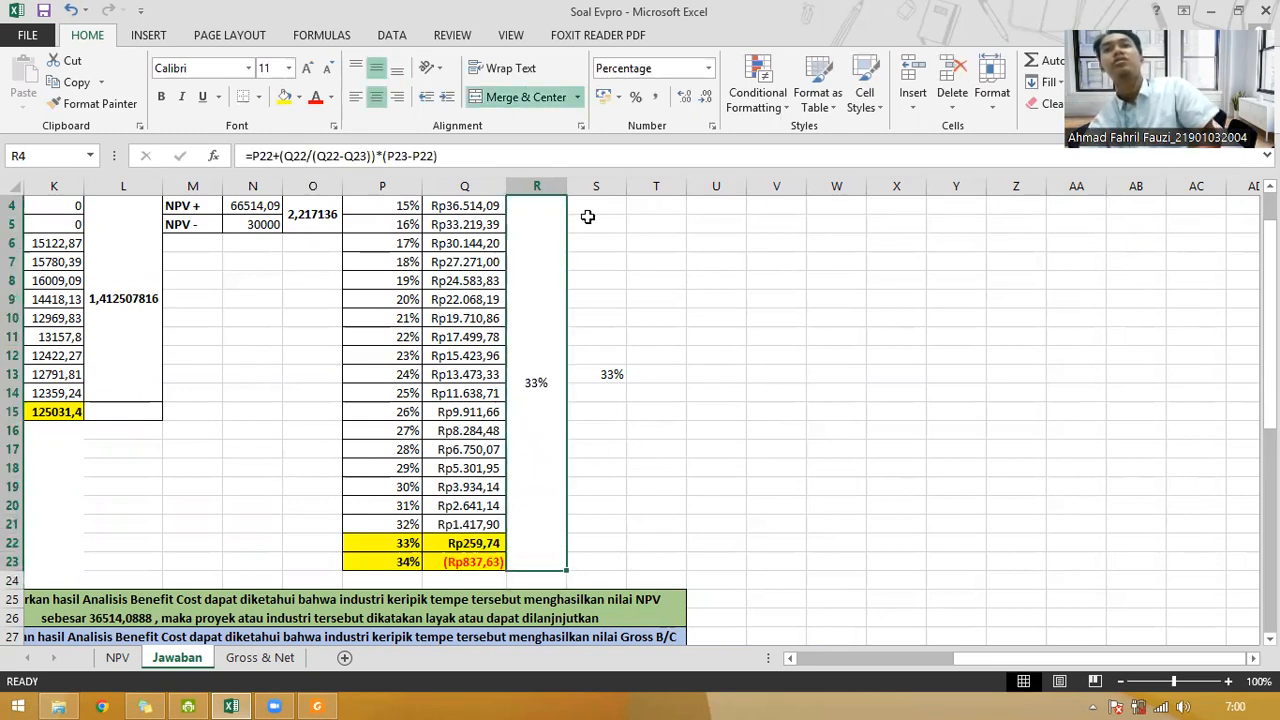
pyautogui.click(686, 100)
pyautogui.click(686, 100)
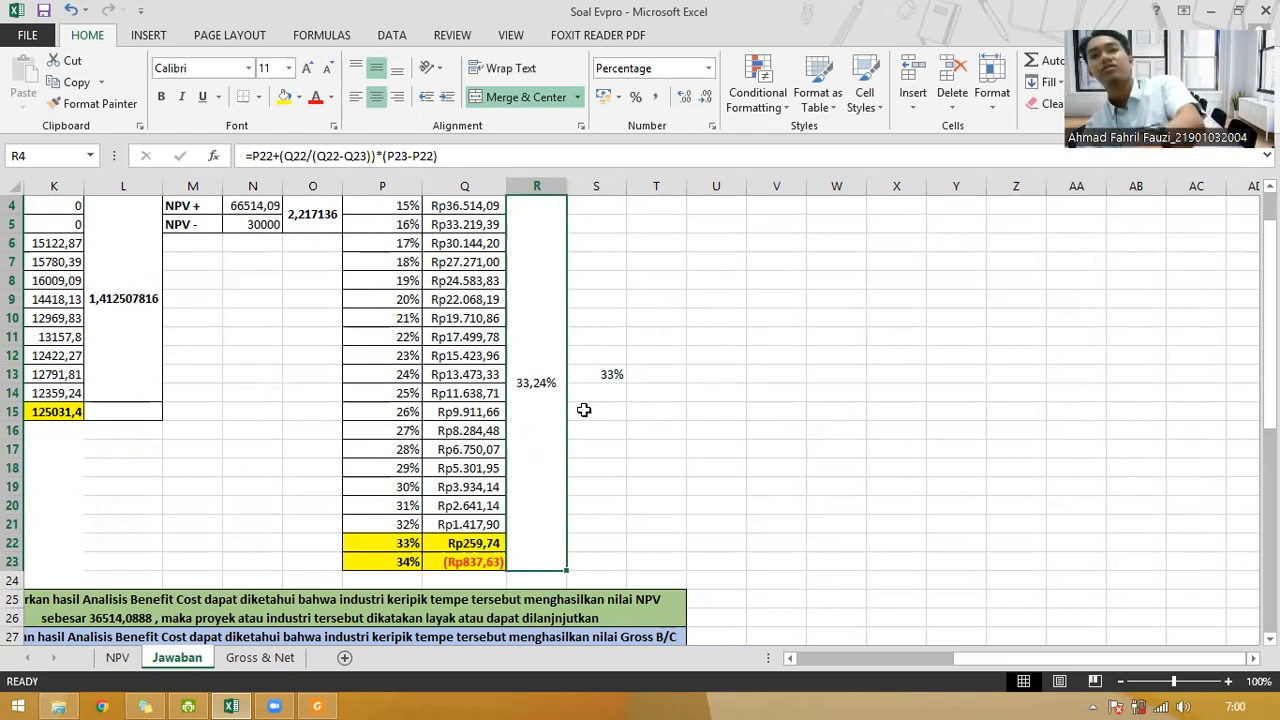
pyautogui.click(641, 414)
# Step: Set the IRR stated in the conclusion text in J31 to 33% and widen column T so the text fits
pyautogui.scroll(-4, 645, 420)
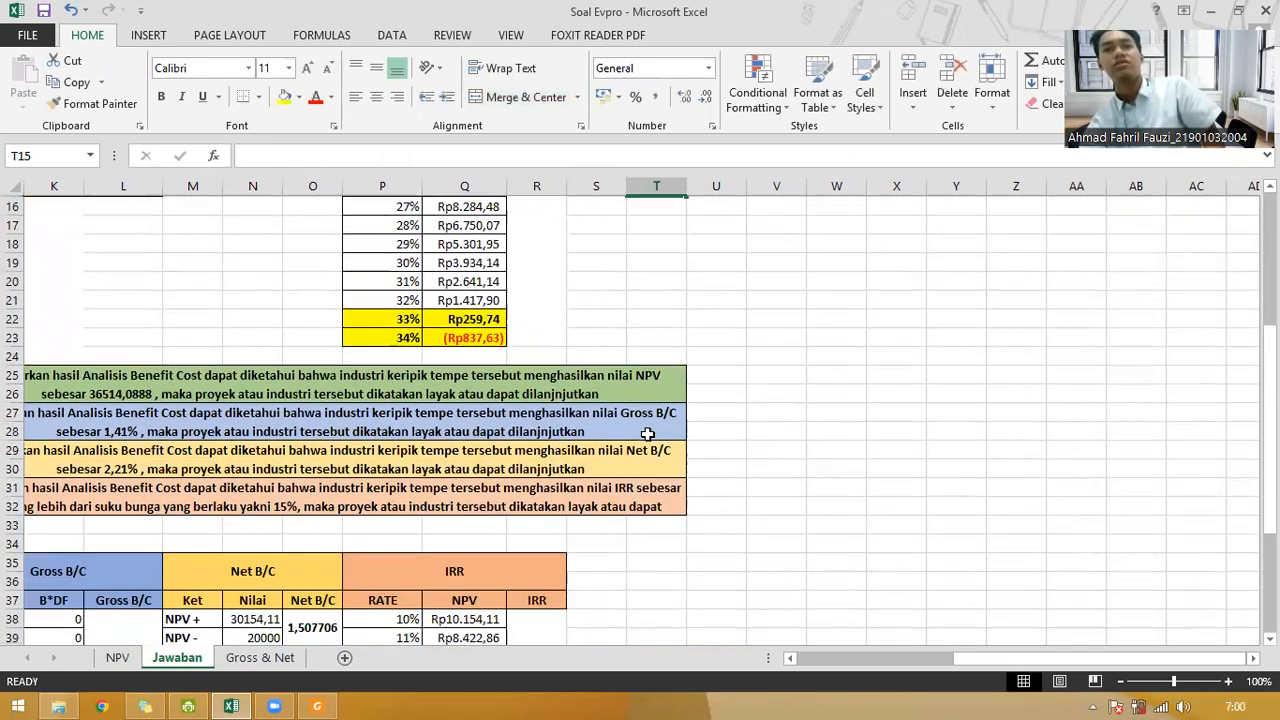
pyautogui.click(665, 489)
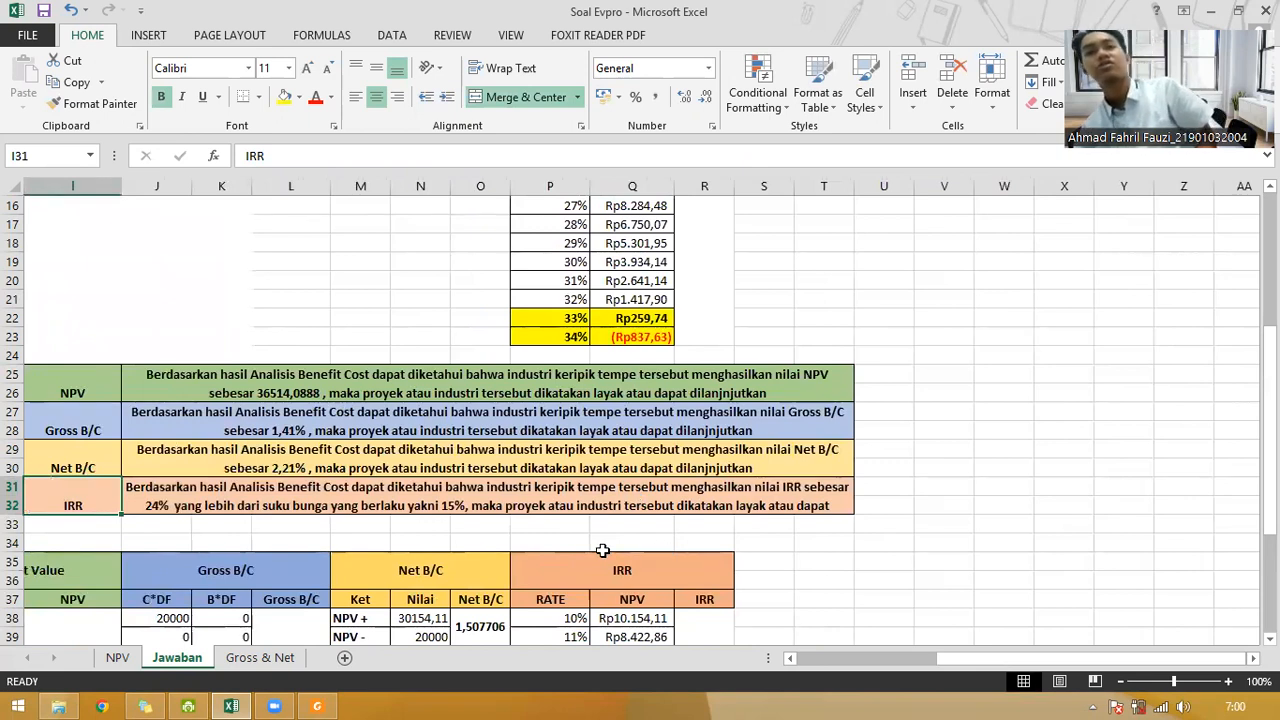
pyautogui.click(155, 506)
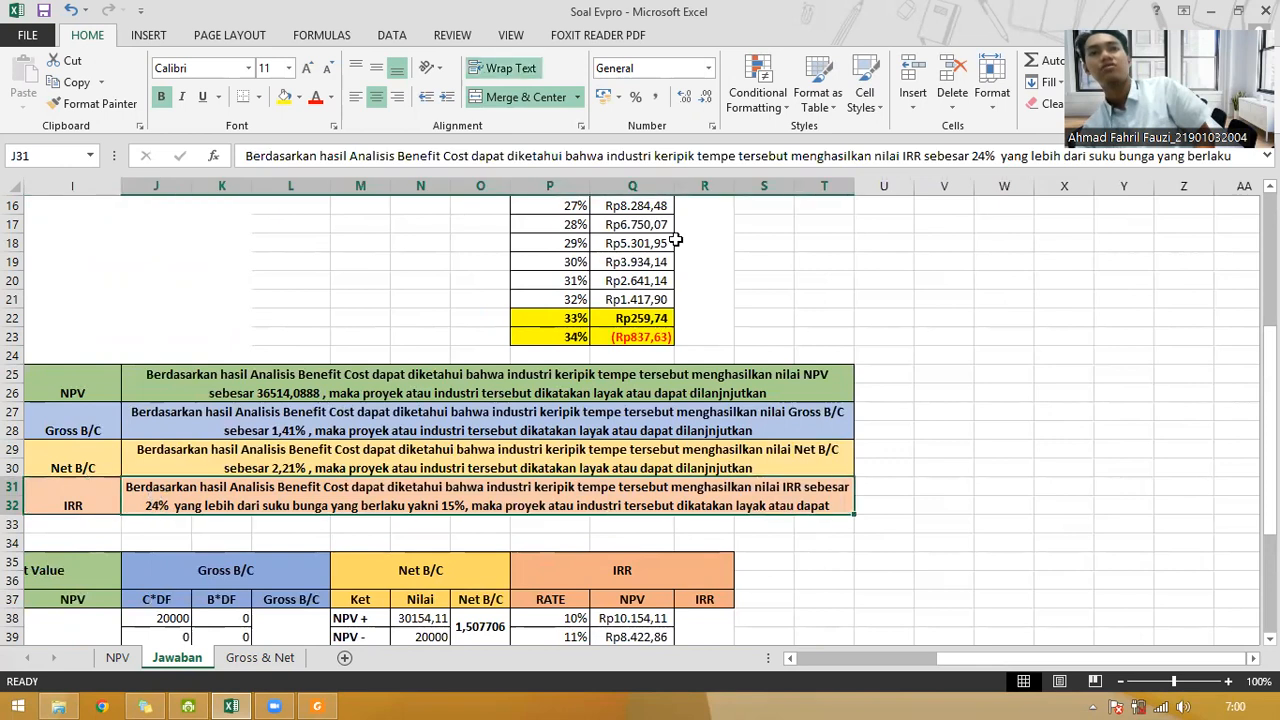
pyautogui.click(978, 159)
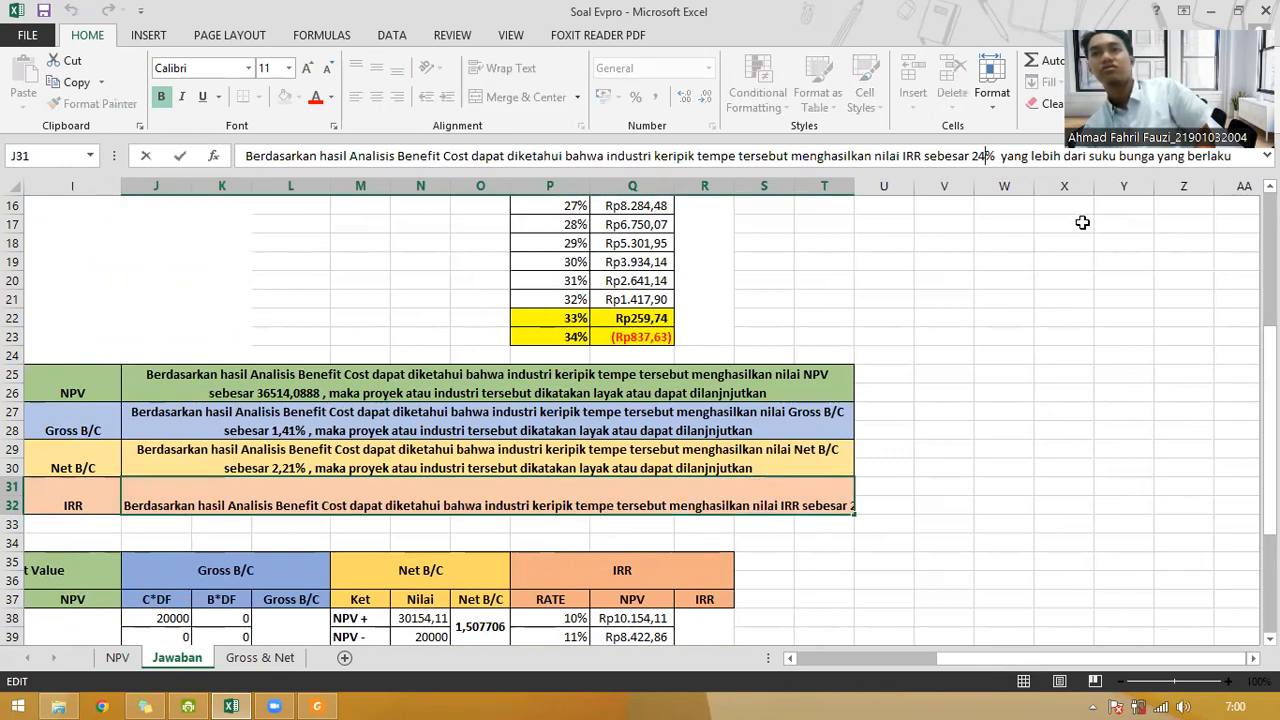
pyautogui.press('BackSpace')
pyautogui.press('BackSpace')
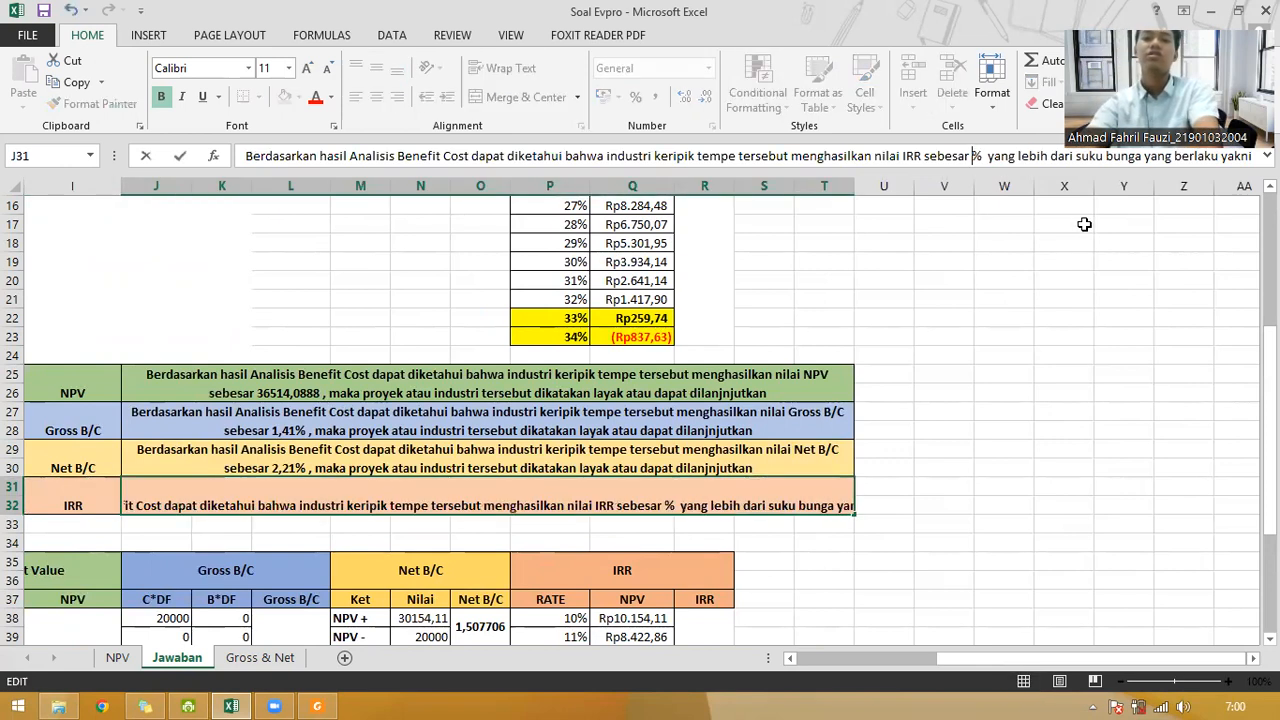
pyautogui.write('33')
pyautogui.press('Return')
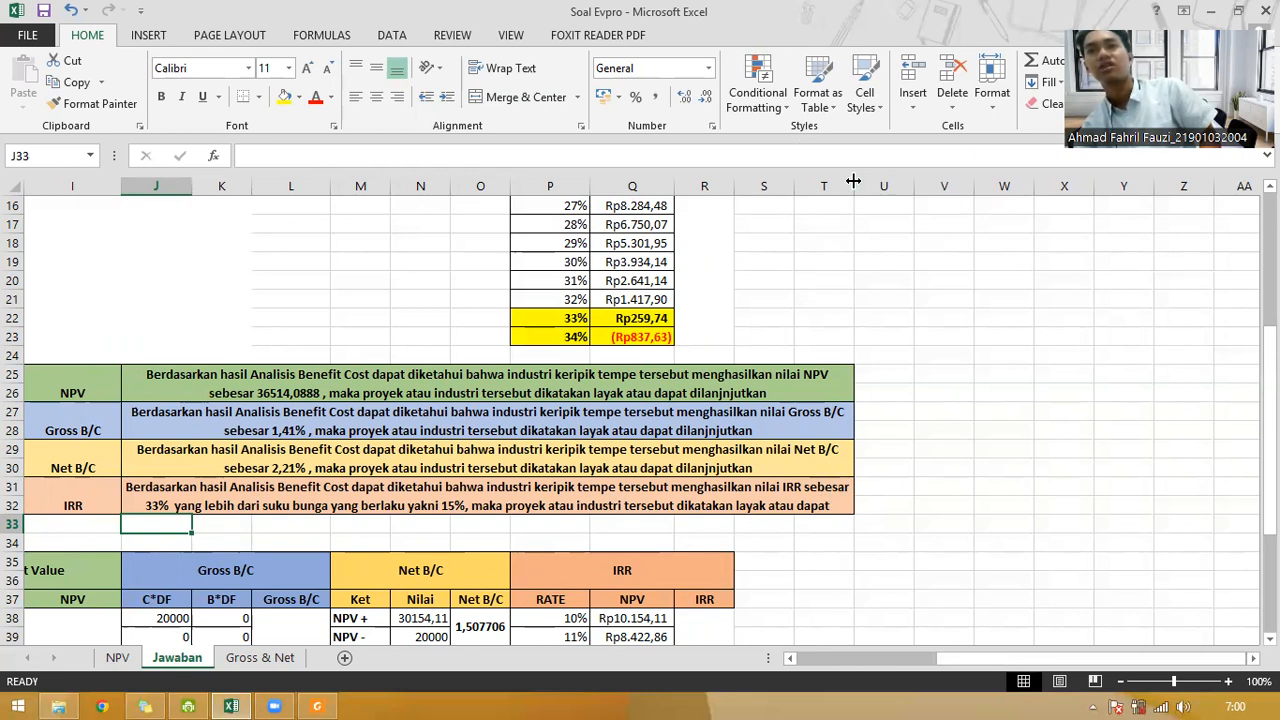
pyautogui.moveTo(853, 181); pyautogui.dragTo(878, 182)
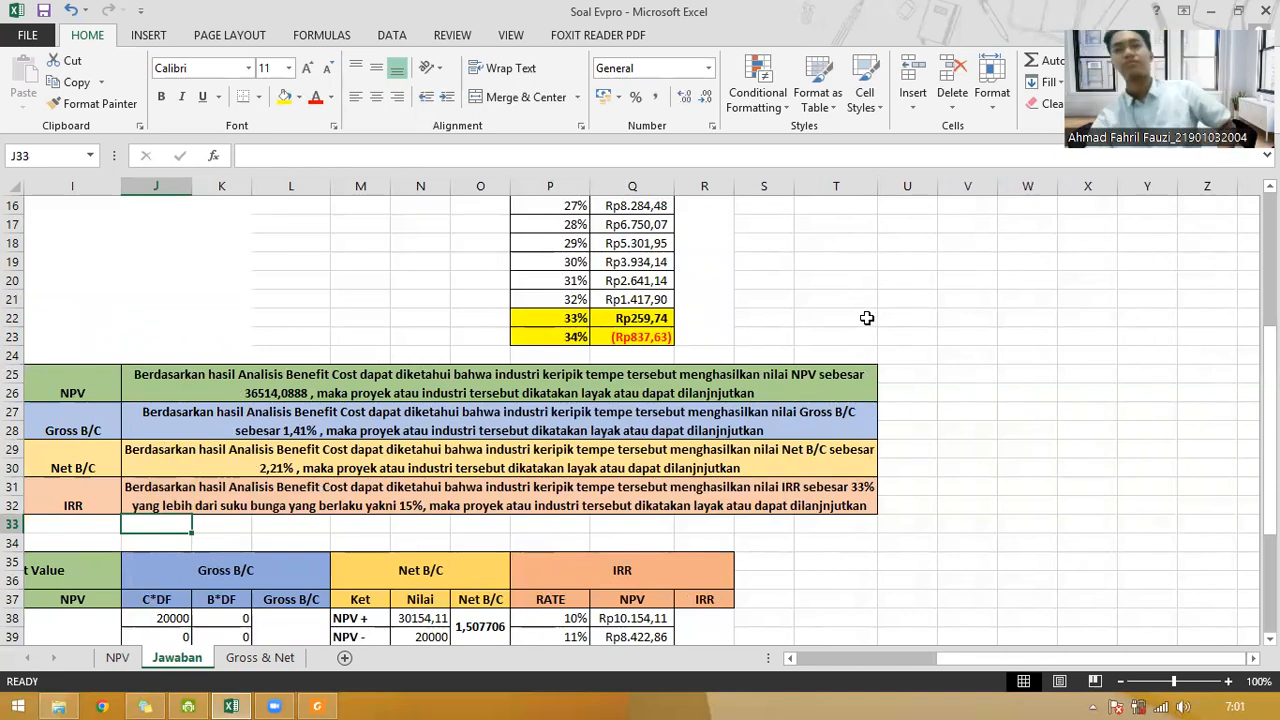
# Step: Apply all borders to the merged IRR cell R4
pyautogui.scroll(5, 868, 319)
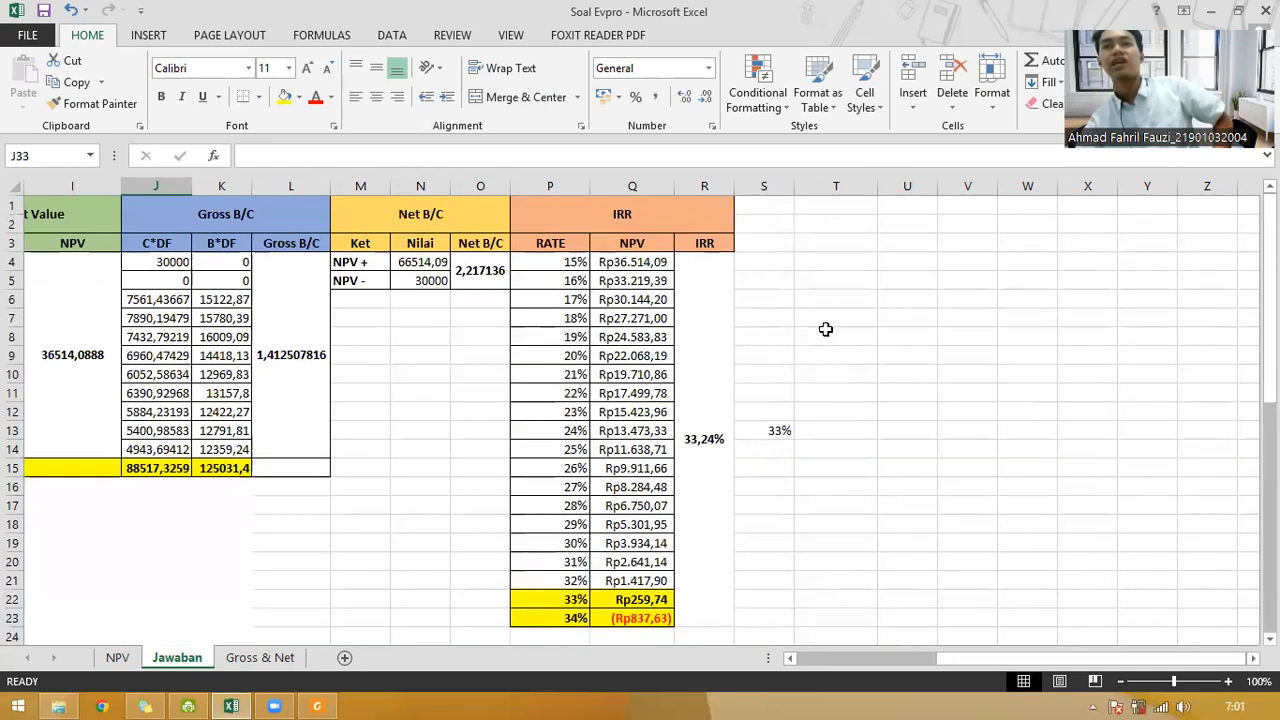
pyautogui.click(700, 297)
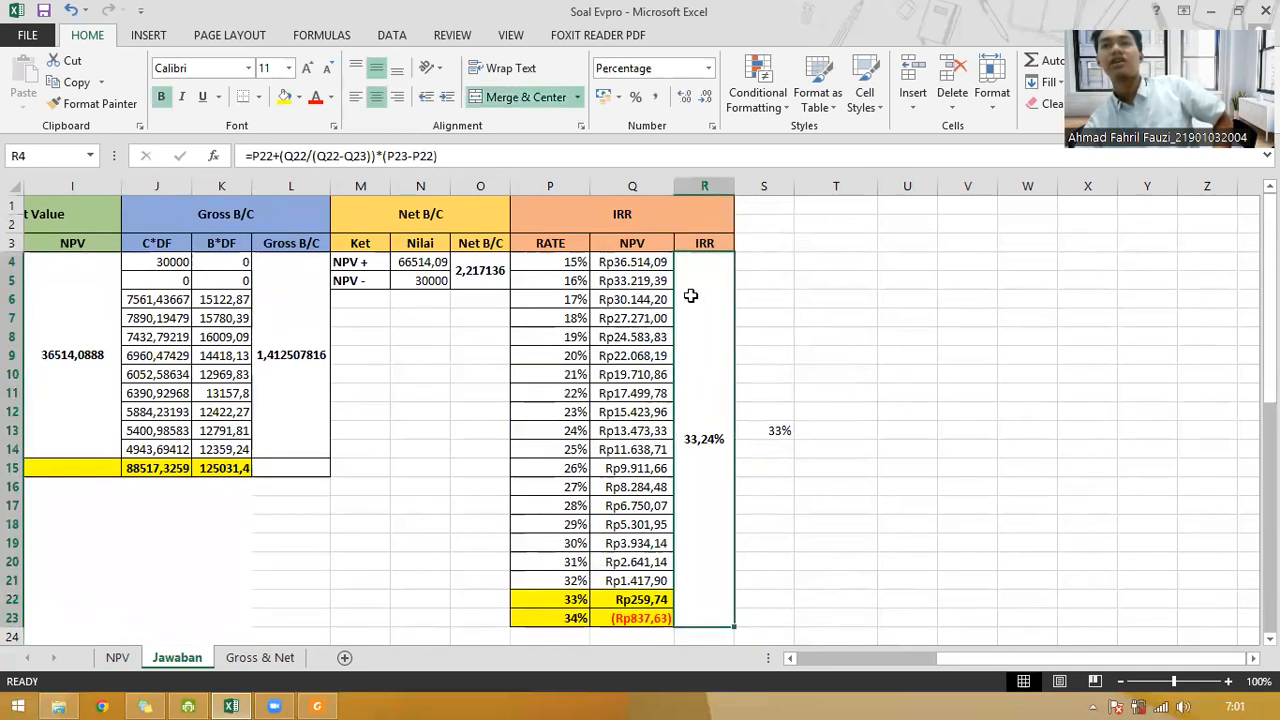
pyautogui.click(259, 97)
pyautogui.click(288, 258)
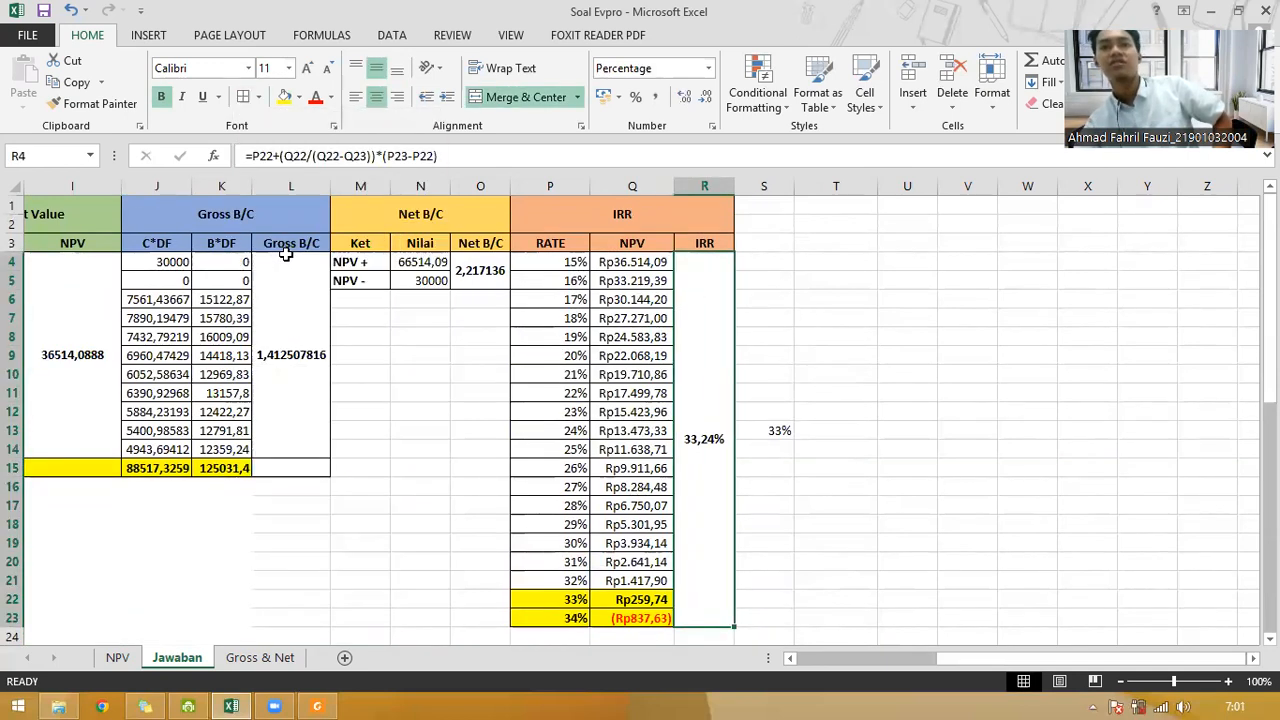
# Step: Clear the existing IRR formula from cell S13 beside the table
pyautogui.press('Return')
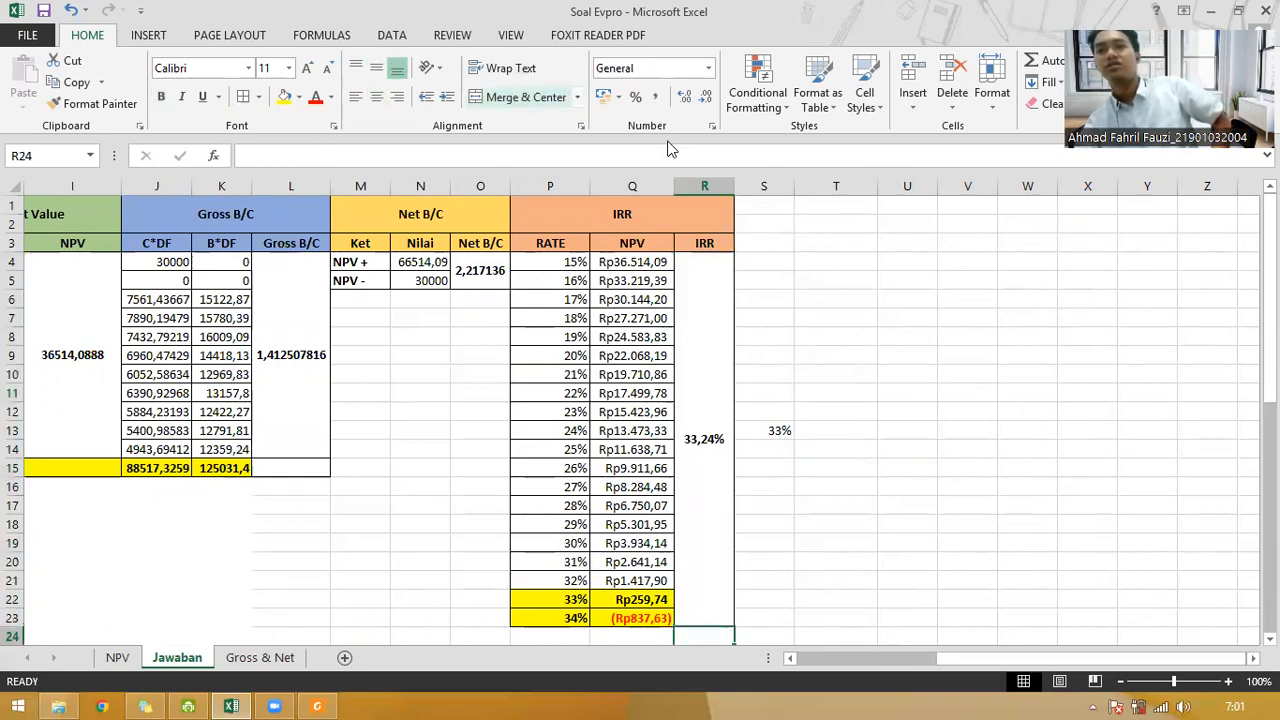
pyautogui.click(776, 428)
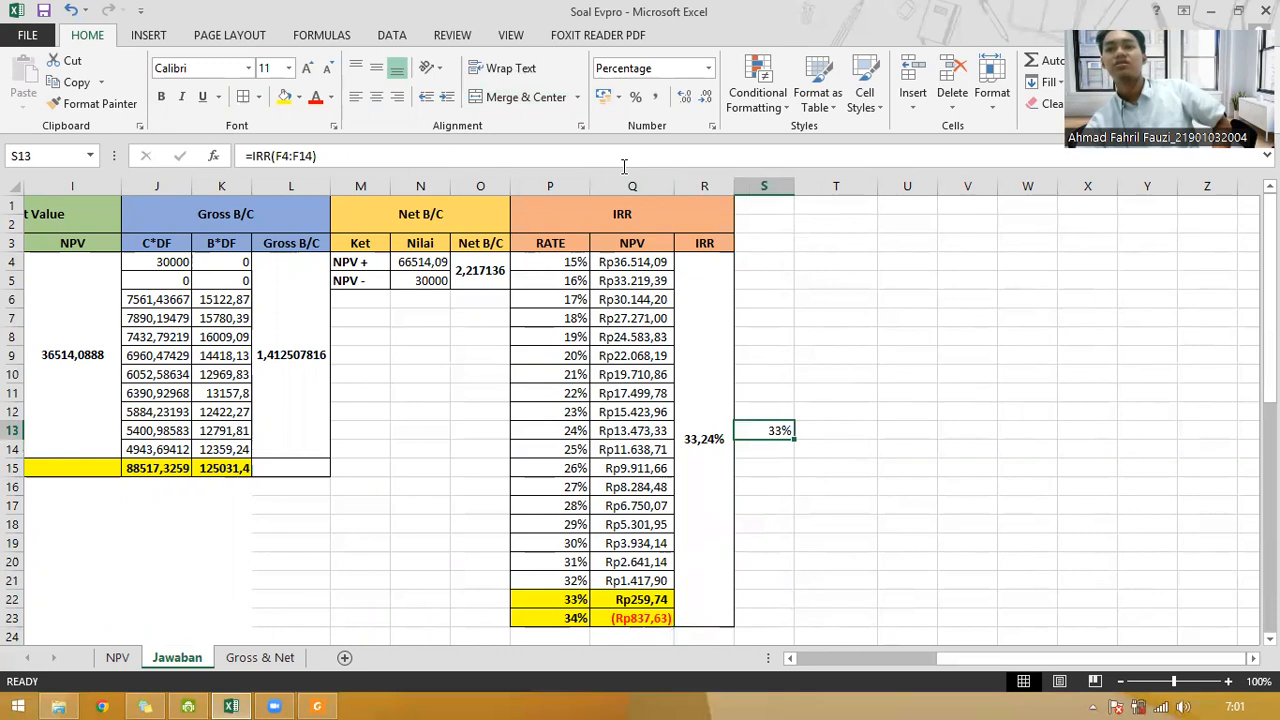
pyautogui.press('Delete')
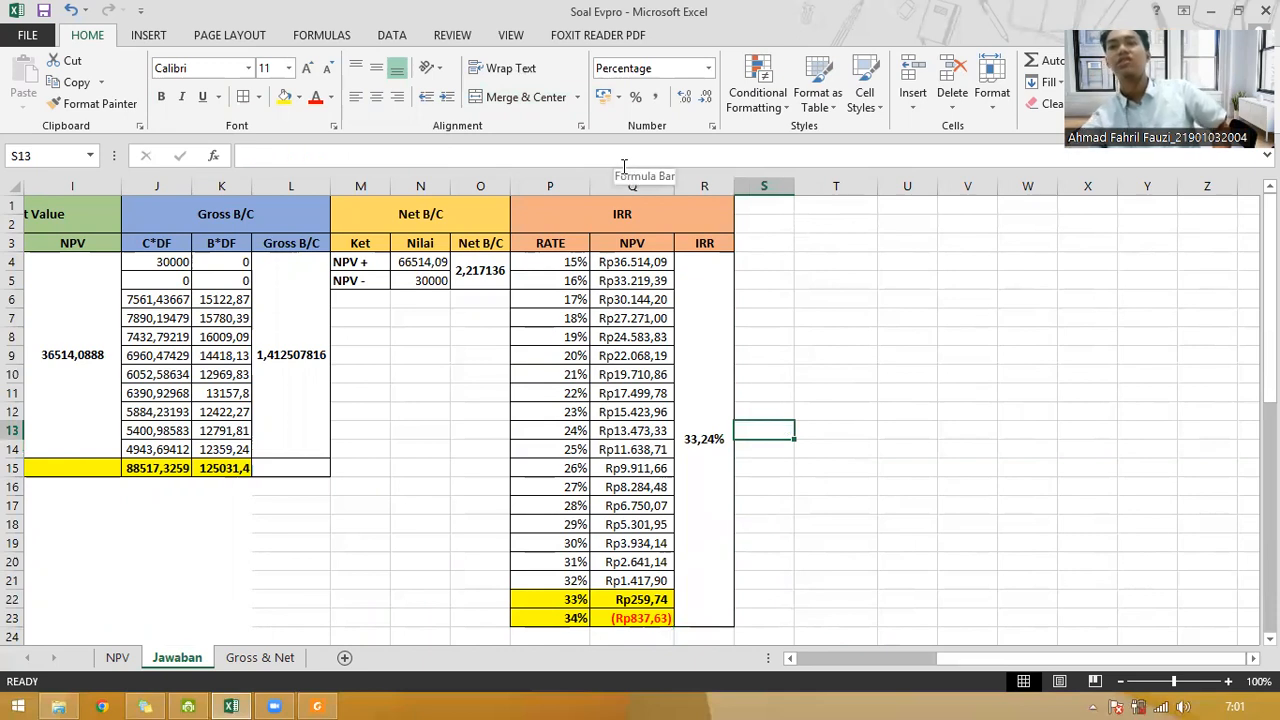
pyautogui.write('=')
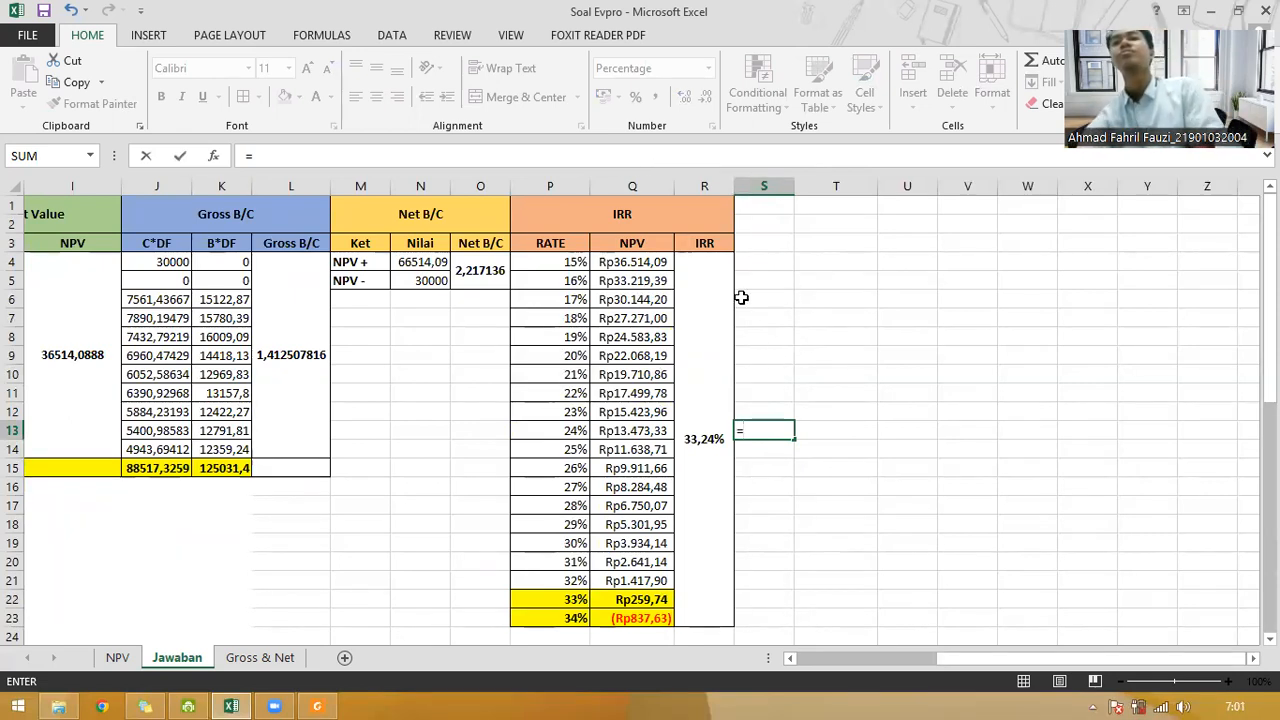
pyautogui.press('Escape')
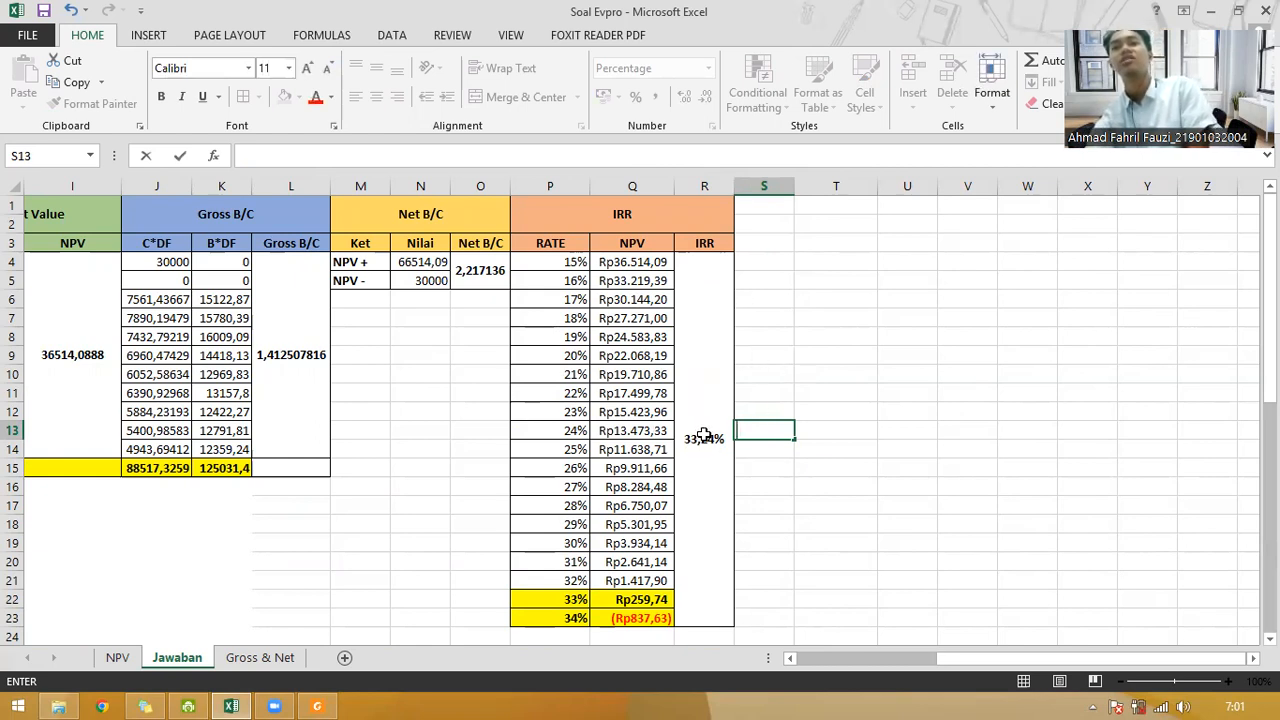
pyautogui.press('Escape')
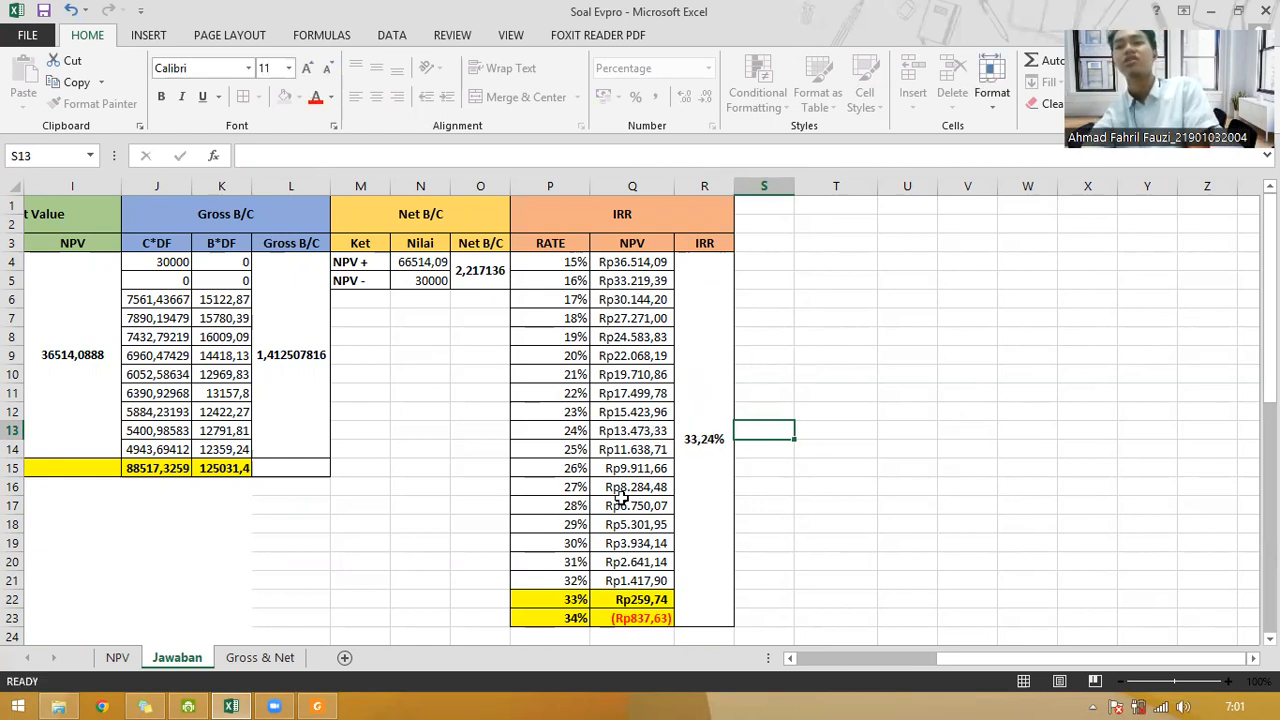
pyautogui.click(706, 428)
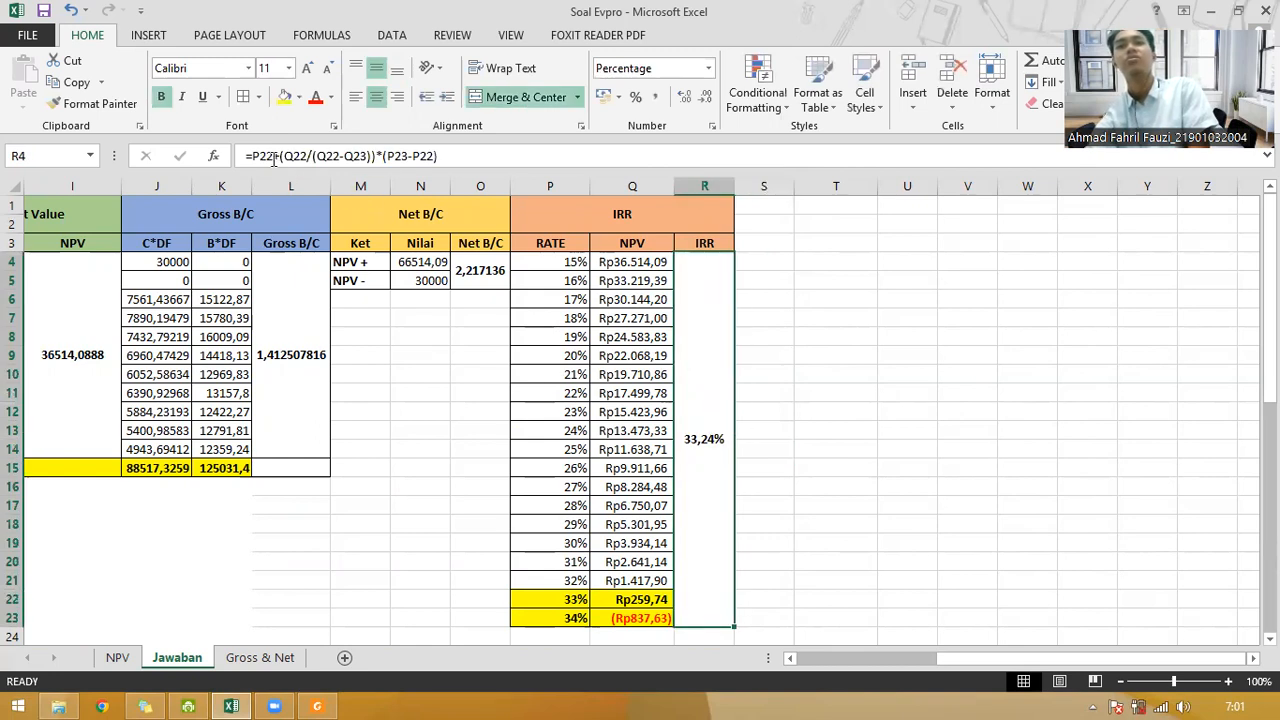
# Step: Calculate the IRR of the net benefit column in S13 with =IRR(F4:F14)
pyautogui.click(758, 432)
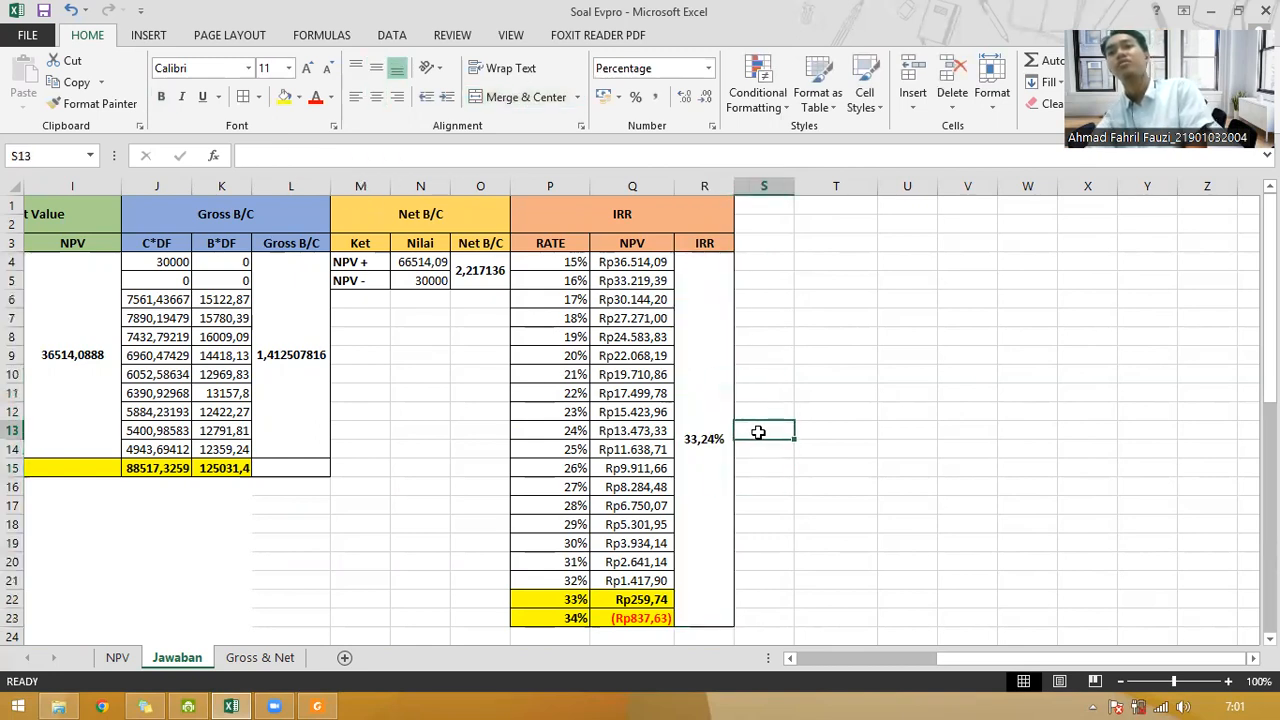
pyautogui.write('=')
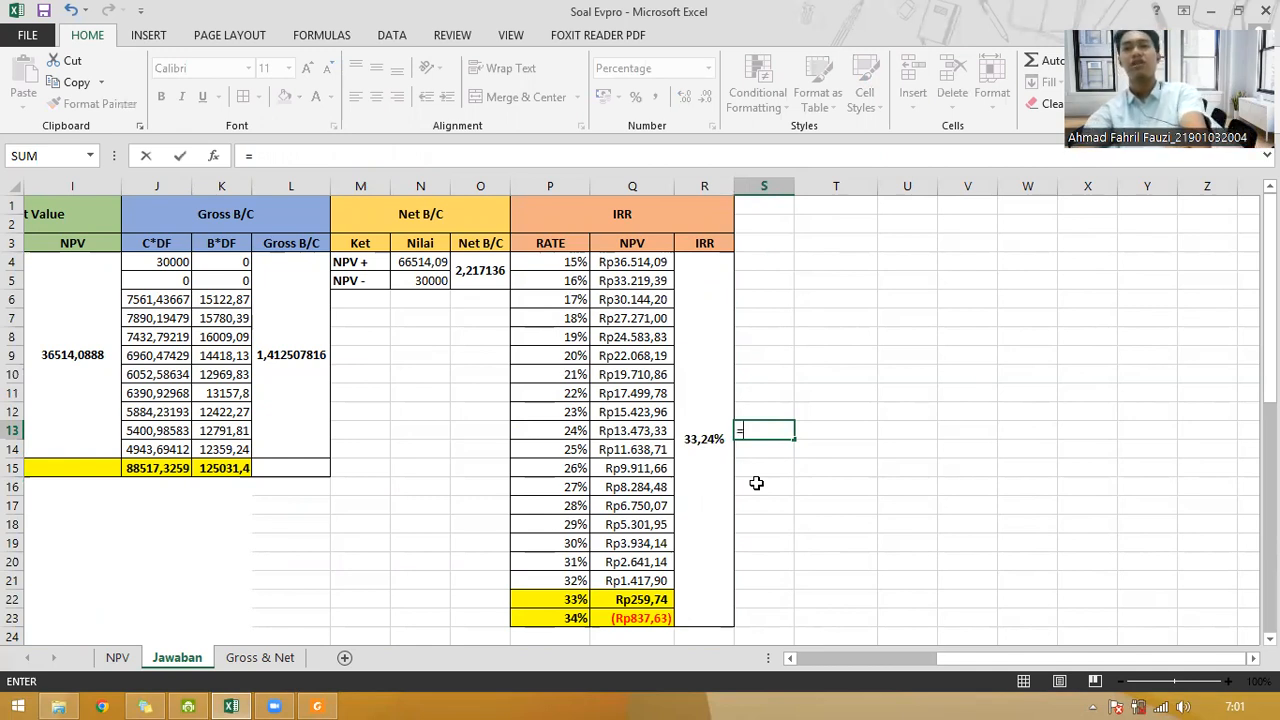
pyautogui.write('irr')
pyautogui.press('Tab')
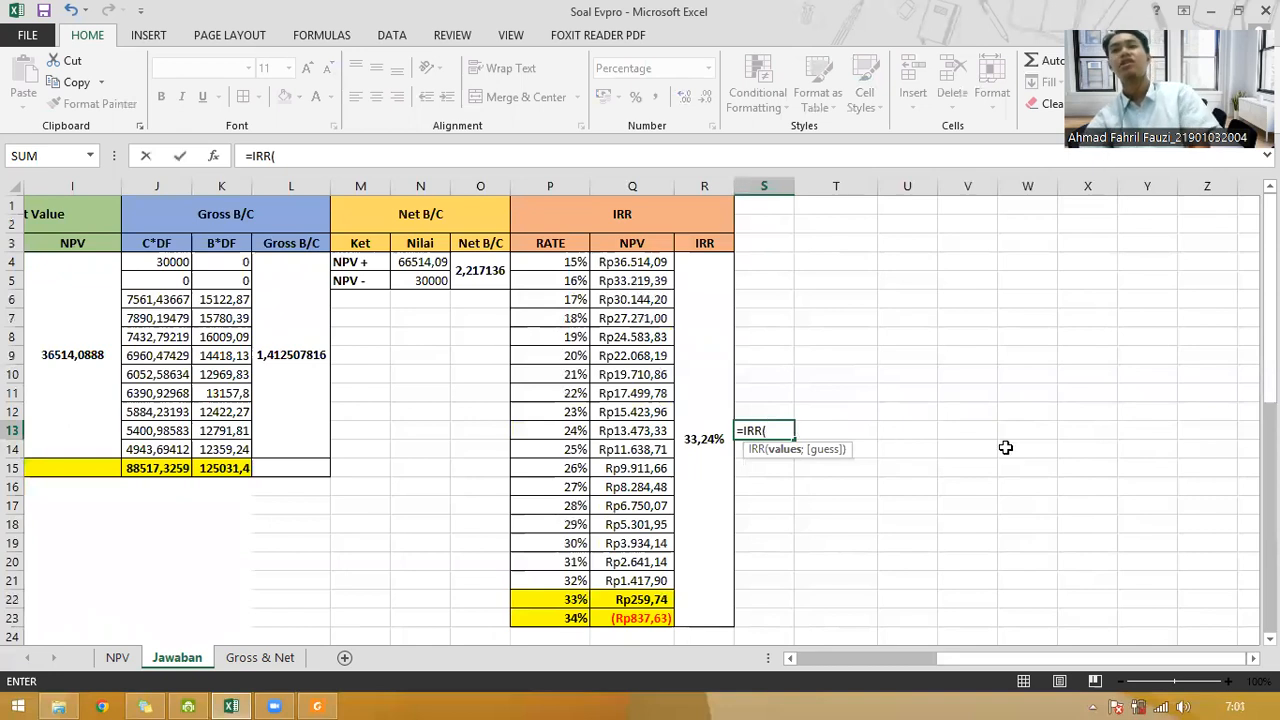
pyautogui.moveTo(980, 660); pyautogui.dragTo(870, 652)
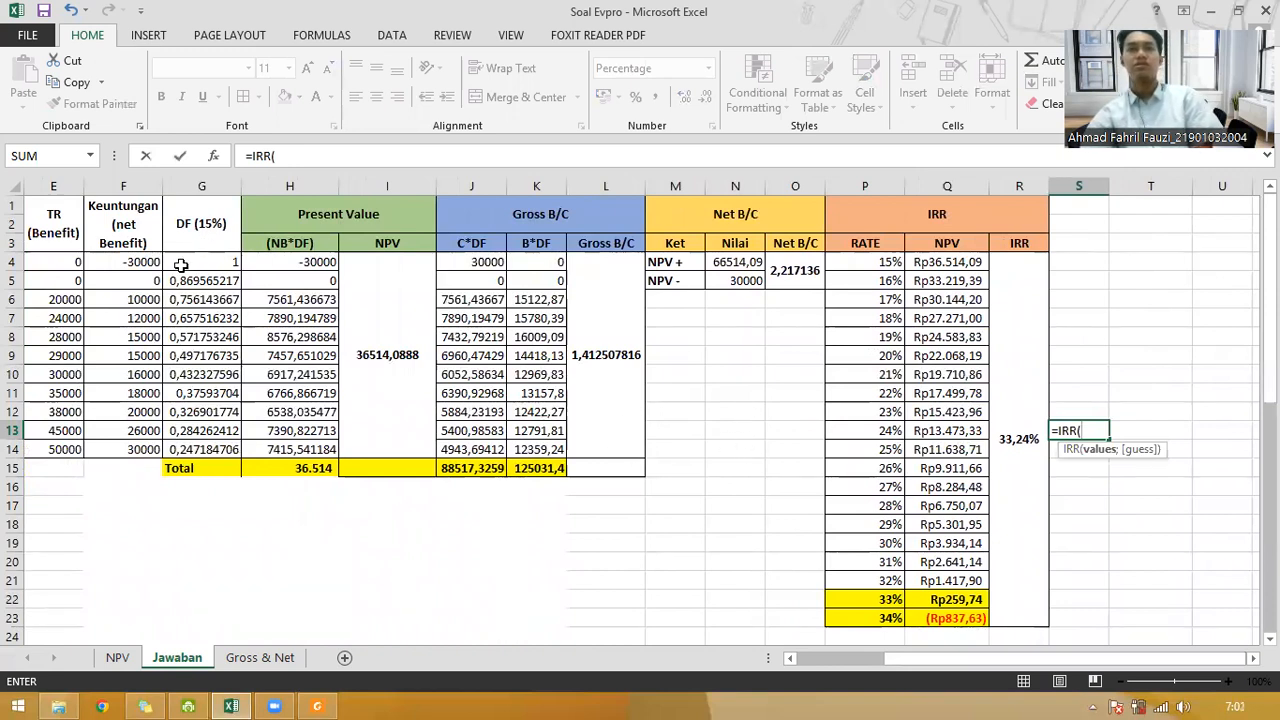
pyautogui.moveTo(148, 262); pyautogui.dragTo(147, 452)
pyautogui.press('Return')
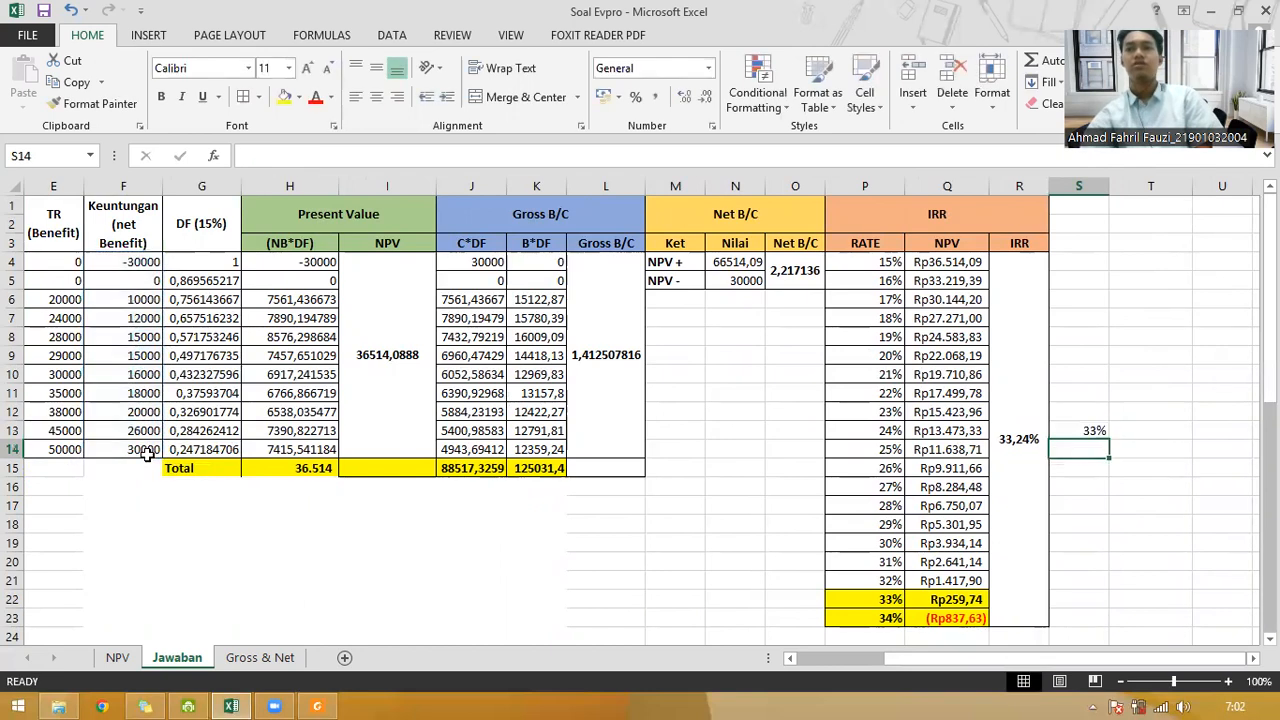
# Step: Show the IRR percentage in S13 with two decimal places
pyautogui.click(1076, 430)
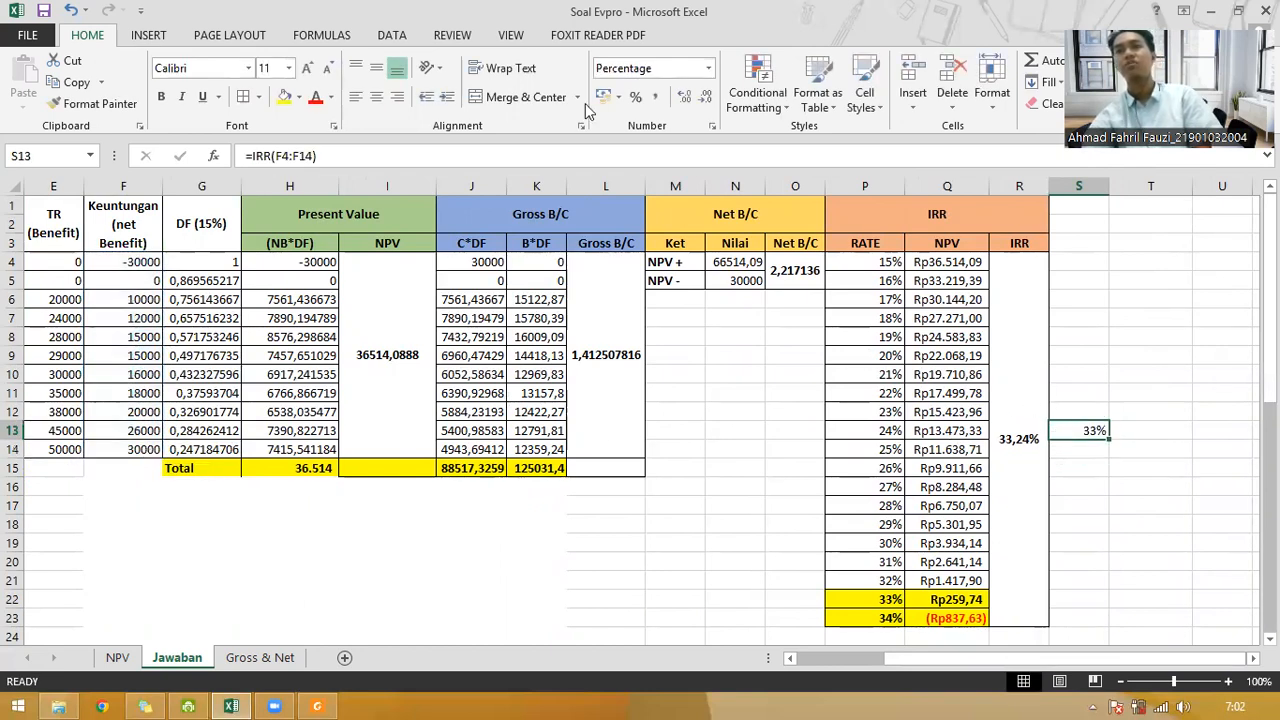
pyautogui.click(687, 104)
pyautogui.click(687, 104)
pyautogui.click(687, 104)
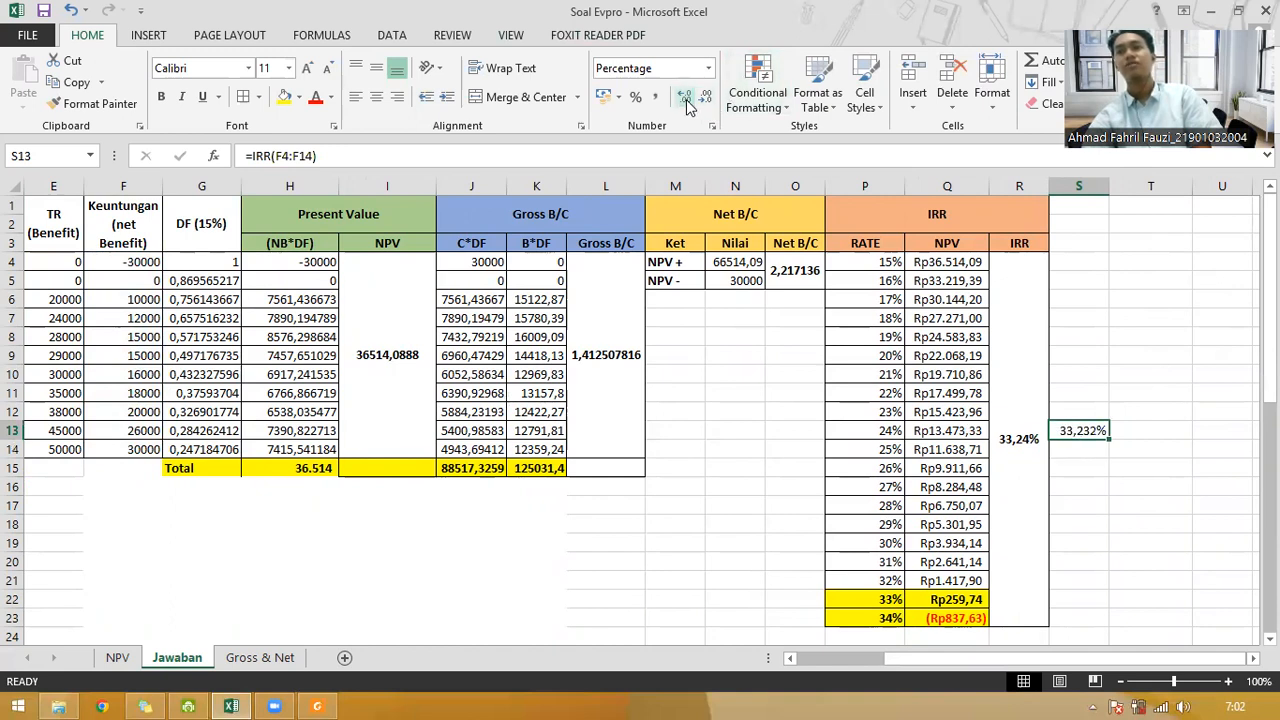
pyautogui.click(706, 100)
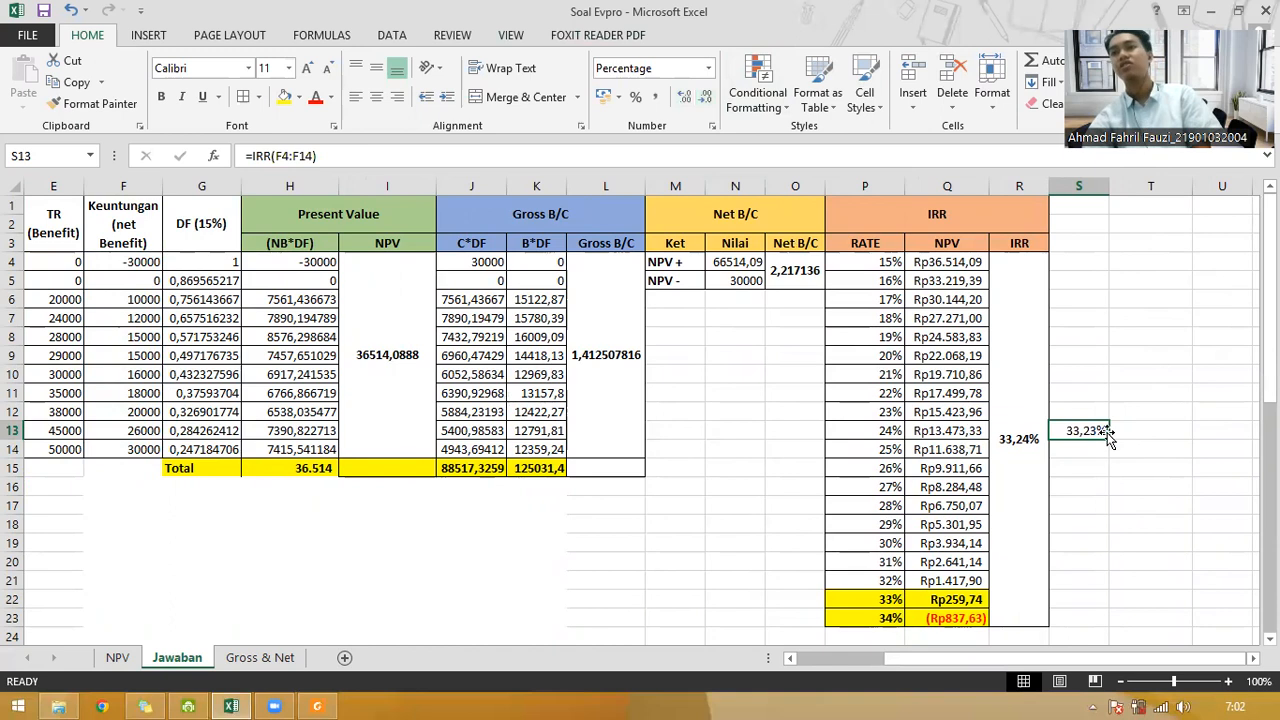